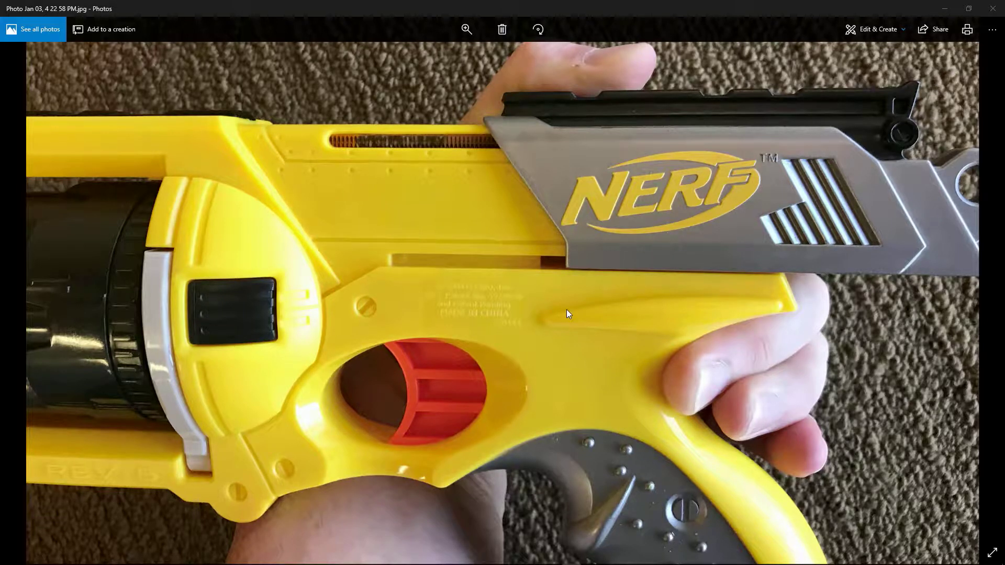
Compare the close-up photos of the Nerf gun's rear section and bring up the Maverick Rev-6 reference sheet
key(Right)
key(Left)
key(Right)
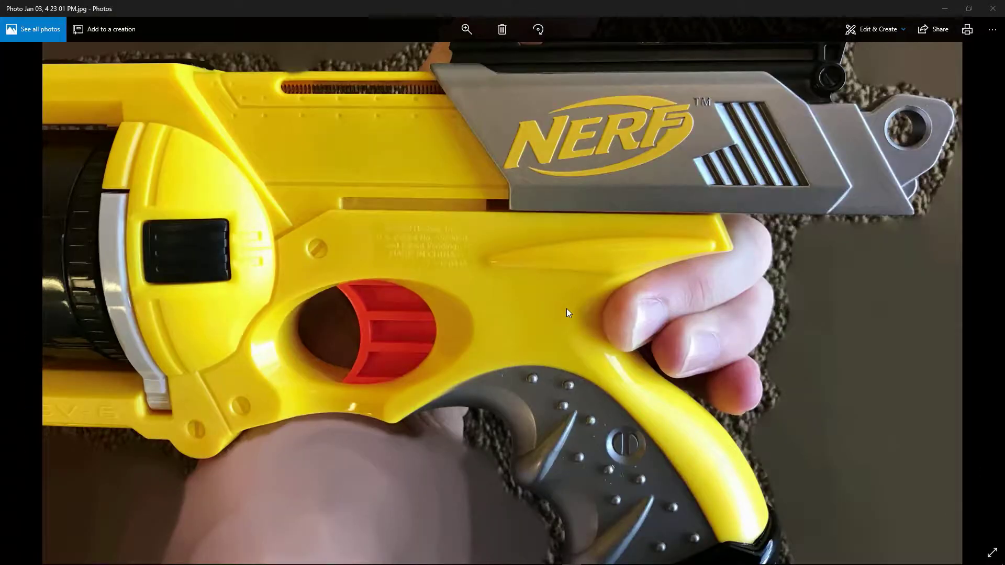
key(Right)
key(Right)
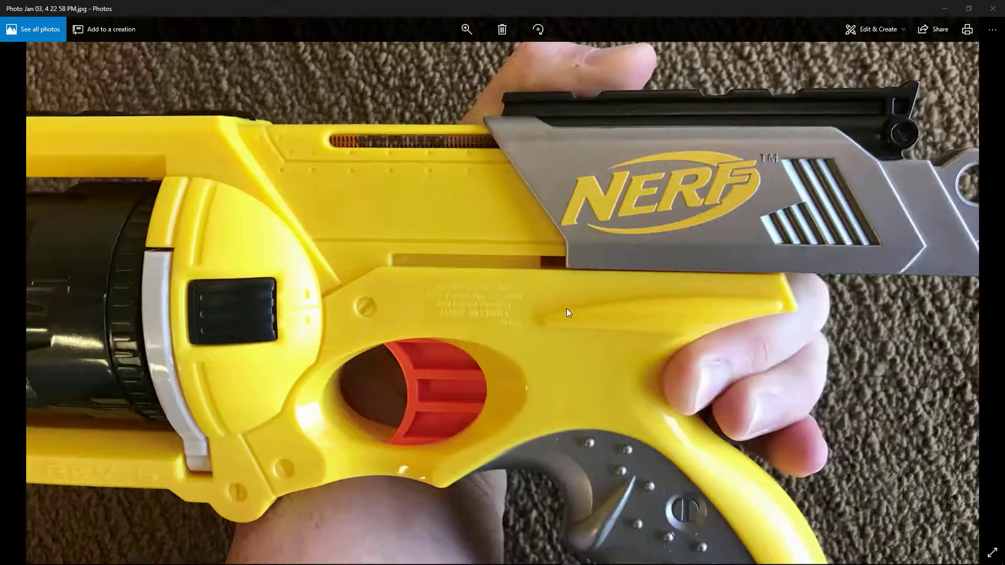
key(Right)
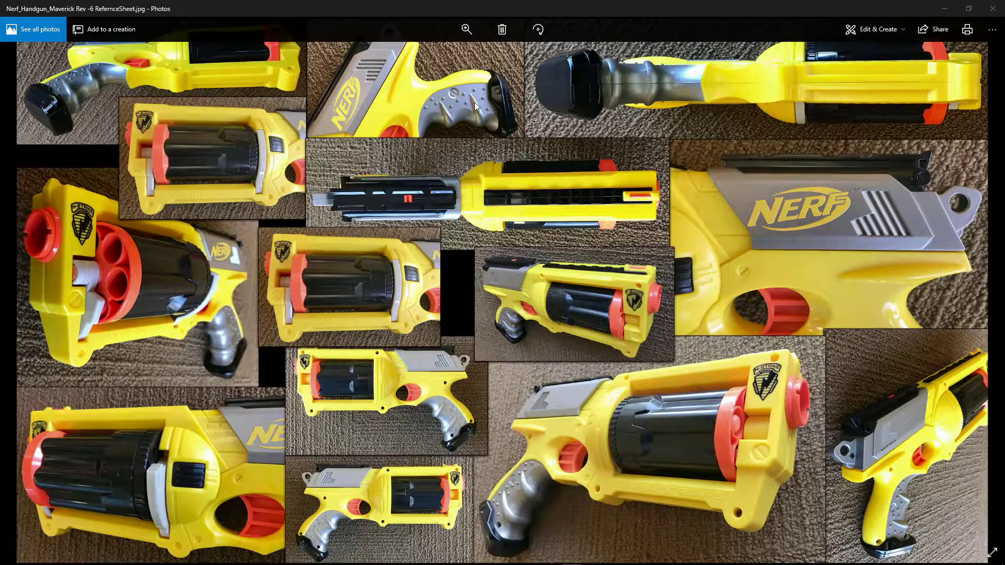
Examine the gun's slide, cylinder, frame and rear details up close across the views on the reference sheet
click(466, 29)
click(427, 54)
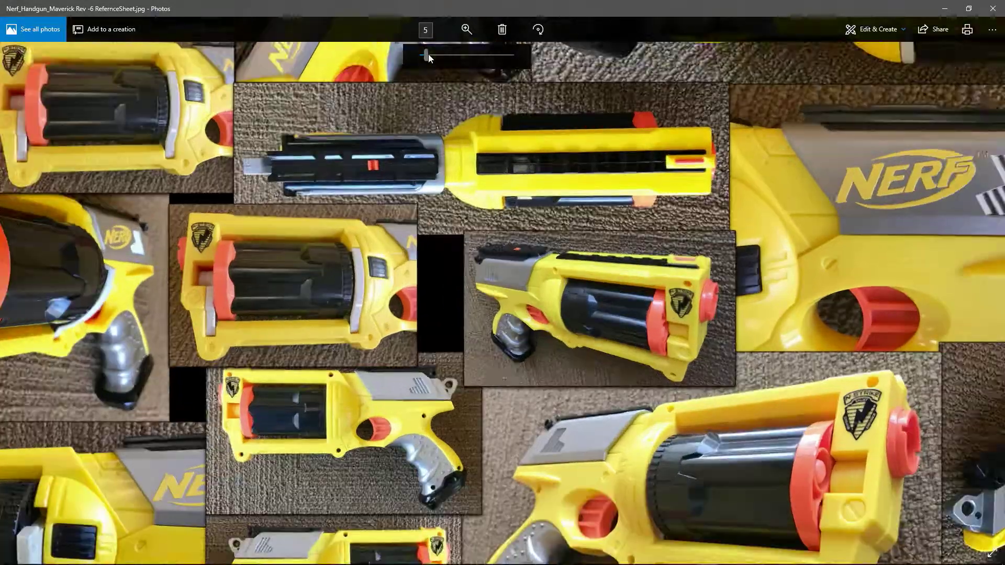
drag(428, 54, 428, 53)
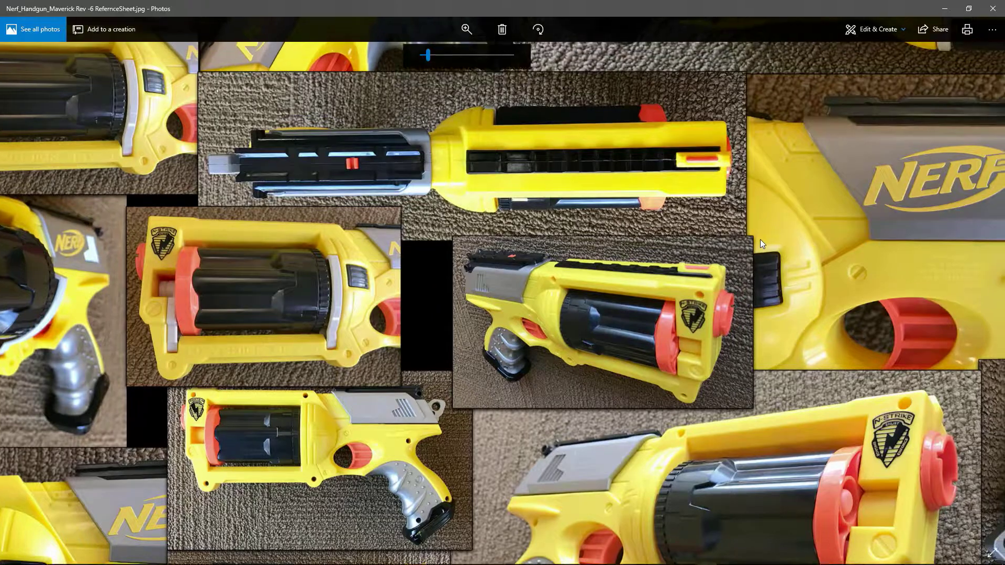
drag(761, 240, 701, 289)
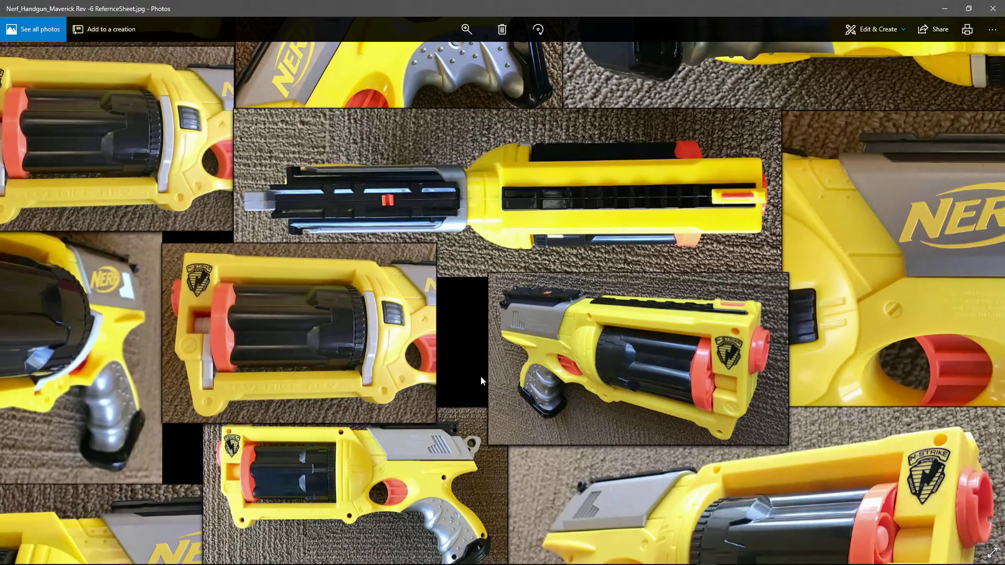
drag(480, 376, 685, 188)
drag(396, 316, 410, 437)
drag(389, 349, 408, 470)
drag(419, 362, 428, 394)
drag(409, 323, 335, 67)
drag(494, 322, 437, 216)
drag(700, 293, 378, 316)
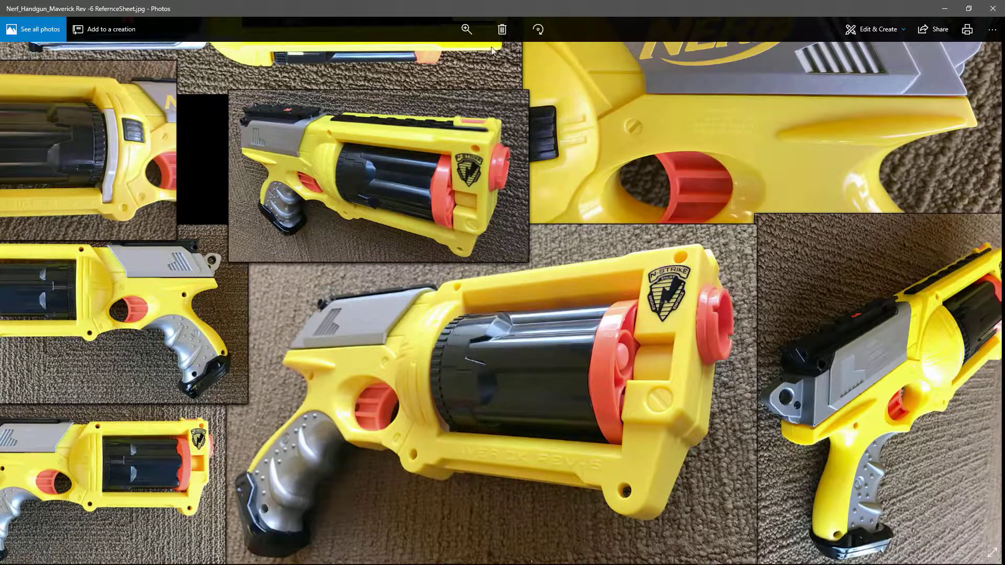
click(467, 29)
drag(429, 56, 439, 58)
drag(629, 238, 418, 175)
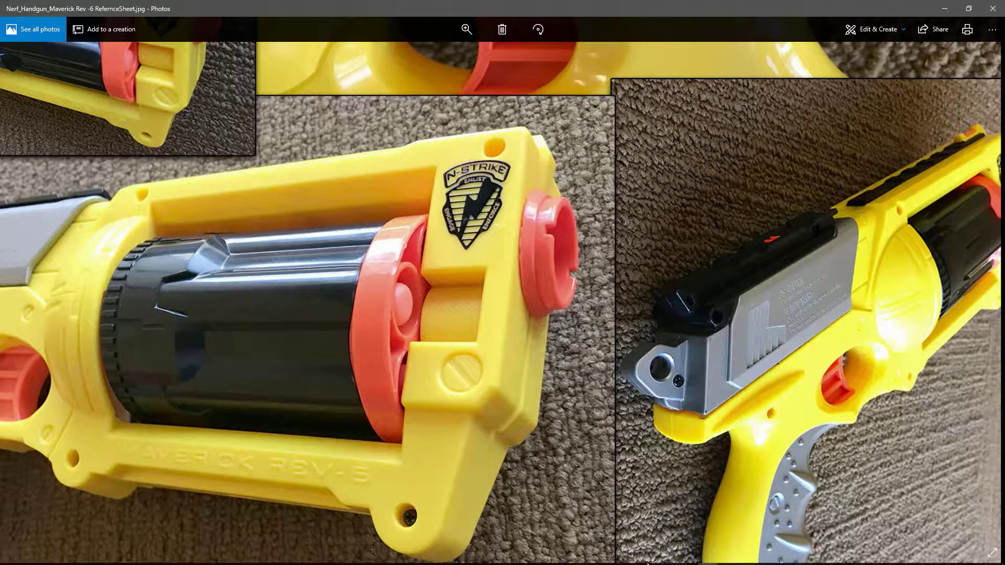
Switch to Maya and create a polygon cube with width, height and depth 20 and 2 divisions in each direction
mouse_move(664, 564)
click(572, 556)
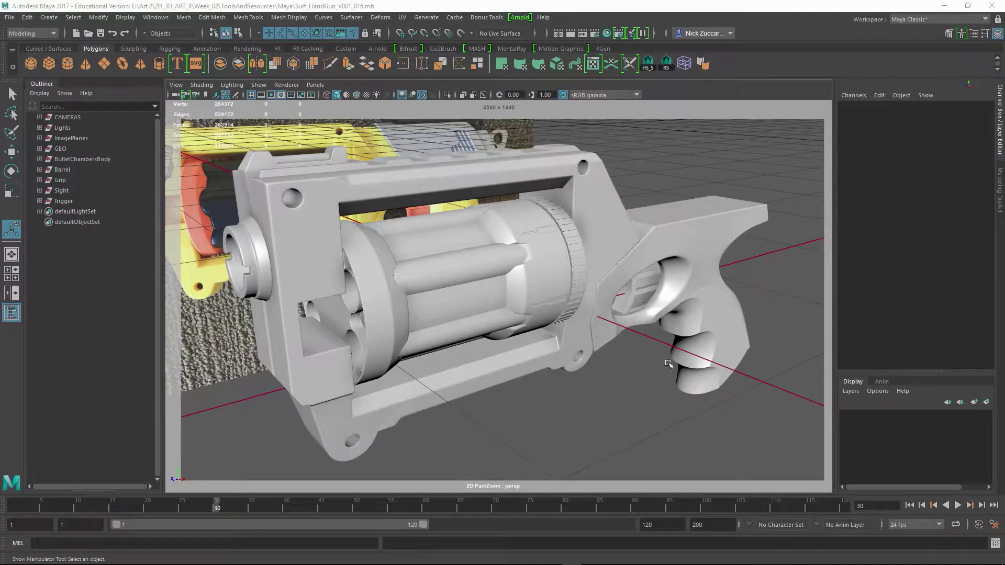
alt+drag(668, 363, 507, 283)
alt+middle_drag(507, 283, 488, 293)
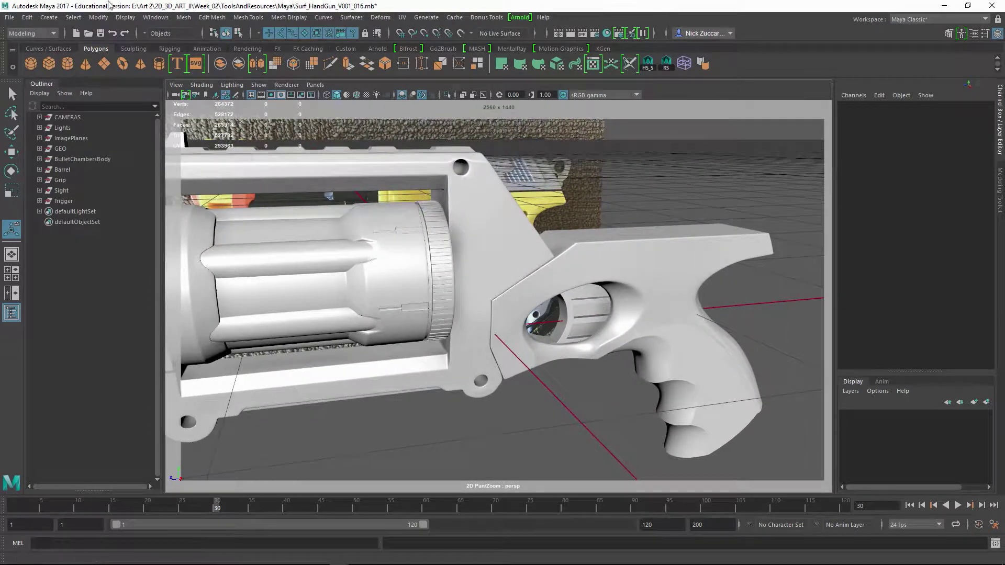
click(48, 17)
mouse_move(113, 56)
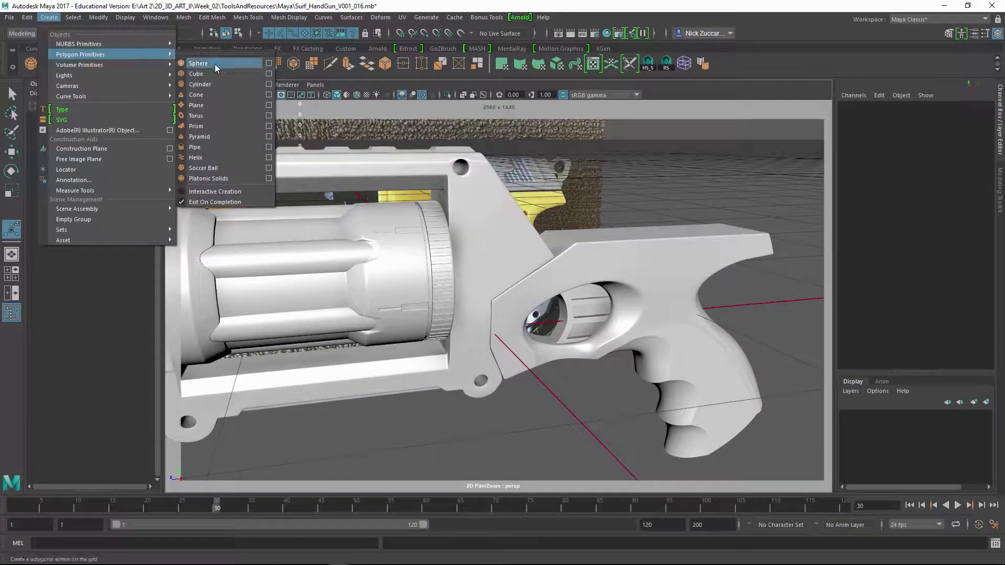
click(268, 73)
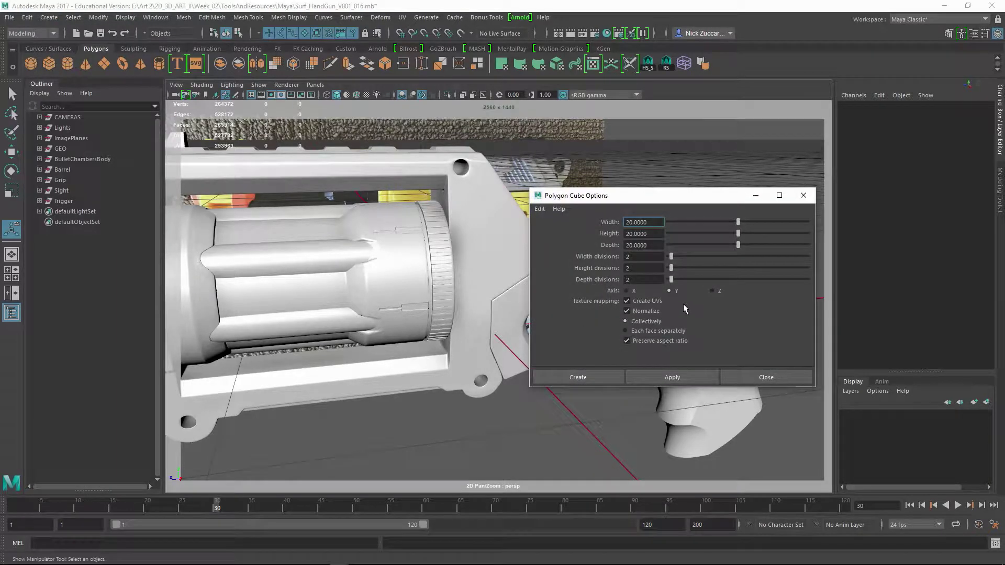
drag(640, 201, 762, 108)
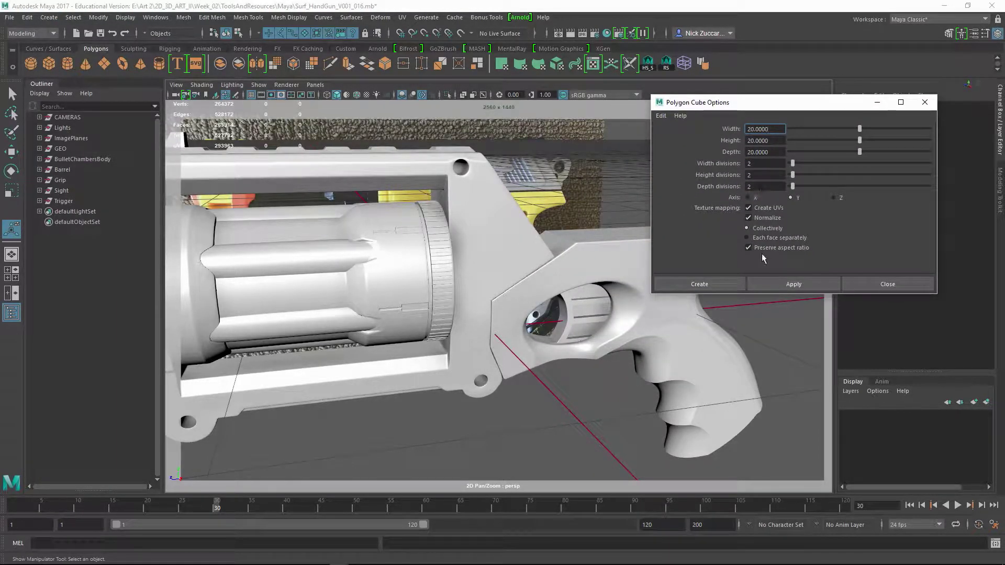
click(790, 282)
click(925, 102)
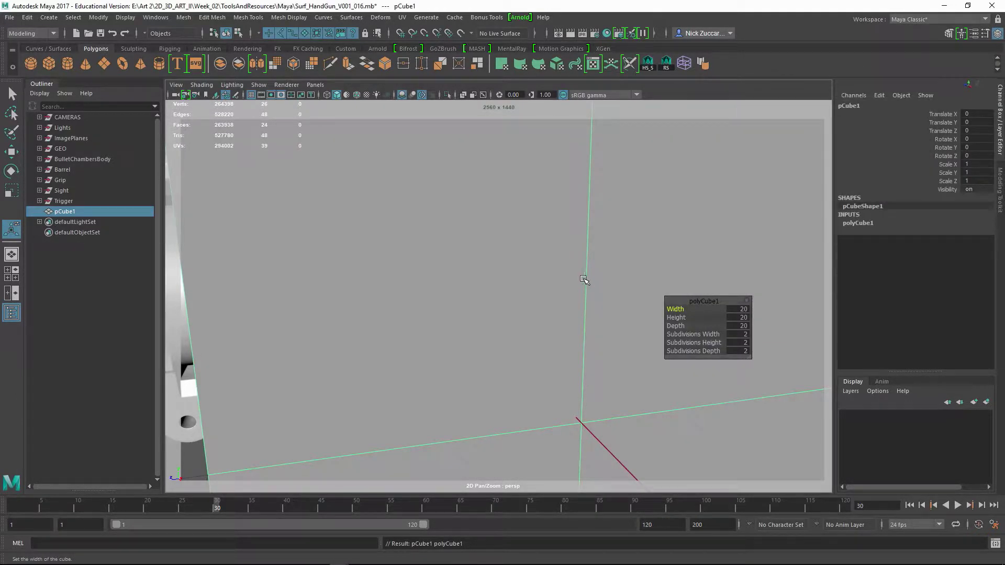
Scale the cube down to about 0.193 in X and 0.468 in Y and Z
scroll(539, 251, down, 5)
key(r)
drag(486, 331, 355, 346)
alt+right_drag(409, 253, 509, 298)
alt+middle_drag(509, 297, 625, 234)
alt+right_drag(625, 234, 563, 258)
Select only the vertices on one outer side face of the cube
key(F8)
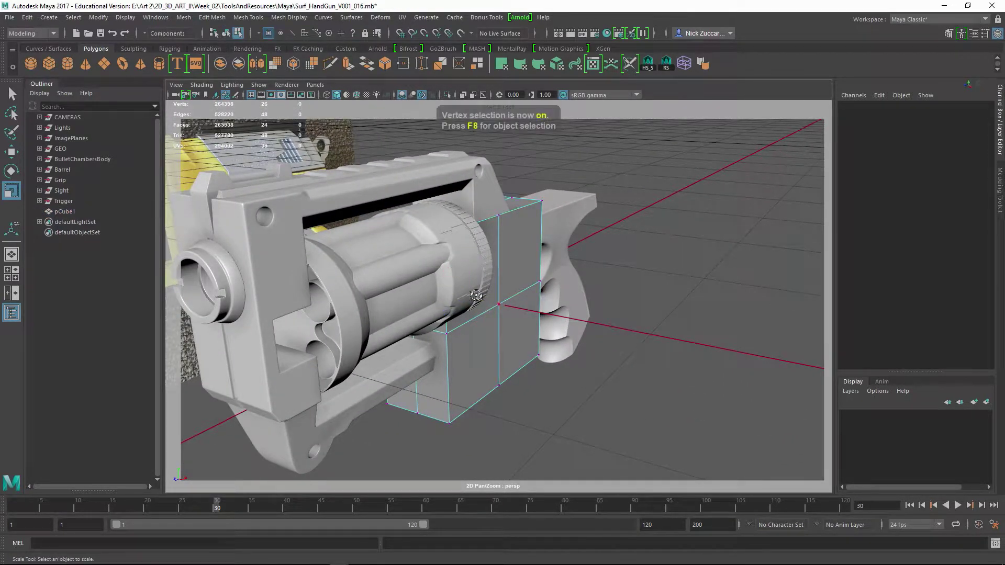
alt+drag(478, 294, 518, 290)
drag(367, 213, 494, 421)
key(w)
alt+drag(640, 366, 498, 334)
key(4)
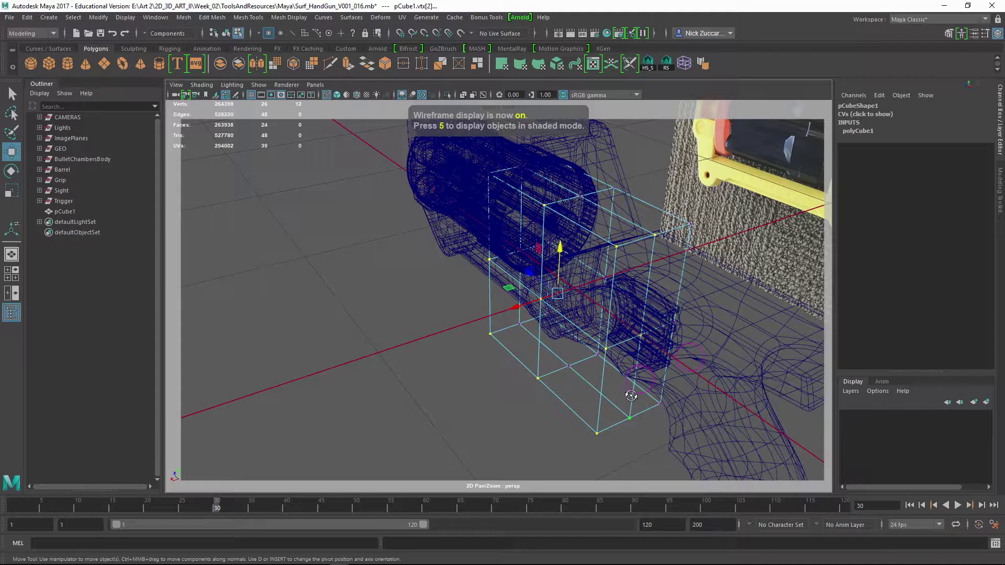
alt+drag(631, 396, 577, 267)
ctrl+drag(596, 357, 631, 422)
alt+drag(631, 422, 631, 275)
mouse_move(491, 205)
mouse_down()
mouse_move(523, 262)
mouse_move(568, 440)
mouse_move(529, 366)
mouse_move(537, 303)
mouse_up()
key(5)
alt+right_drag(538, 303, 567, 340)
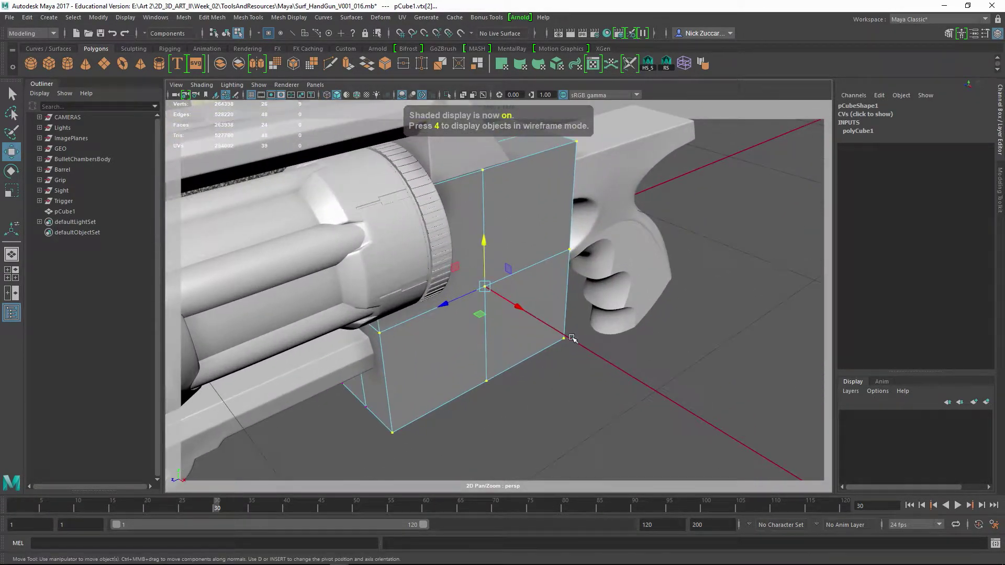
Try to shift the selected side-face vertices along X with point snapping
click(517, 304)
key(ctrl+z)
key(v)
drag(521, 308, 695, 128)
drag(516, 306, 516, 304)
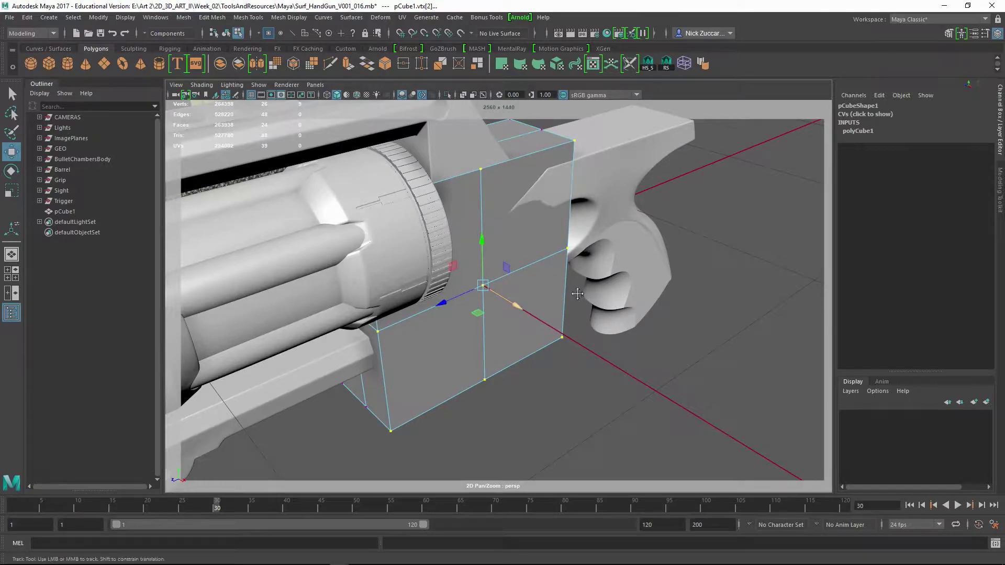
Switch to a full-size side view showing the whole gun over its reference image
alt+drag(574, 294, 539, 358)
key(space)
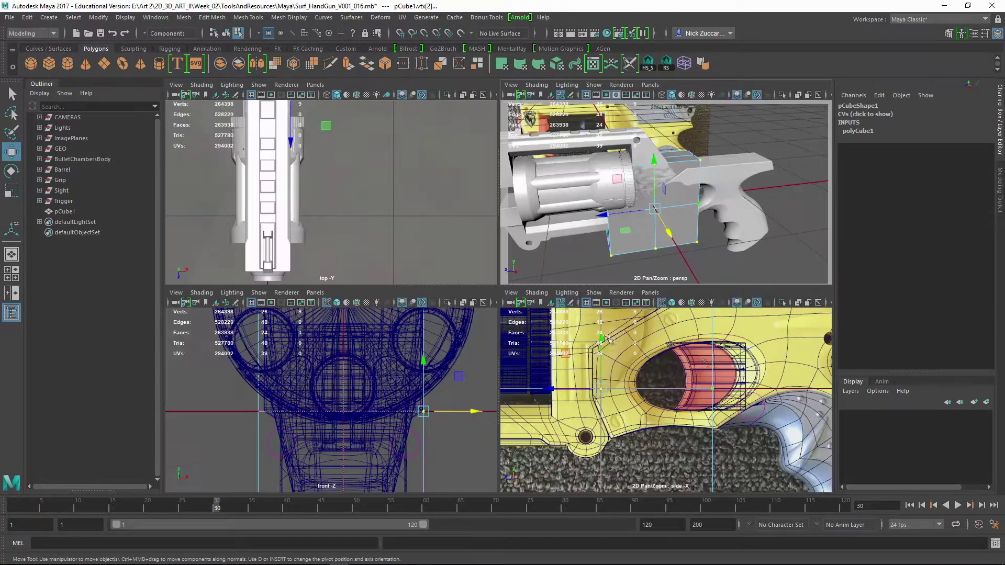
key(space)
alt+drag(524, 256, 499, 190)
scroll(513, 251, up, 4)
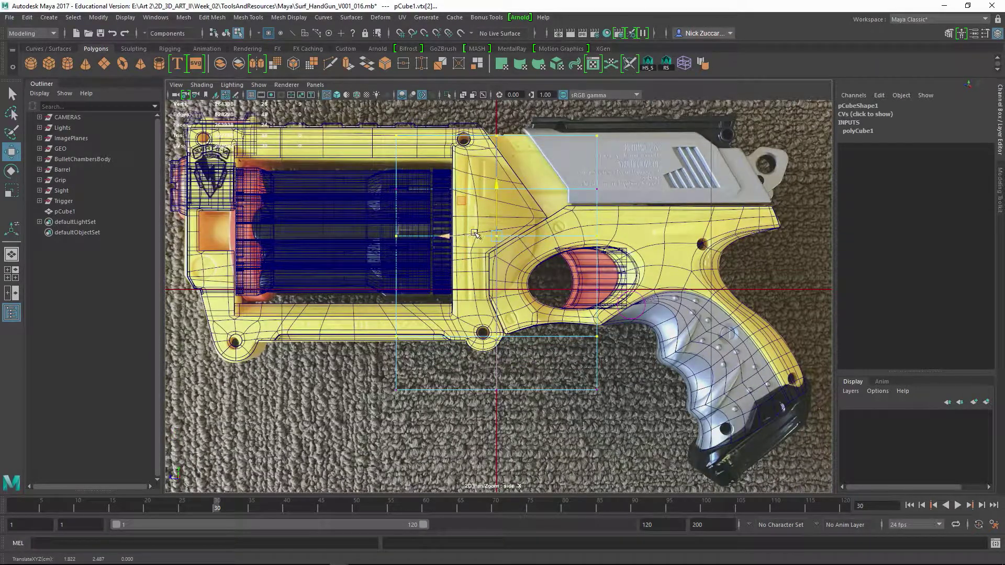
Try to move the selected cube vertices toward the grip along Z, and undo the vertex moves
drag(451, 237, 538, 240)
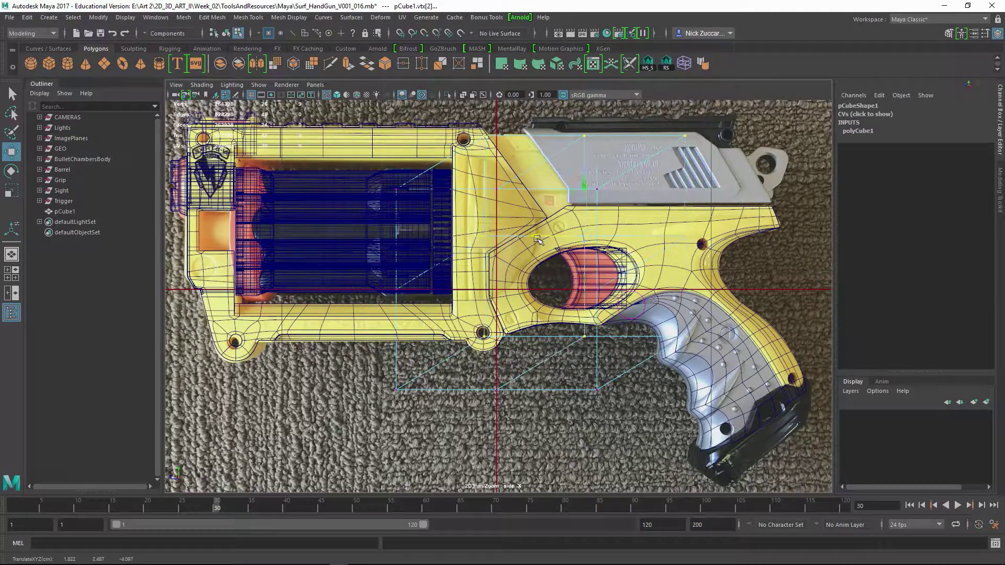
key(ctrl+z)
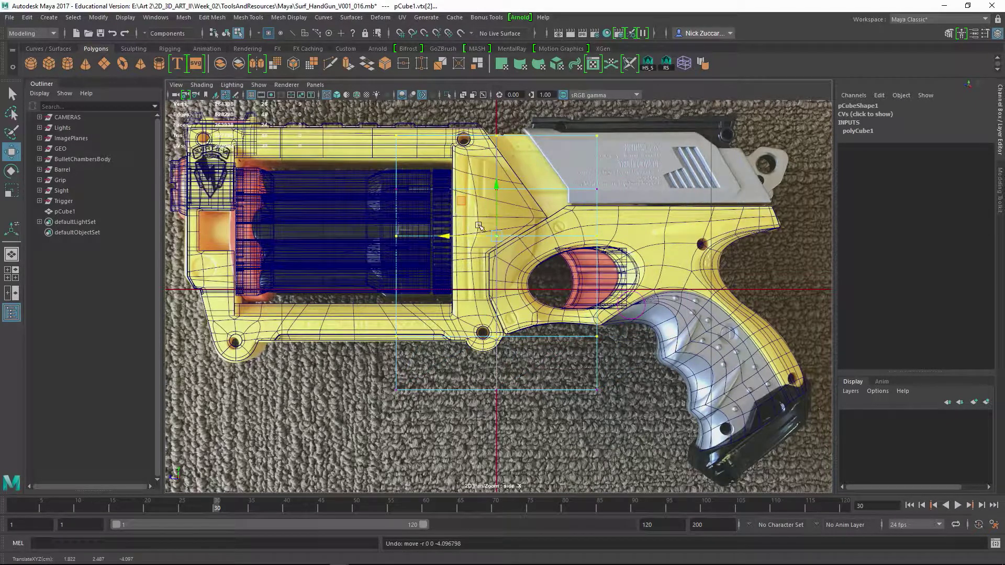
key(ctrl+z)
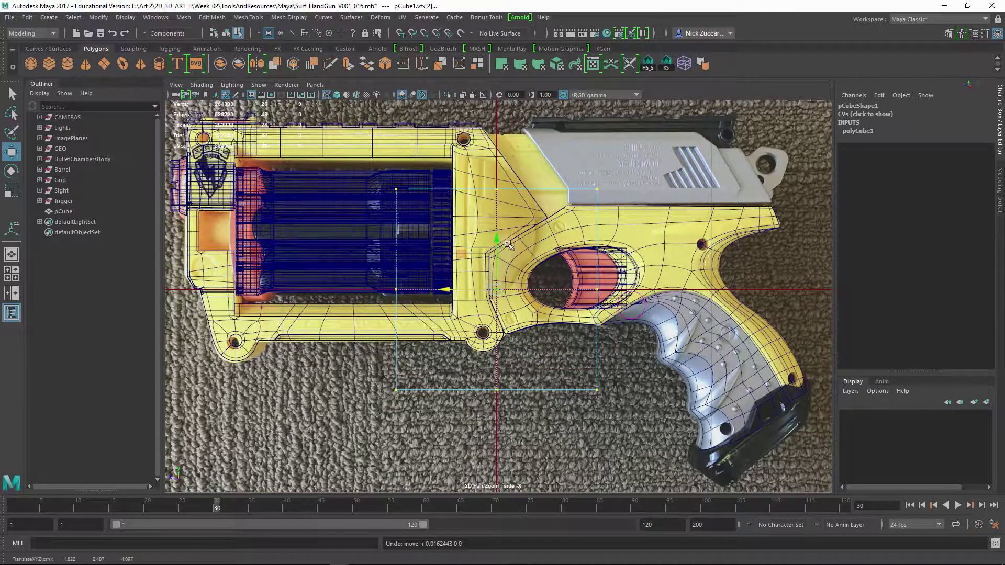
Move the whole cube over the grey slide in the reference image, to Translate Y 2.585 and Translate Z -3.755
key(F8)
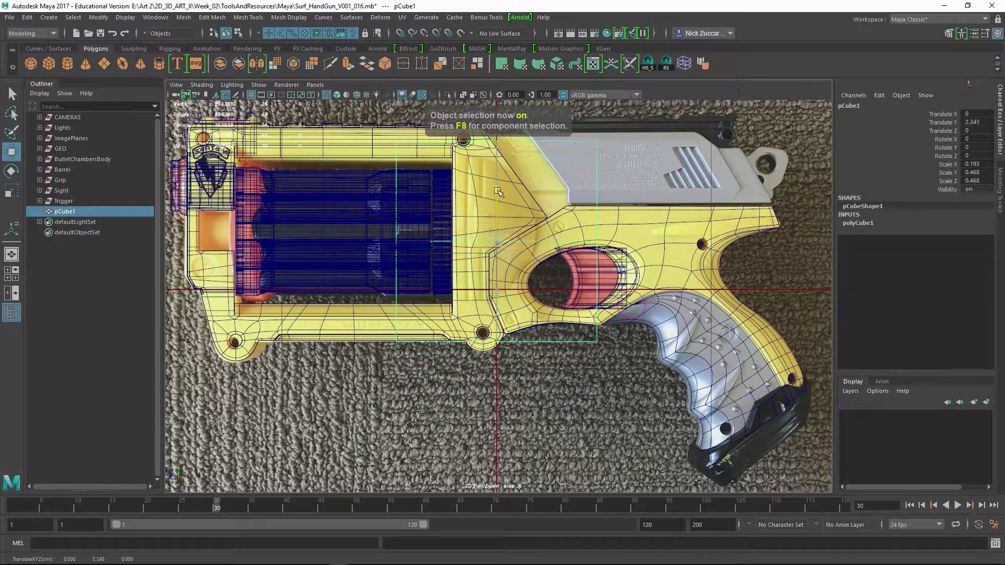
alt+middle_drag(520, 190, 513, 259)
drag(492, 251, 492, 246)
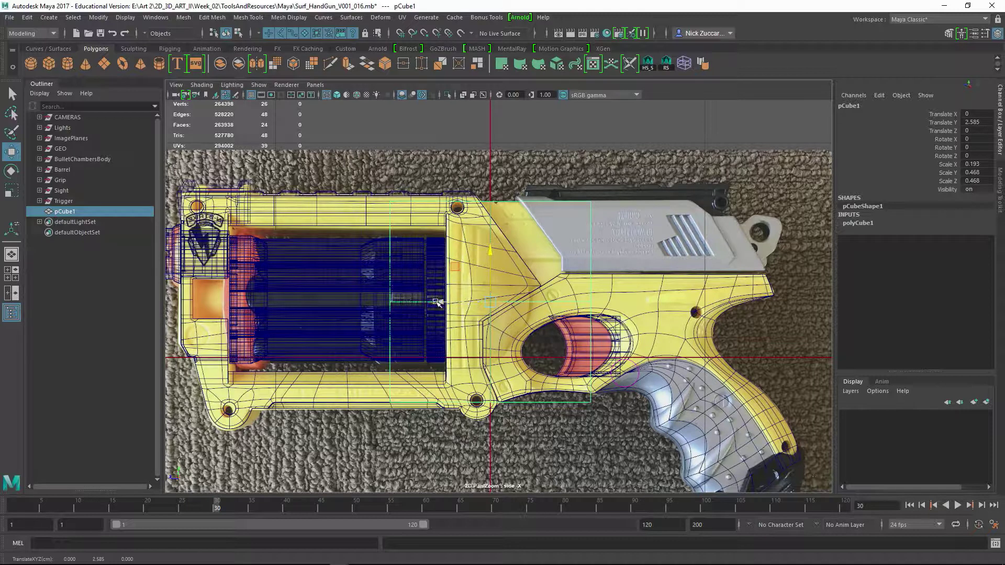
drag(442, 303, 517, 308)
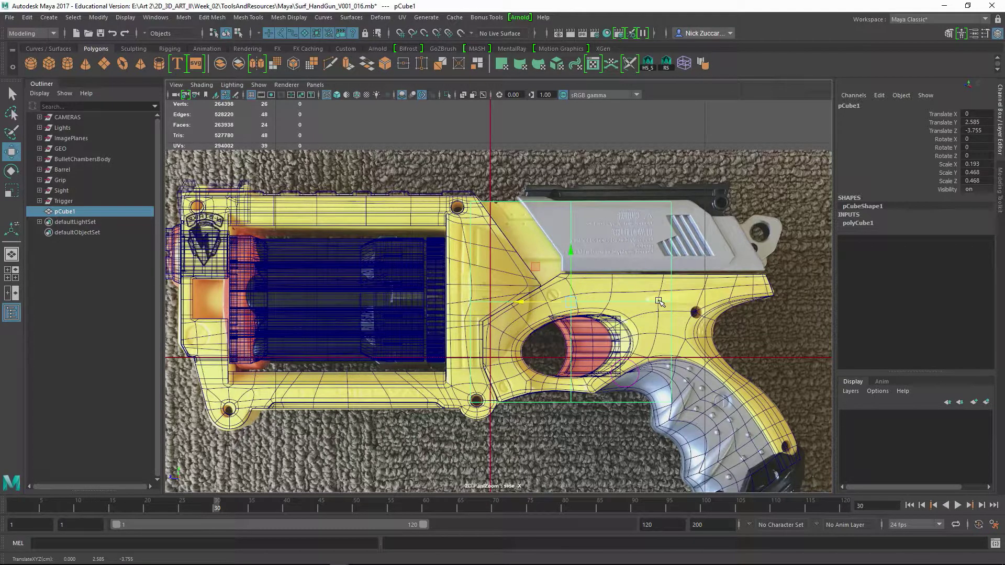
Raise the cube's middle and bottom vertex rows toward the grey slide's lower edge and align the middle column with its lower front corner
key(F8)
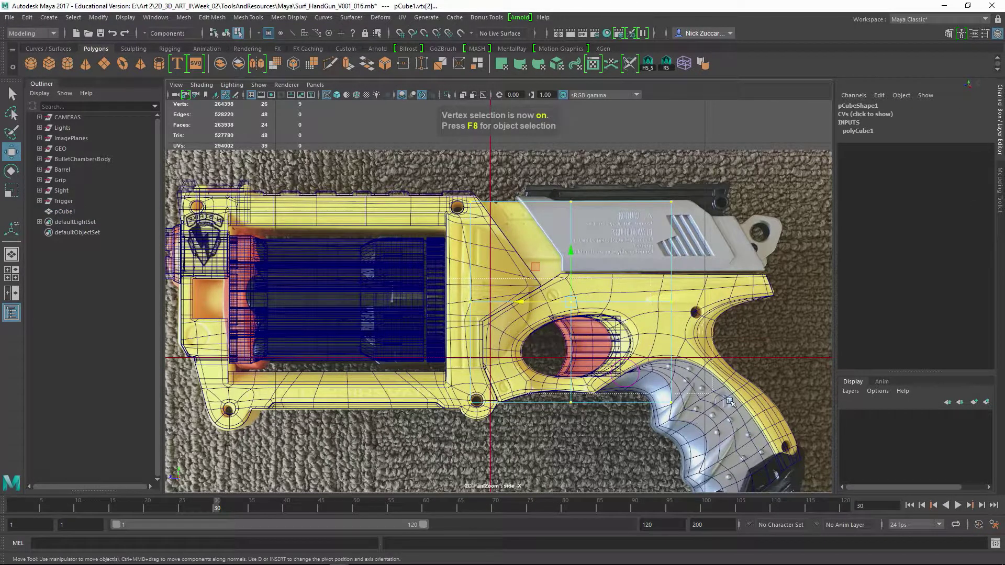
drag(572, 302, 587, 261)
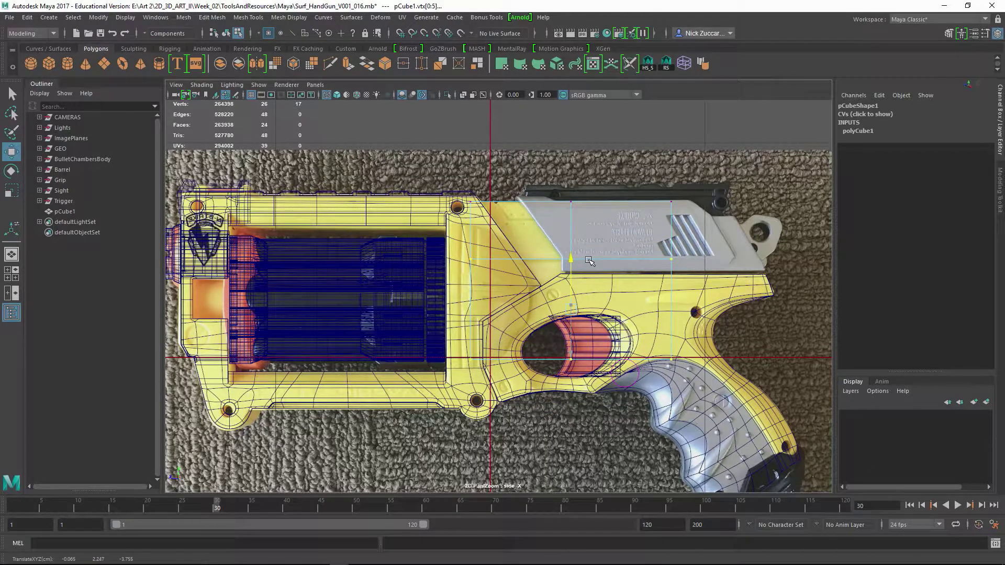
drag(456, 332, 713, 401)
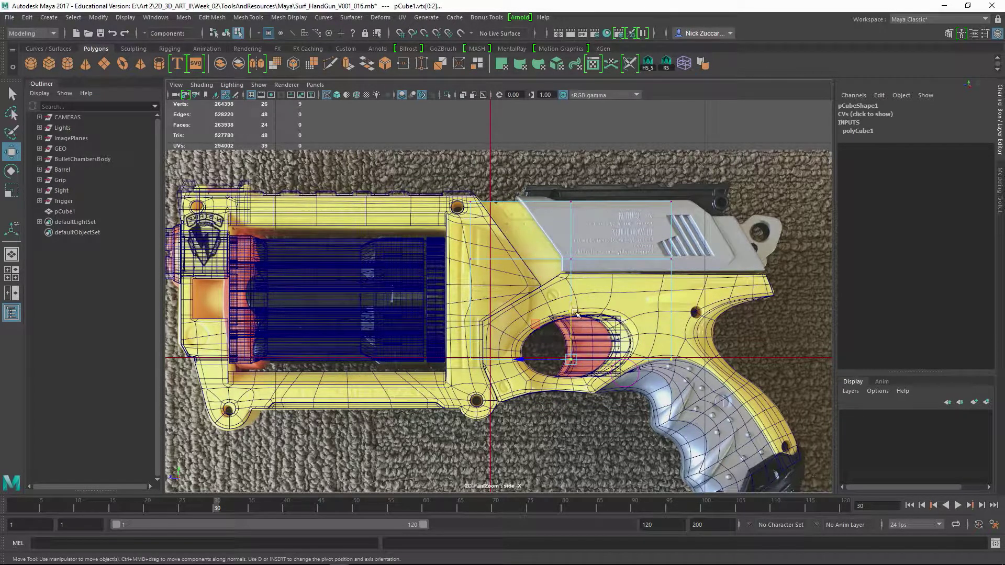
drag(576, 313, 582, 250)
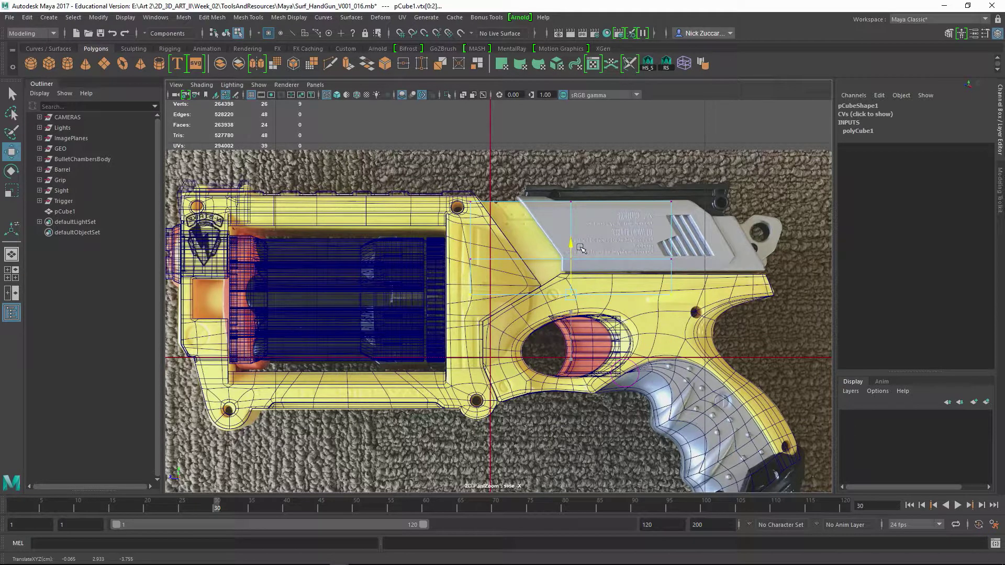
drag(581, 248, 581, 247)
drag(542, 191, 629, 307)
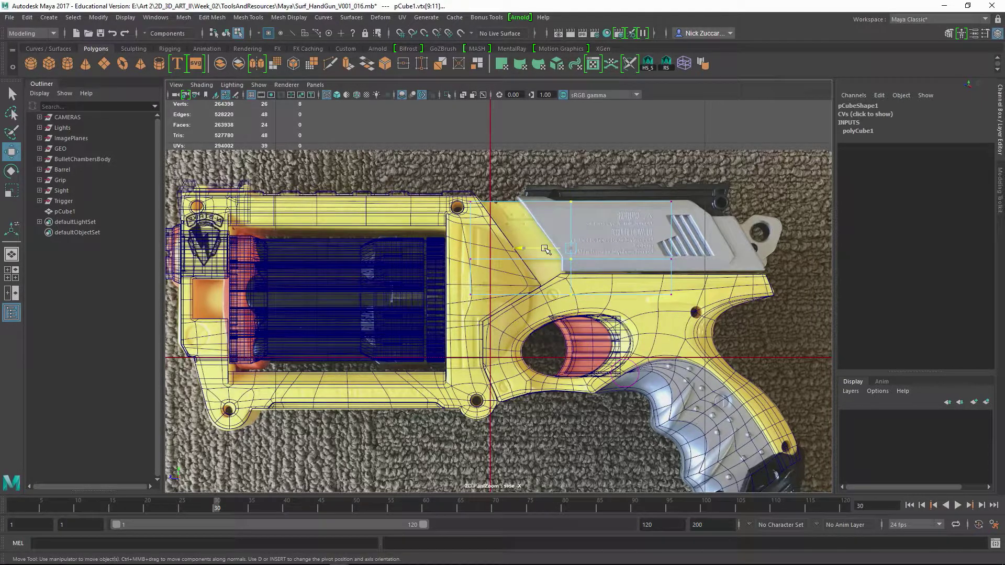
drag(544, 246, 538, 247)
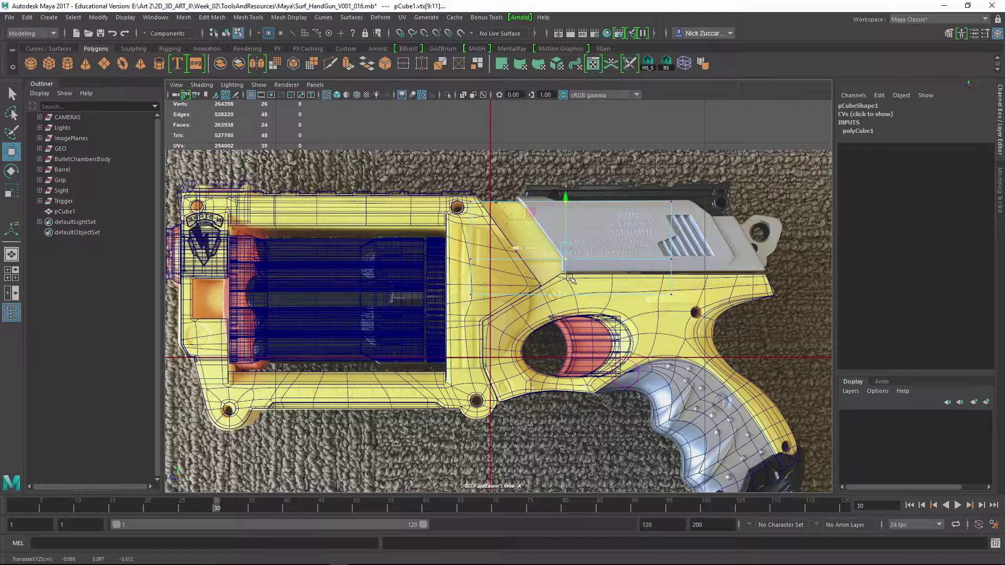
Examine how the cube's vertices line up with the grey slide's lower front corner and rear outline in the side view
alt+right_drag(501, 313, 680, 302)
alt+middle_drag(681, 303, 510, 292)
alt+right_drag(510, 292, 521, 292)
alt+click(478, 227)
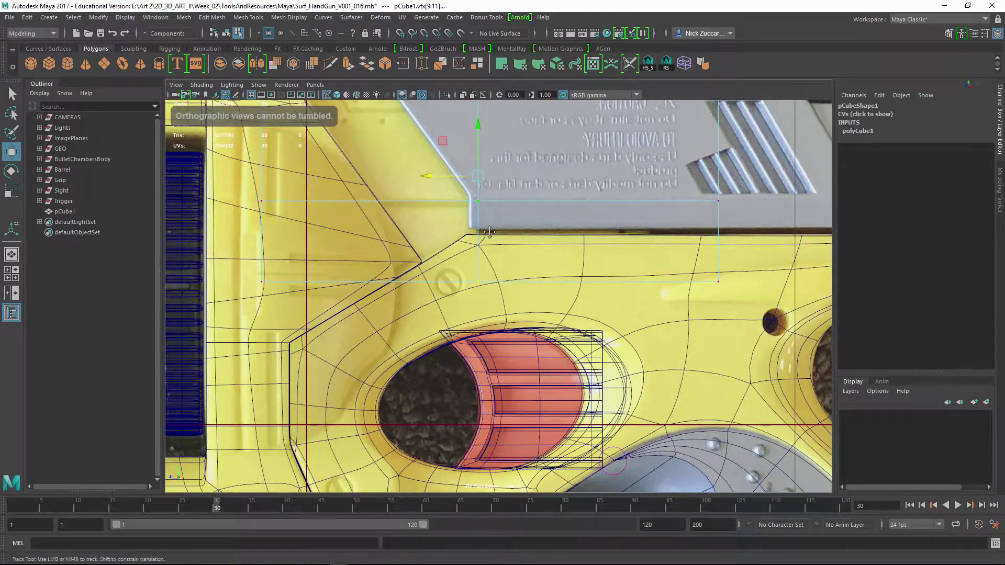
alt+middle_drag(485, 226, 477, 255)
alt+middle_drag(668, 256, 665, 256)
alt+right_drag(664, 256, 599, 251)
mouse_move(599, 251)
alt+middle_down()
mouse_move(566, 265)
mouse_move(590, 247)
alt+middle_up()
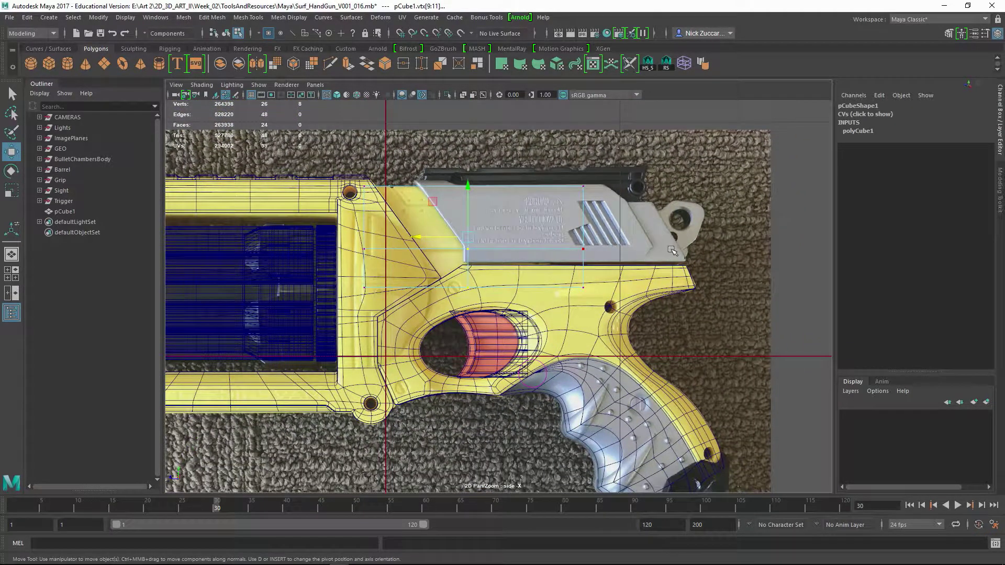
scroll(593, 254, up, 3)
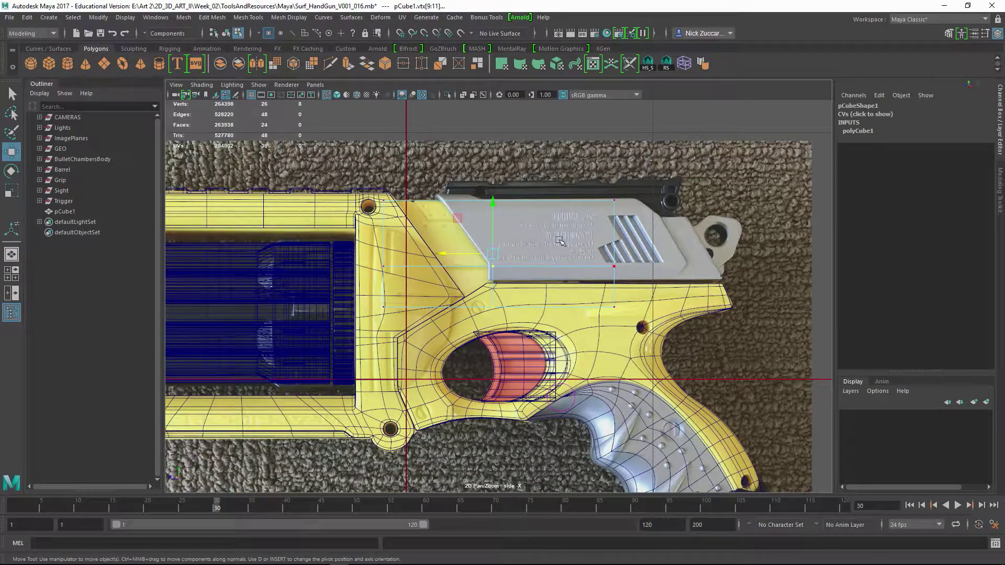
Stretch the cube toward the grip by moving its rear vertex column back over the grey slide's rear end
alt+middle_drag(655, 258, 629, 248)
alt+right_drag(560, 232, 594, 236)
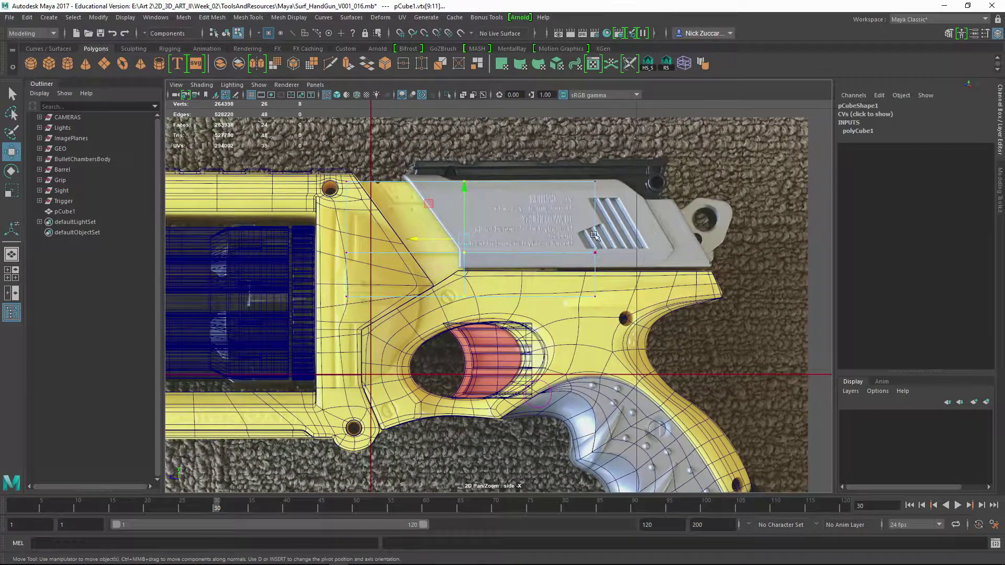
drag(551, 166, 651, 335)
drag(548, 246, 620, 252)
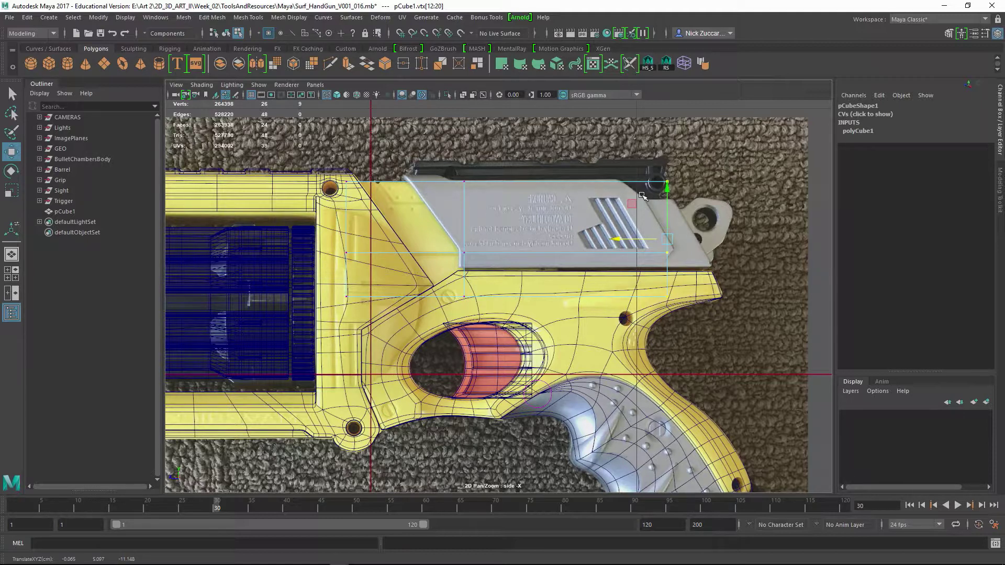
drag(652, 240, 643, 242)
Slope the cube's rear end by moving its middle and top rear vertices forward along the slide's slanted outline
drag(616, 149, 683, 272)
drag(623, 219, 603, 219)
drag(592, 146, 675, 215)
drag(592, 182, 558, 182)
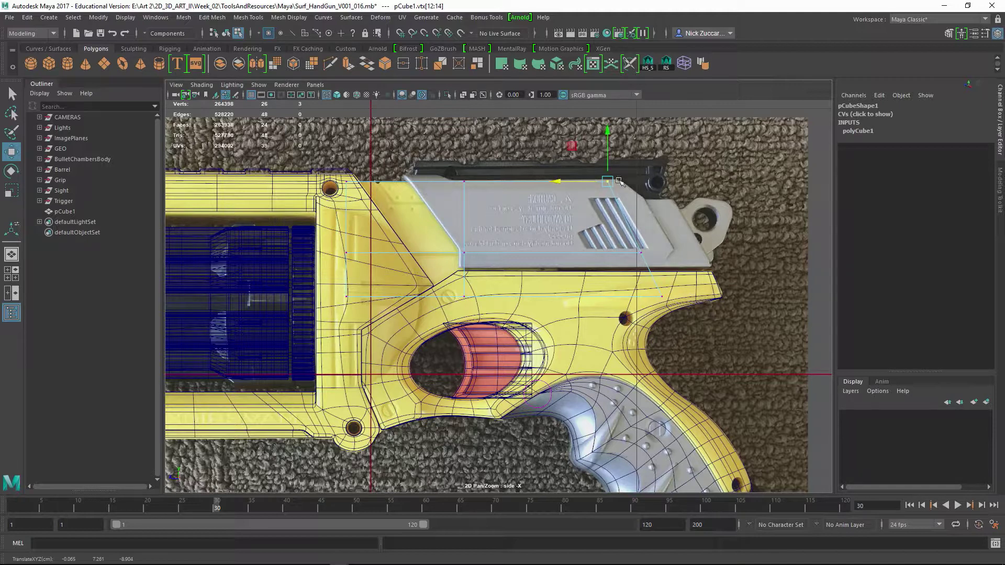
alt+middle_drag(513, 230, 585, 226)
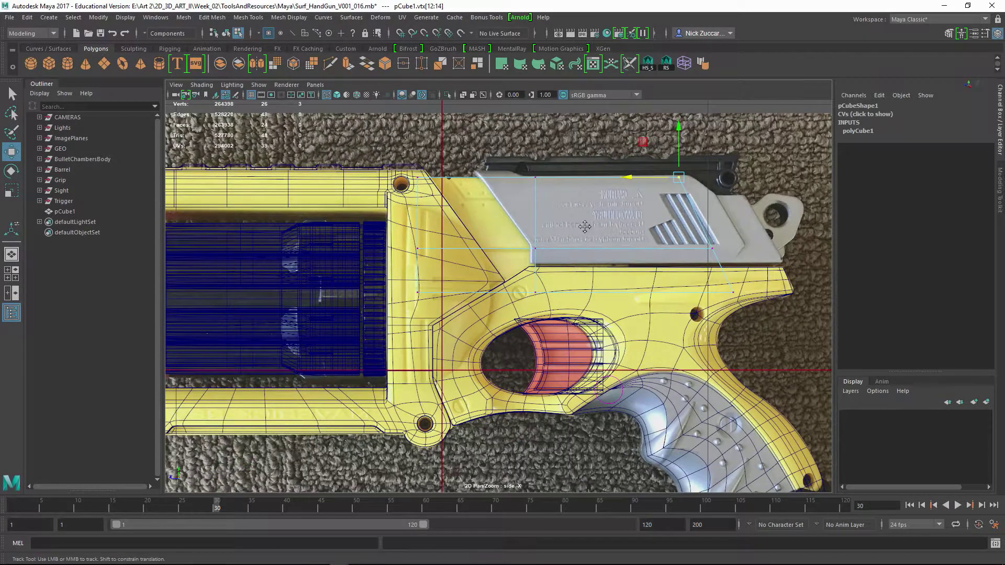
alt+right_drag(585, 226, 657, 260)
alt+middle_drag(652, 261, 612, 264)
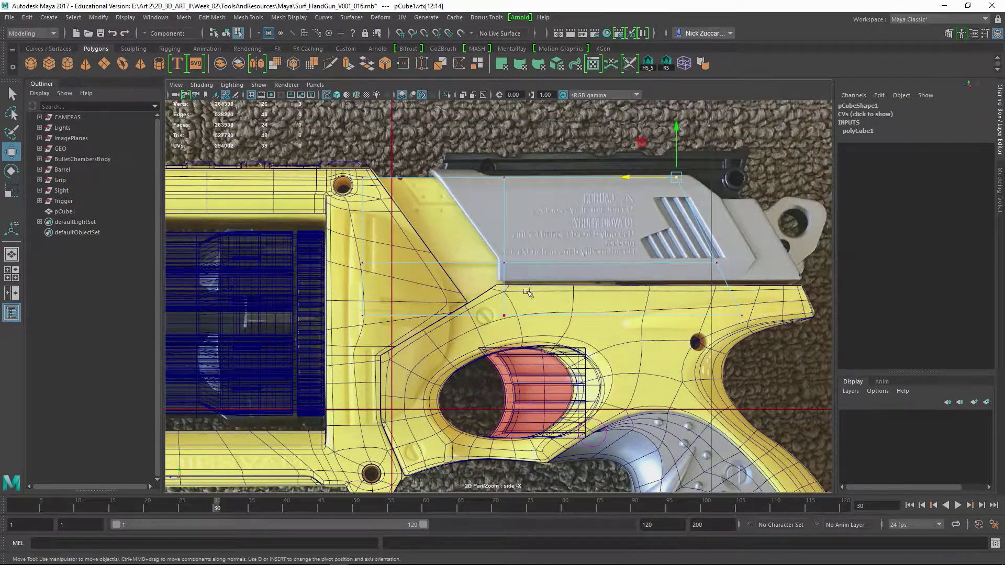
In the perspective view, move the upper and middle vertices of the cube's near side along X to fit the yellow frame's width
key(space)
key(space)
alt+drag(649, 212, 676, 215)
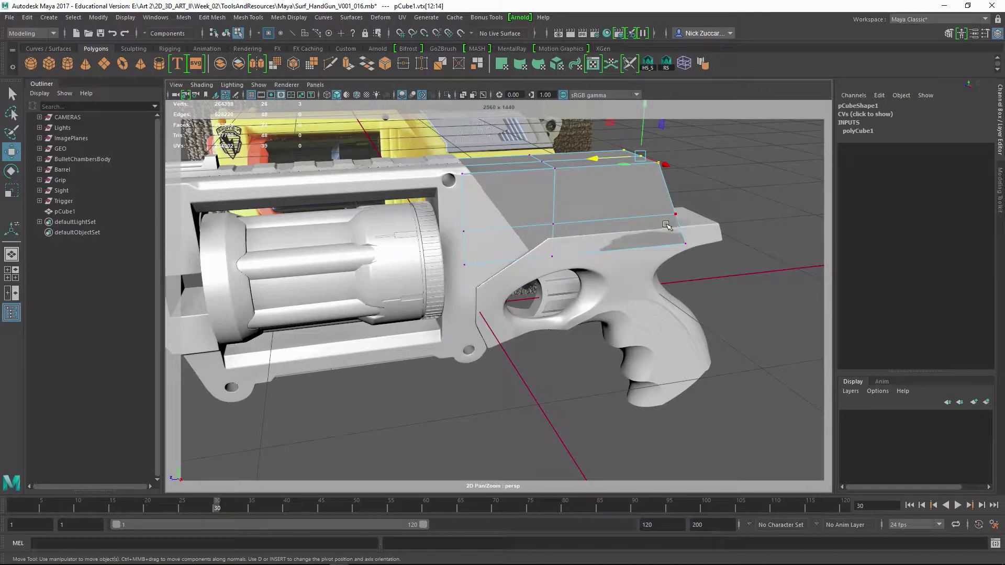
alt+drag(572, 231, 367, 172)
drag(357, 129, 430, 424)
alt+drag(427, 408, 590, 320)
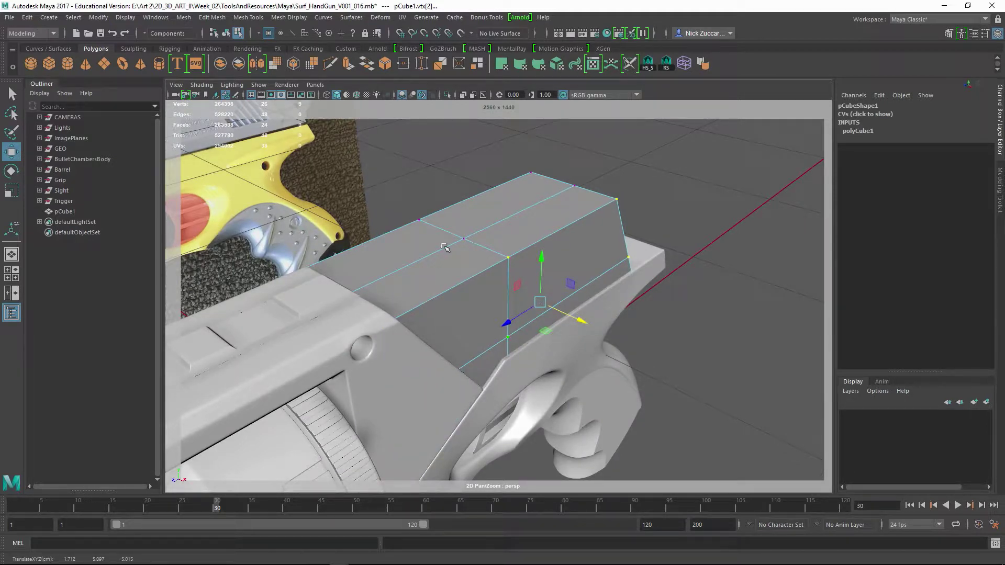
mouse_move(394, 198)
alt+mouse_down()
mouse_move(522, 245)
mouse_move(380, 197)
alt+mouse_up()
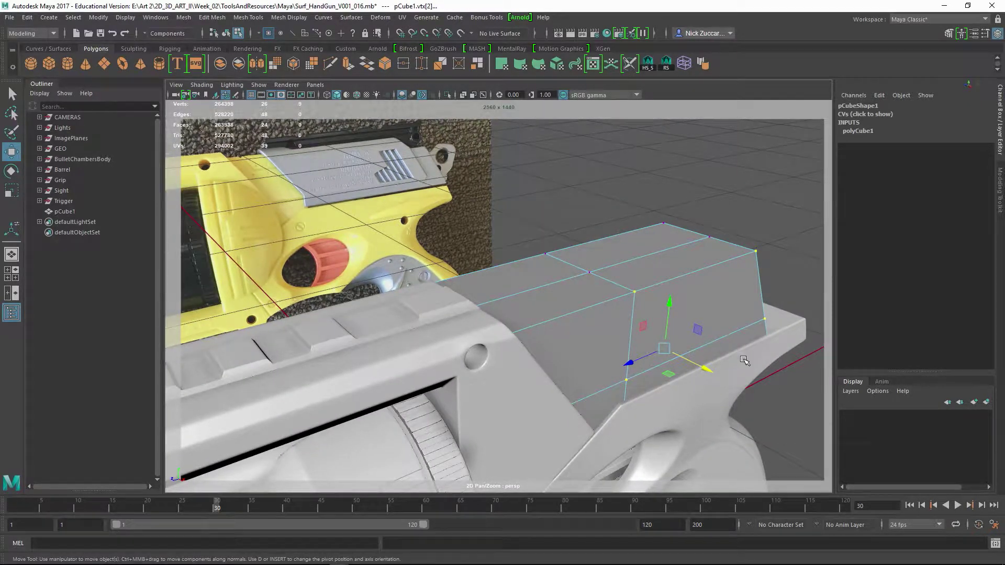
alt+right_drag(829, 363, 754, 350)
alt+drag(753, 350, 705, 318)
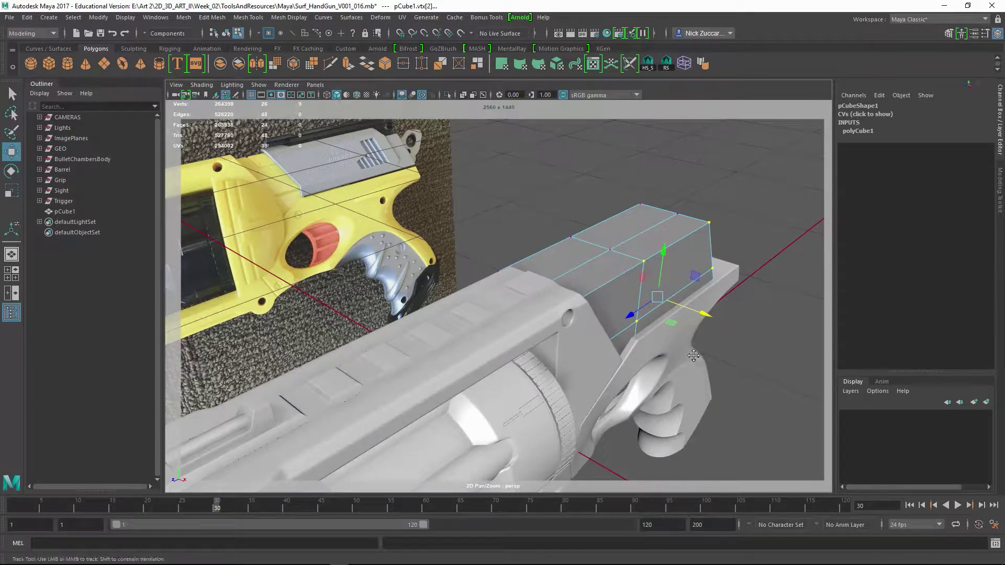
alt+middle_drag(694, 355, 694, 359)
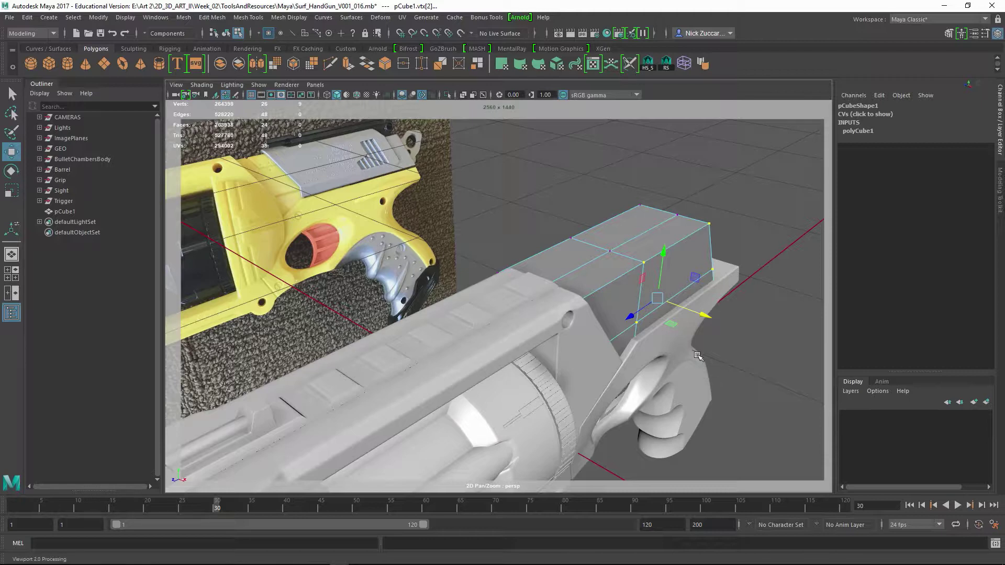
mouse_move(693, 357)
alt+middle_down()
mouse_move(694, 370)
mouse_move(684, 342)
alt+middle_up()
scroll(685, 343, up, 1)
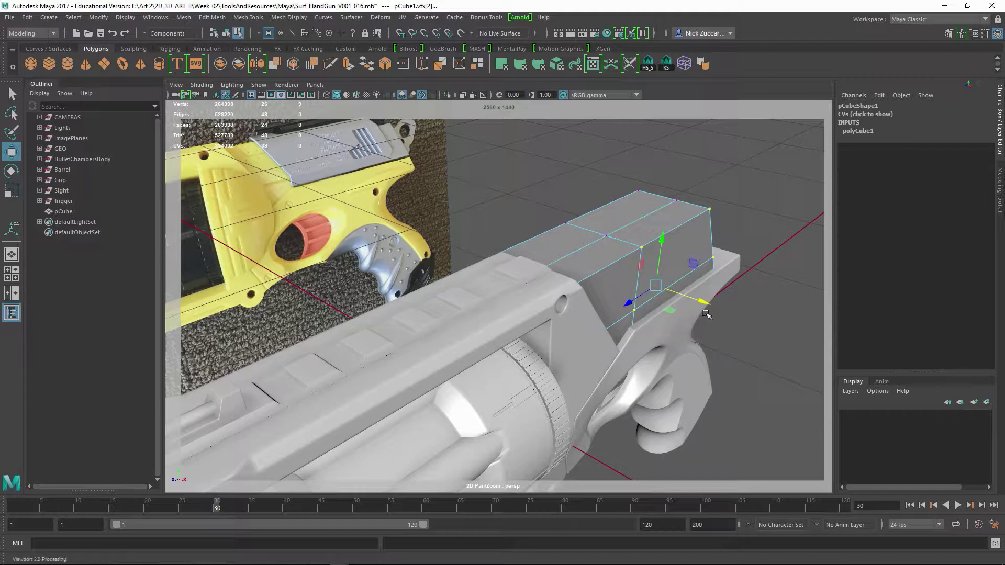
drag(704, 303, 708, 304)
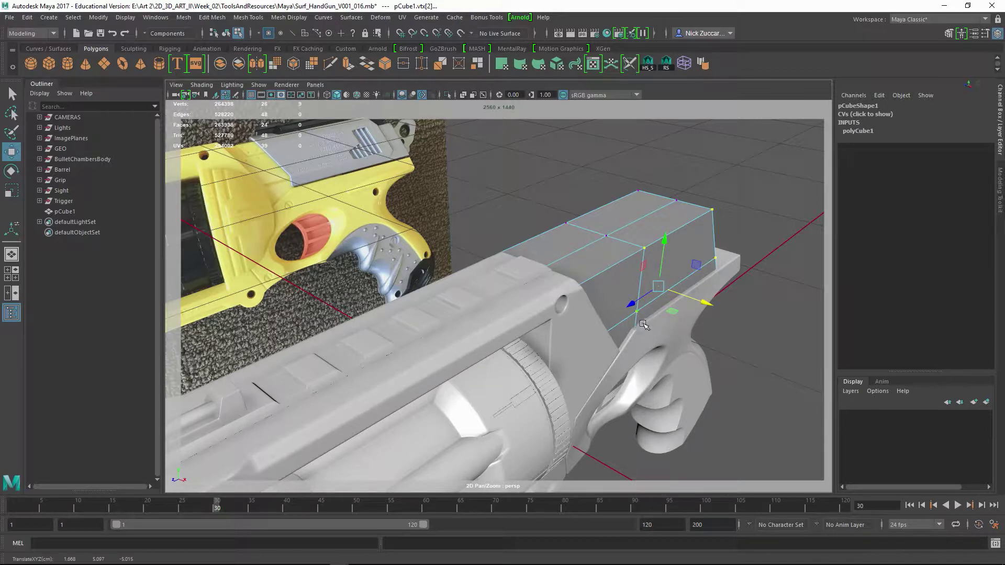
drag(697, 301, 696, 300)
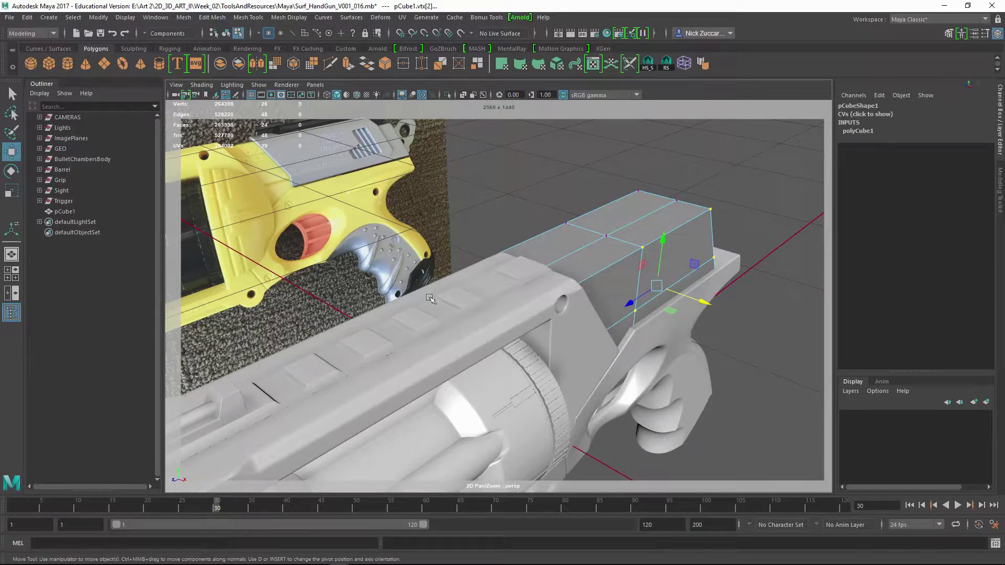
Taper the cube's near side by moving its upper edge vertices slightly inward along X
alt+drag(443, 285, 611, 178)
alt+drag(687, 204, 441, 250)
drag(355, 260, 367, 278)
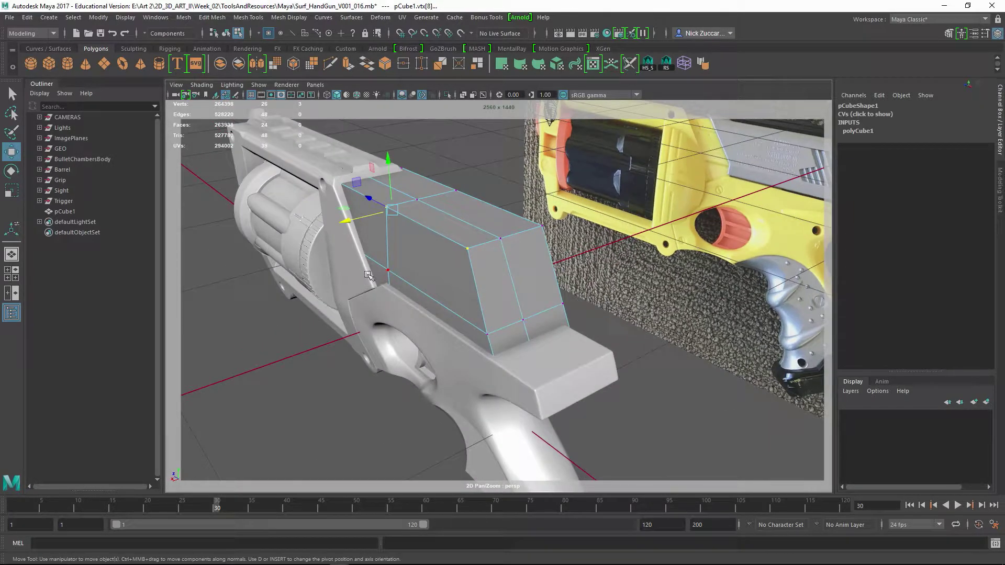
drag(346, 221, 349, 223)
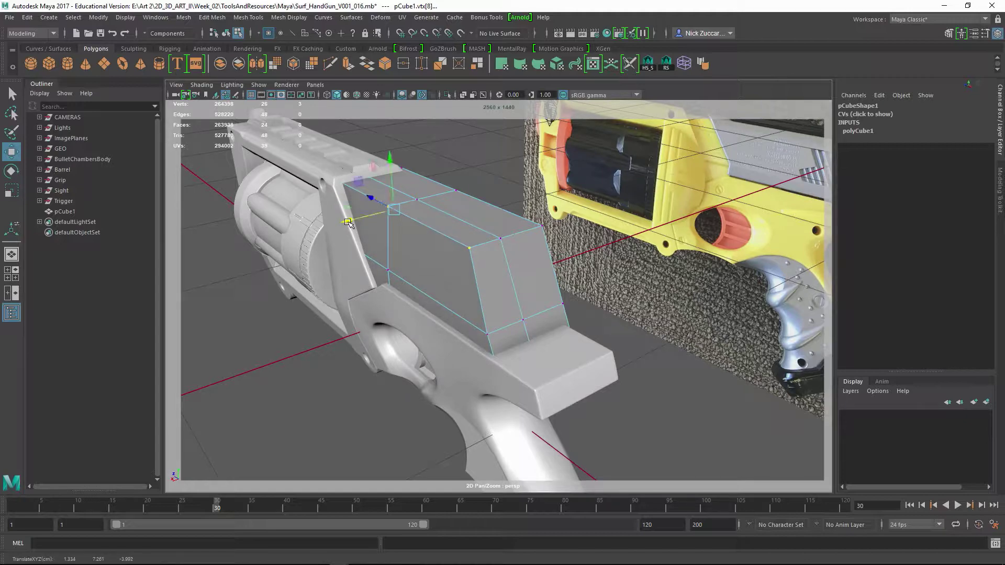
Bevel the near upper lengthwise edges of the cube with a fraction of 0.4 and 3 segments
alt+drag(413, 238, 457, 296)
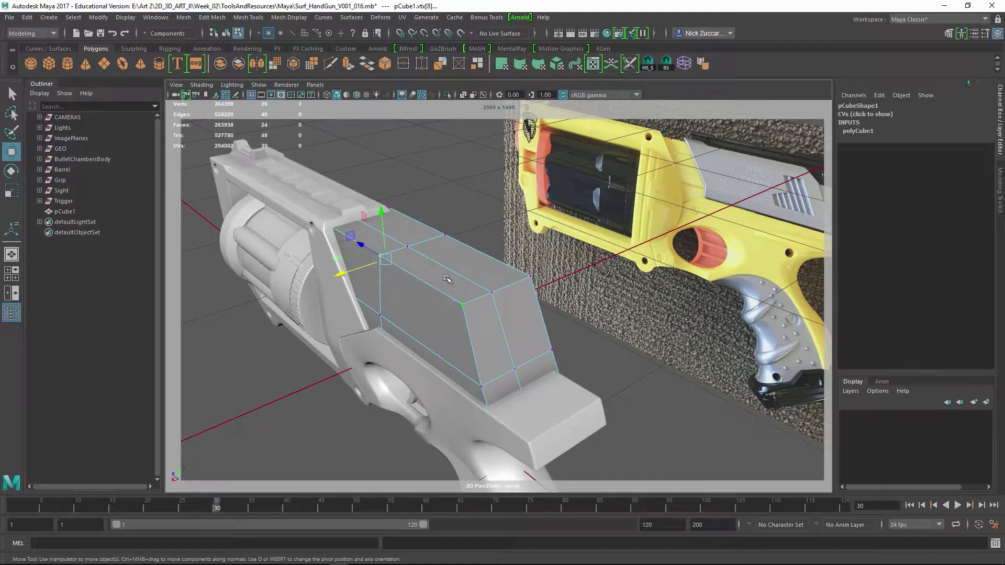
key(F10)
click(421, 275)
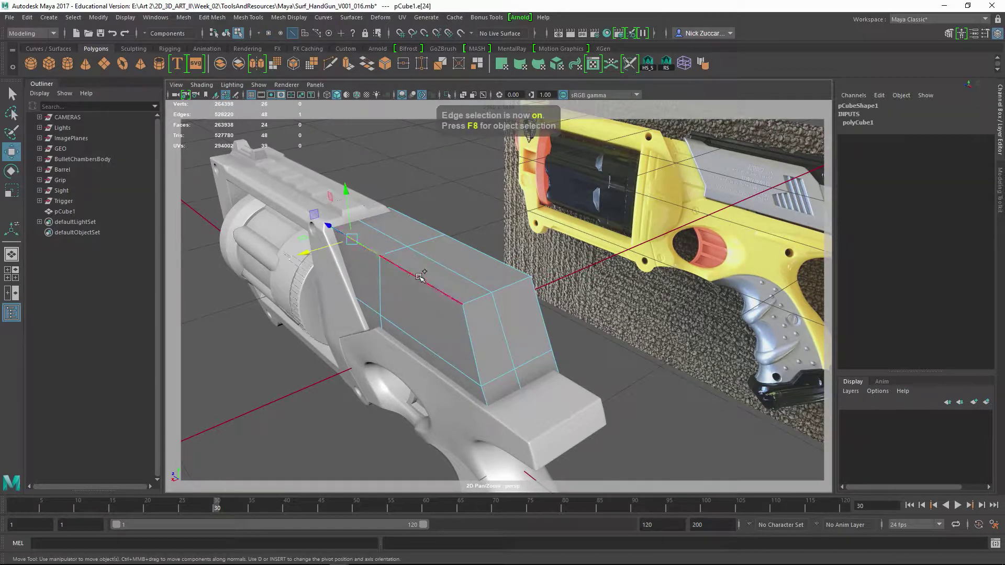
double_click(421, 275)
right_drag(418, 253, 415, 229)
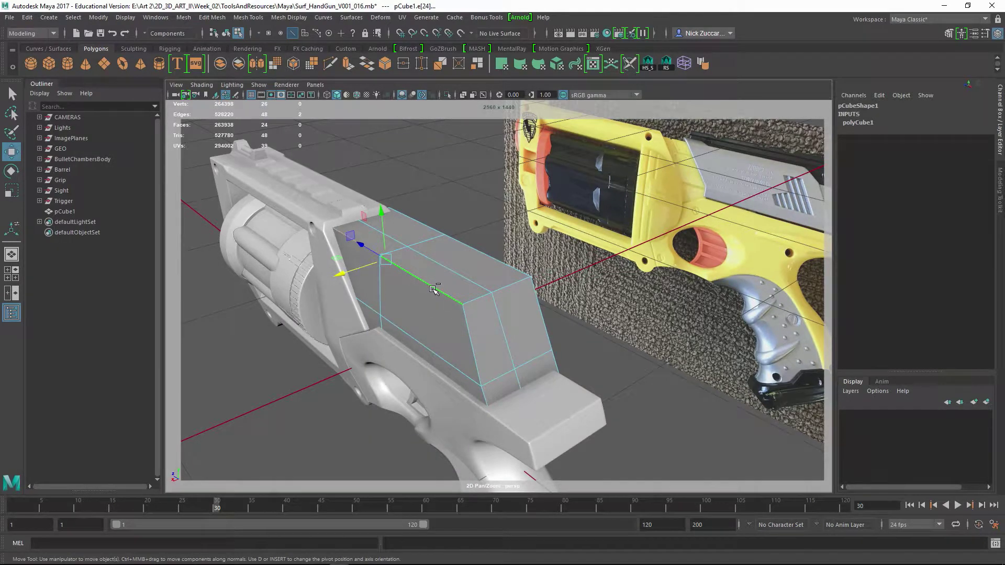
shift+right_drag(433, 290, 491, 293)
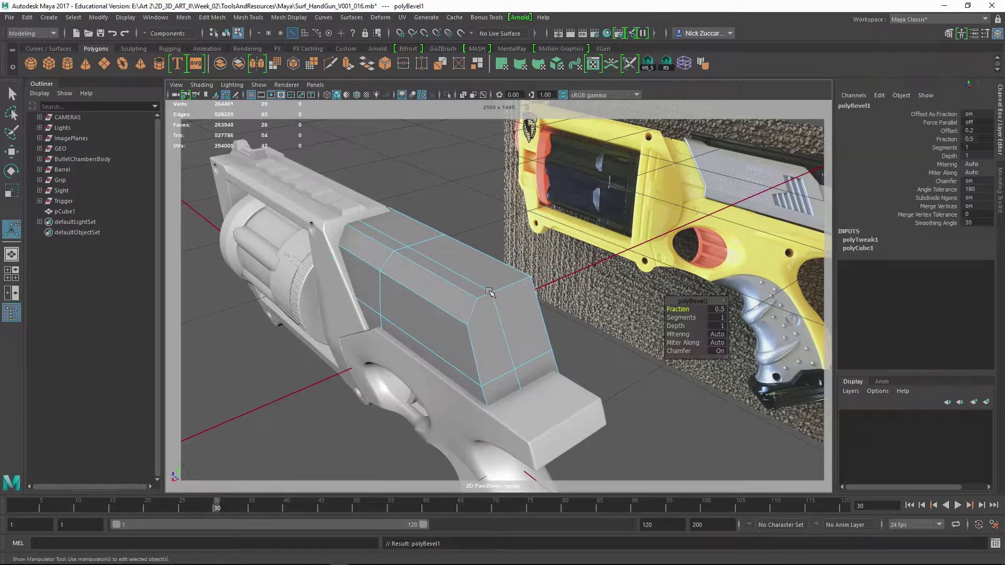
alt+drag(491, 293, 493, 302)
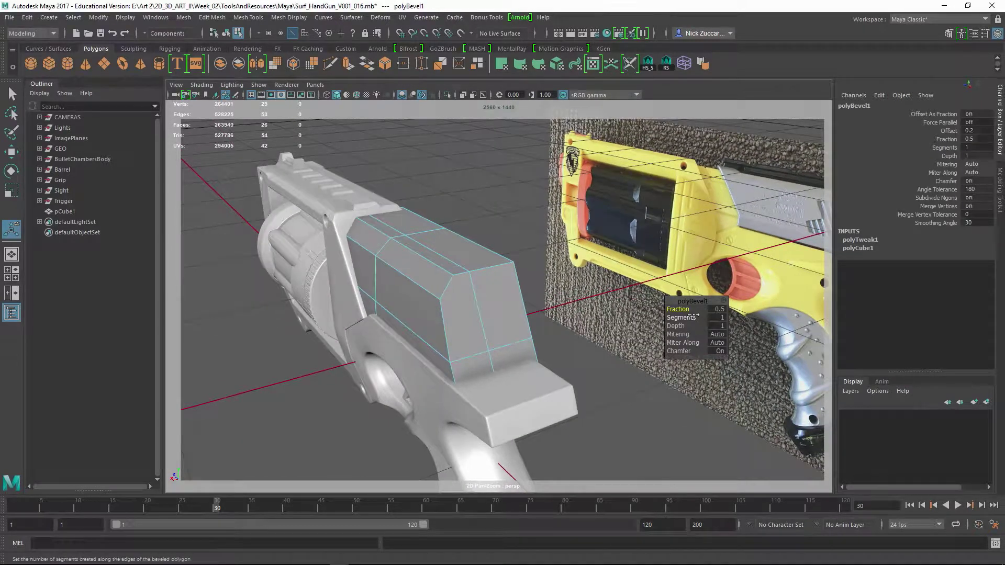
mouse_move(686, 311)
mouse_down()
mouse_move(665, 313)
mouse_move(698, 317)
mouse_up()
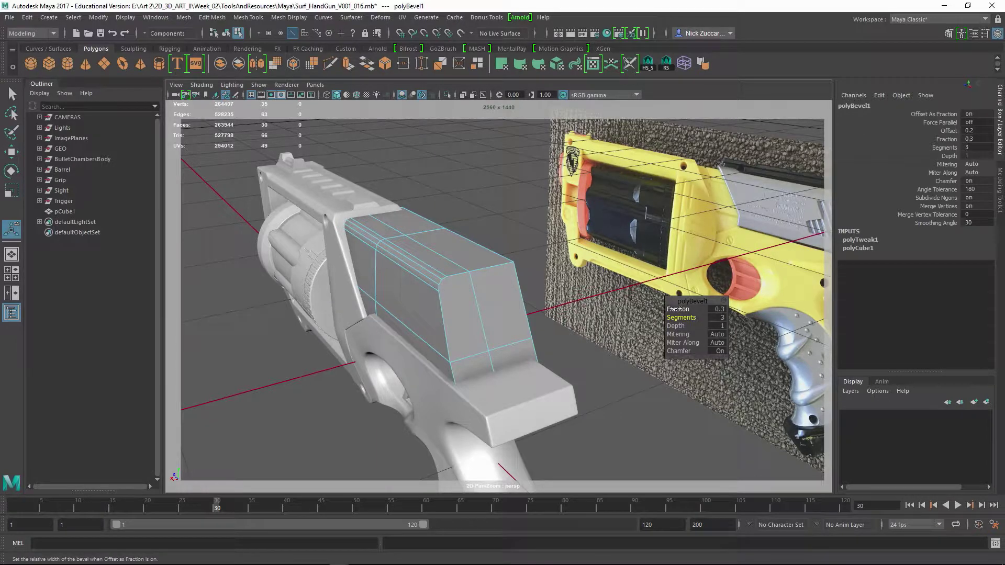
drag(673, 309, 679, 310)
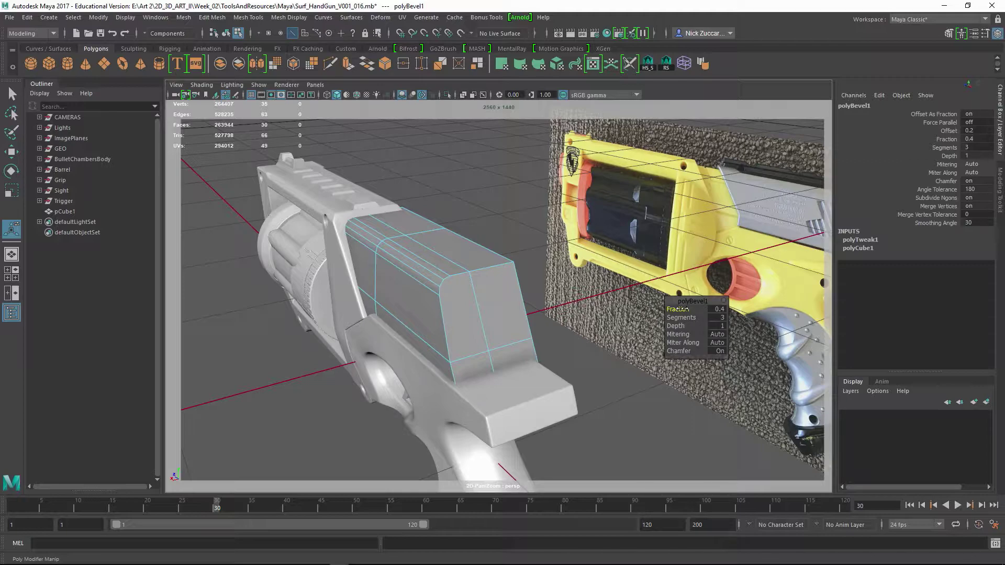
Freeze the cube's translate, rotate and scale transformations in object mode, leaving joint orient out
alt+drag(457, 293, 561, 294)
key(F8)
key(w)
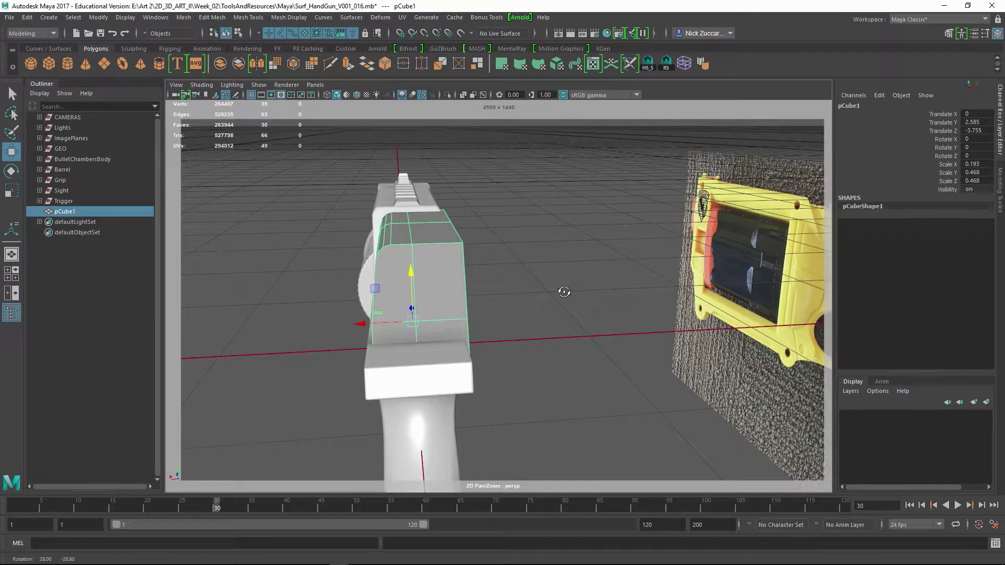
click(98, 18)
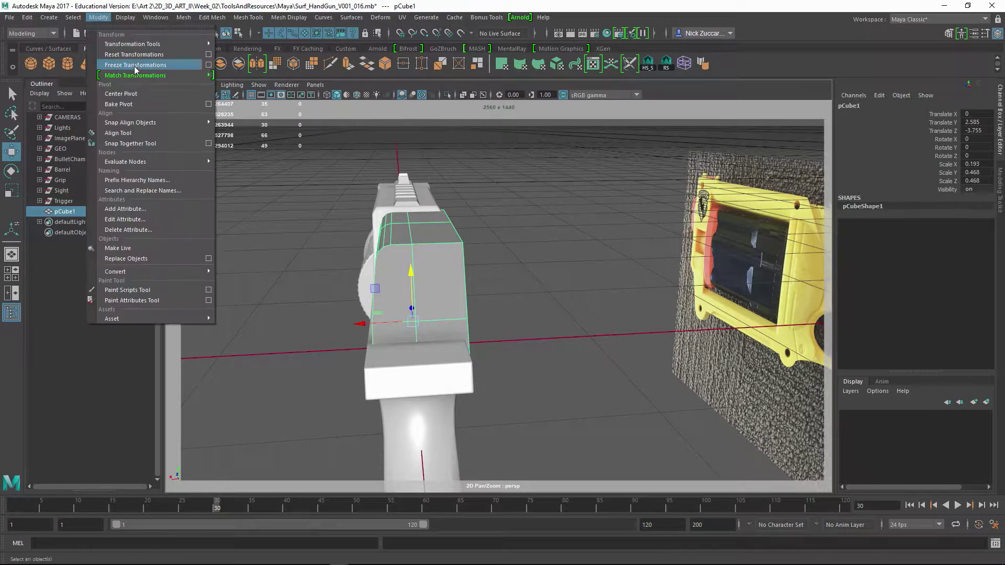
click(208, 65)
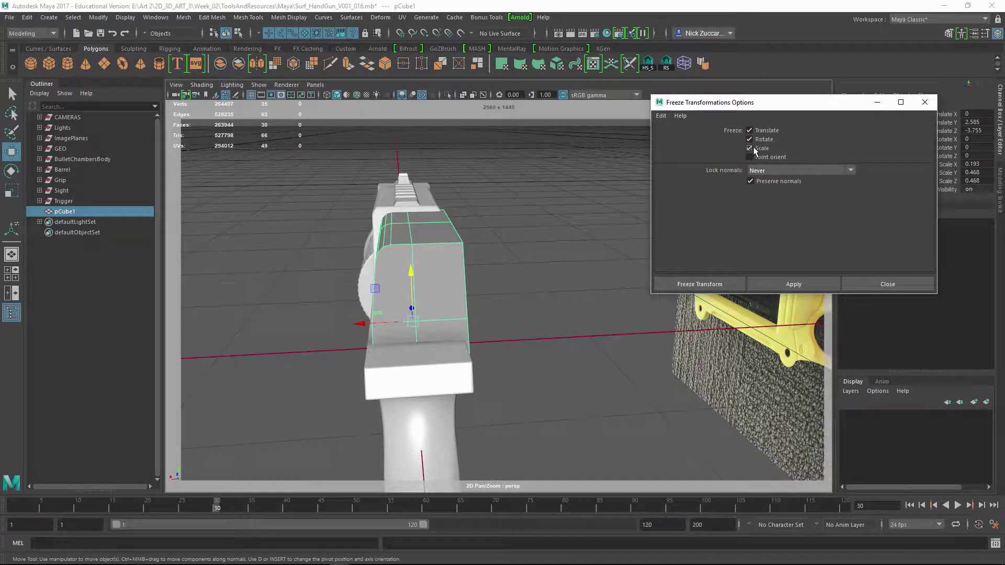
click(777, 283)
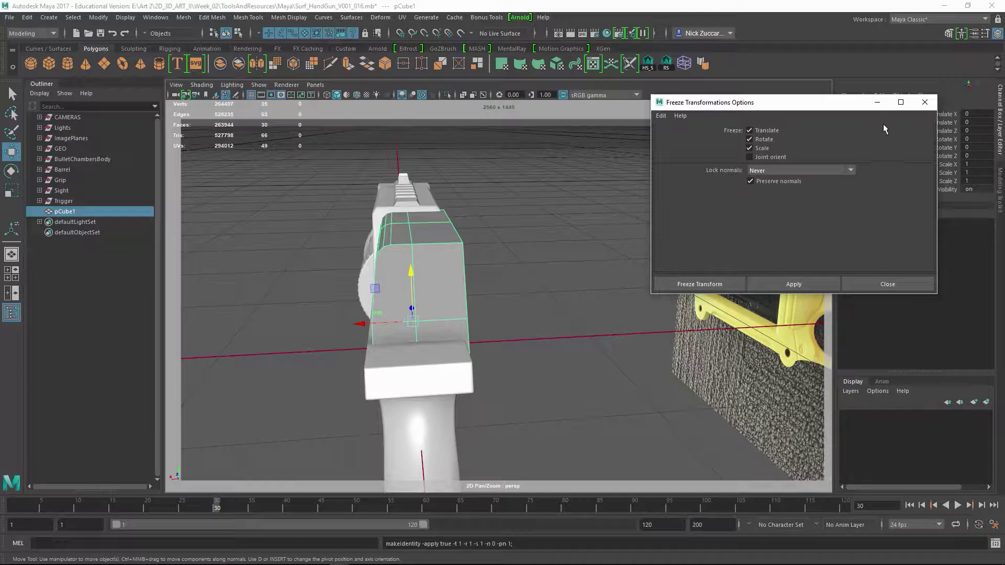
click(924, 103)
Mirror the cube across the world X axis in the negative direction, cutting the geometry and merging border vertices at a 0.001 threshold
alt+drag(525, 238, 628, 183)
alt+middle_drag(629, 183, 652, 169)
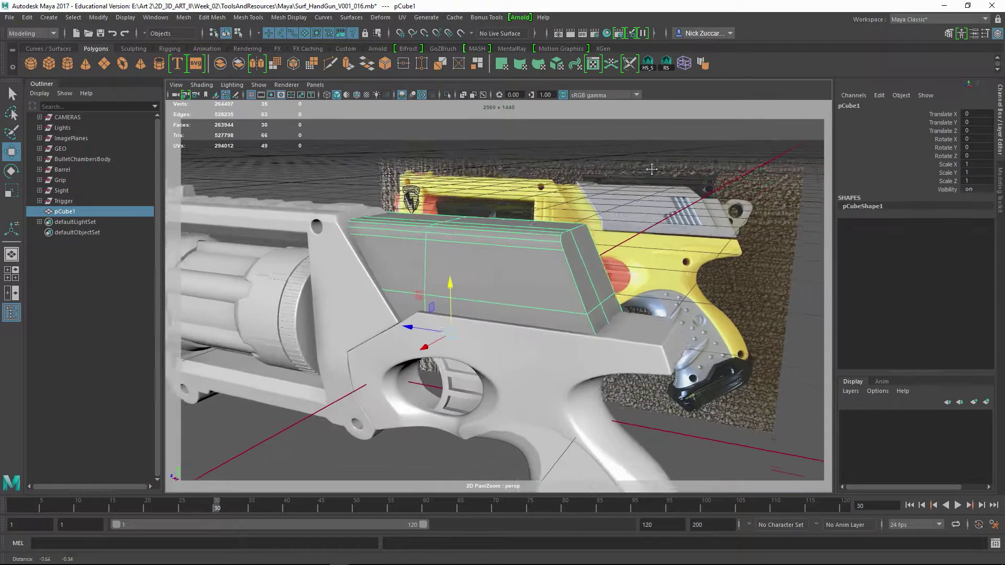
alt+drag(651, 169, 694, 183)
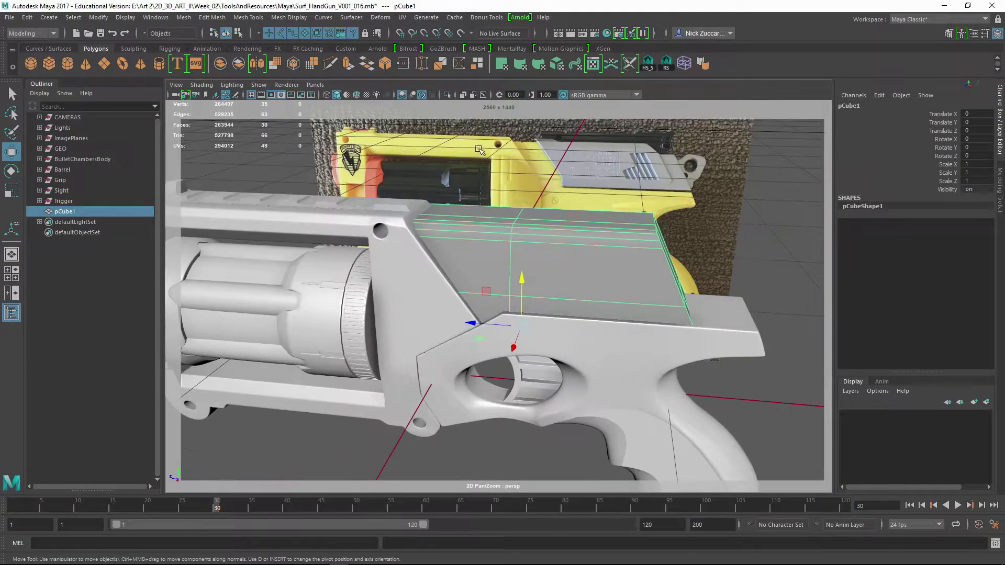
click(184, 17)
click(285, 156)
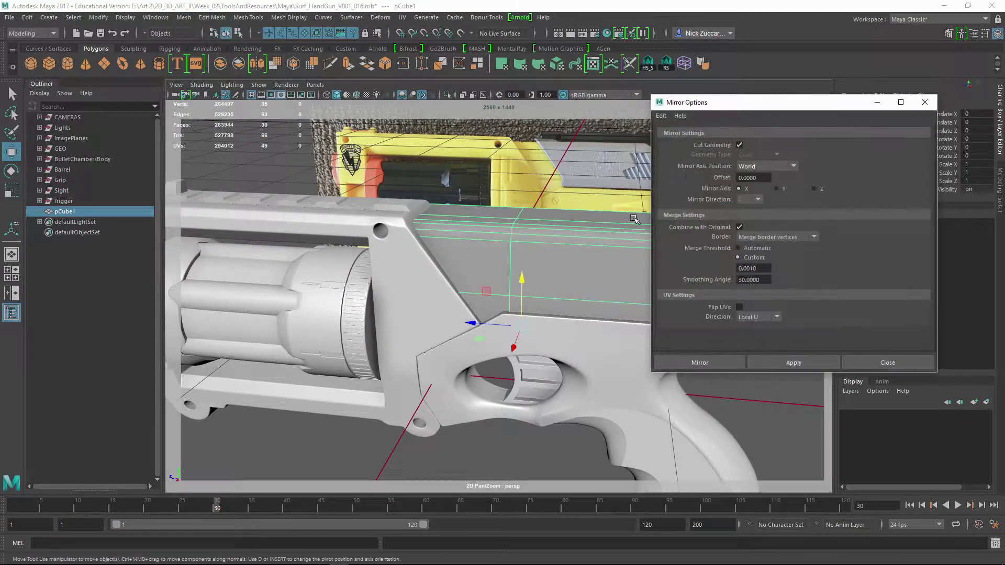
alt+drag(443, 355, 460, 365)
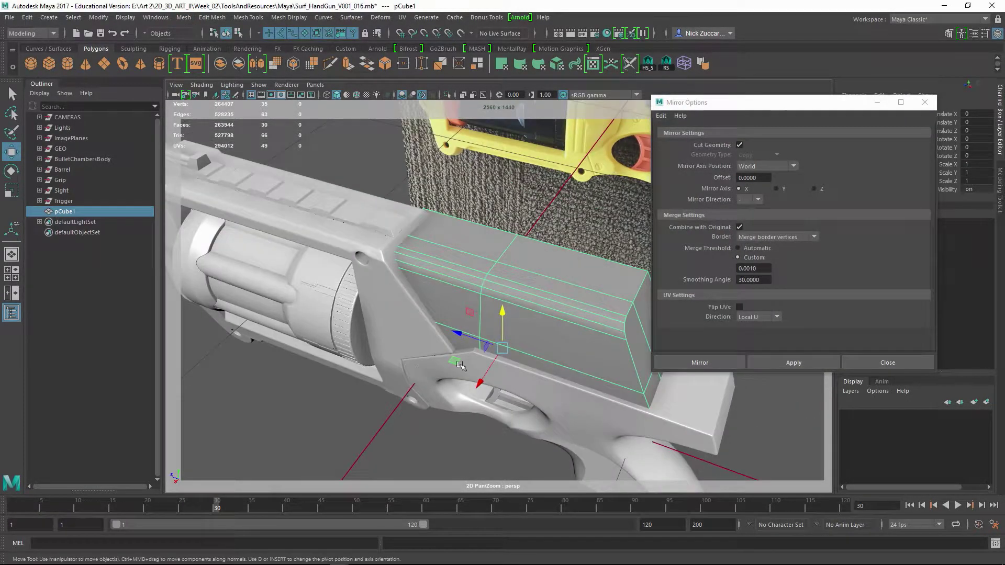
click(770, 363)
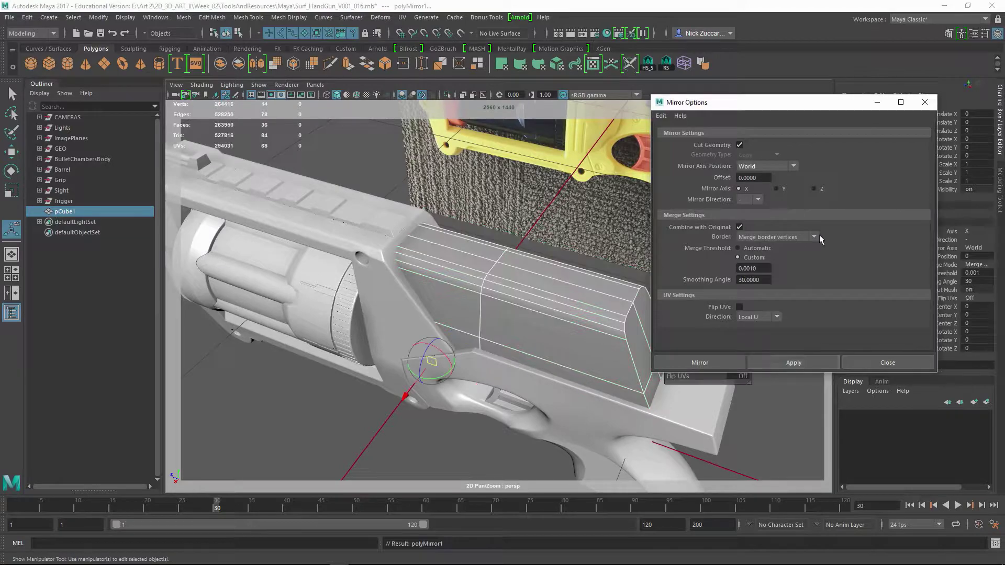
click(925, 102)
alt+drag(812, 231, 619, 265)
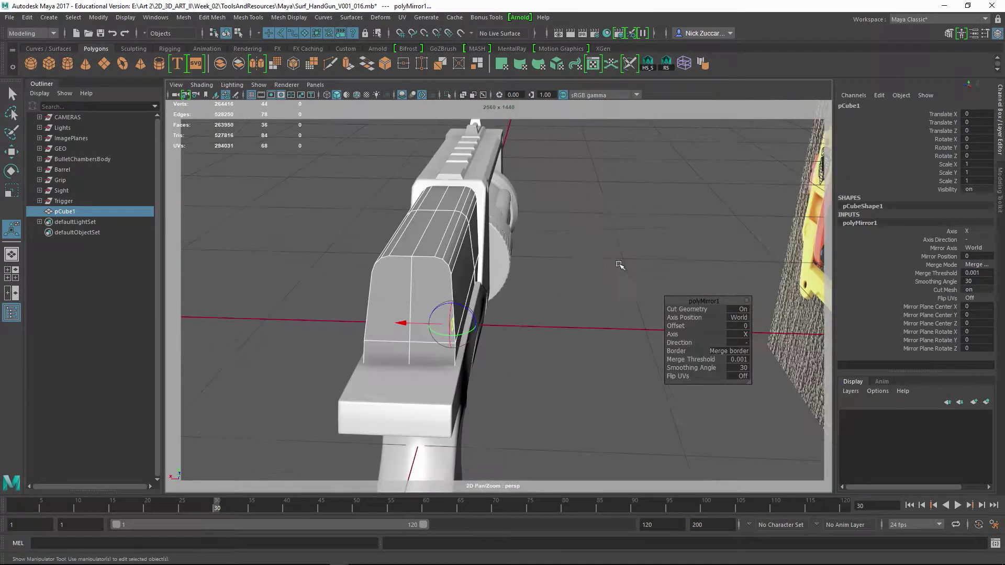
click(547, 278)
Check the mirrored slide on the whole gun, and switch to the reference sheet in Photos to examine the real slide's rear
alt+drag(547, 279, 658, 263)
alt+right_drag(658, 263, 652, 231)
alt+drag(652, 230, 540, 388)
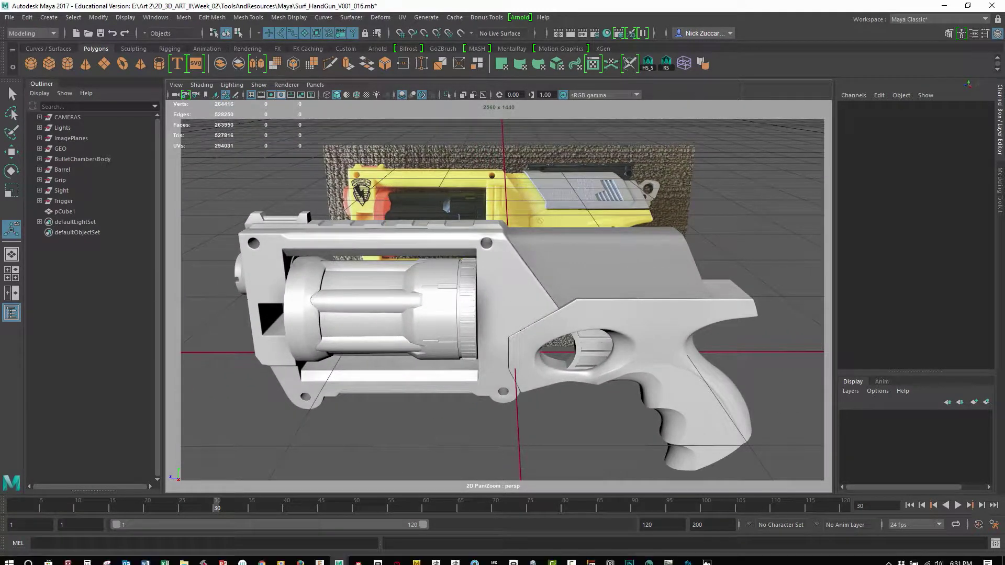
click(706, 557)
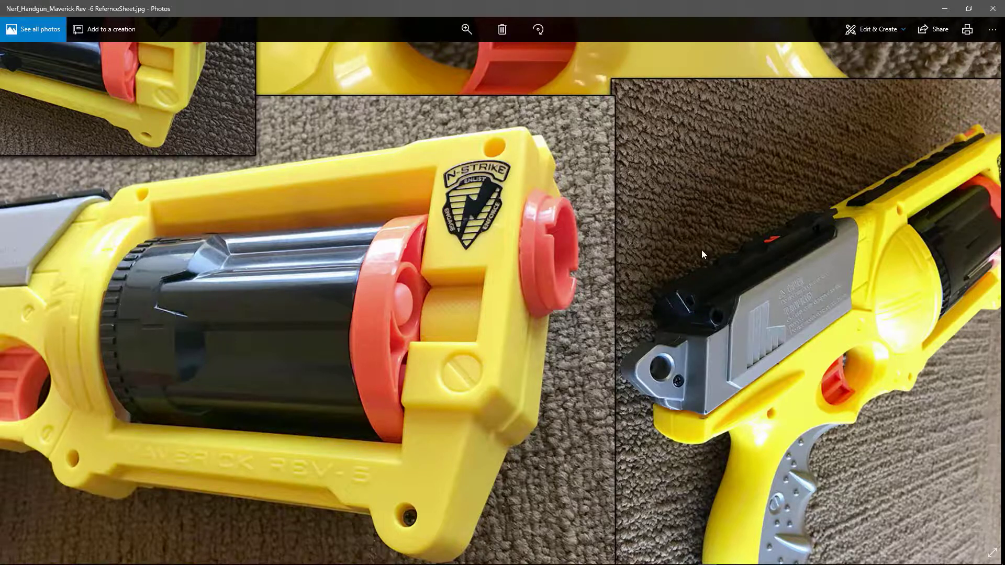
drag(702, 249, 578, 328)
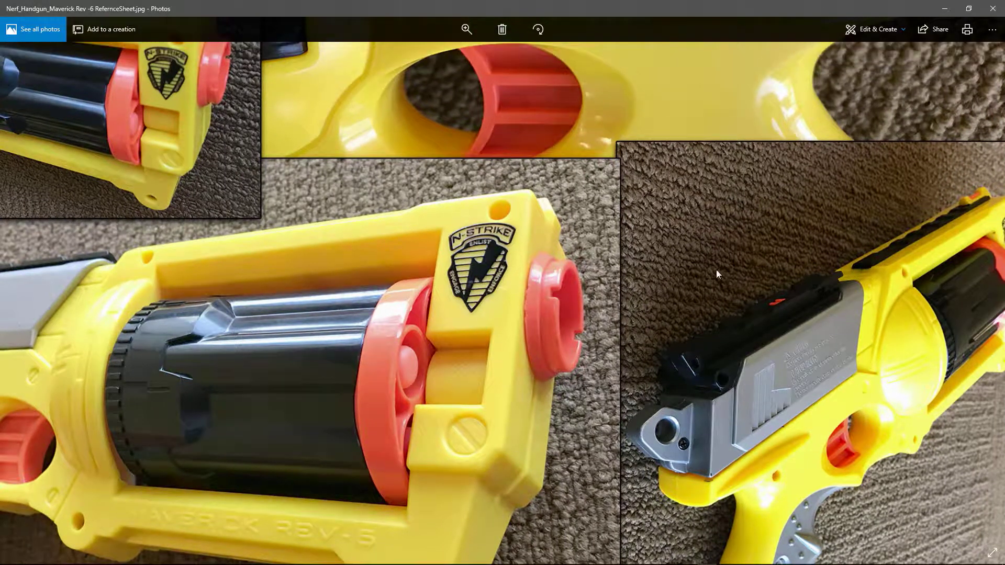
Close the reference sheet and open Photo Jan 03, 4 23 01 PM.jpg from the NERF_HandGun folder to examine the pulled-back slide
click(993, 9)
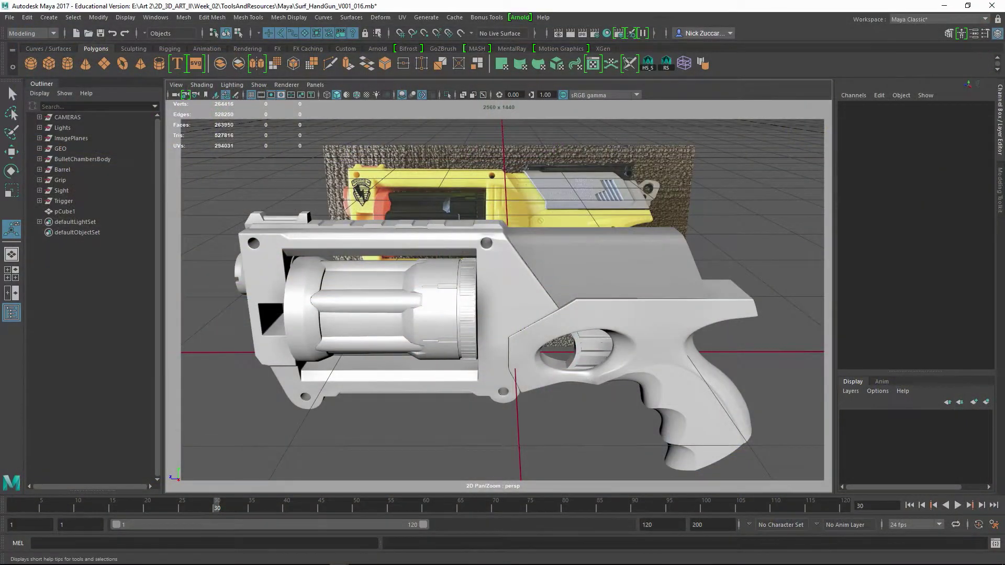
mouse_move(185, 560)
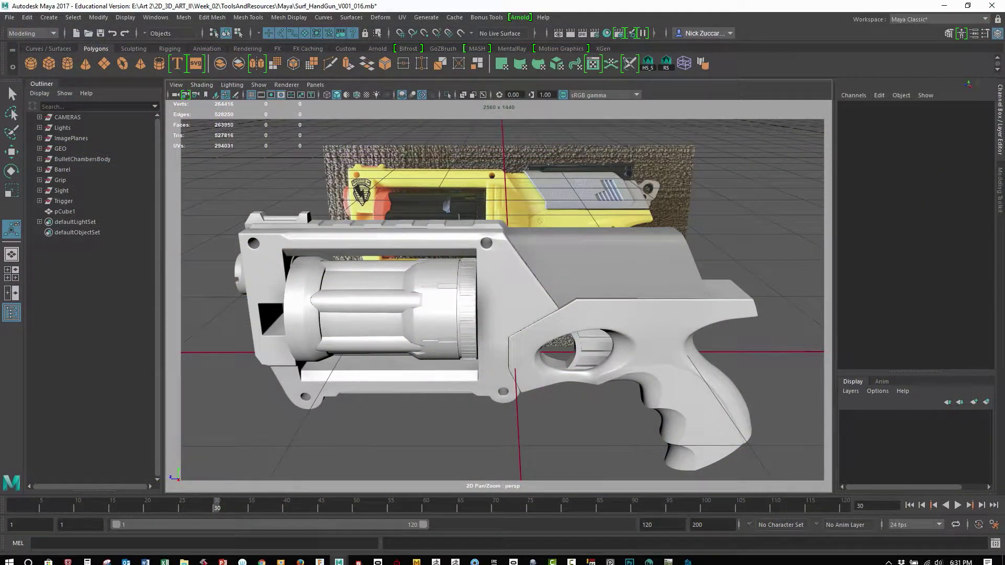
click(186, 560)
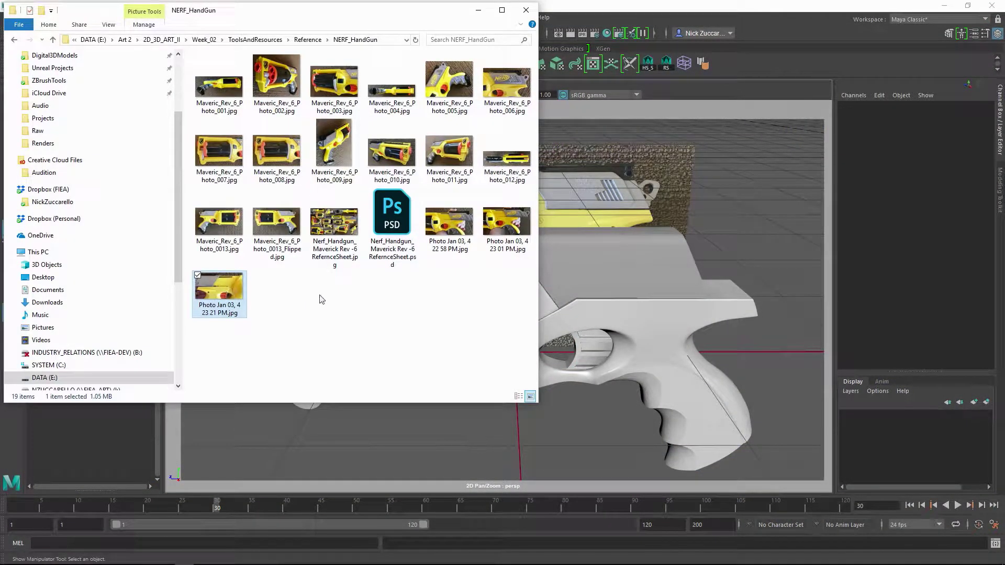
click(399, 307)
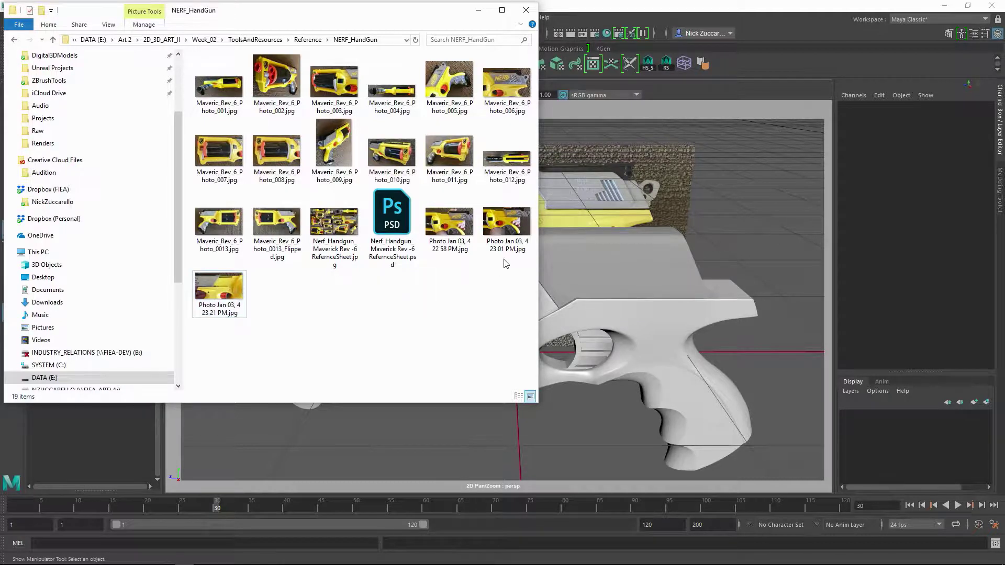
click(454, 228)
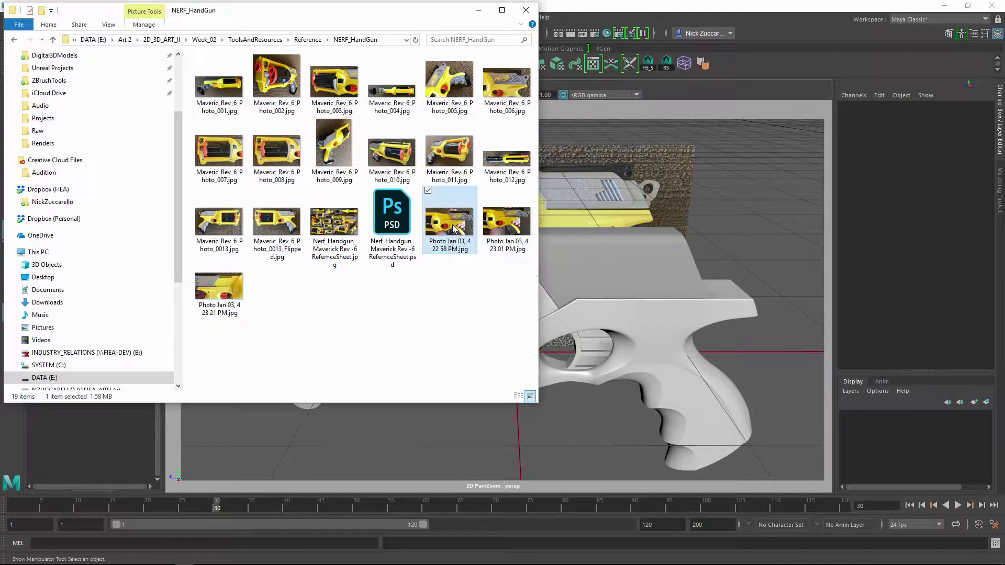
click(522, 227)
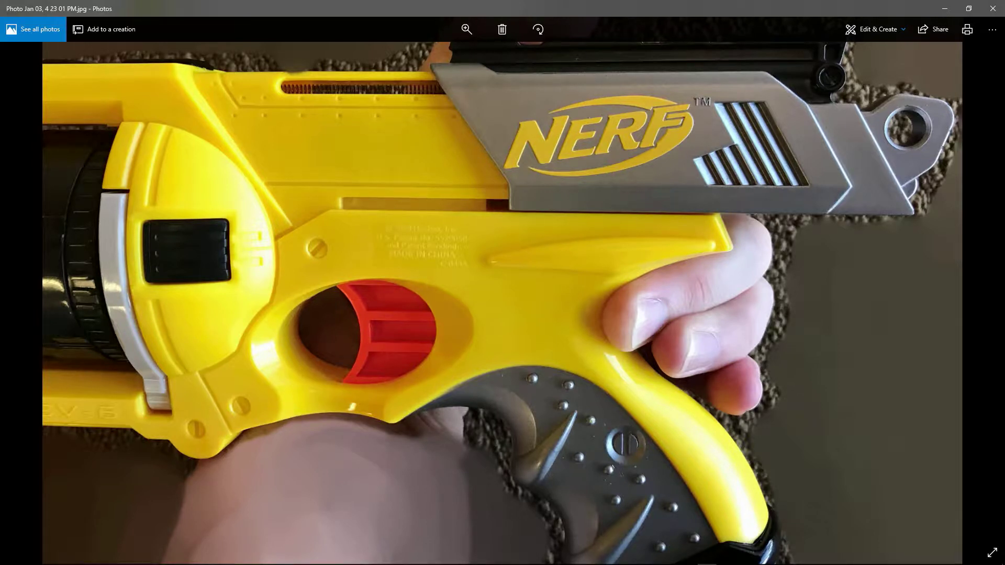
Switch back to Maya and select the slide cube, checking where its lower side meets the grip body
mouse_move(343, 560)
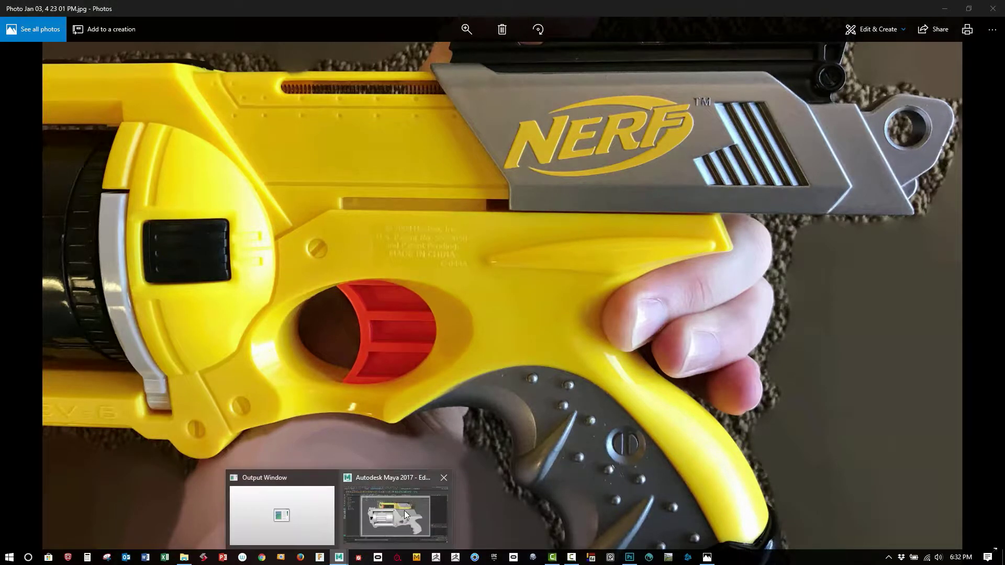
click(404, 510)
alt+right_drag(477, 286, 566, 281)
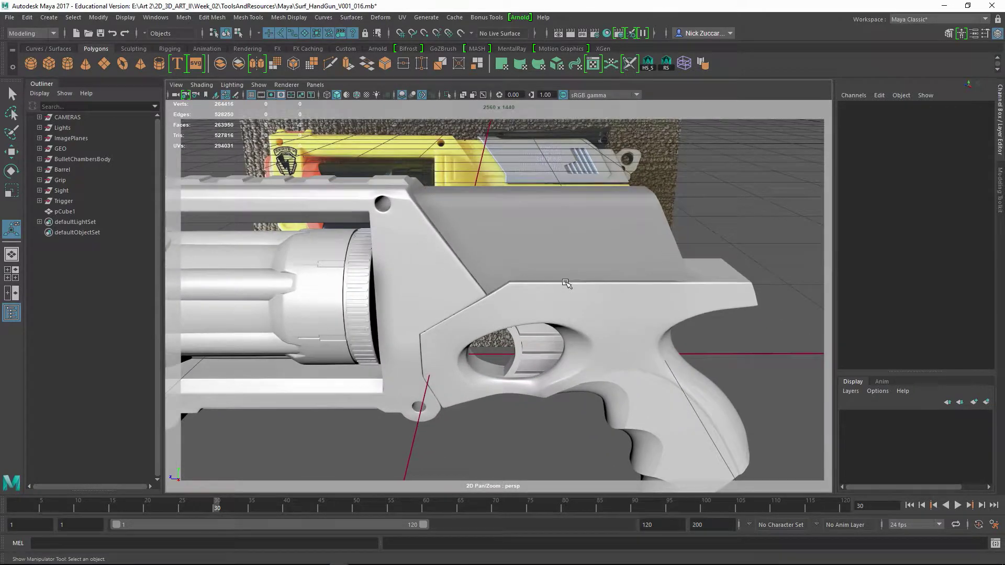
click(566, 281)
click(566, 264)
alt+drag(566, 263, 540, 308)
alt+right_drag(539, 308, 557, 330)
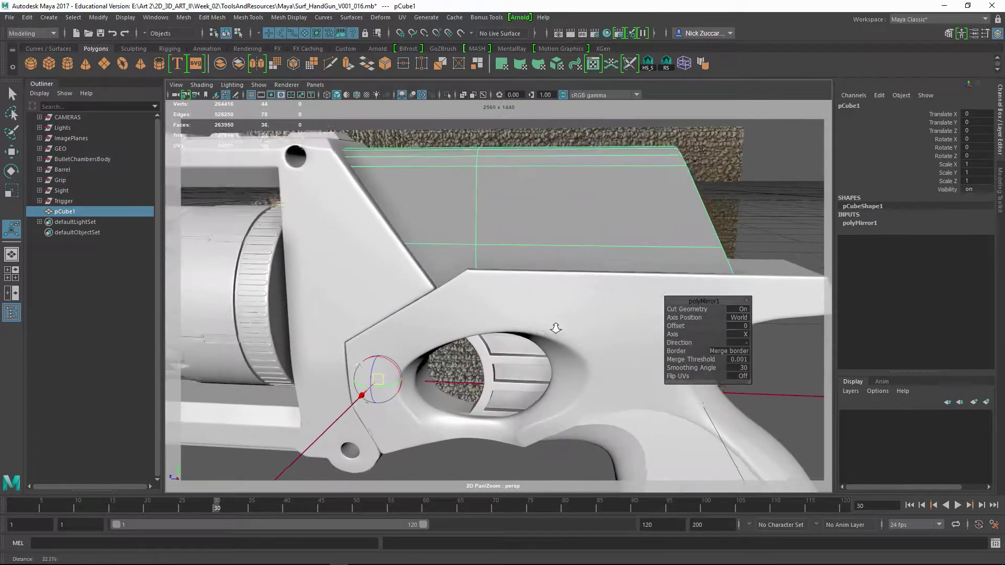
alt+middle_drag(556, 330, 520, 312)
alt+drag(521, 312, 513, 353)
In the side view, insert a horizontal edge loop around the slide cube along the lower edge of the grey slide in the reference
key(space)
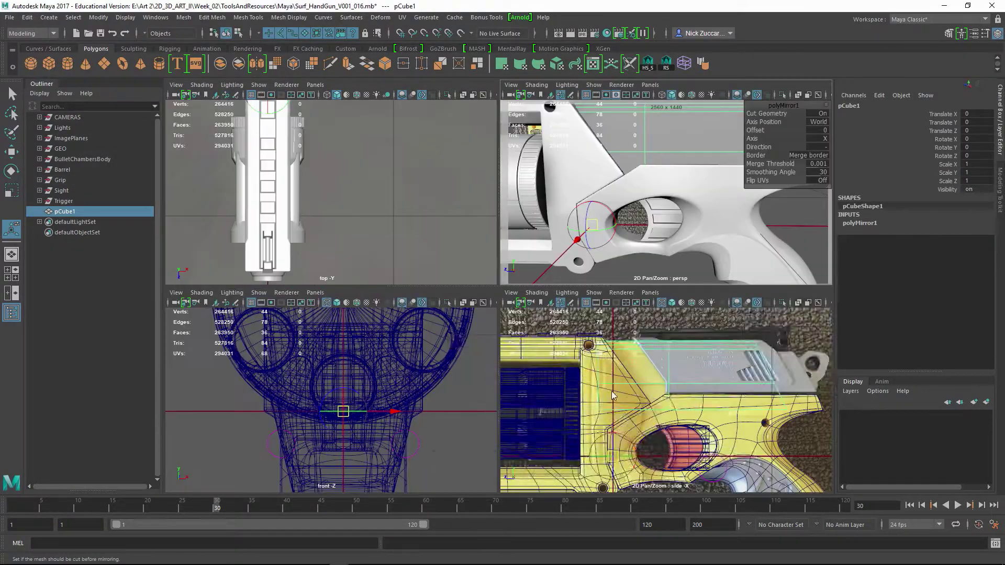
key(space)
alt+middle_drag(615, 378, 632, 329)
alt+right_drag(633, 329, 672, 414)
alt+middle_drag(579, 254, 471, 259)
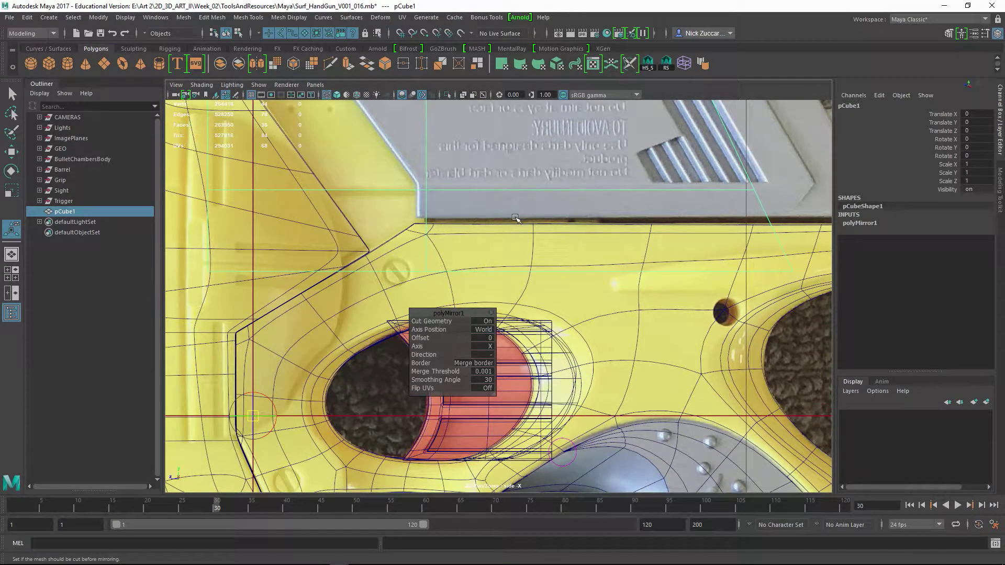
scroll(602, 225, down, 3)
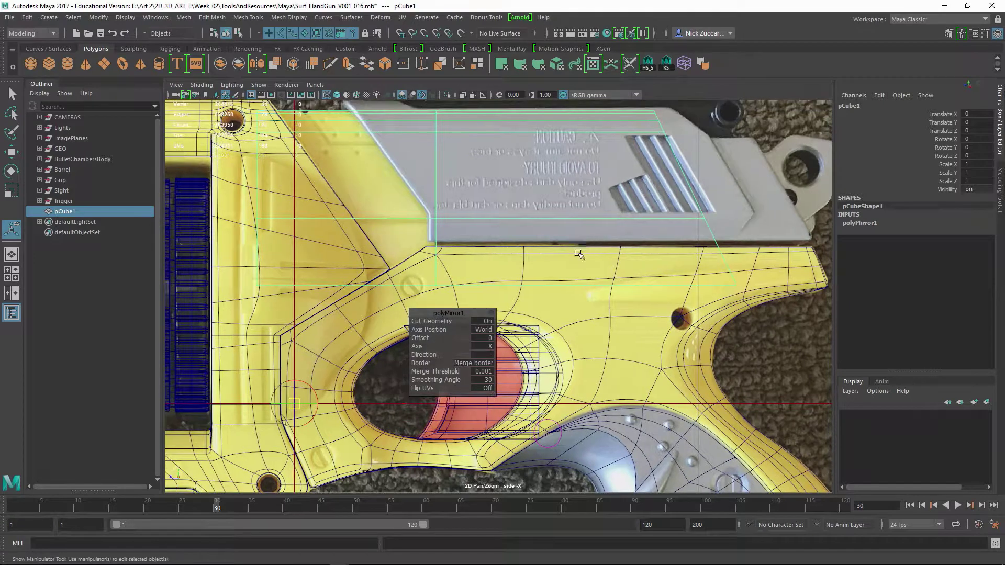
right_click(488, 311)
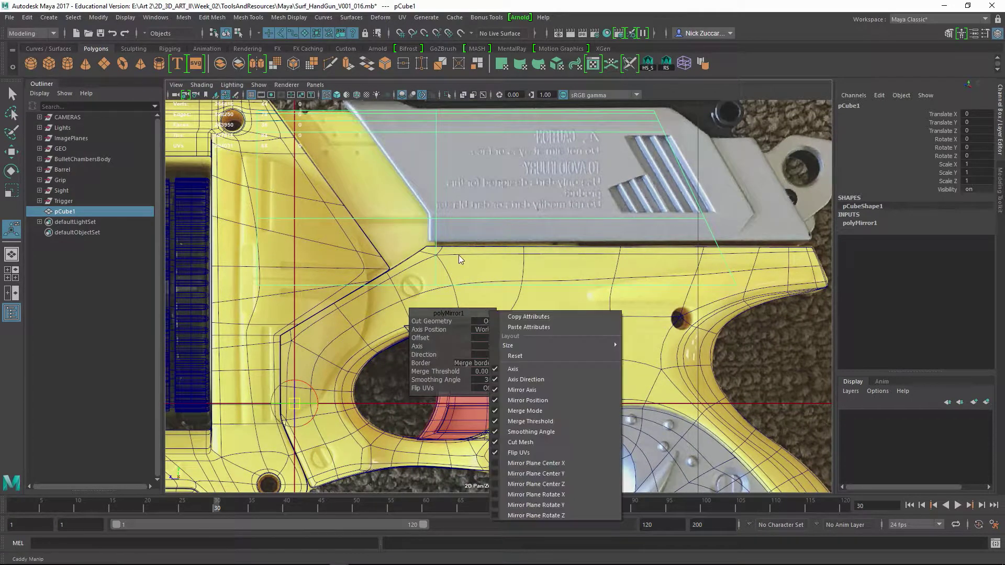
click(449, 206)
shift+right_drag(437, 200, 411, 203)
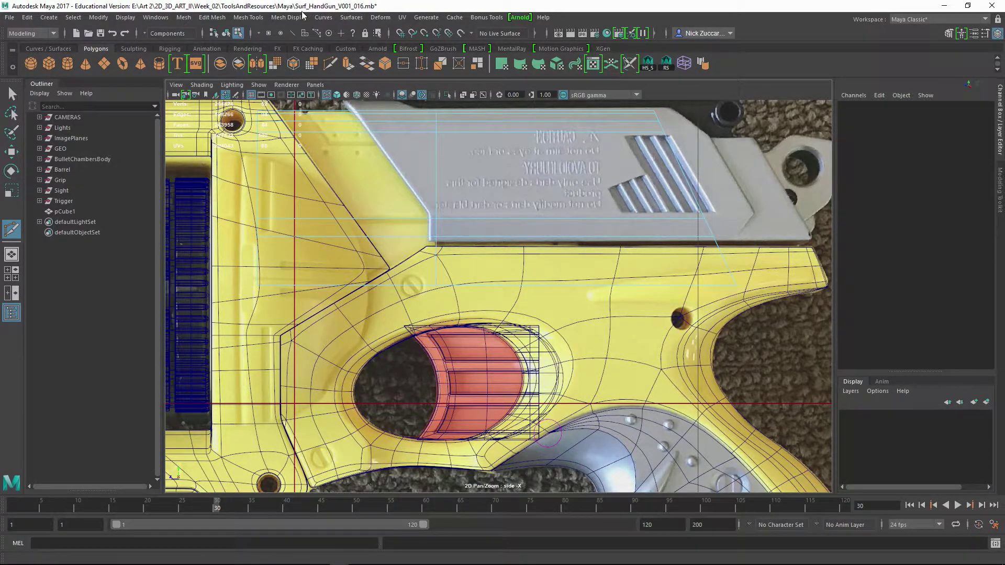
Arrange the Maya window and the pulled-back slide photo side by side, and widen the side viewport
drag(302, 10, 275, 27)
click(593, 11)
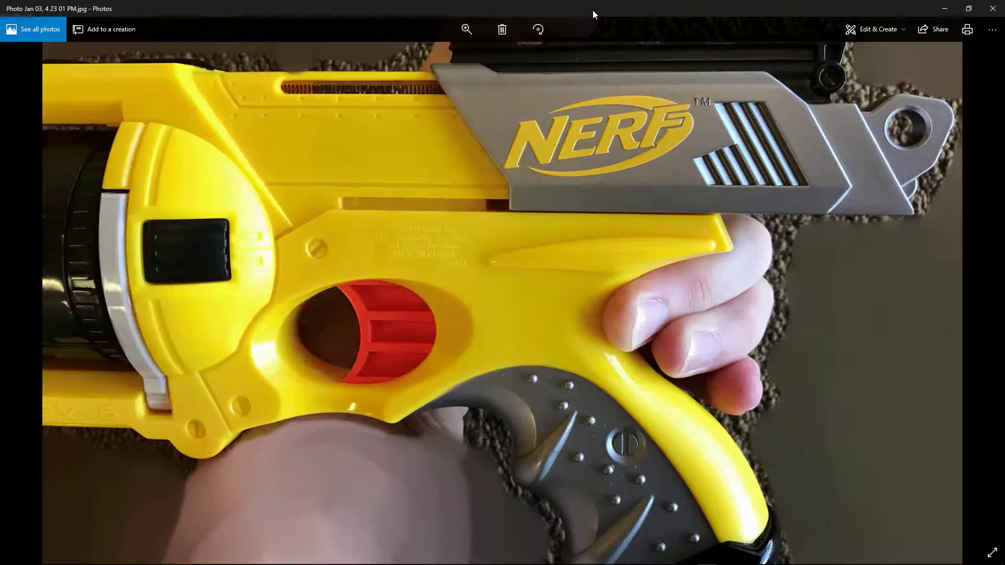
click(465, 30)
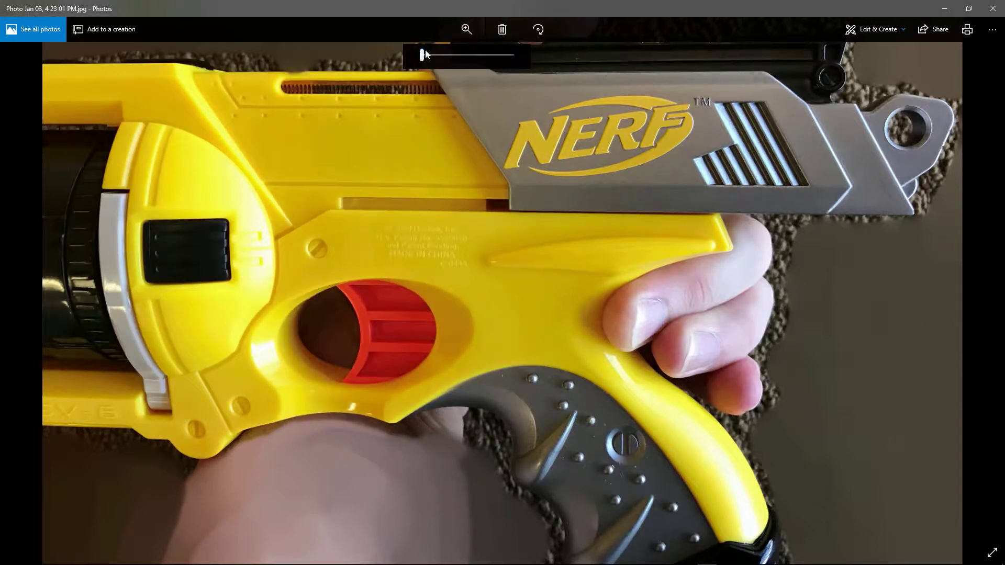
double_click(259, 19)
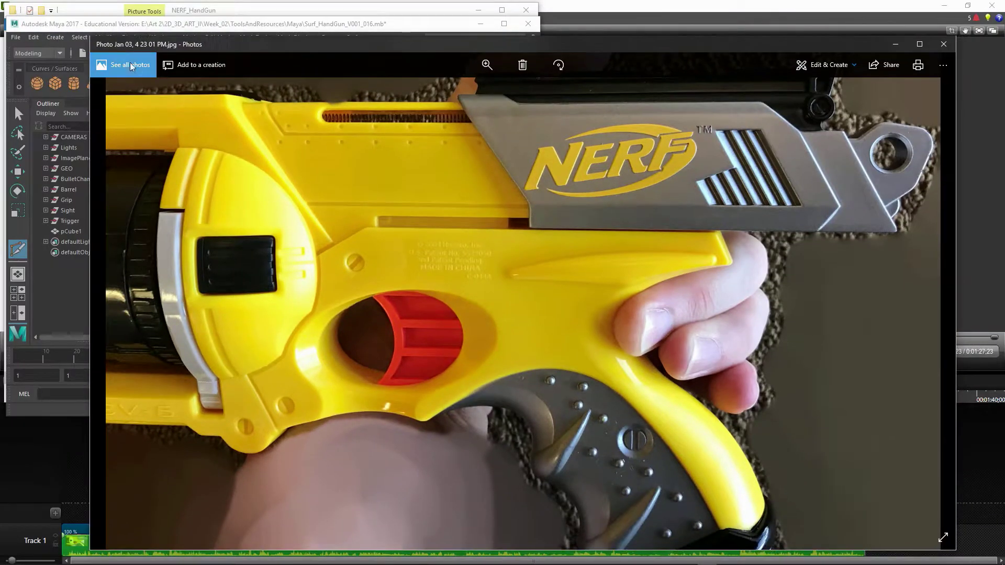
drag(89, 36, 467, 157)
drag(628, 158, 787, 66)
drag(627, 460, 627, 469)
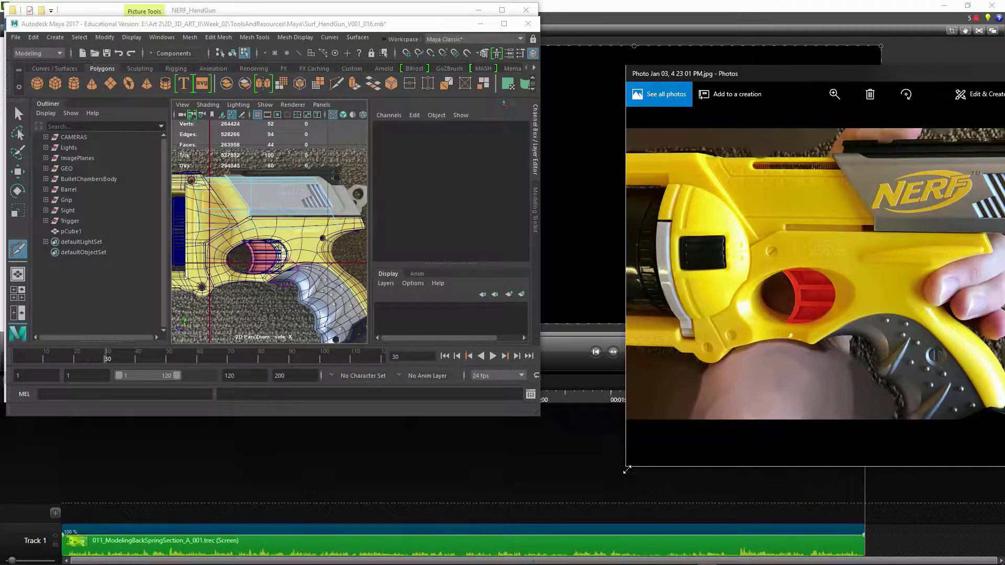
drag(539, 415, 617, 561)
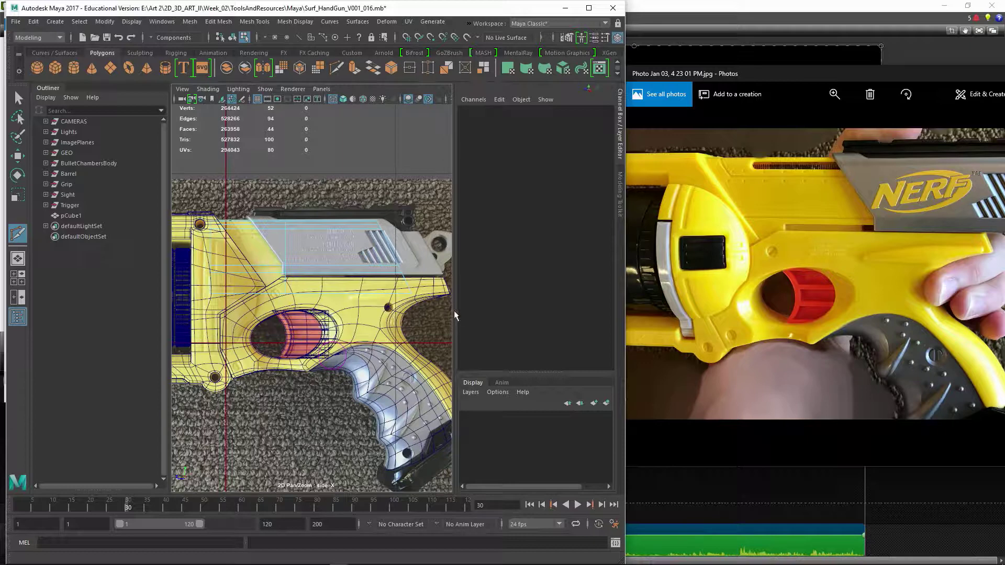
drag(454, 311, 479, 313)
Compare the slide's lower section with the photo and select its rear side face beneath the new edge loop
alt+right_drag(287, 273, 382, 314)
alt+middle_drag(381, 314, 350, 333)
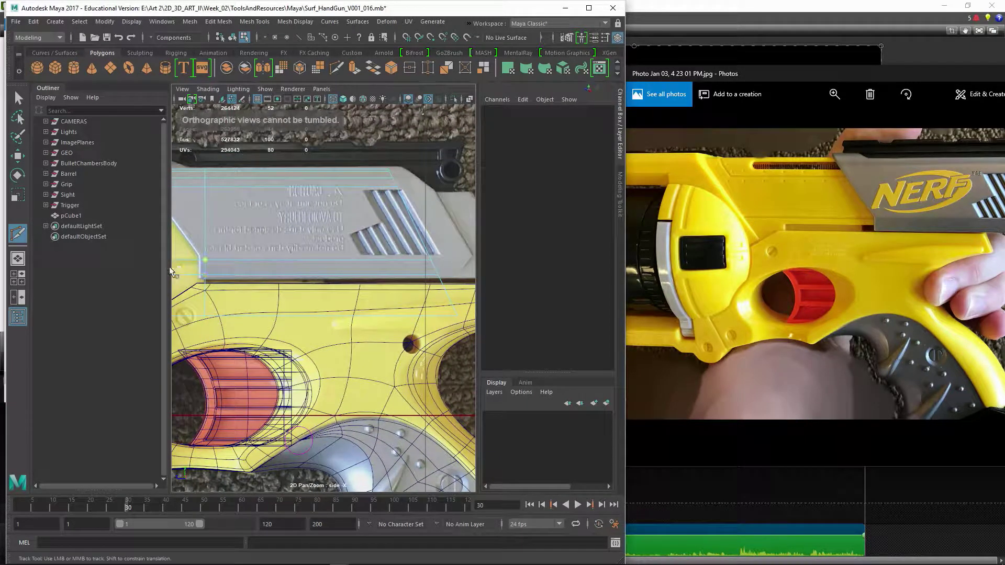
alt+middle_drag(334, 272, 381, 221)
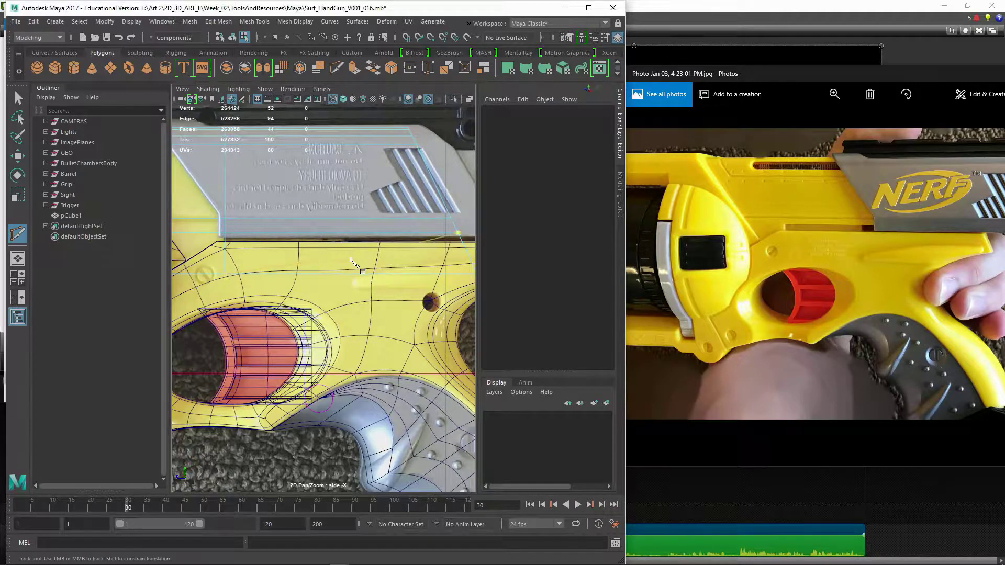
alt+middle_drag(347, 251, 306, 220)
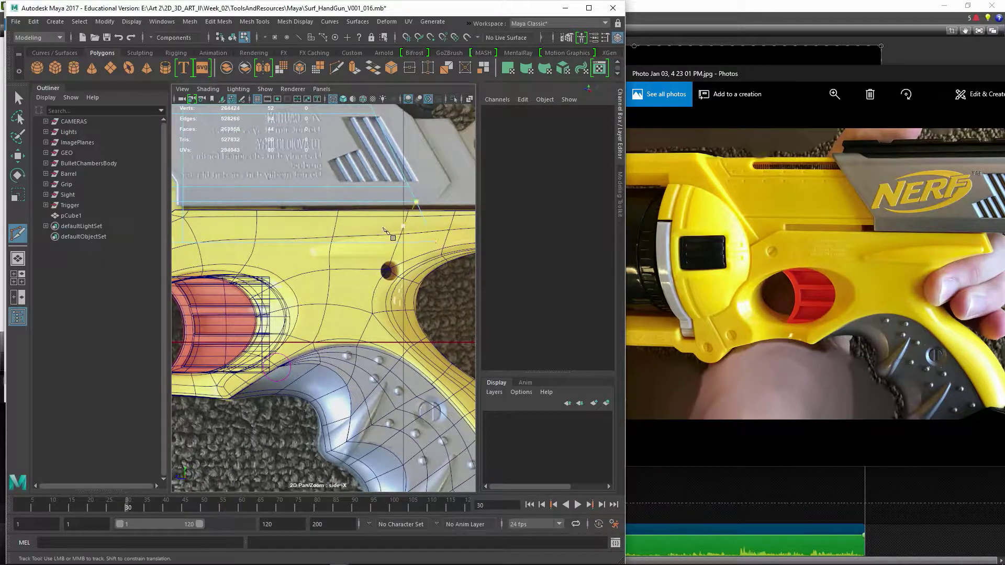
alt+middle_drag(386, 230, 424, 232)
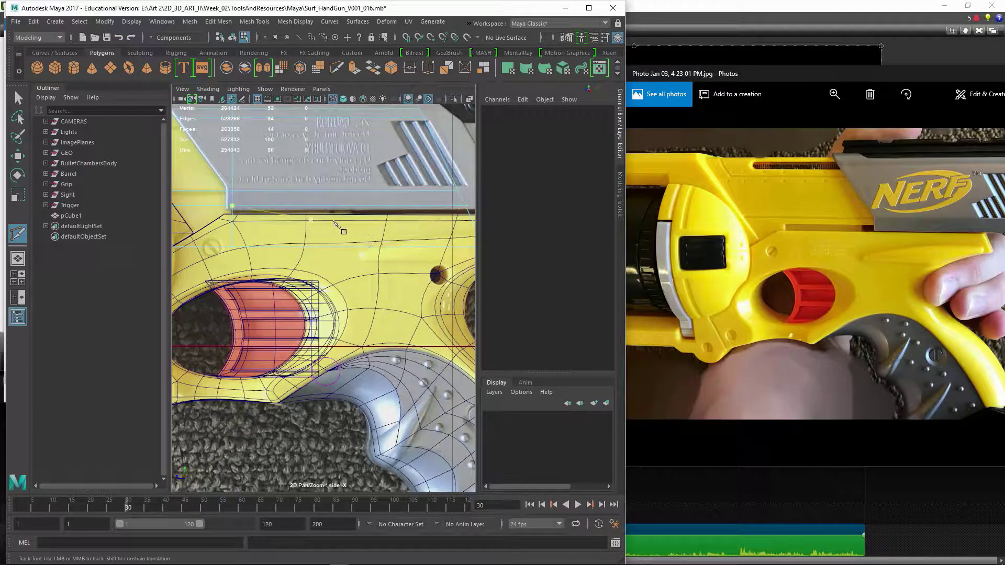
alt+middle_drag(335, 224, 271, 234)
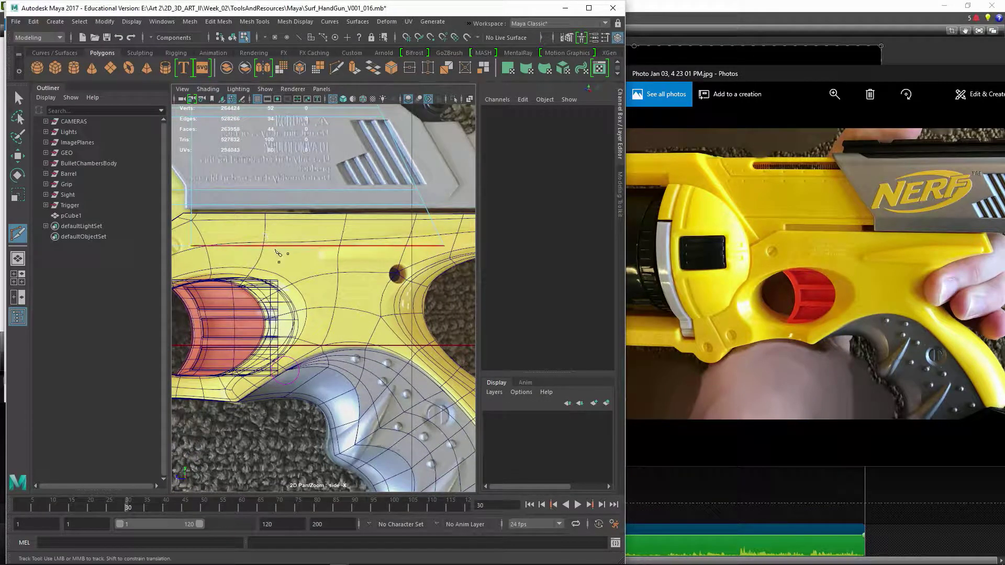
key(F11)
key(q)
click(300, 228)
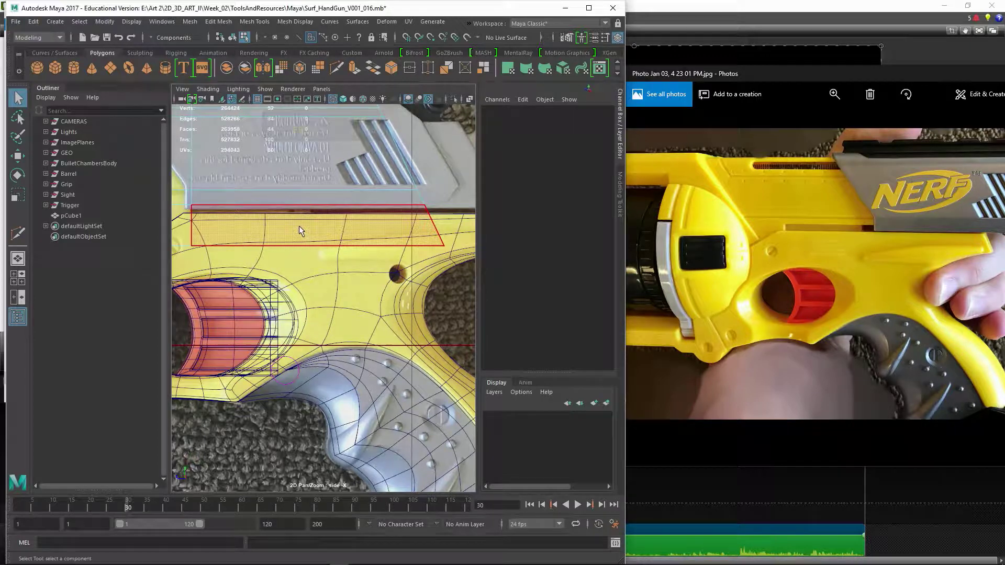
click(299, 225)
alt+middle_drag(307, 241, 355, 229)
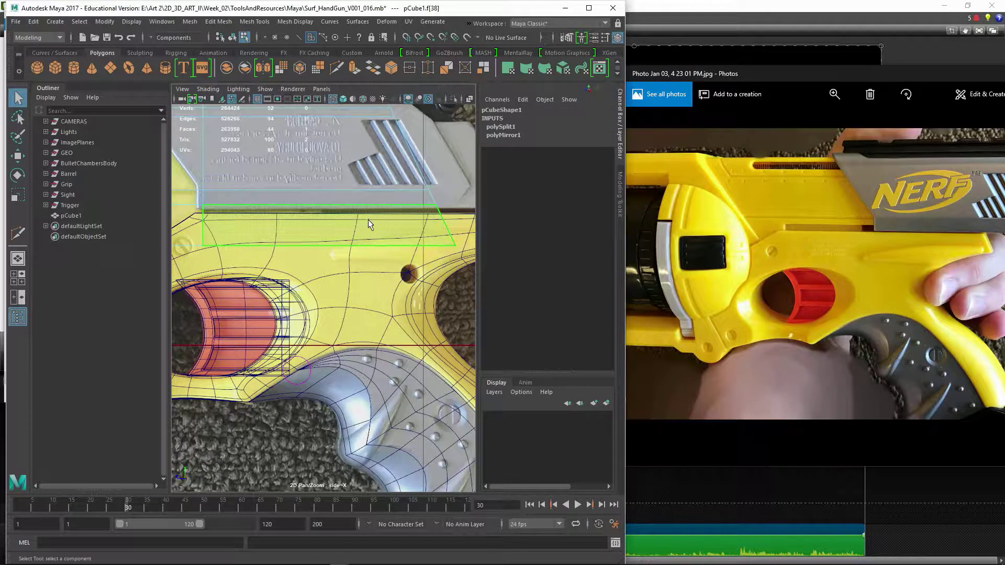
Maximize Maya and examine the selected lower slide face in perspective where it sinks into the grip body
click(590, 9)
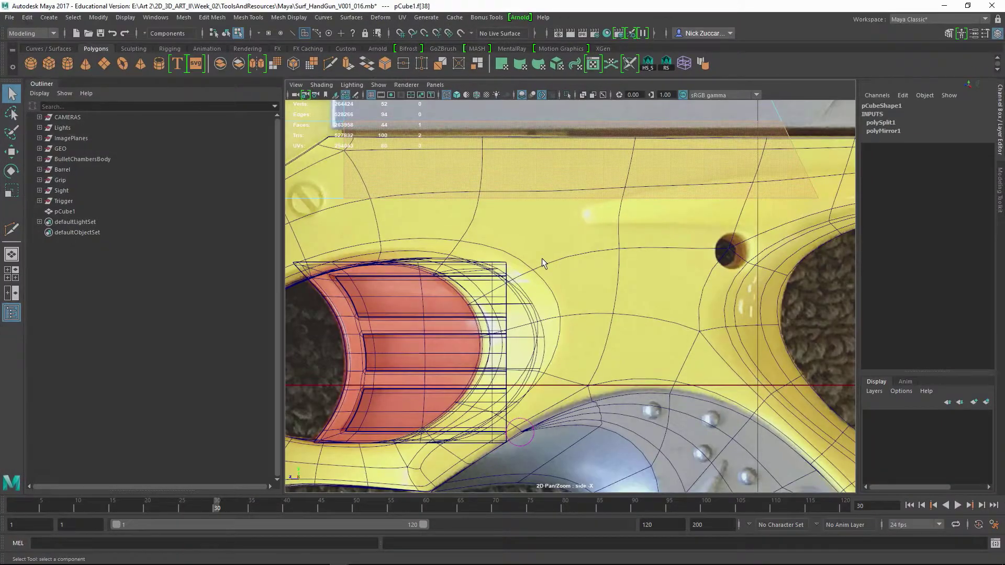
key(space)
key(space)
alt+drag(635, 243, 539, 232)
alt+right_drag(538, 232, 590, 242)
alt+drag(590, 241, 597, 272)
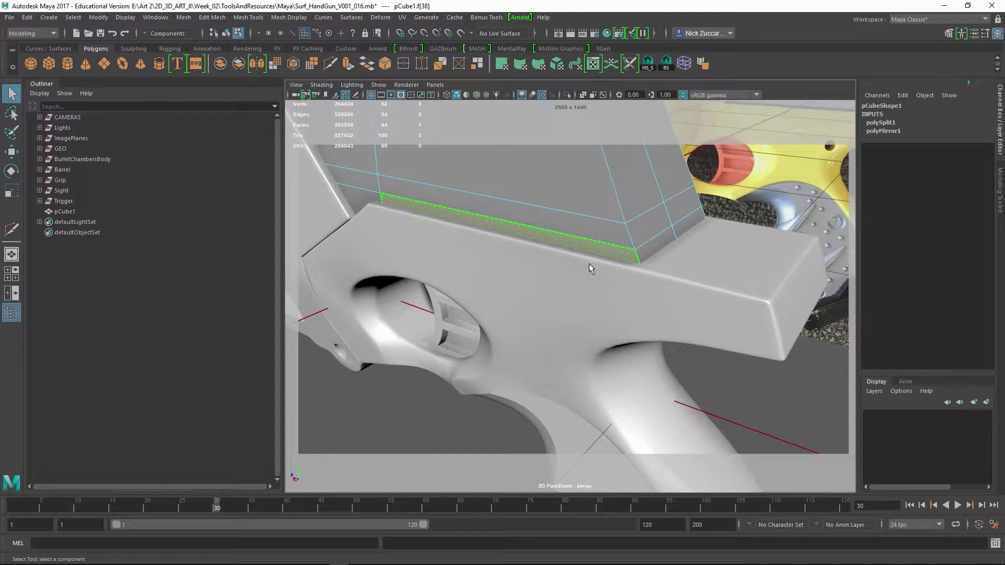
alt+drag(601, 262, 593, 257)
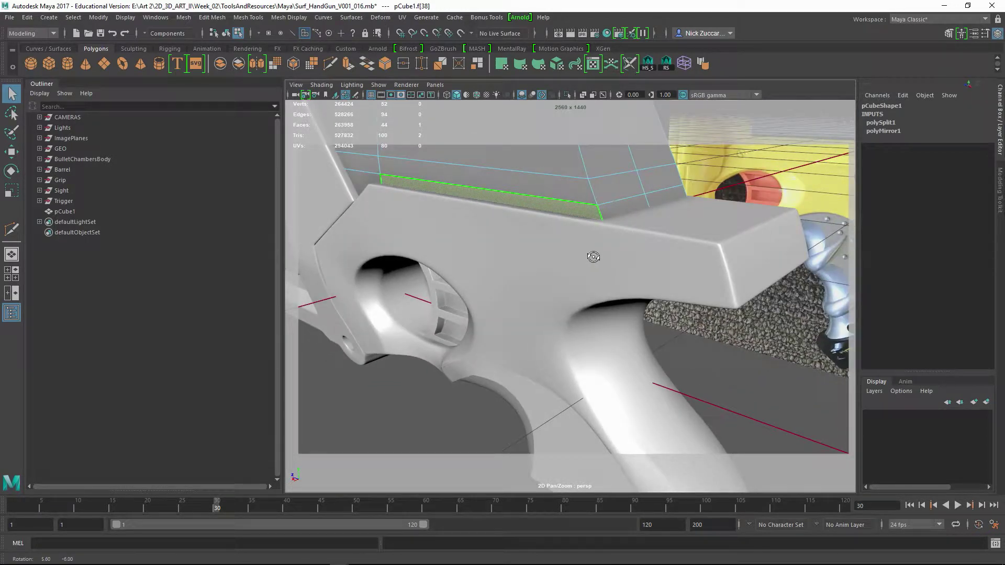
alt+drag(540, 245, 542, 248)
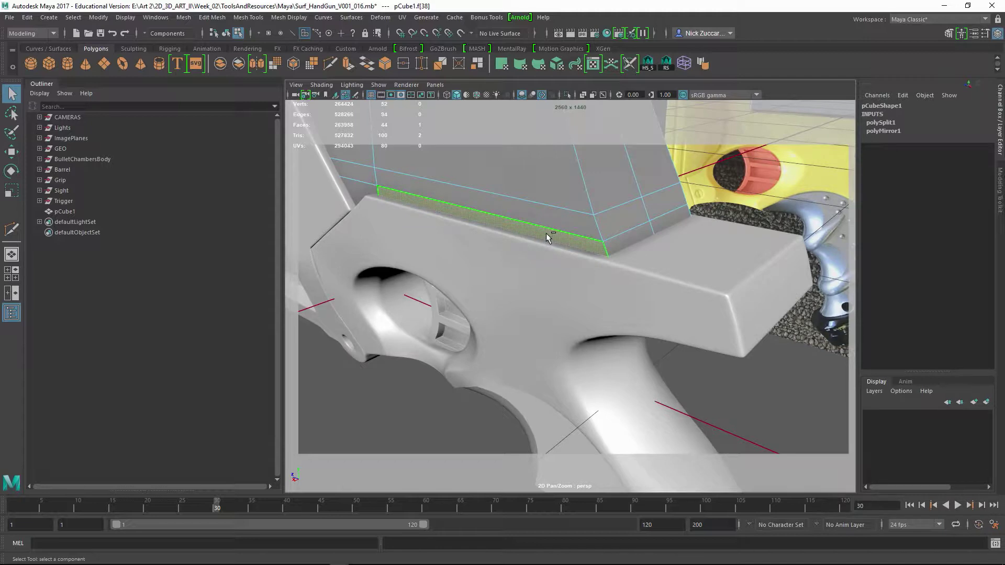
alt+right_drag(549, 294, 548, 246)
alt+middle_drag(547, 247, 567, 285)
Isolate the slide cube in the perspective view and select its lowest rear side face
key(F8)
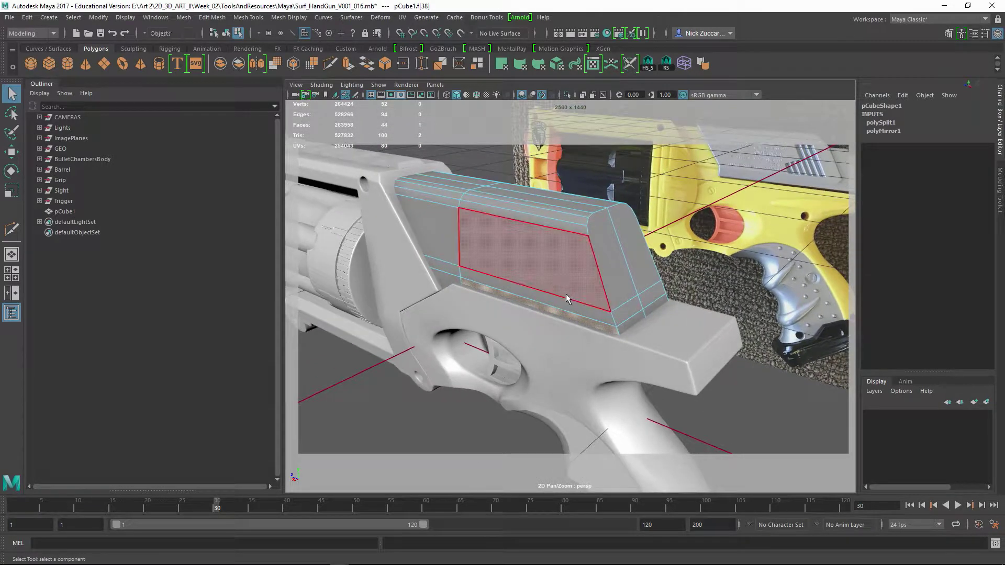
key(ctrl+1)
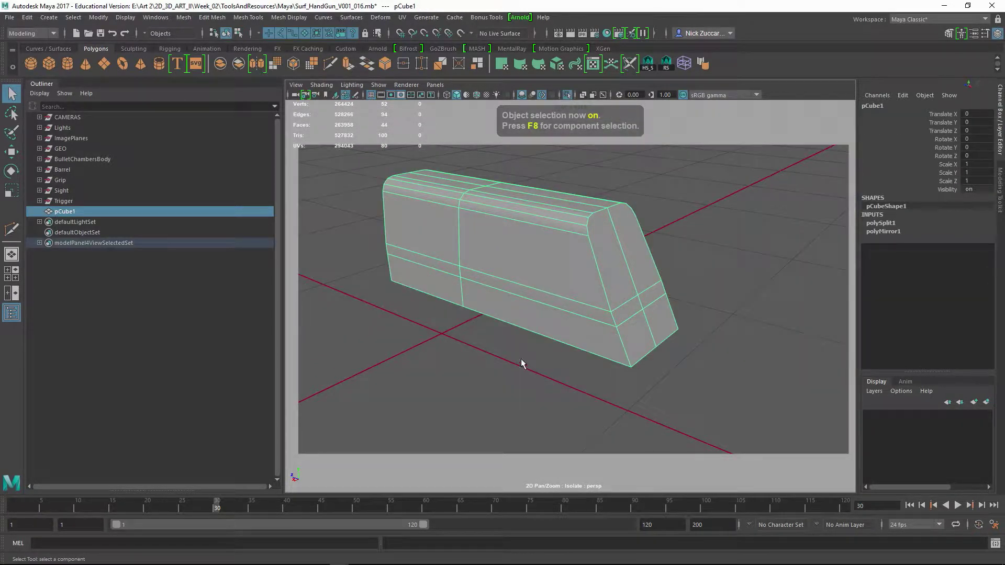
click(520, 359)
click(545, 317)
key(F11)
click(546, 322)
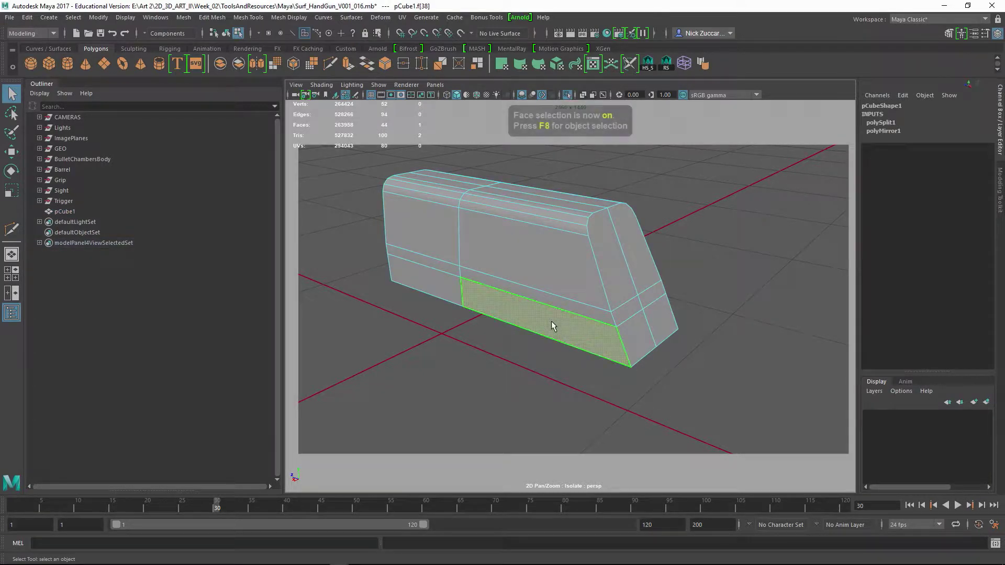
alt+drag(564, 366, 605, 346)
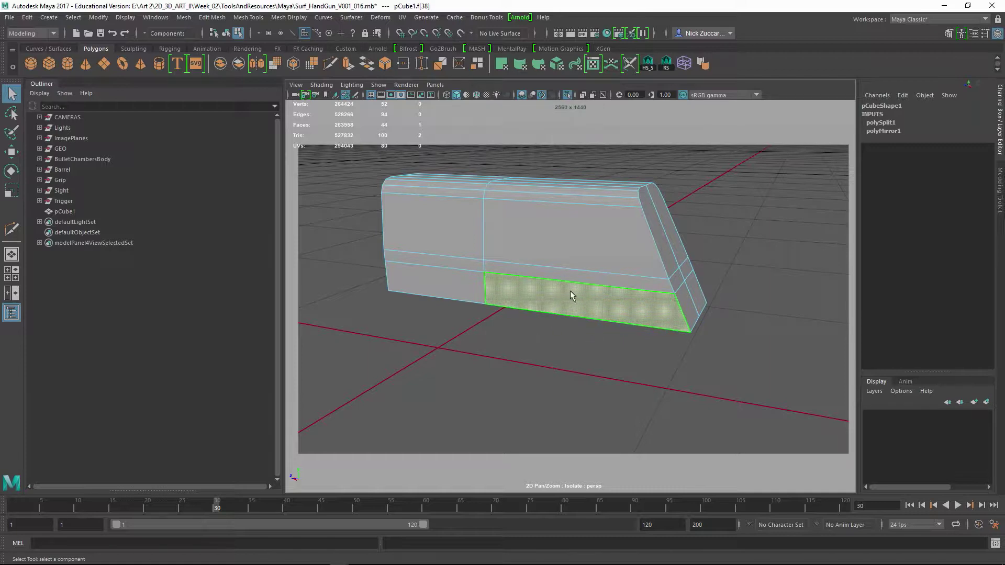
key(space)
scroll(690, 359, down, 2)
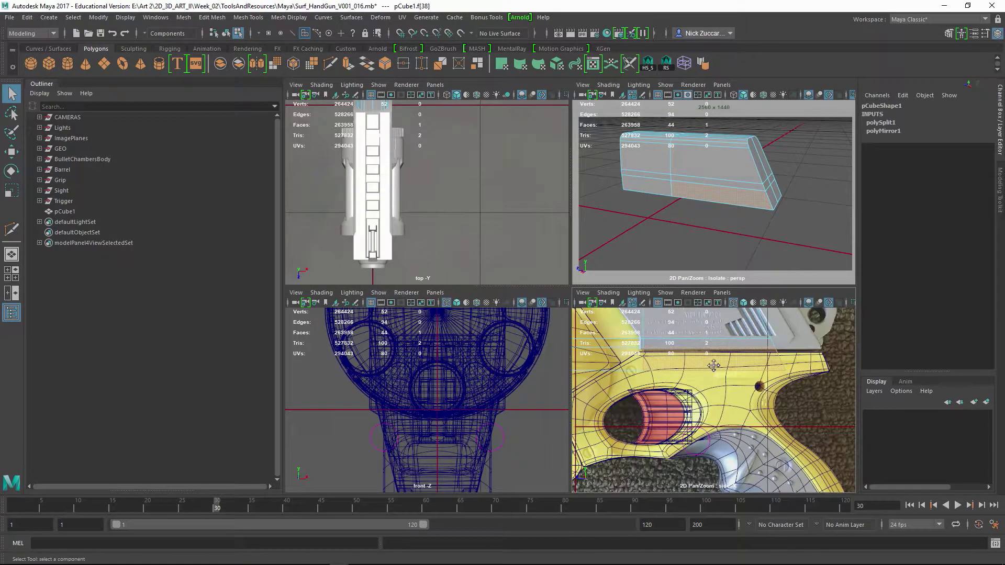
Extrude the two lower rear side faces together inward through the slide, about -4.97 units along the world X axis
shift+click(701, 350)
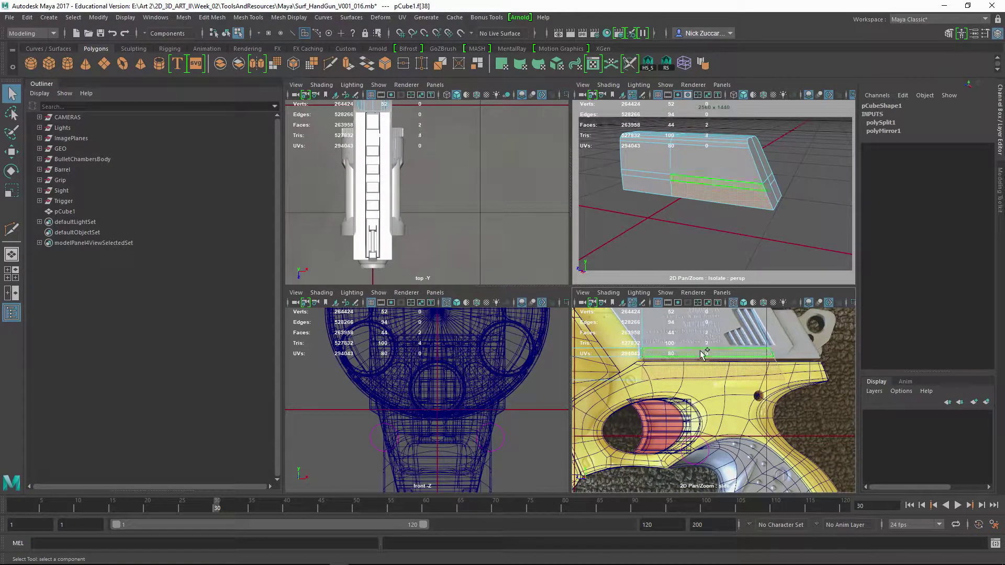
alt+drag(677, 188, 644, 252)
key(space)
scroll(628, 272, up, 2)
shift+right_drag(613, 294, 614, 322)
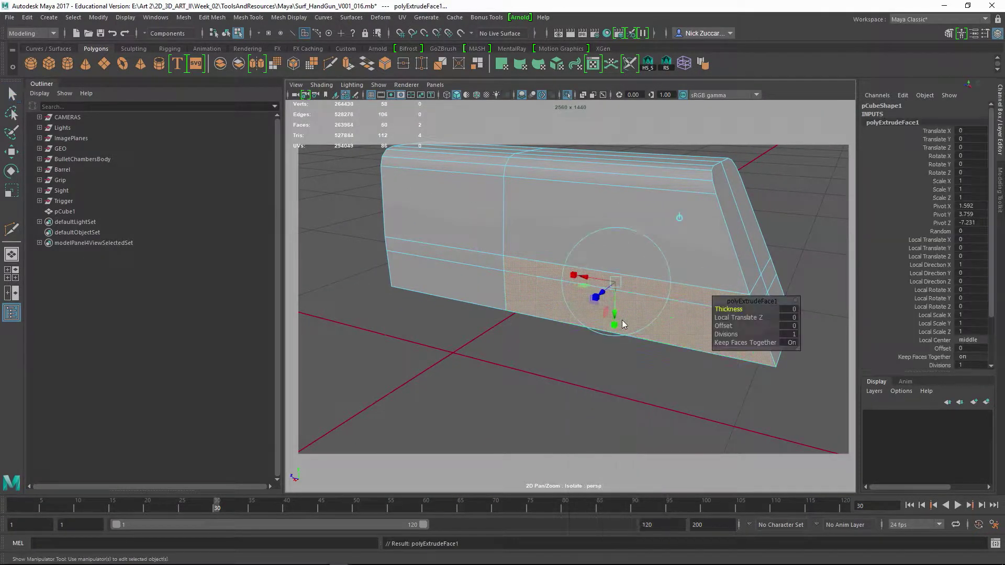
alt+drag(623, 293, 652, 228)
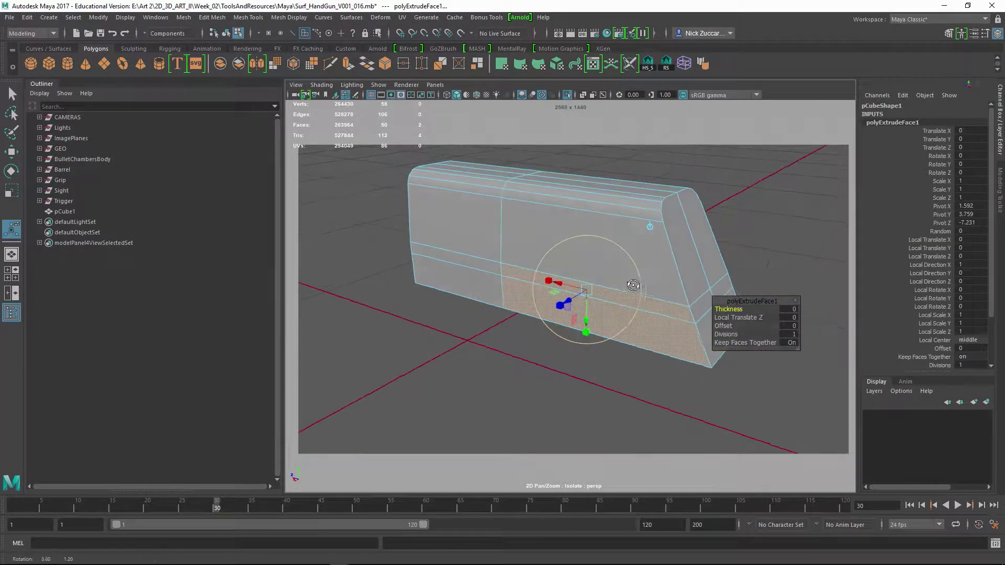
click(650, 225)
alt+drag(640, 275, 576, 280)
drag(471, 308, 577, 273)
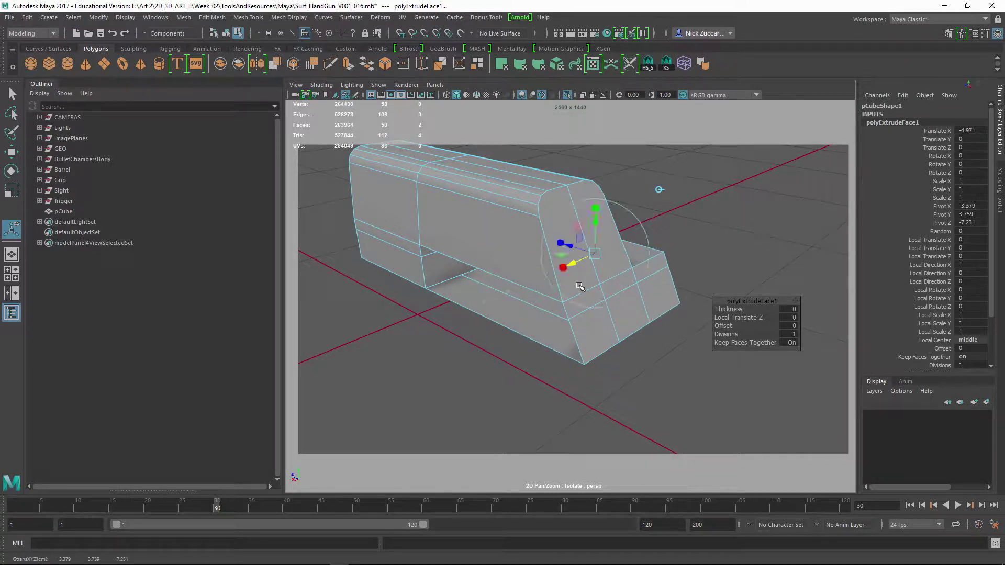
Delete the extruded faces and the rear end faces of the slide's lower section
alt+middle_drag(633, 302, 608, 332)
mouse_move(608, 331)
alt+mouse_down()
mouse_move(614, 352)
mouse_move(628, 328)
mouse_move(721, 307)
mouse_move(696, 293)
mouse_move(695, 309)
mouse_move(651, 352)
mouse_move(602, 332)
mouse_move(606, 314)
mouse_move(624, 345)
mouse_move(588, 321)
mouse_move(627, 359)
mouse_move(676, 361)
mouse_move(586, 336)
mouse_move(599, 347)
alt+mouse_up()
key(F8)
click(598, 378)
click(605, 325)
key(F10)
key(Delete)
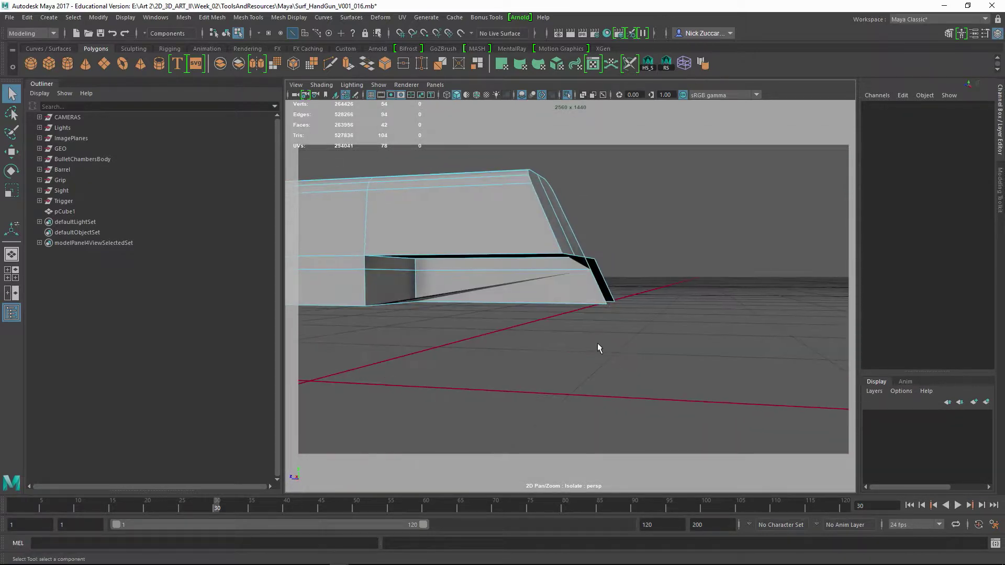
Delete the leftover bottom face stretched beneath the slide's rear half
key(F8)
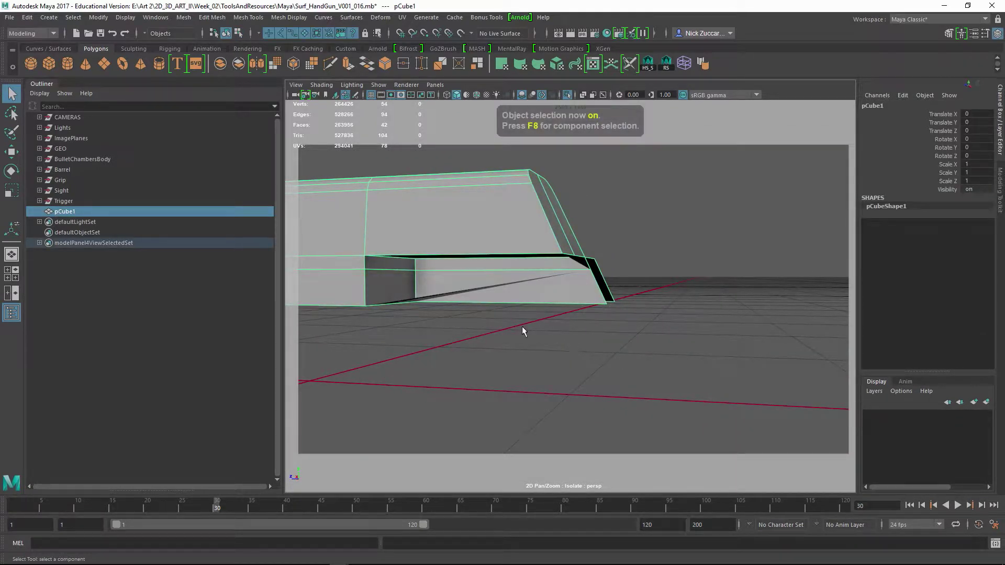
alt+drag(522, 327, 535, 343)
key(F8)
click(502, 347)
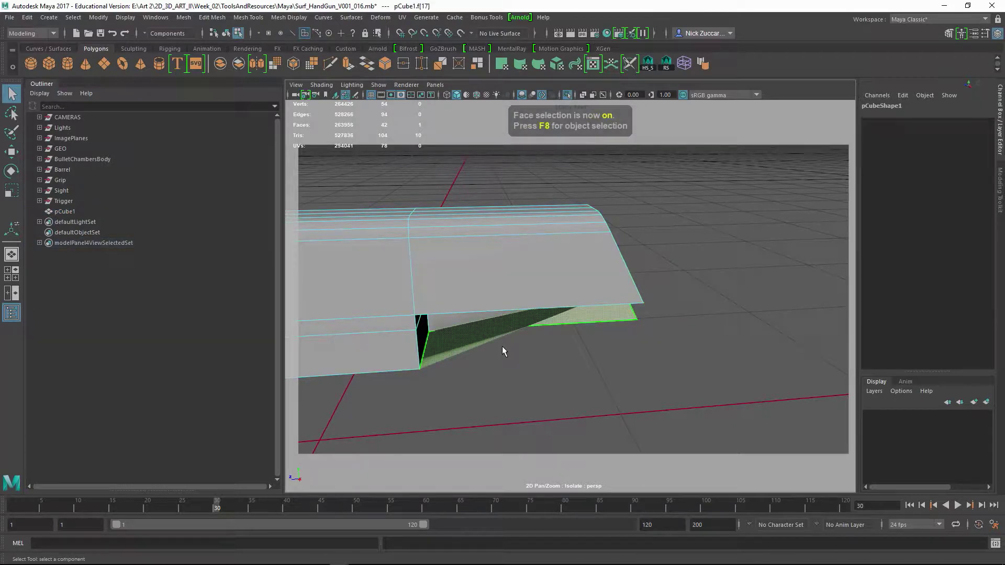
key(Delete)
Mirror the slide across the world X axis in the negative direction with borders merged at 0.001, and delete its history
alt+drag(527, 354, 454, 296)
key(F8)
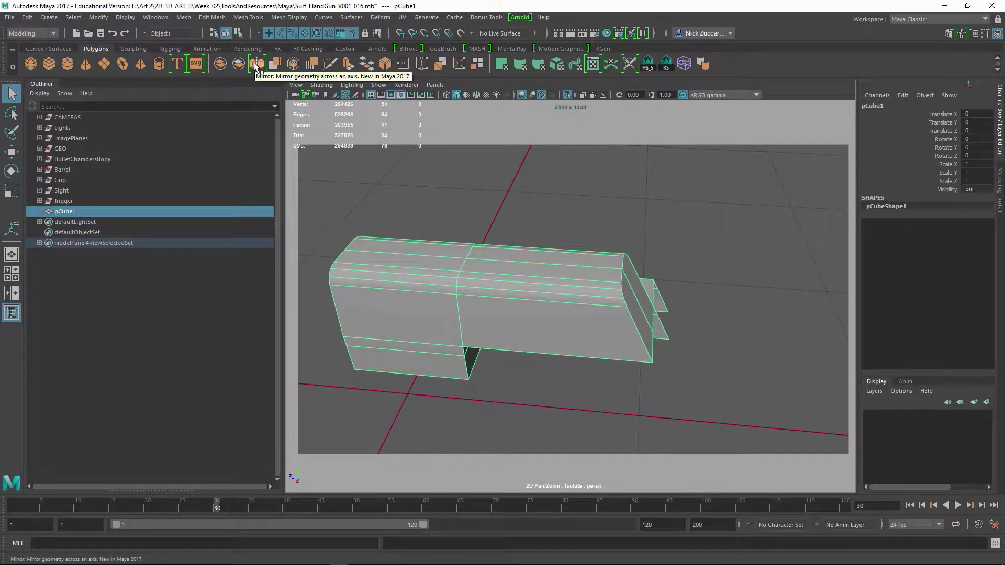
click(185, 18)
click(240, 159)
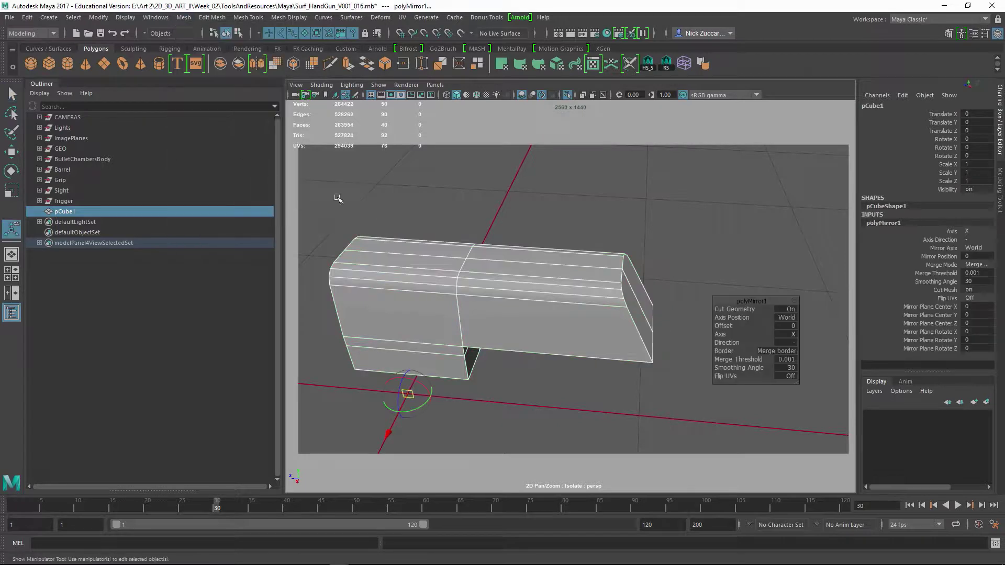
alt+drag(554, 254, 581, 337)
click(525, 251)
click(583, 343)
click(527, 277)
alt+drag(527, 278, 559, 326)
key(alt+shift+d)
Preview the mirrored slide in smooth mode and inspect its stepped underside from several angles
key(3)
alt+drag(628, 332, 607, 337)
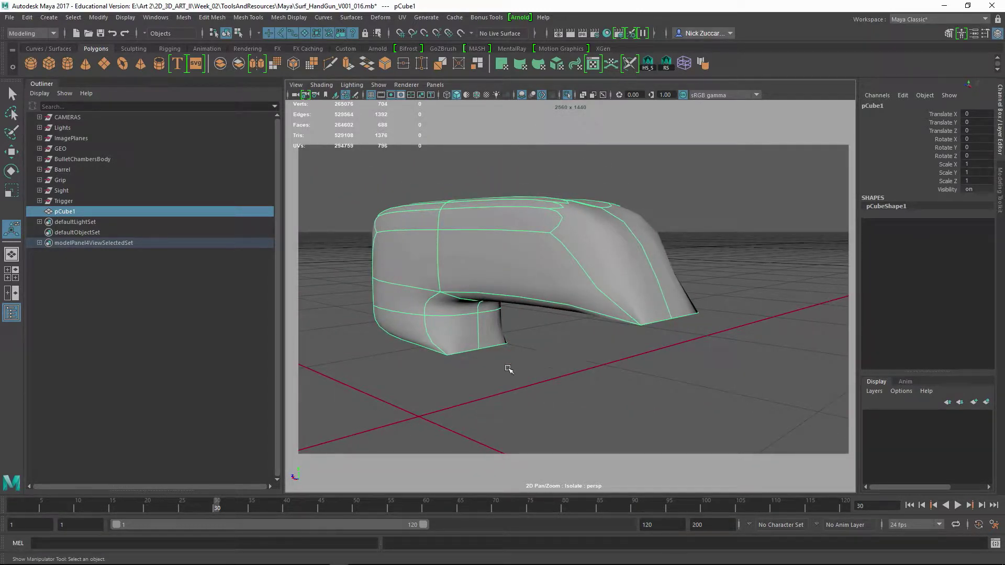
alt+drag(508, 369, 436, 267)
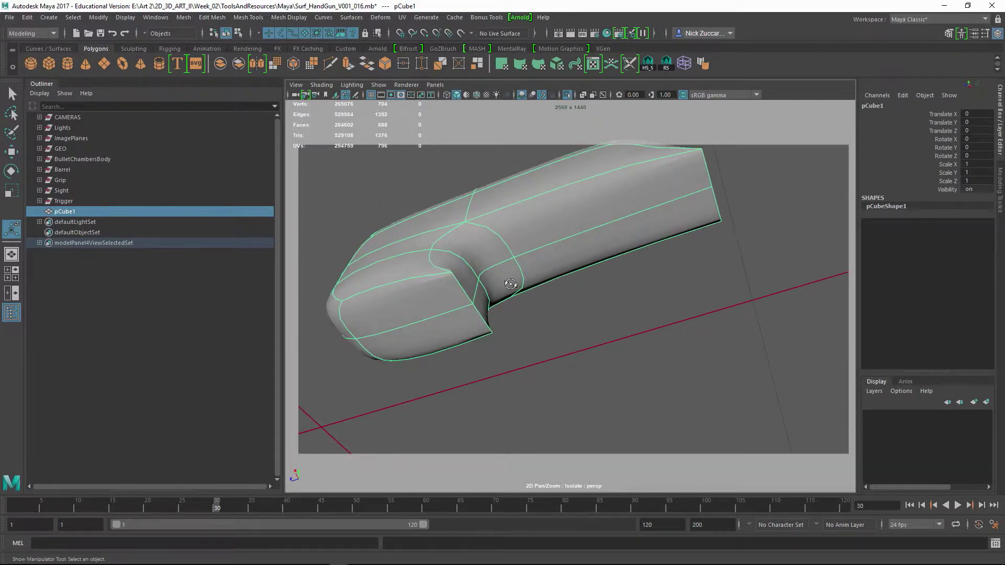
alt+drag(511, 284, 620, 287)
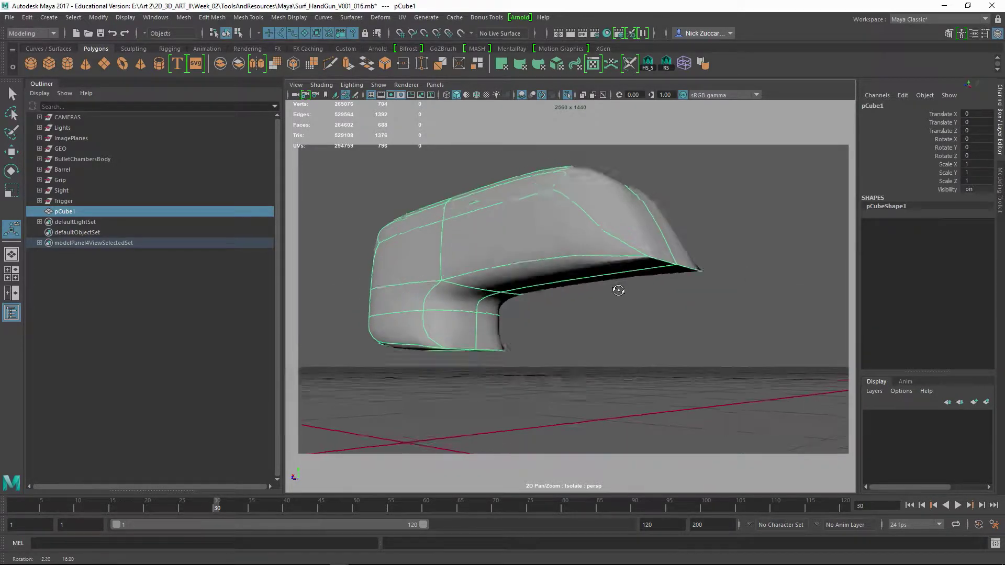
key(1)
alt+middle_drag(618, 291, 610, 332)
Select all the slide's vertices and merge them with a threshold of 0.001
key(F8)
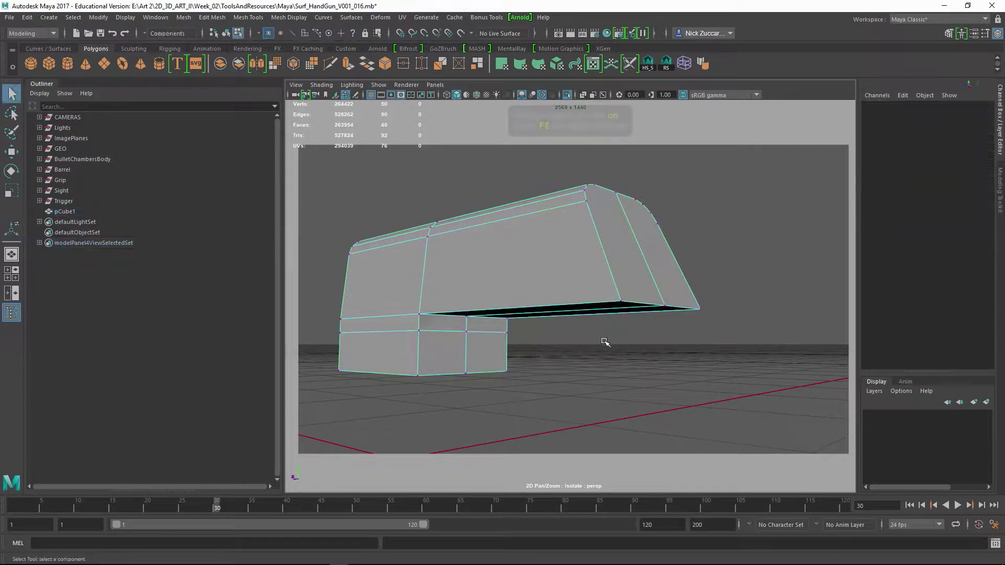
alt+right_drag(665, 329, 605, 337)
alt+drag(606, 338, 615, 312)
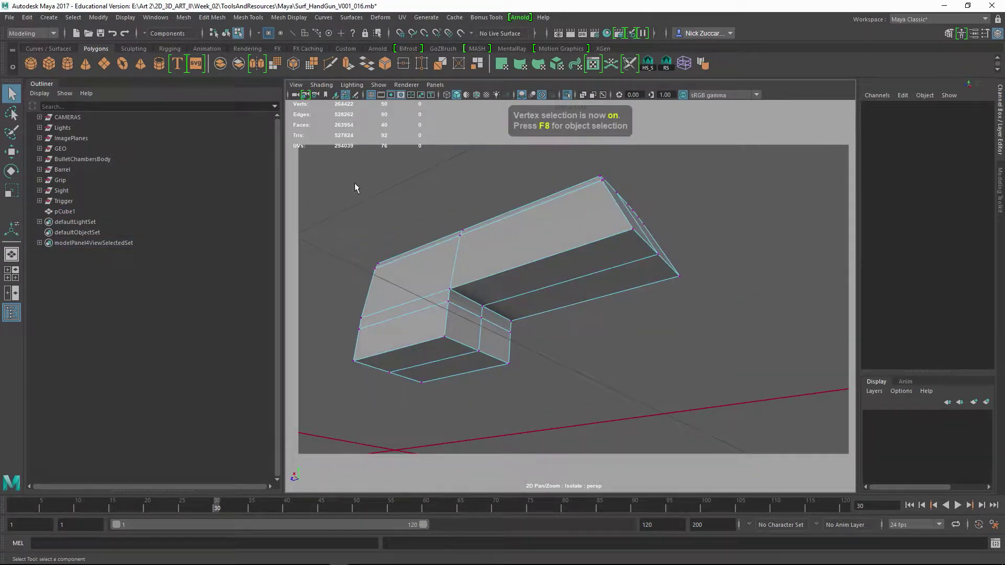
drag(331, 182, 772, 450)
shift+right_drag(608, 278, 612, 239)
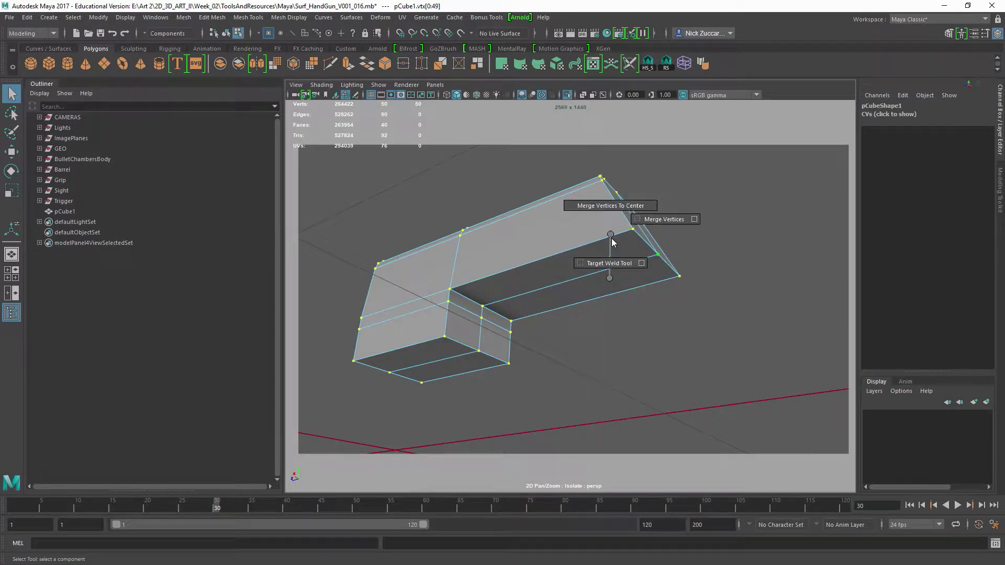
shift+right_drag(696, 221, 695, 221)
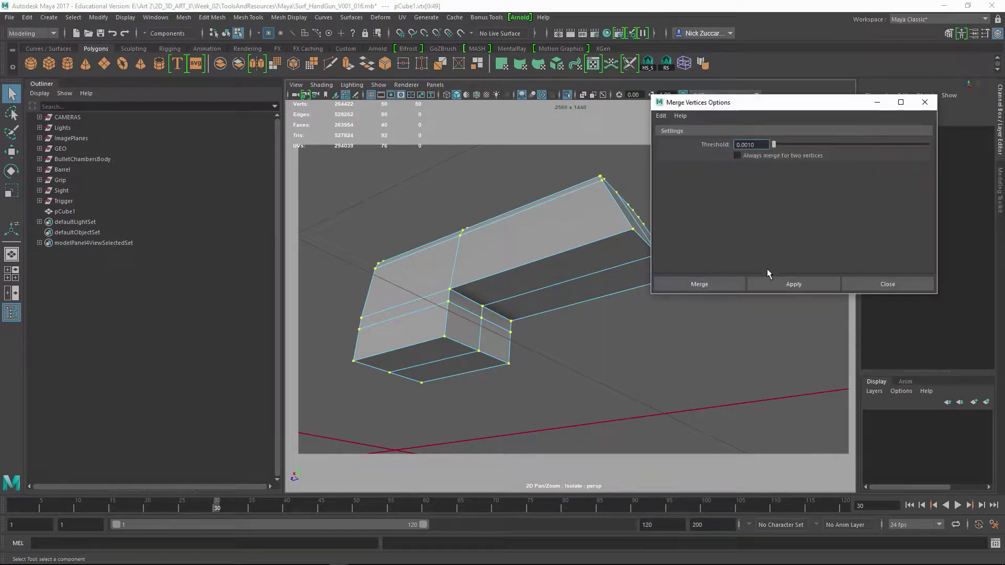
click(775, 284)
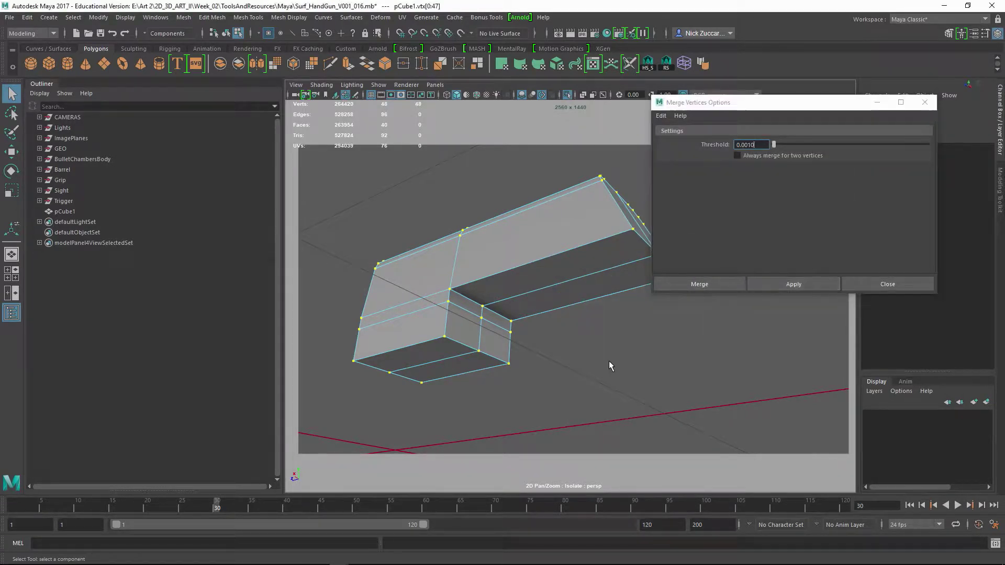
Check the merged slide with smooth preview, close the merge options, and compare its stepped underside with the side-view photo
mouse_move(609, 361)
alt+mouse_down()
mouse_move(535, 337)
mouse_move(577, 337)
mouse_move(529, 341)
mouse_move(634, 349)
mouse_move(618, 351)
alt+mouse_up()
key(3)
key(1)
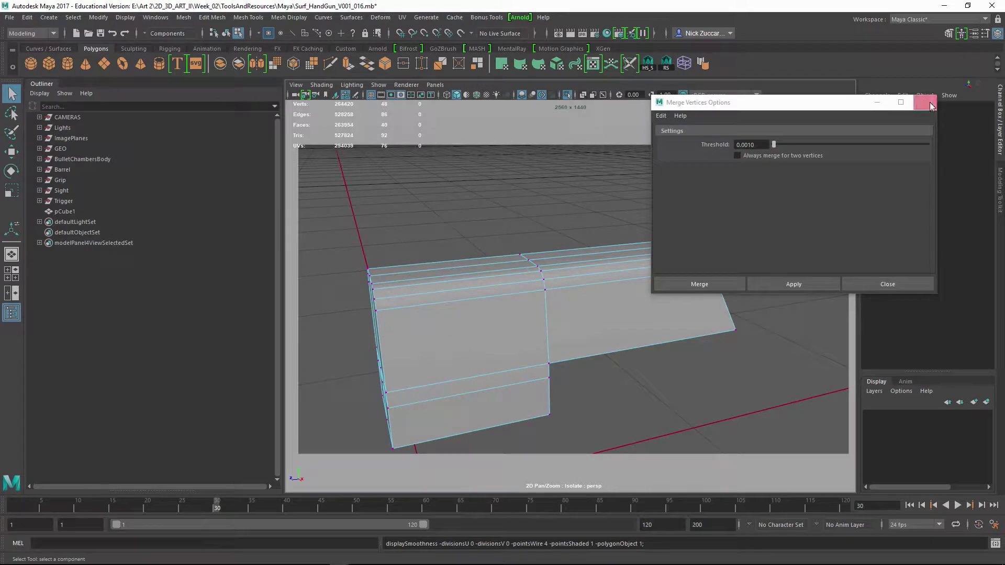
click(931, 106)
alt+drag(801, 152, 701, 174)
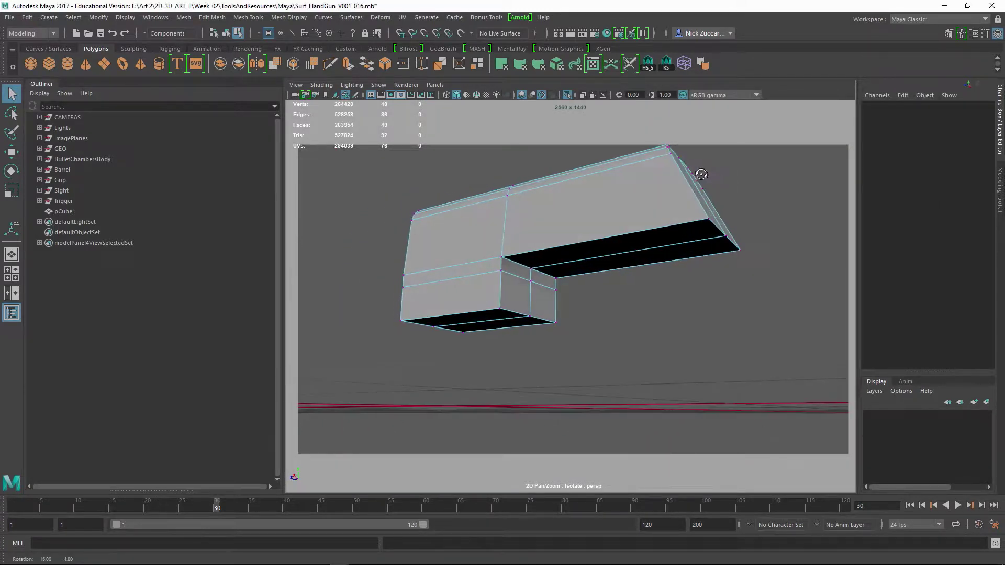
alt+drag(657, 218, 681, 252)
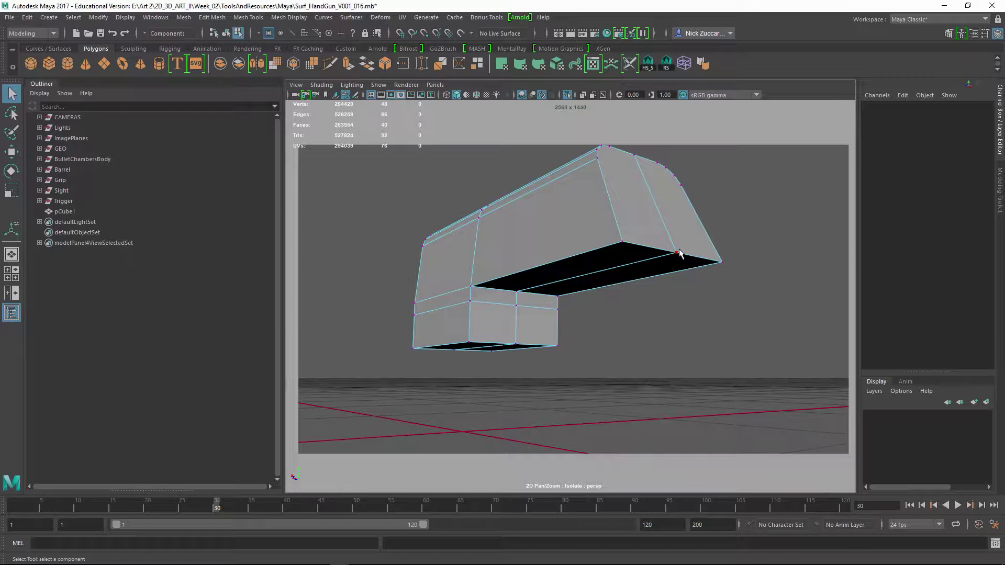
mouse_move(576, 316)
alt+mouse_down()
mouse_move(556, 283)
mouse_move(585, 304)
alt+mouse_up()
key(space)
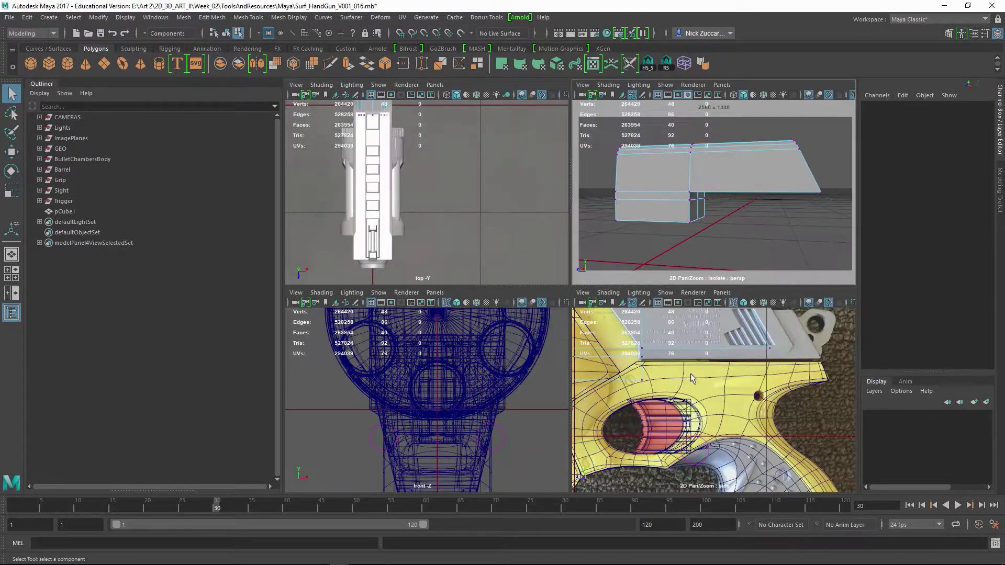
key(space)
alt+middle_drag(646, 319, 692, 403)
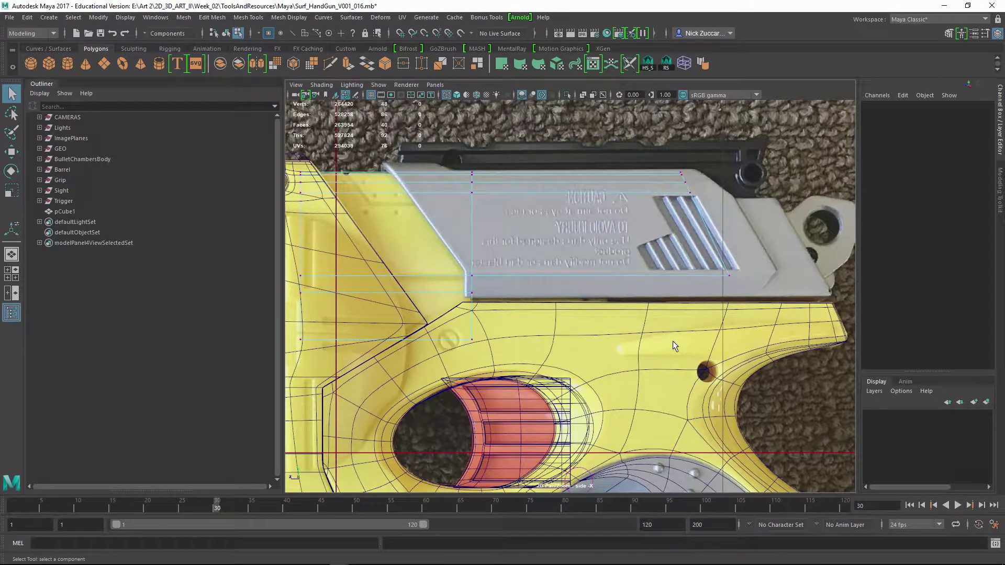
Slice a vertical Multi-Cut through the slide's rear half between the step and the slanted vents in the side view
key(F8)
shift+right_drag(584, 245, 530, 249)
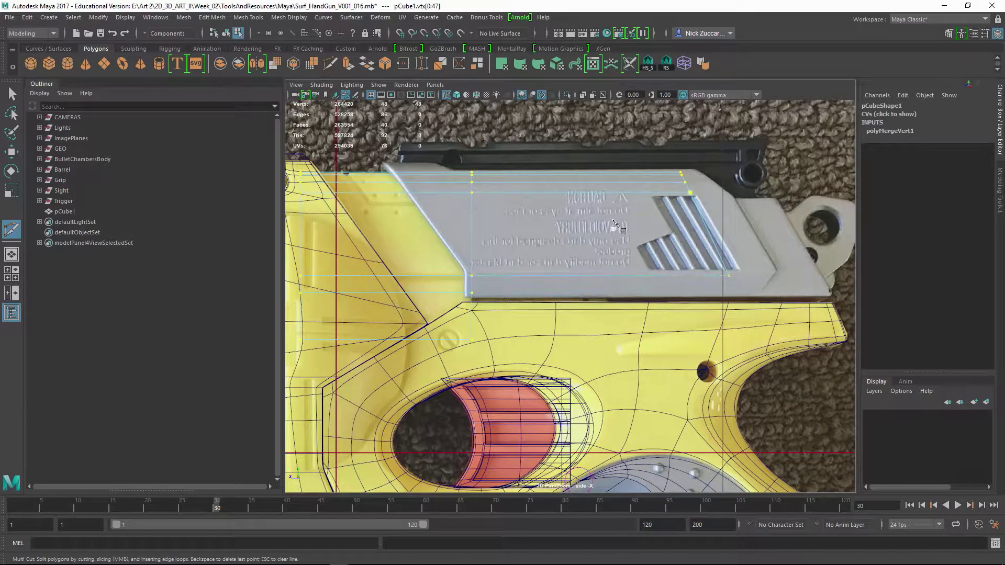
click(606, 124)
key(ctrl+z)
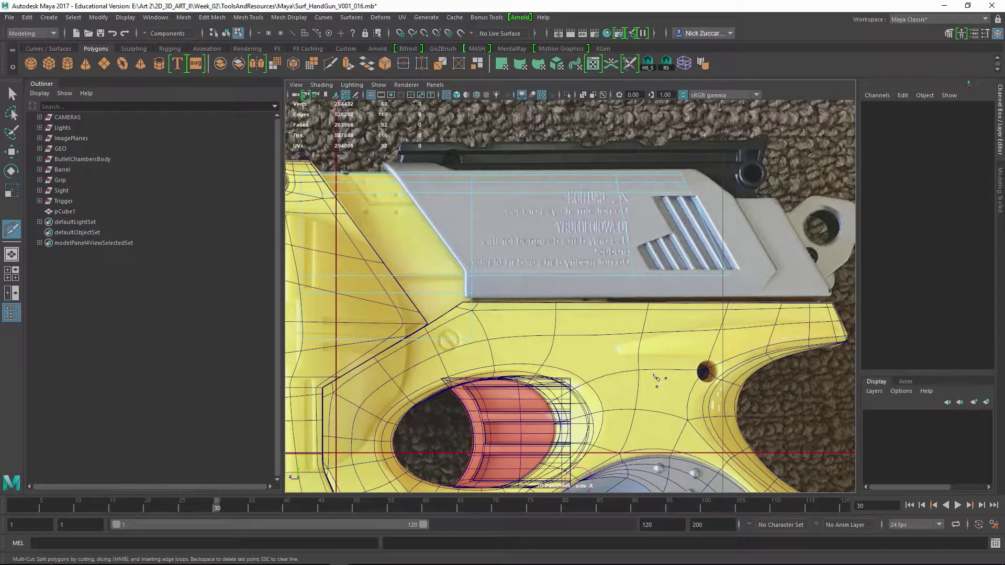
click(617, 119)
key(ctrl+z)
click(609, 125)
key(q)
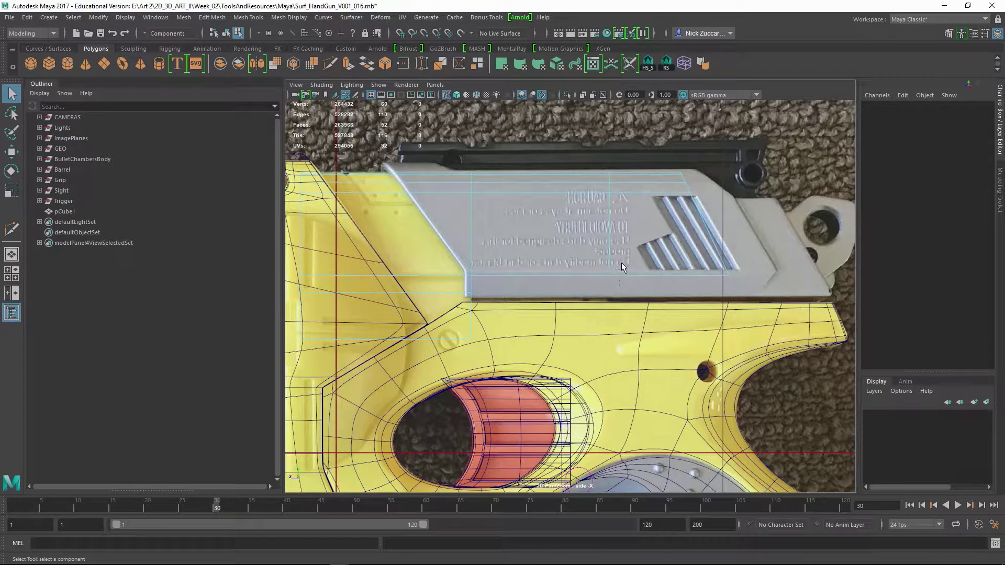
Examine the slide's underside in perspective around the step and the new vertical cut
alt+right_drag(672, 262, 636, 263)
alt+click(637, 262)
key(F8)
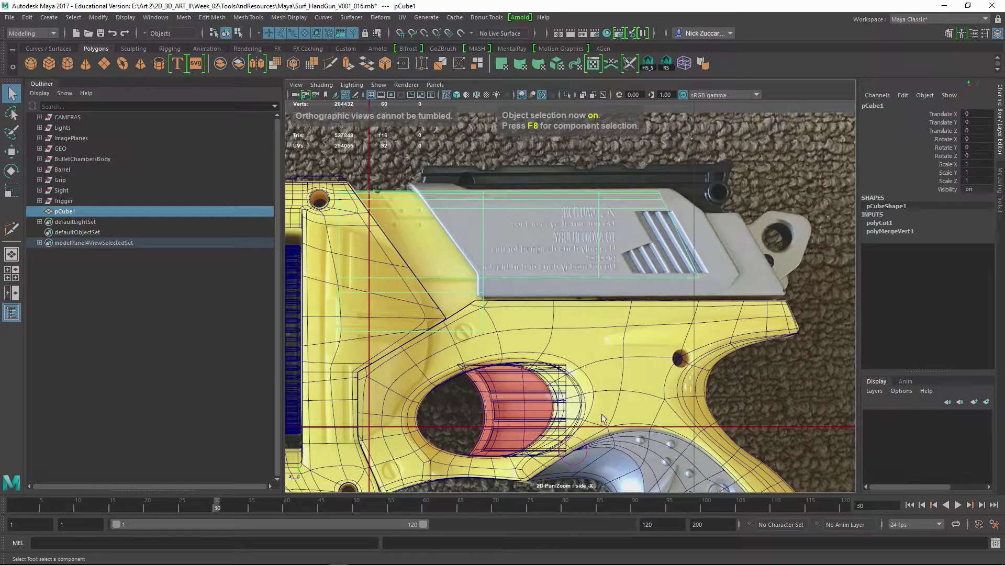
key(space)
alt+drag(673, 246, 691, 201)
alt+right_drag(691, 201, 675, 237)
alt+drag(675, 236, 667, 187)
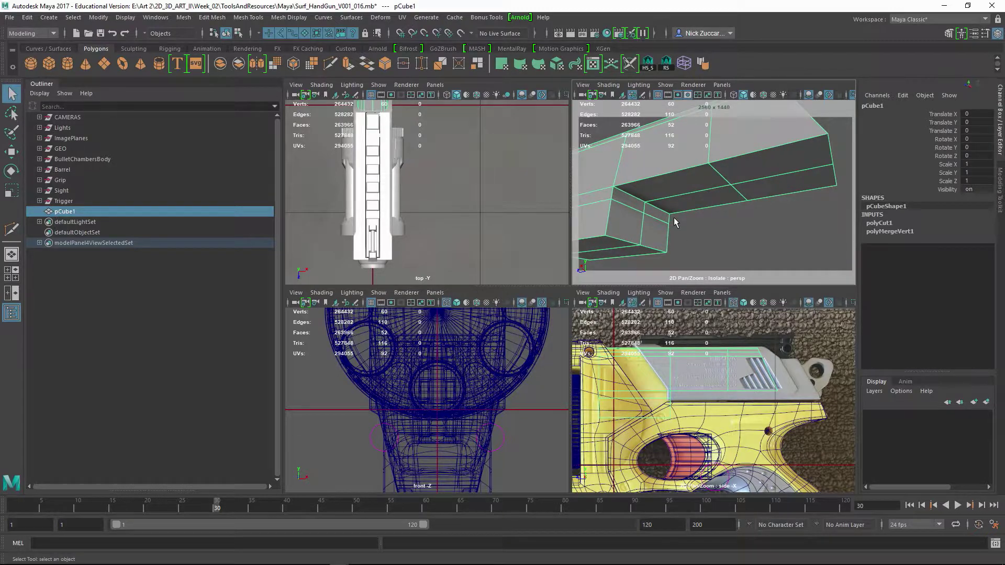
key(F11)
alt+middle_drag(706, 189, 701, 223)
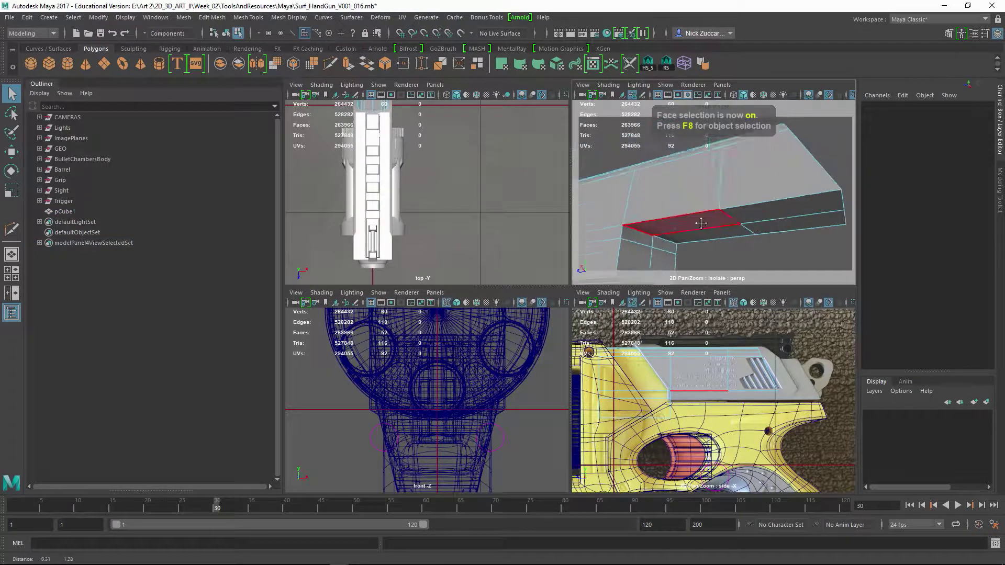
alt+drag(701, 223, 679, 223)
key(F8)
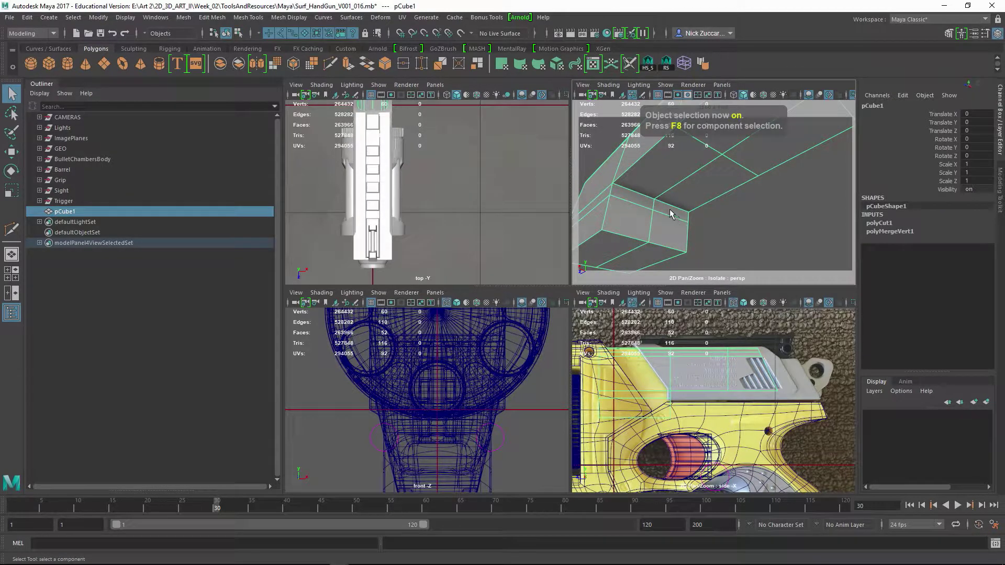
Insert a lengthwise edge loop through the underside and step wall, close to the slide's outer side edge
shift+right_drag(658, 203, 602, 210)
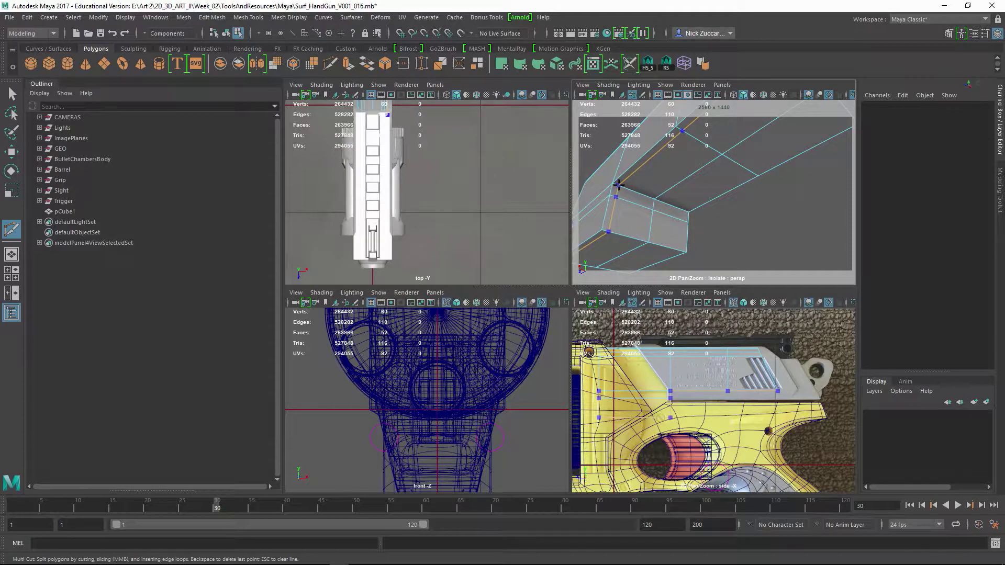
ctrl+click(618, 185)
alt+middle_drag(695, 220, 679, 197)
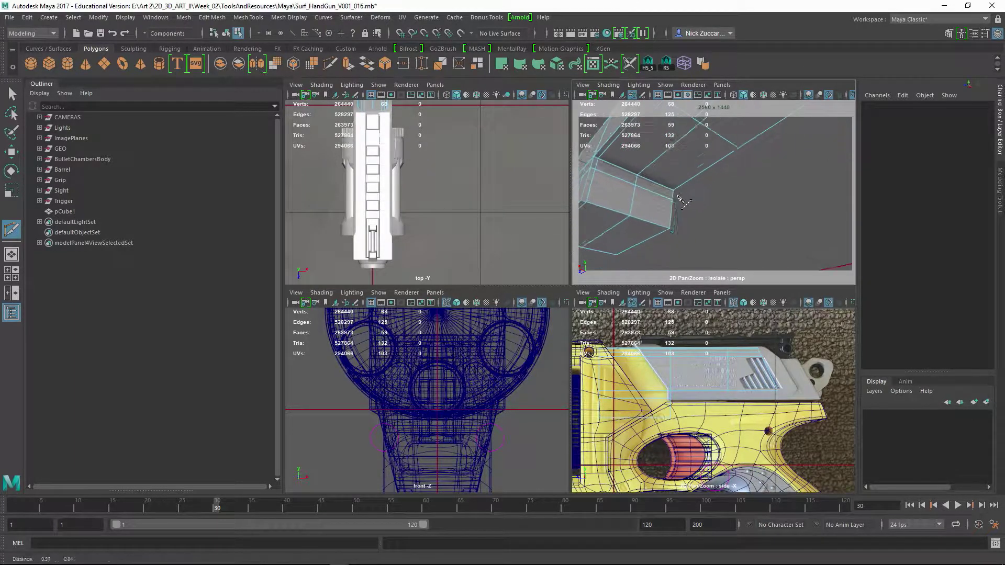
alt+drag(678, 197, 708, 226)
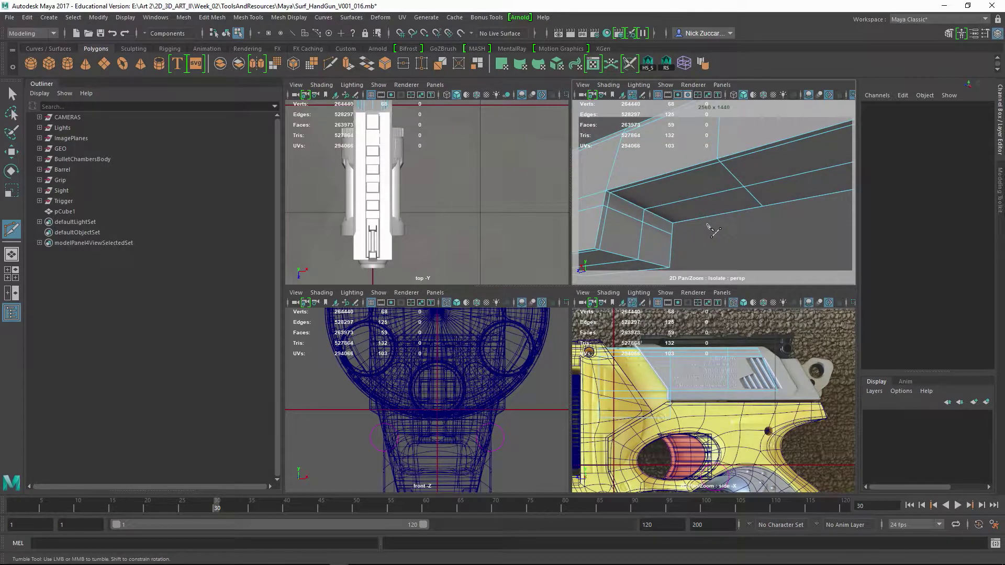
Extrude the inner underside face beside the front step downward, snapping its depth to the horizontal edge on the step wall
key(F11)
key(q)
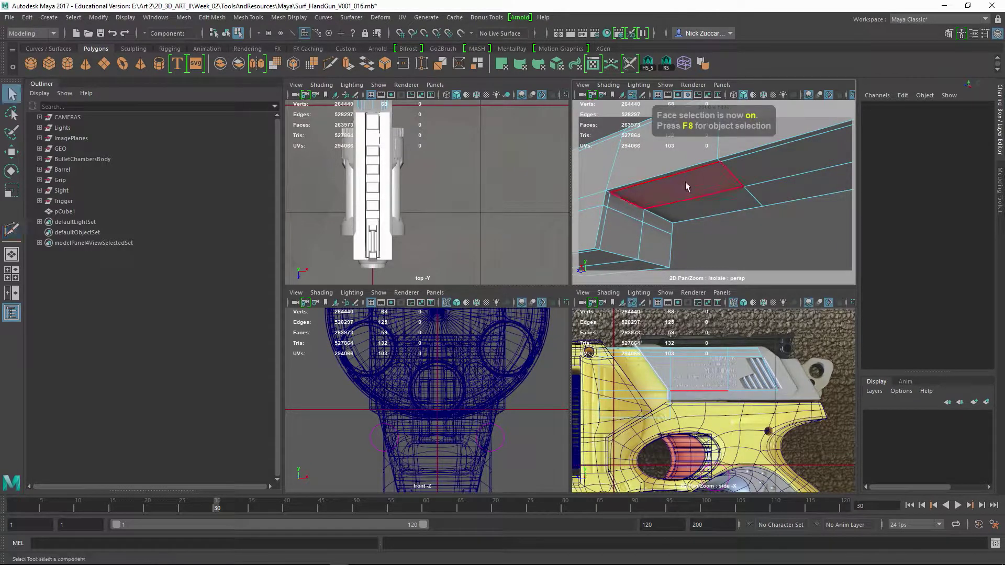
click(679, 195)
click(636, 209)
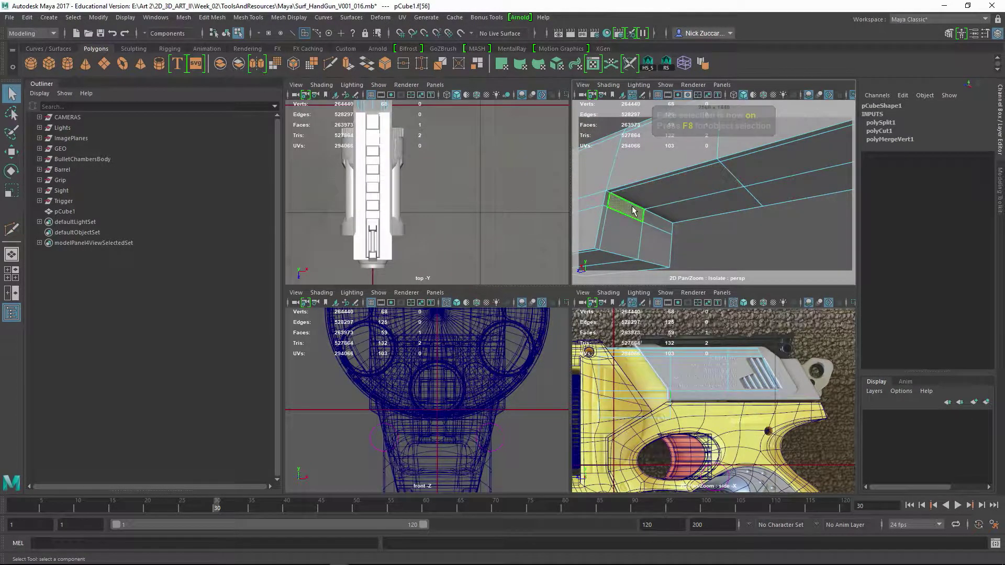
click(649, 194)
shift+right_click(662, 194)
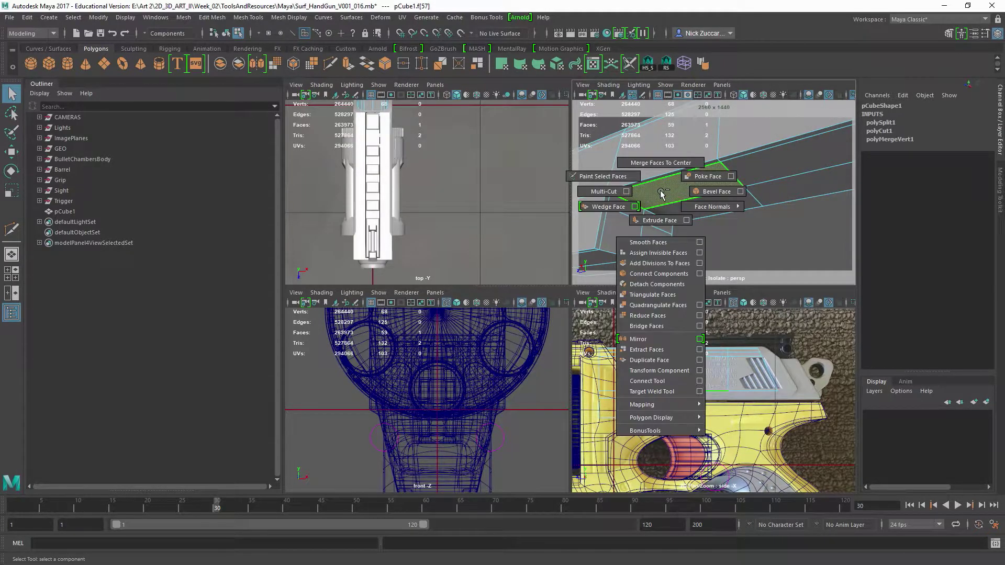
click(659, 220)
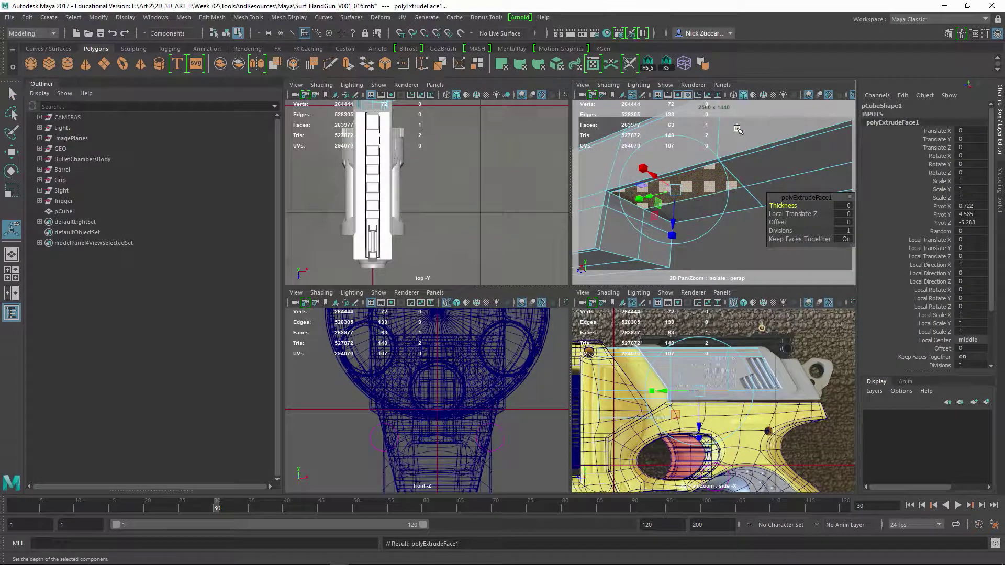
drag(679, 161, 731, 278)
key(v)
key(space)
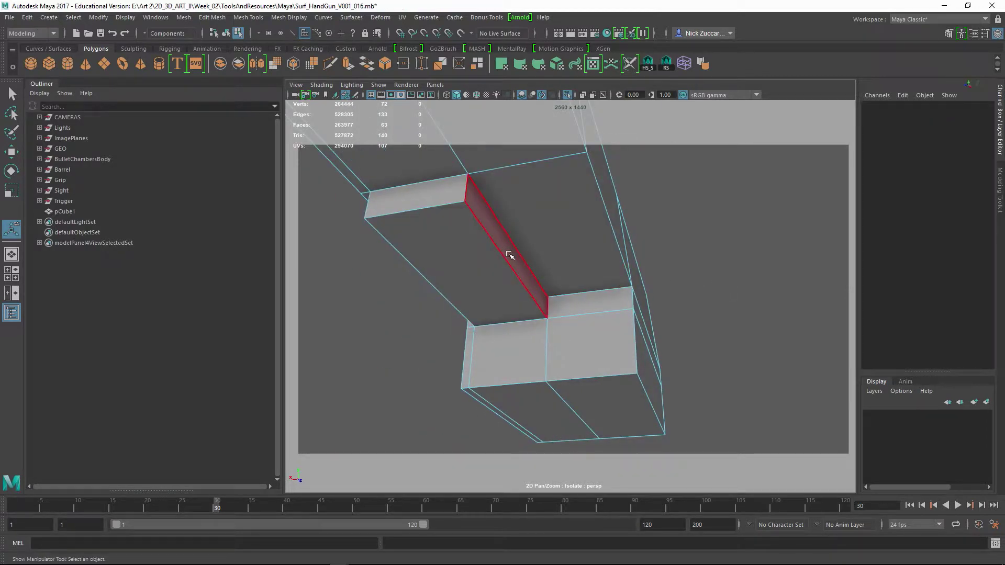
Delete the extruded block's centre-line face and the overlapping hidden faces where it meets the step wall
click(512, 259)
key(Delete)
alt+drag(585, 285, 556, 289)
click(529, 277)
key(Delete)
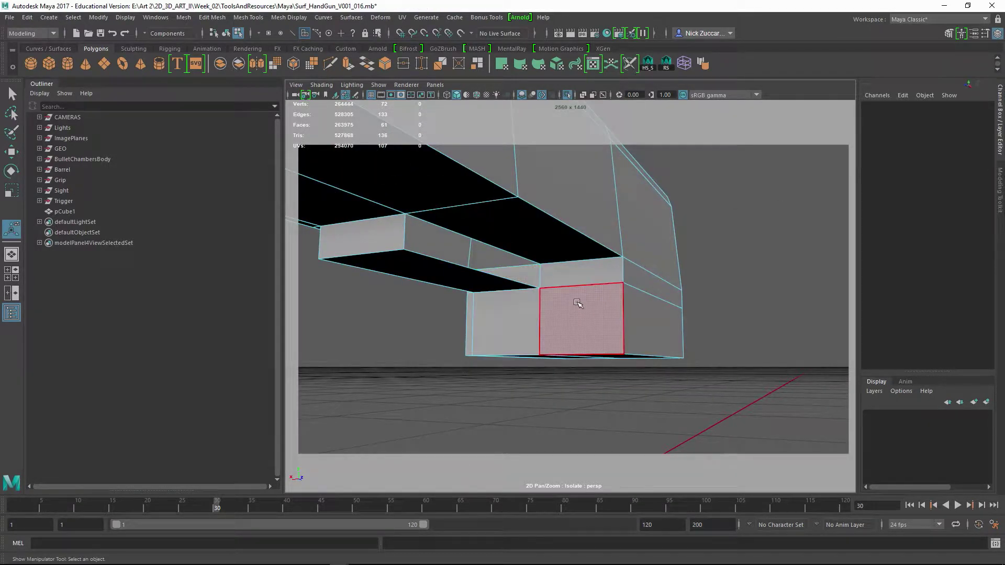
alt+drag(640, 291, 516, 287)
click(515, 287)
key(Delete)
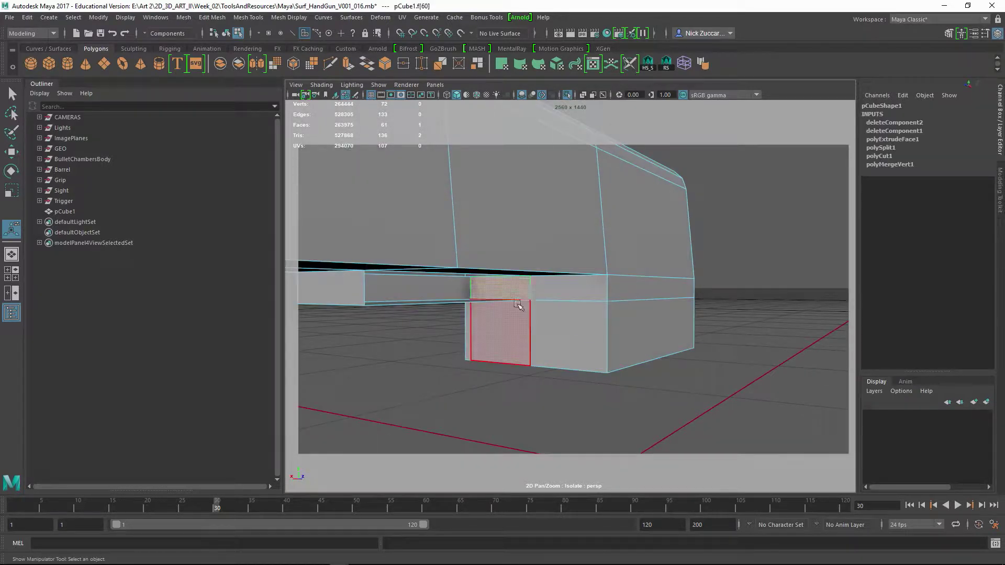
Merge the vertices around the extruded block and step wall with a threshold of 0.0010
alt+drag(575, 328, 649, 310)
right_drag(610, 300, 549, 285)
drag(422, 184, 663, 376)
shift+right_drag(582, 291, 671, 254)
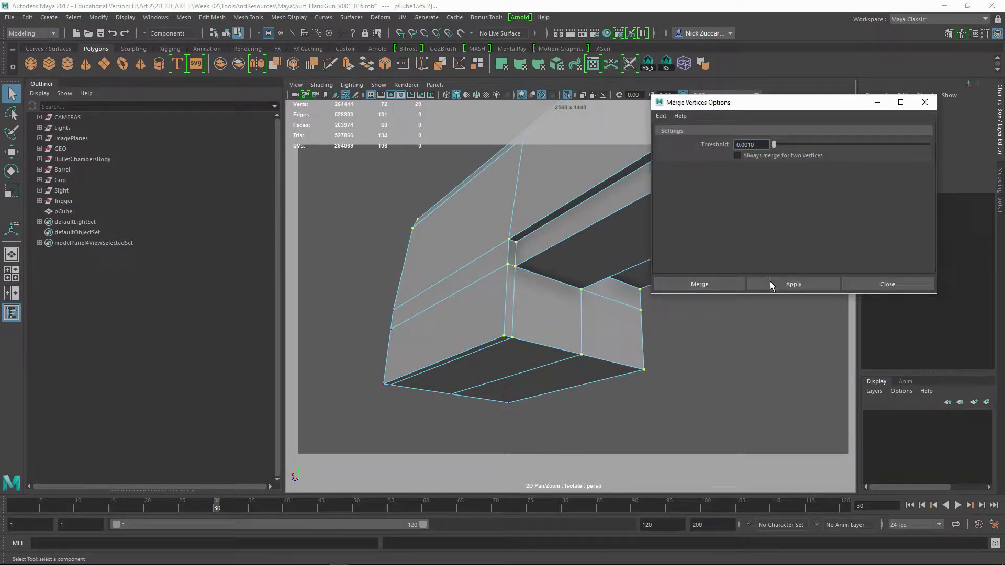
click(773, 285)
click(925, 102)
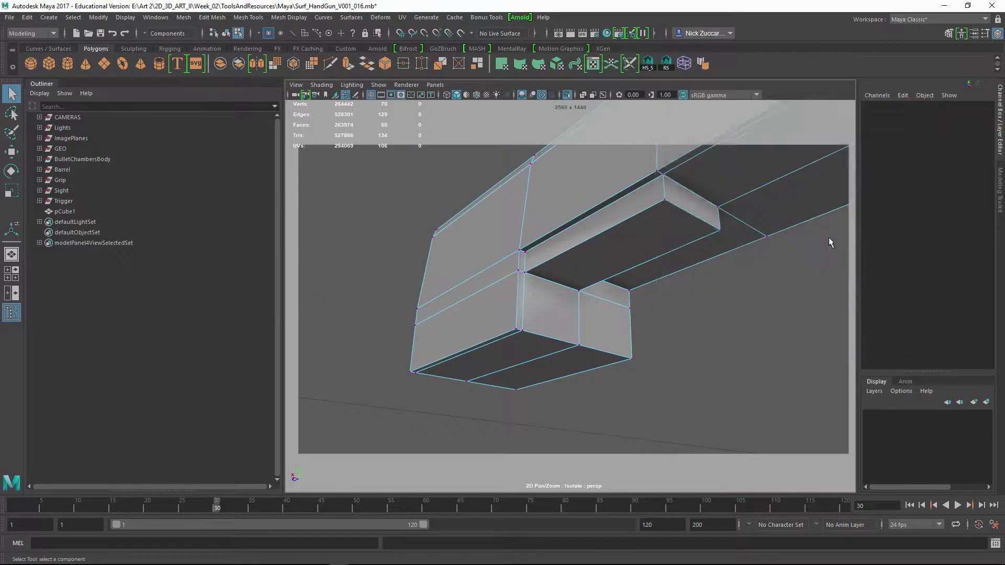
Check the slide half in smooth preview and inspect the extruded underside block from below
alt+drag(828, 238, 696, 308)
key(F8)
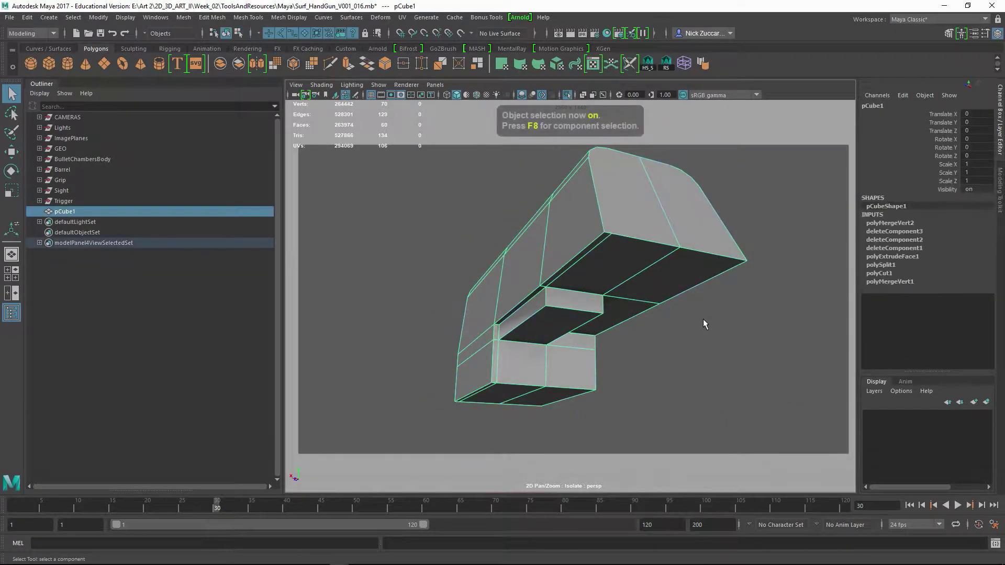
key(3)
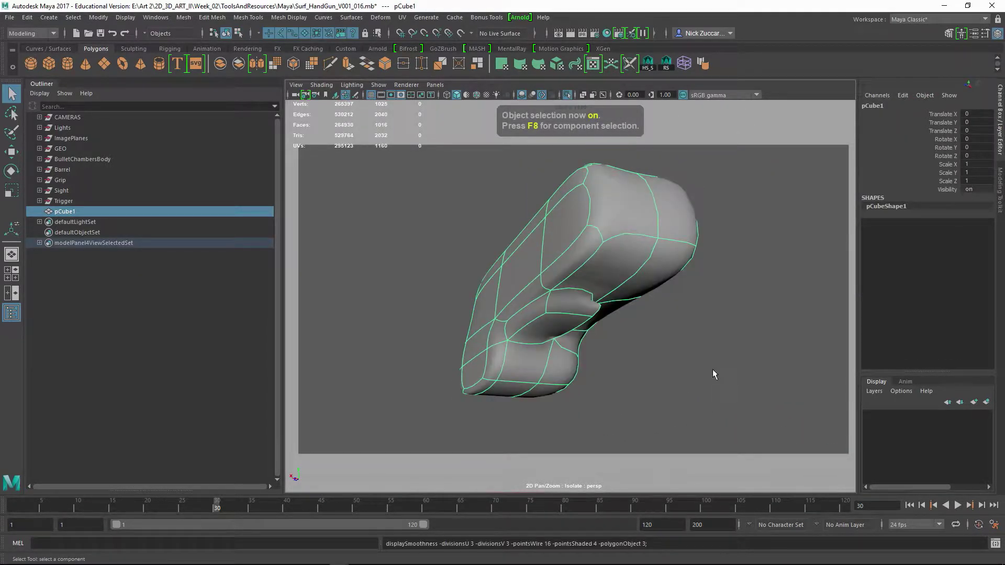
alt+drag(712, 370, 567, 306)
click(661, 366)
click(566, 343)
key(1)
click(657, 364)
click(566, 306)
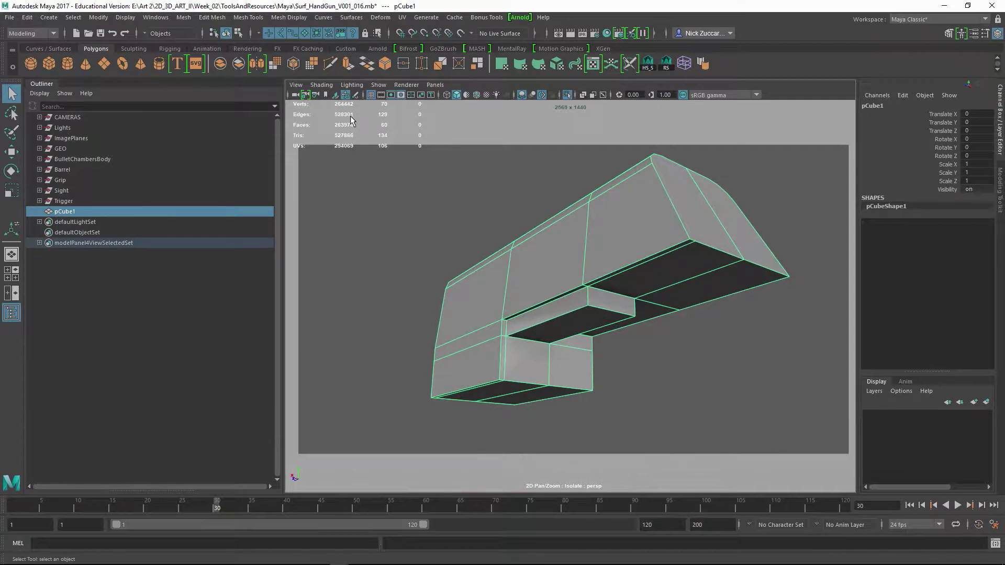
Mirror the slide half across world X with a 0.001 merge threshold and check the result in smooth preview
click(256, 64)
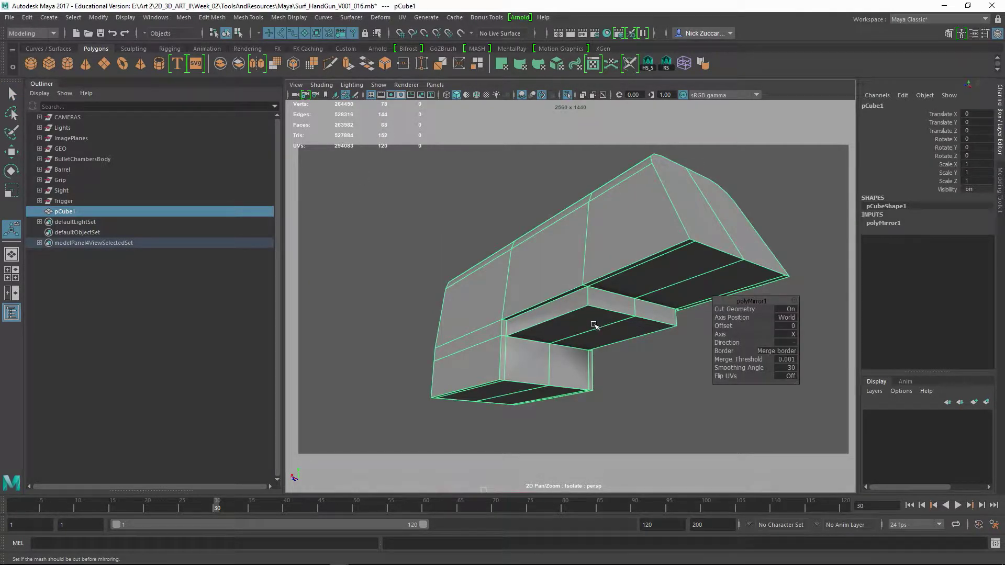
key(alt+shift+d)
key(3)
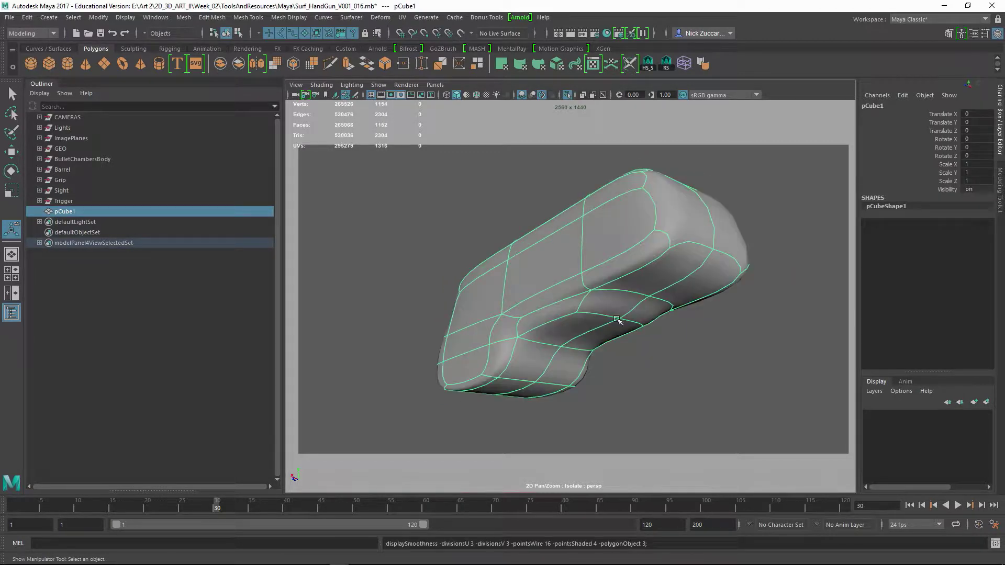
click(717, 345)
click(659, 313)
alt+drag(738, 343, 598, 322)
key(1)
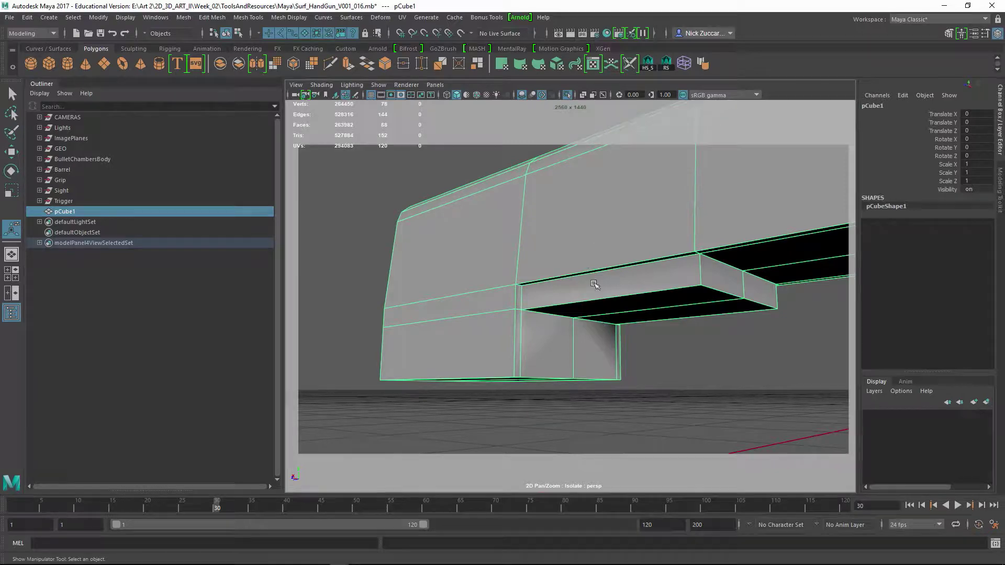
Lower the bottom vertices of the extruded underside block in the side view to just below the grey slide's lower edge
key(space)
key(space)
alt+middle_drag(673, 350, 725, 335)
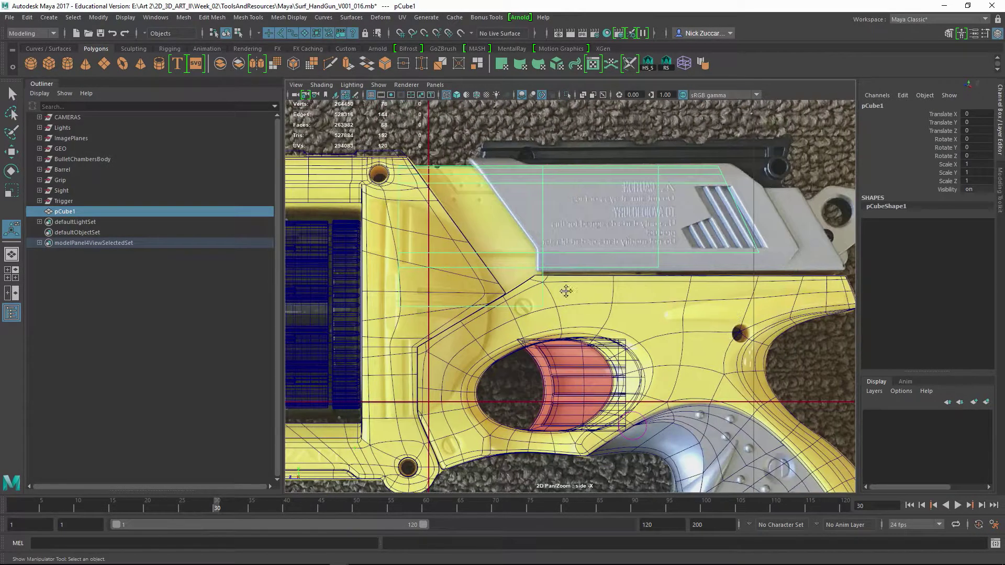
alt+right_drag(566, 291, 578, 307)
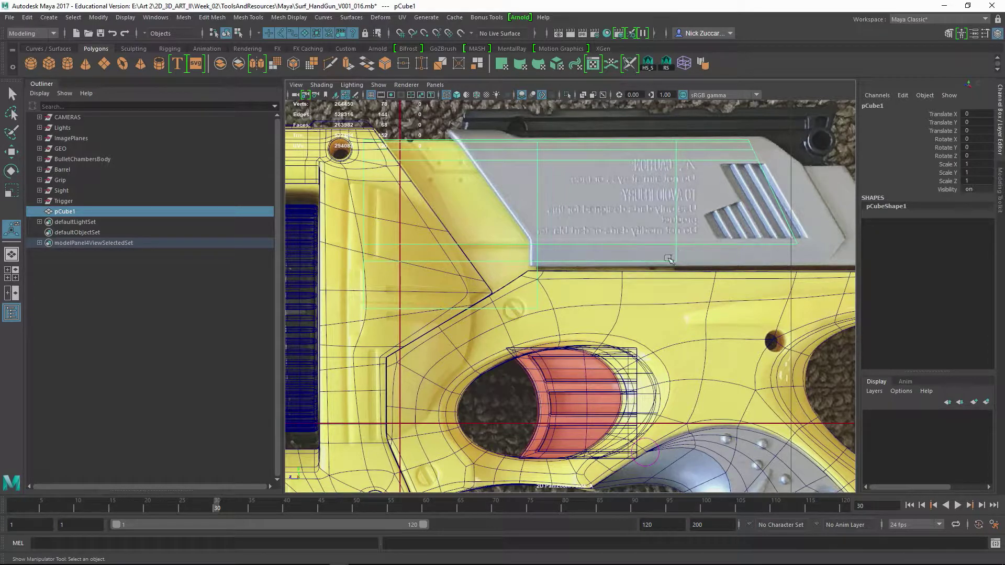
alt+right_drag(704, 238, 373, 263)
right_click(615, 263)
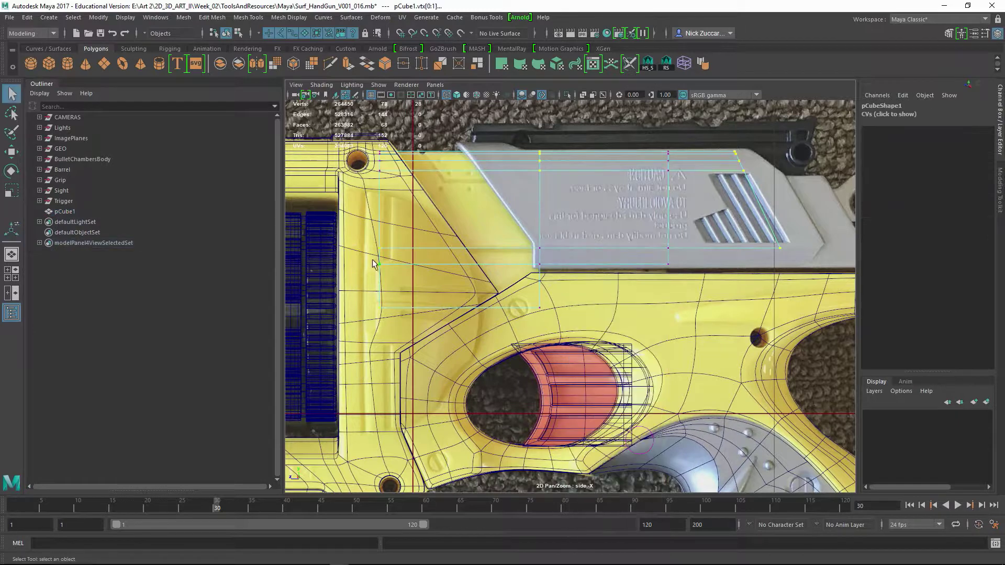
drag(687, 278, 686, 279)
key(w)
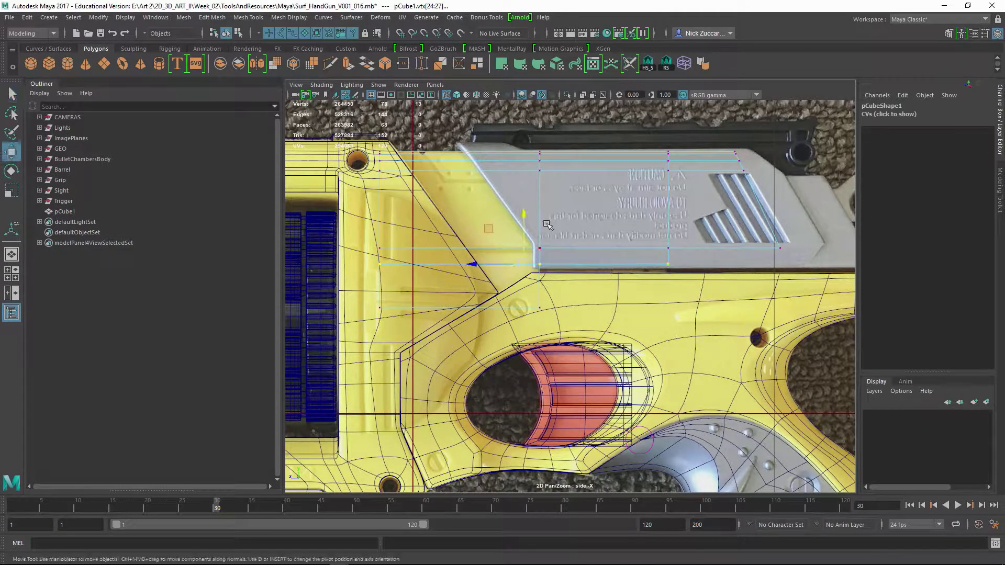
drag(525, 212, 525, 226)
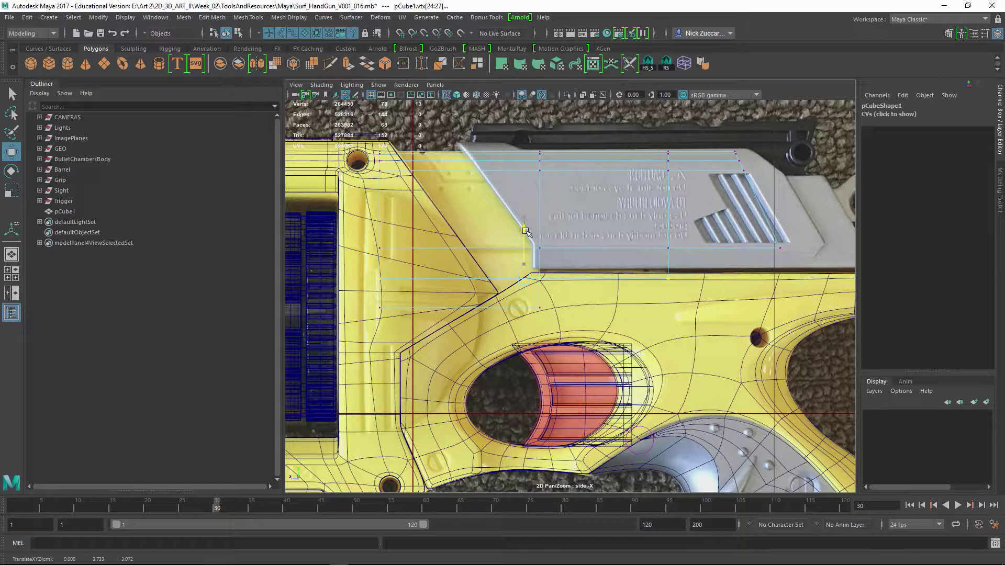
Lower the row of vertices along the slide's underside edge in the side view, closer to the reference slide's lower edge
drag(361, 231, 779, 260)
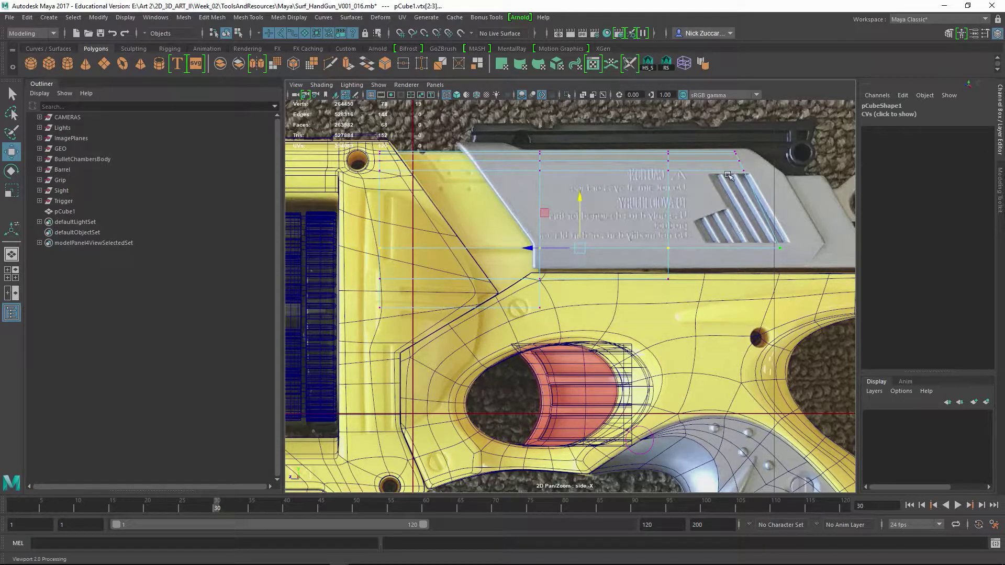
drag(579, 199, 582, 211)
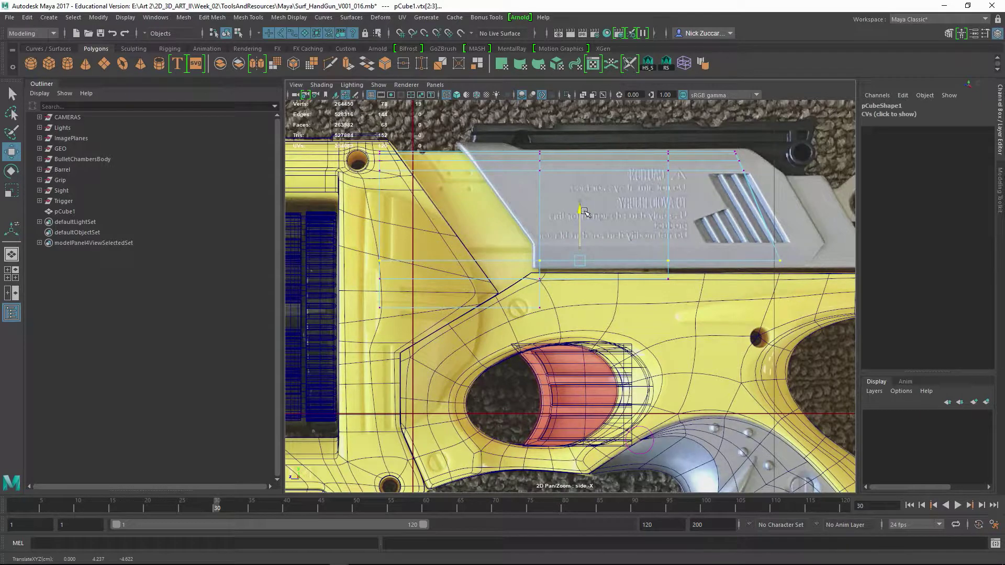
drag(582, 211, 583, 211)
key(F8)
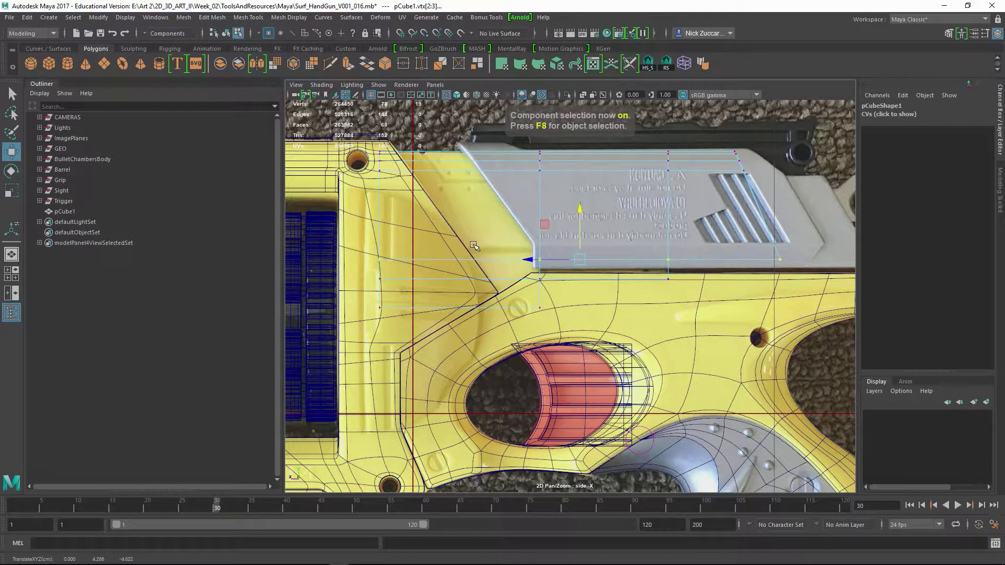
key(F8)
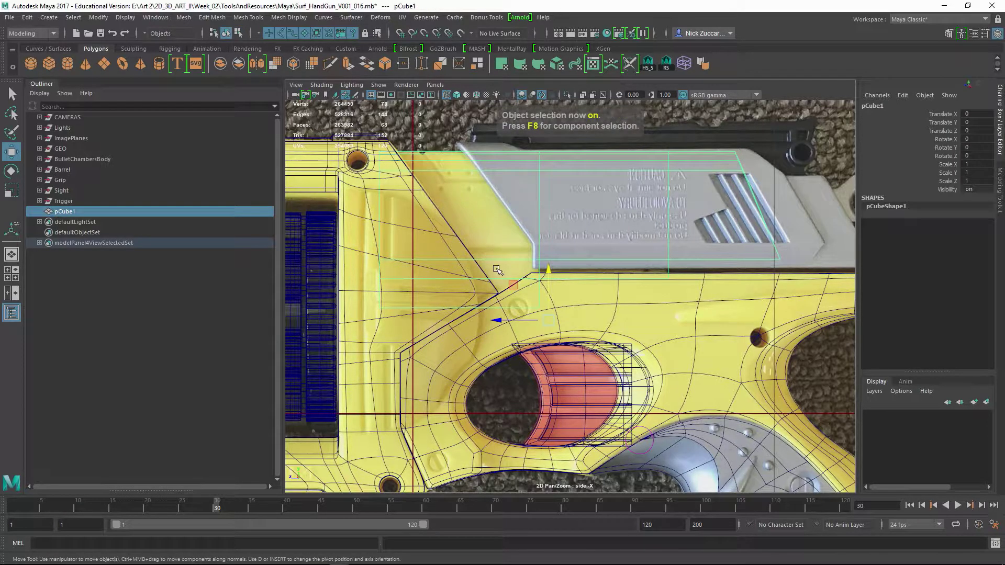
Insert two closely spaced lengthwise edge loops on the slide's sides just above the lower edge with Multi-Cut
shift+right_drag(497, 269, 474, 272)
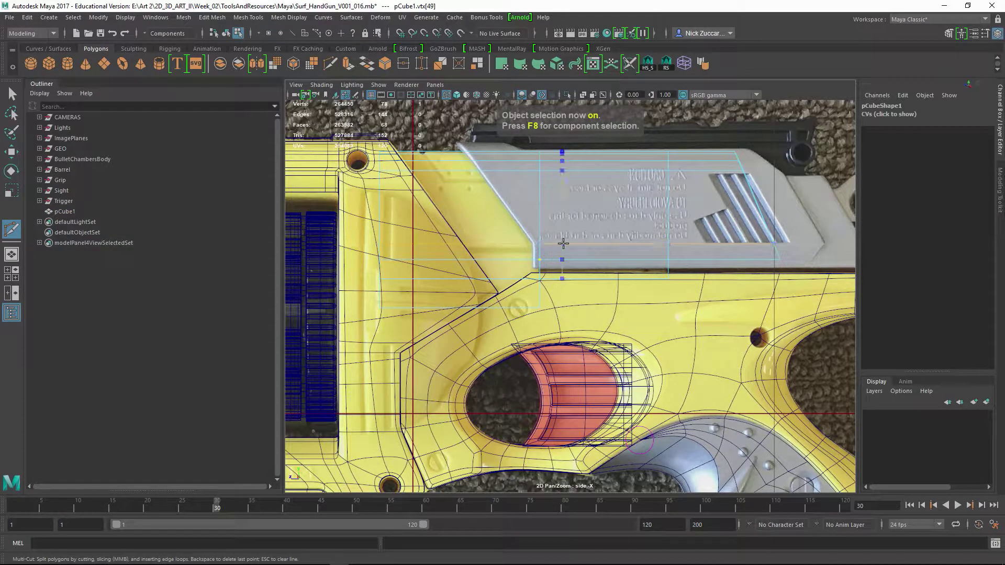
ctrl+click(538, 252)
ctrl+click(538, 248)
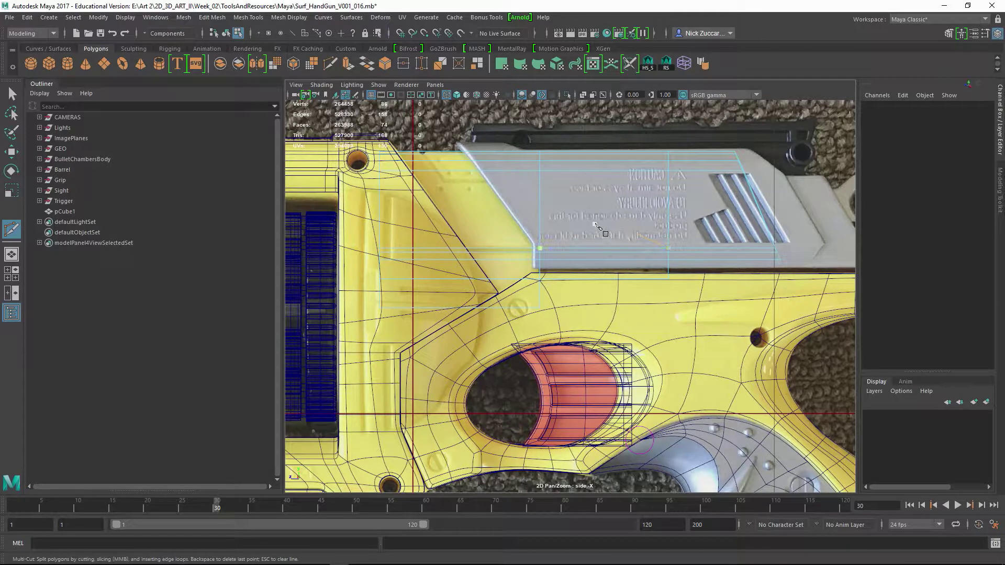
key(space)
alt+drag(665, 217, 674, 224)
key(space)
alt+drag(731, 238, 655, 242)
Cut two edges across half of the slanted rear face, continuing both side loops to the centre line
click(588, 313)
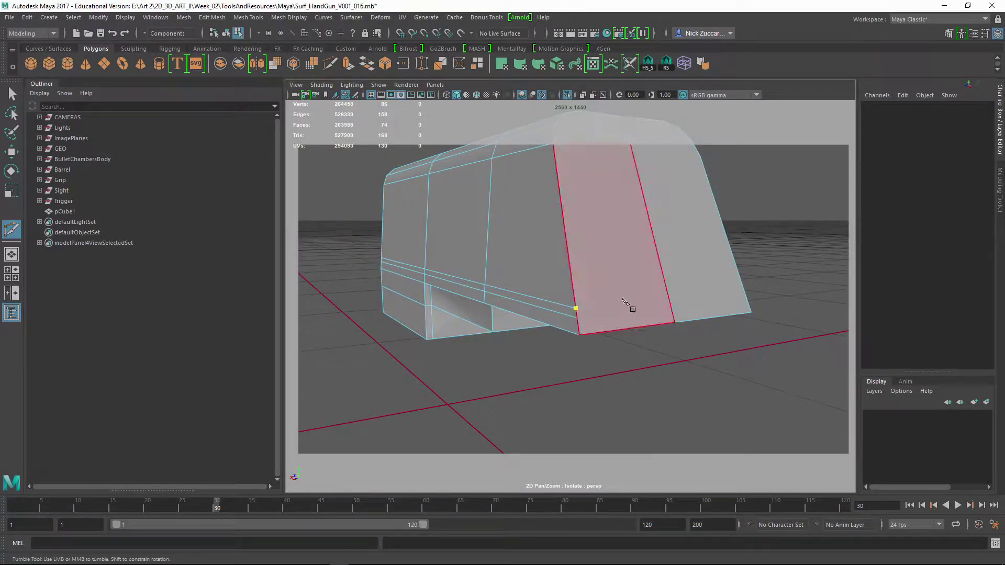
click(669, 299)
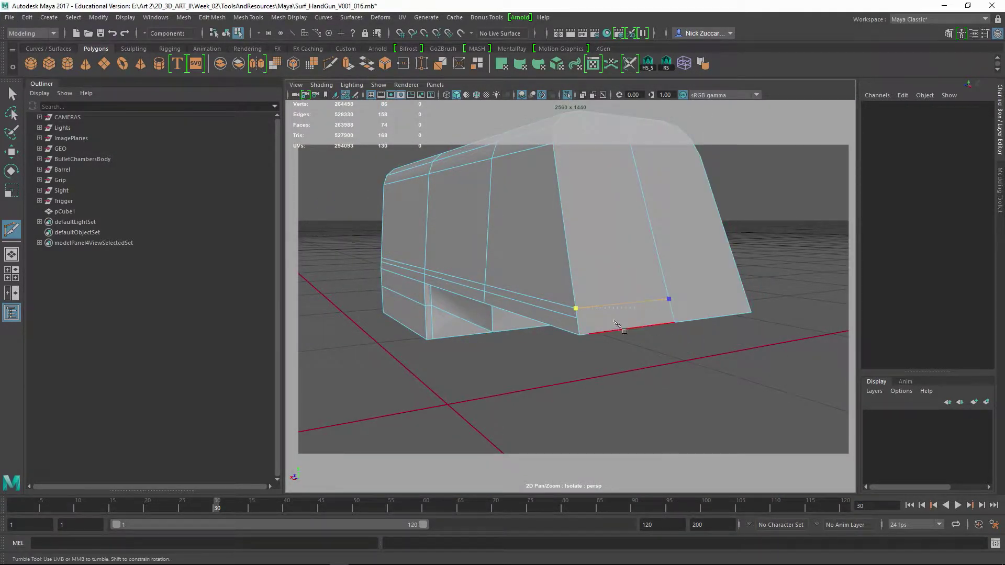
right_click(670, 325)
click(578, 317)
click(671, 309)
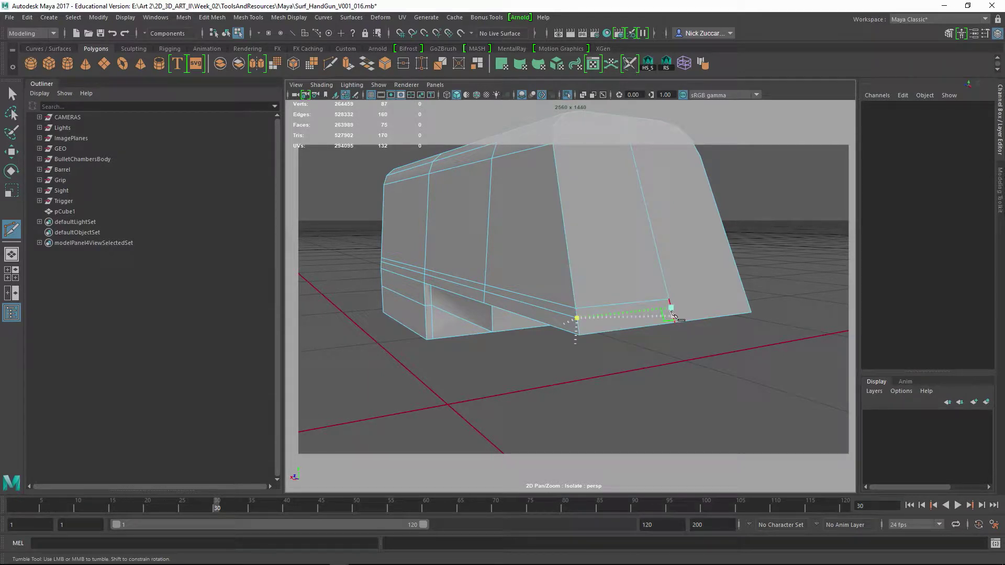
right_click(674, 390)
Cut two matching edges across half of the front face, from the side loops to the centre line
mouse_move(618, 333)
alt+mouse_down()
mouse_move(605, 328)
mouse_move(621, 348)
alt+mouse_up()
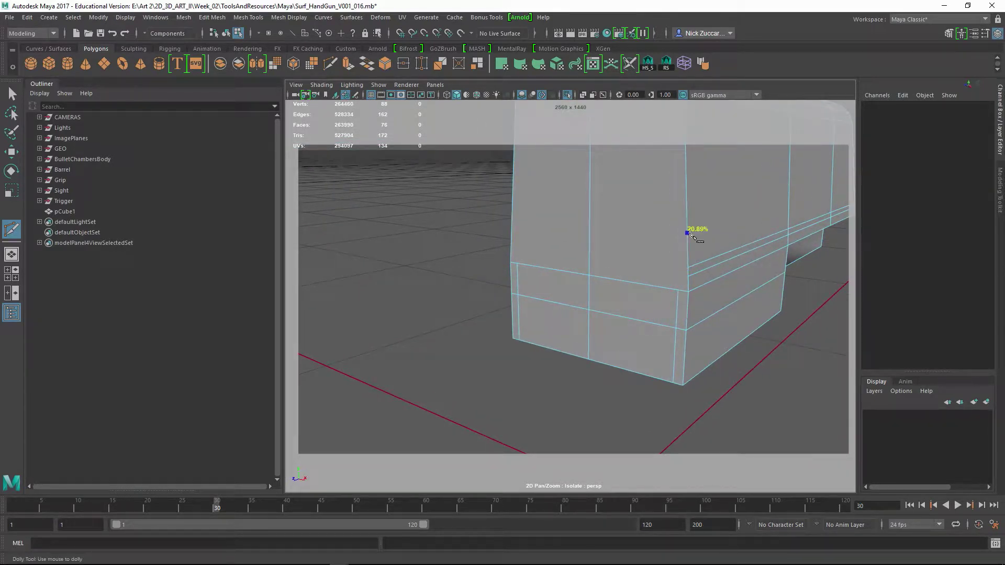
click(589, 254)
key(Return)
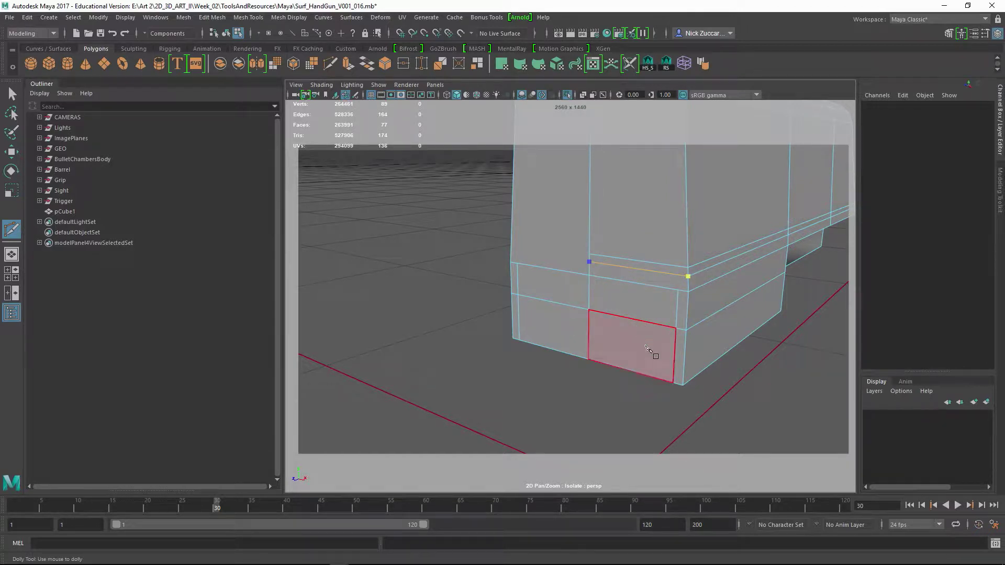
alt+right_drag(640, 324, 695, 292)
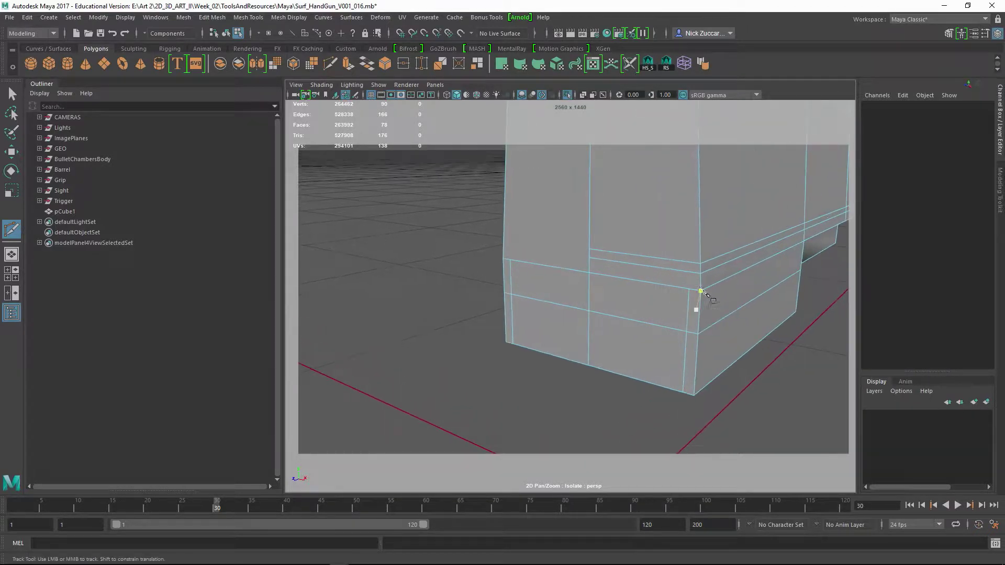
Examine the slide's front end, side and slanted rear around the newly cut edges
alt+middle_drag(696, 292, 641, 316)
alt+right_drag(619, 301, 655, 309)
mouse_move(655, 309)
alt+mouse_down()
mouse_move(655, 285)
mouse_move(657, 293)
alt+mouse_up()
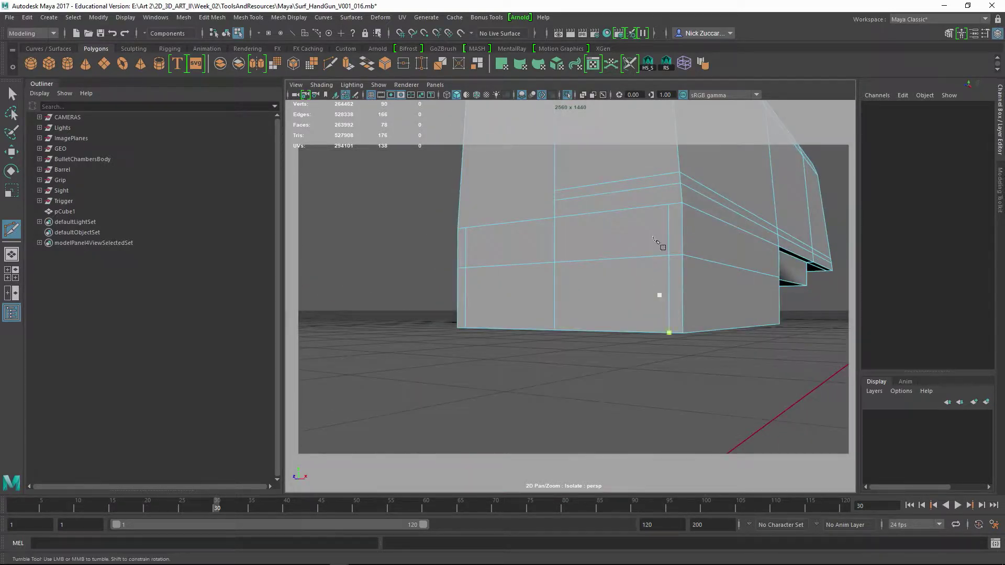
alt+middle_drag(661, 244, 700, 325)
alt+right_drag(700, 325, 641, 290)
mouse_move(679, 314)
alt+mouse_down()
mouse_move(681, 293)
mouse_move(671, 292)
mouse_move(680, 278)
mouse_move(665, 265)
mouse_move(685, 288)
mouse_move(673, 305)
alt+mouse_up()
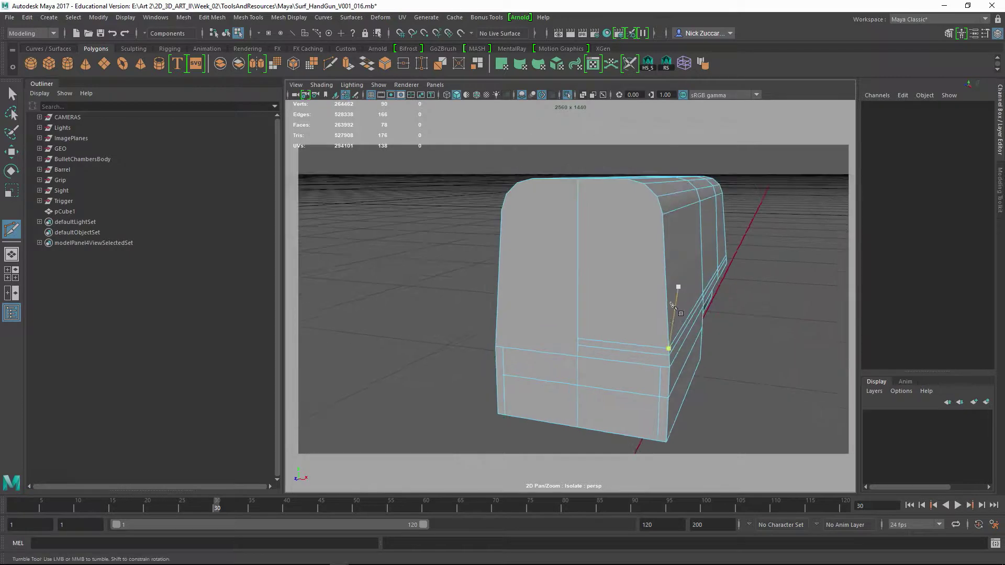
click(660, 347)
alt+right_drag(702, 370, 664, 305)
alt+drag(664, 305, 531, 336)
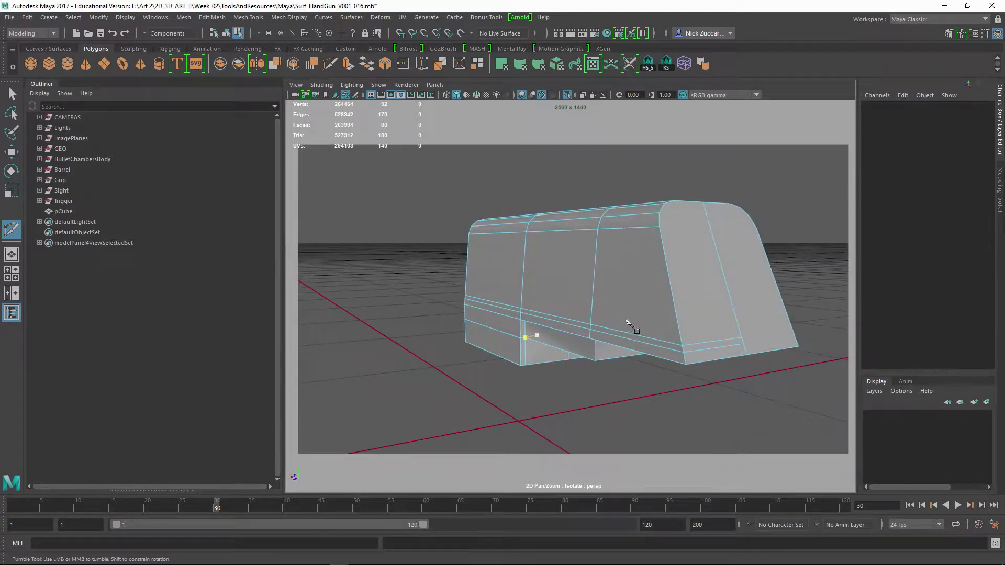
Mirror the half-cut slide across its centre line and delete its construction history
alt+middle_drag(665, 338, 626, 335)
click(628, 342)
alt+drag(595, 318, 655, 306)
key(F8)
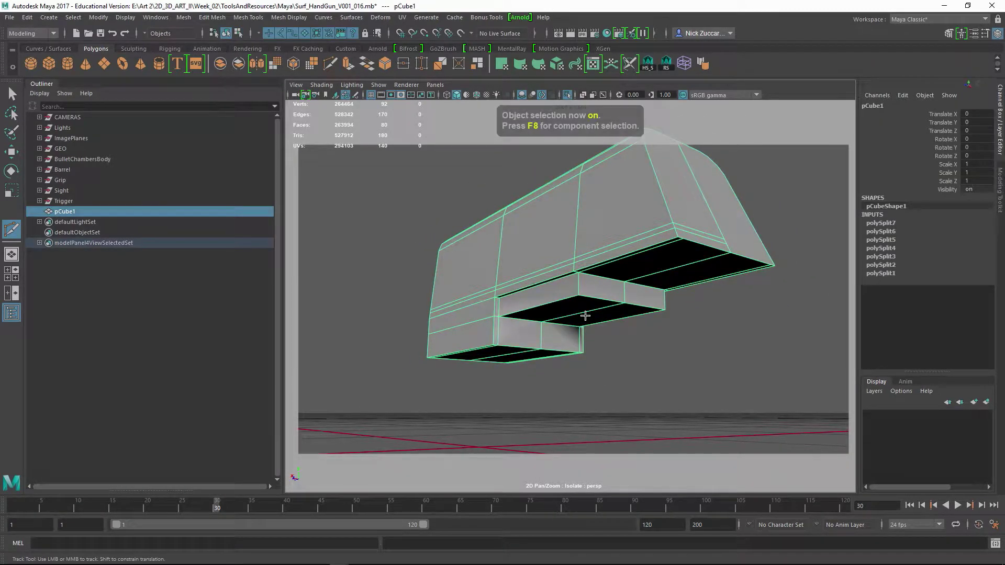
click(257, 64)
key(alt+shift+d)
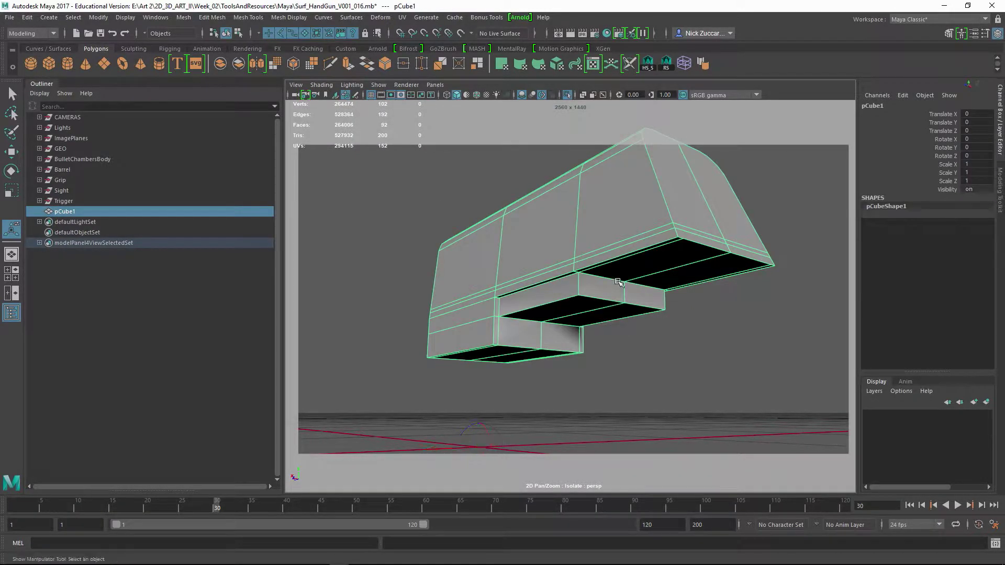
Select the edge ring of short edges between the two closely spaced loops near the slide's lower edge
alt+drag(651, 296, 554, 292)
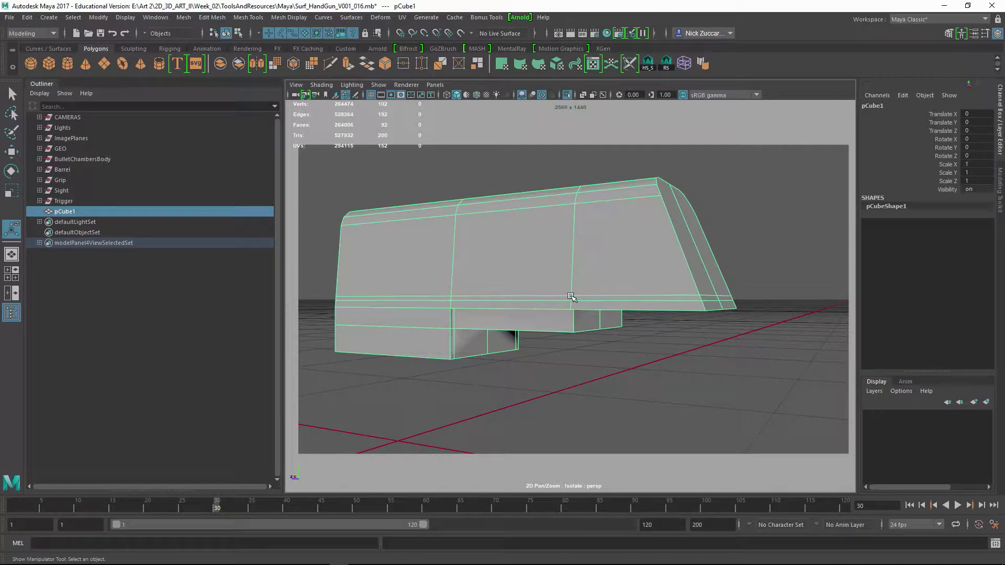
key(F10)
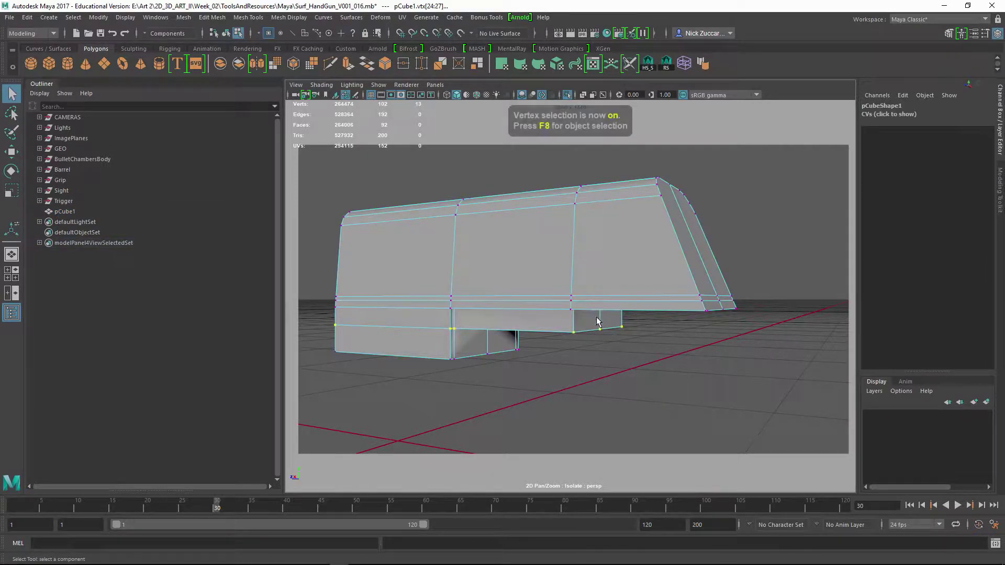
alt+right_drag(542, 313, 601, 319)
alt+drag(601, 318, 593, 301)
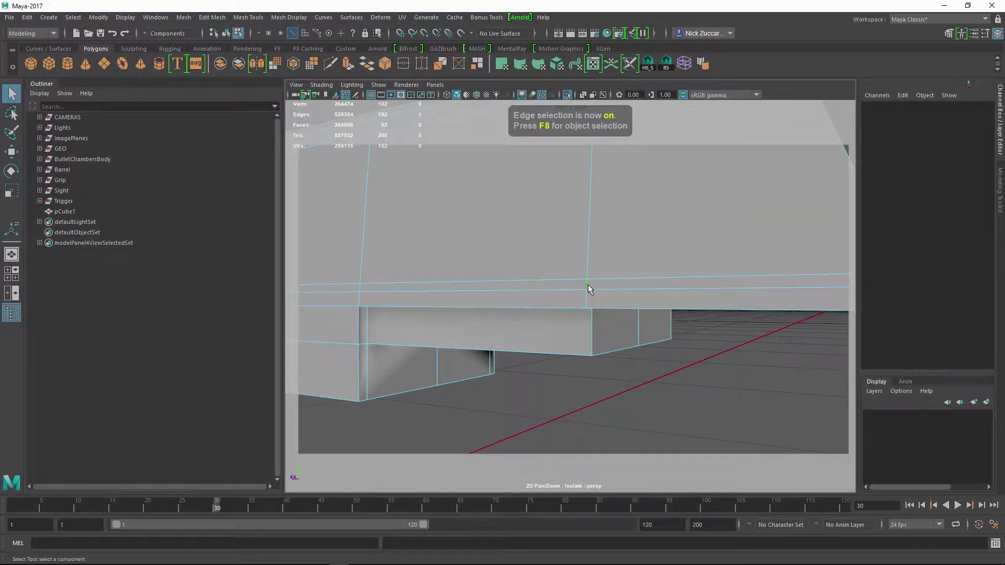
click(589, 286)
alt+right_drag(703, 295, 618, 296)
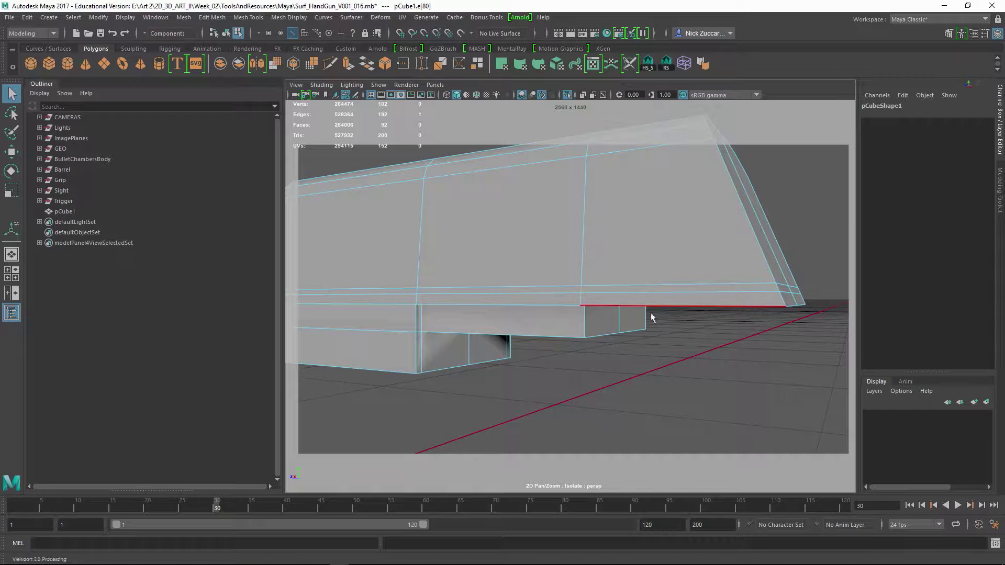
alt+right_drag(592, 291, 679, 293)
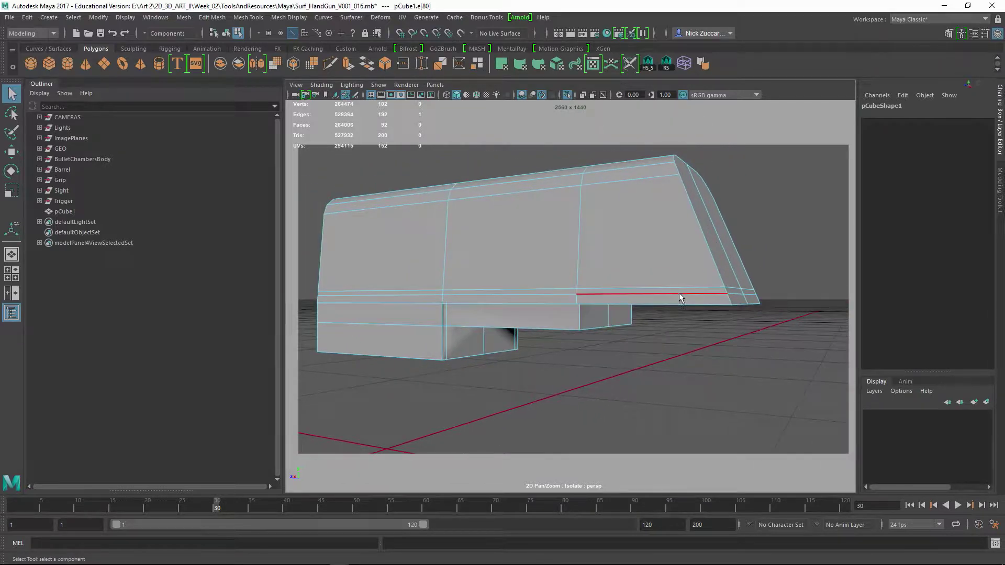
alt+drag(679, 293, 699, 299)
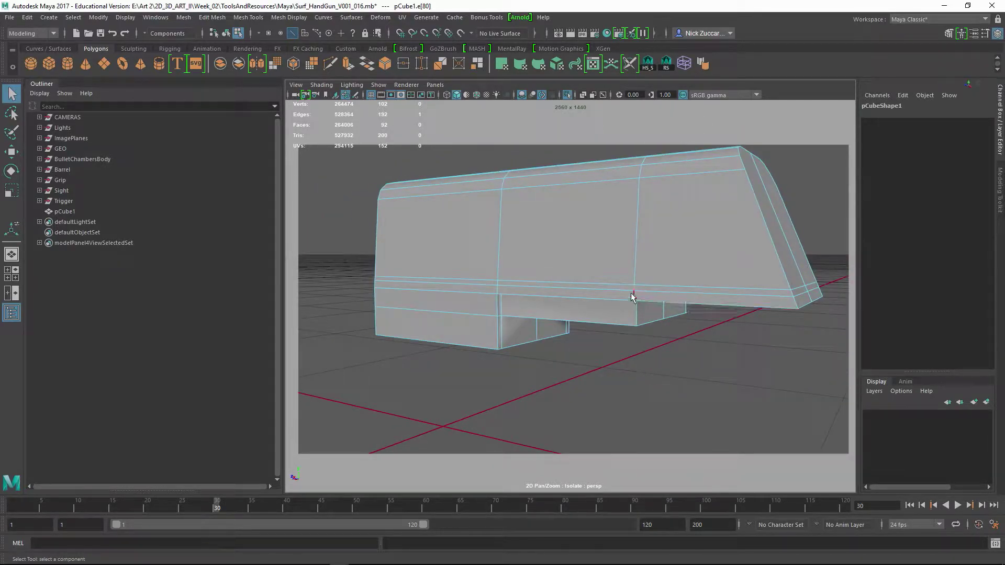
scroll(675, 298, up, 2)
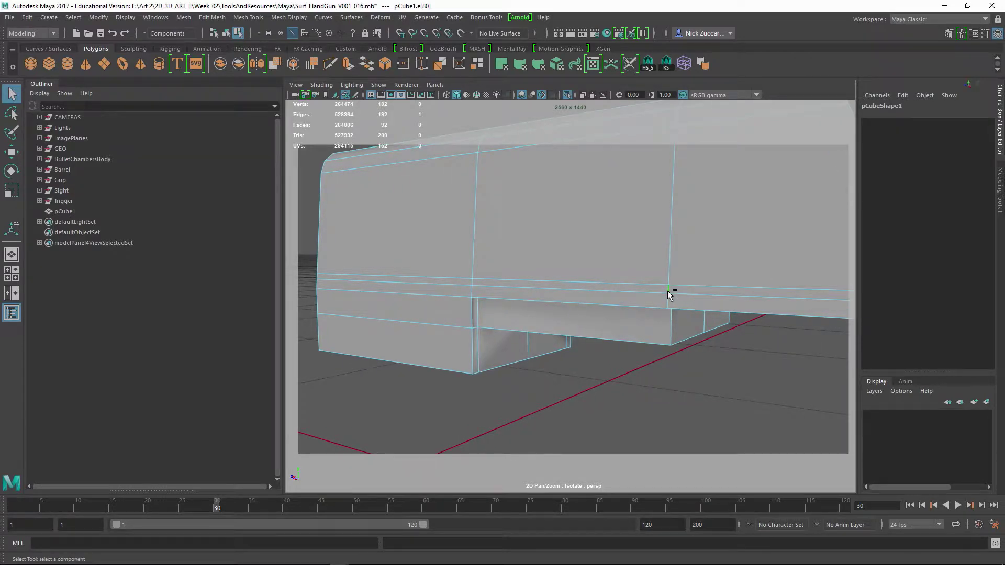
ctrl+right_click(668, 292)
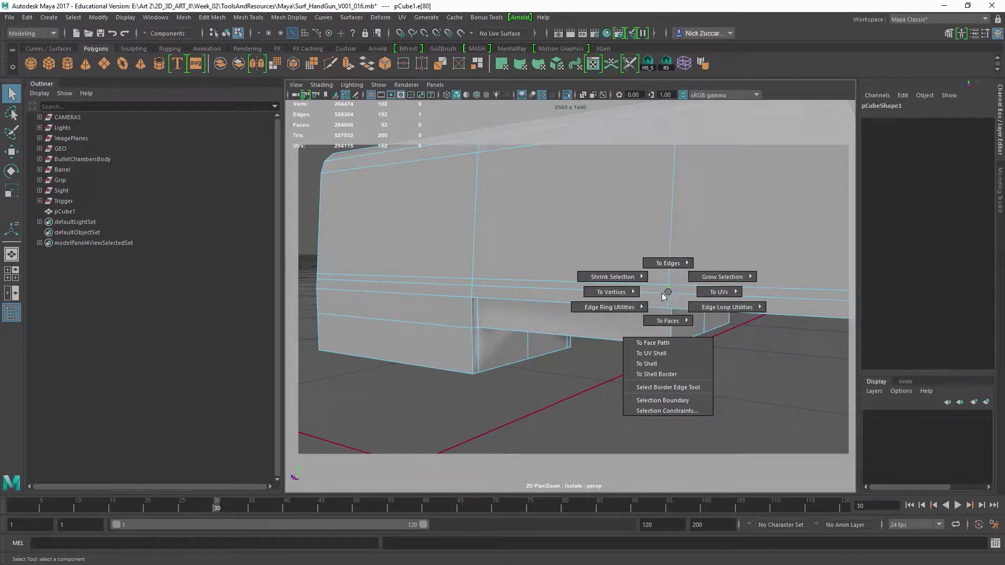
mouse_move(638, 310)
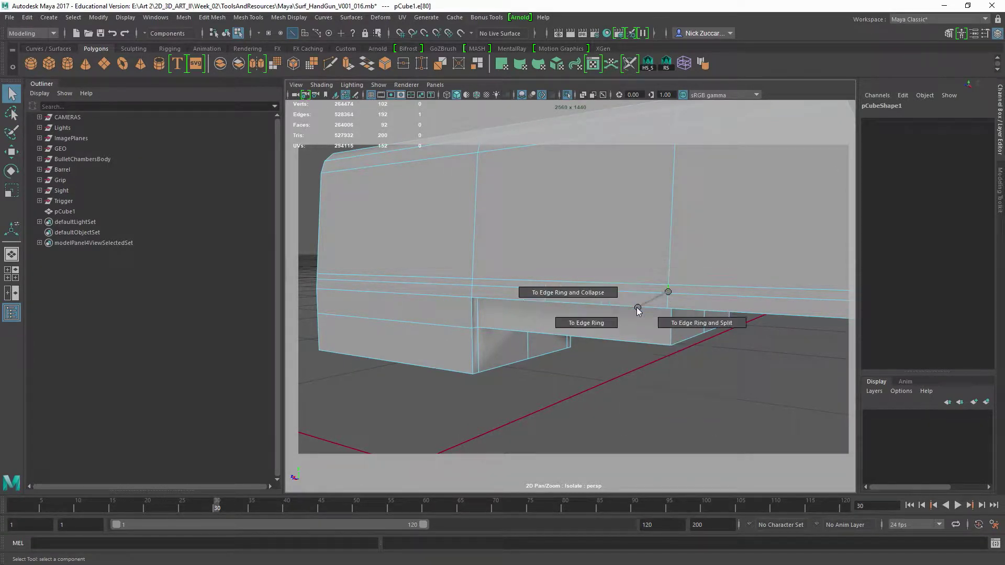
click(613, 324)
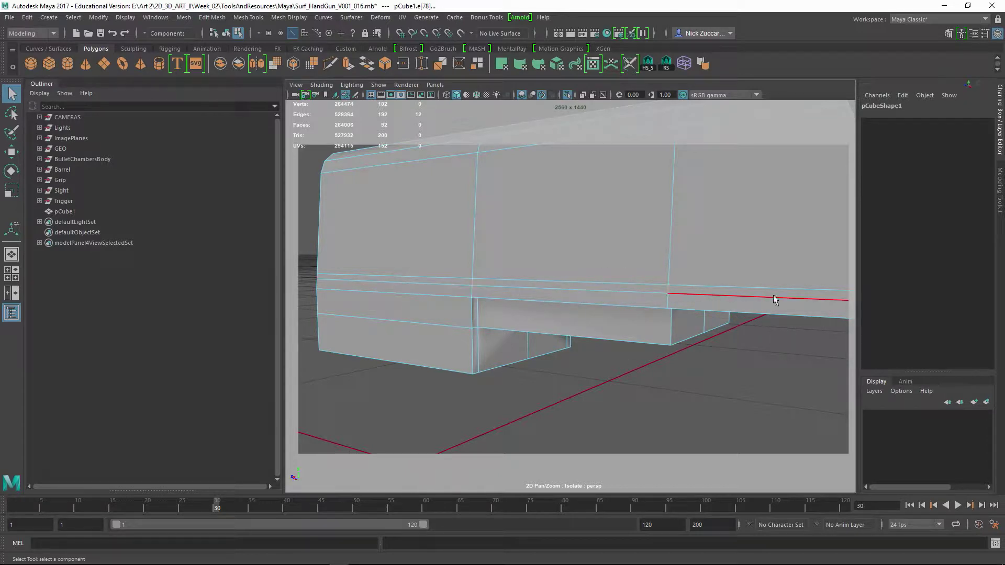
alt+drag(770, 296, 622, 338)
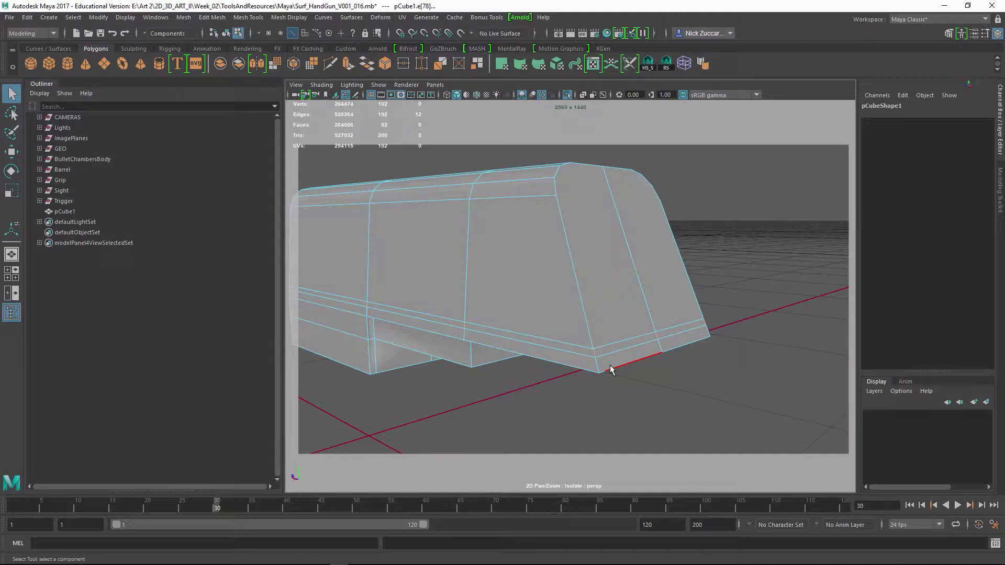
Convert the edge ring to the narrow band of faces around the slide and extrude those faces
key(ctrl+F11)
alt+right_drag(674, 341, 604, 346)
alt+drag(549, 343, 602, 344)
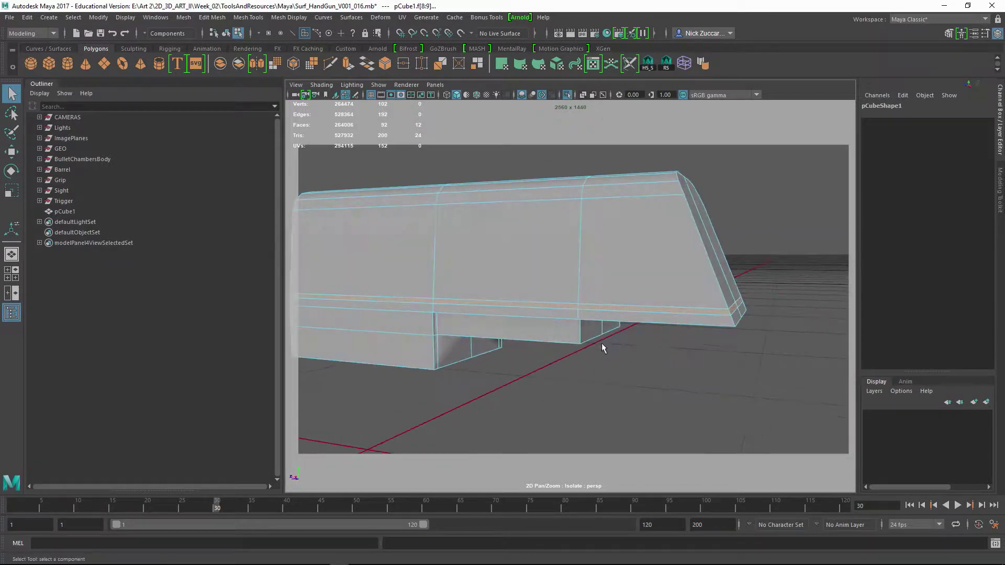
alt+right_drag(601, 343, 662, 357)
mouse_move(662, 357)
alt+mouse_down()
mouse_move(687, 370)
mouse_move(671, 369)
alt+mouse_up()
shift+right_drag(672, 316, 671, 349)
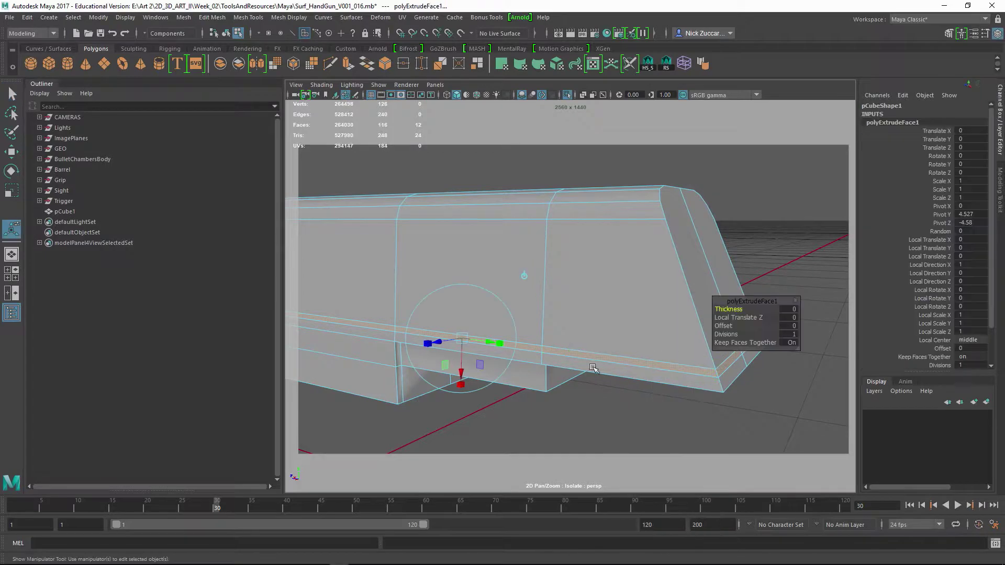
Set the offset of the narrow band's extrusion to 0.01
alt+drag(672, 349, 605, 346)
alt+right_drag(605, 346, 601, 347)
mouse_move(601, 348)
alt+mouse_down()
mouse_move(612, 366)
mouse_move(597, 342)
alt+mouse_up()
alt+right_drag(602, 343, 661, 346)
drag(725, 325, 749, 327)
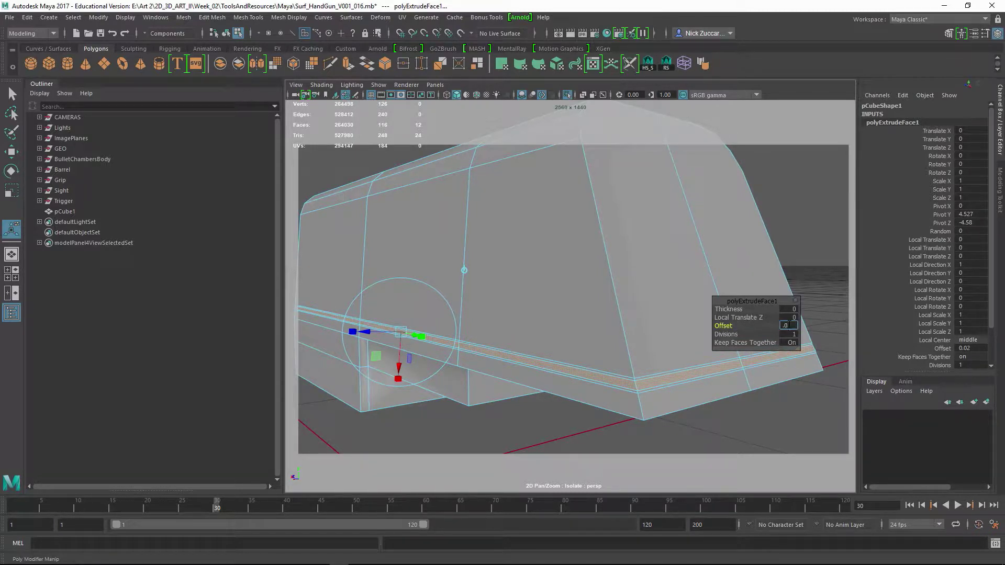
text(1)
key(Return)
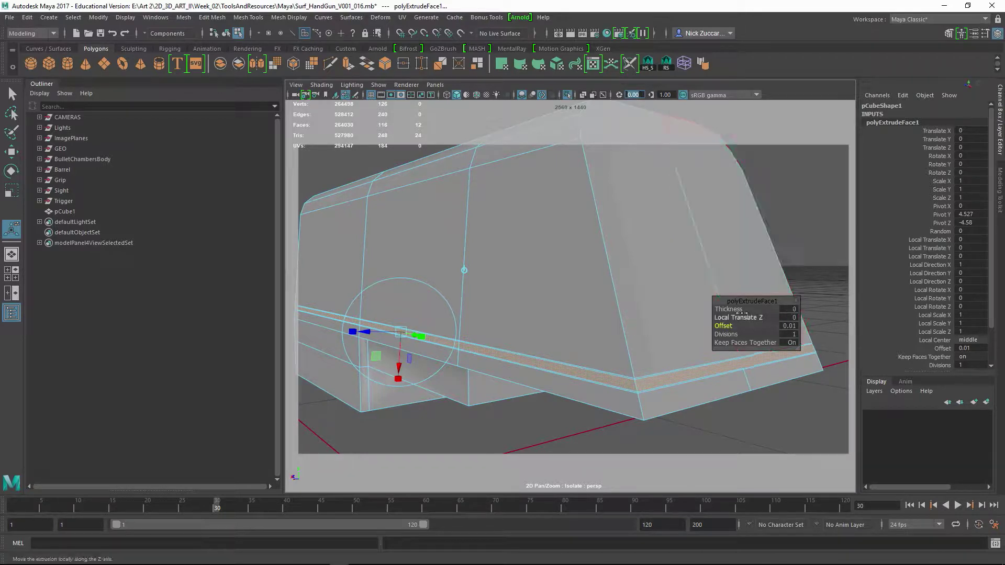
Push the extruded band inward to form a groove with a thickness of -0.06
drag(726, 309, 723, 311)
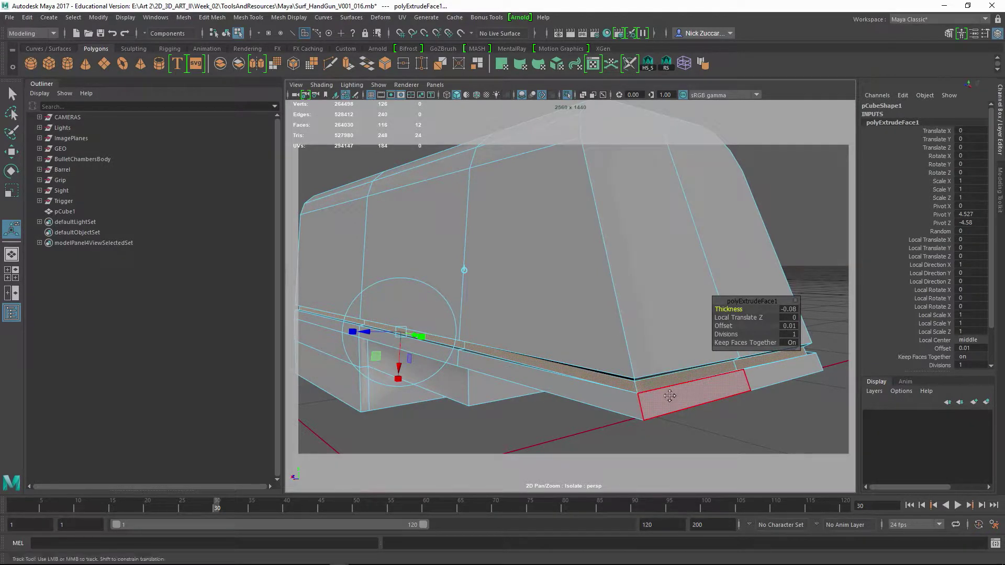
mouse_move(666, 390)
alt+mouse_down()
mouse_move(642, 395)
mouse_move(651, 393)
alt+mouse_up()
alt+middle_drag(650, 379, 671, 383)
alt+drag(670, 383, 660, 388)
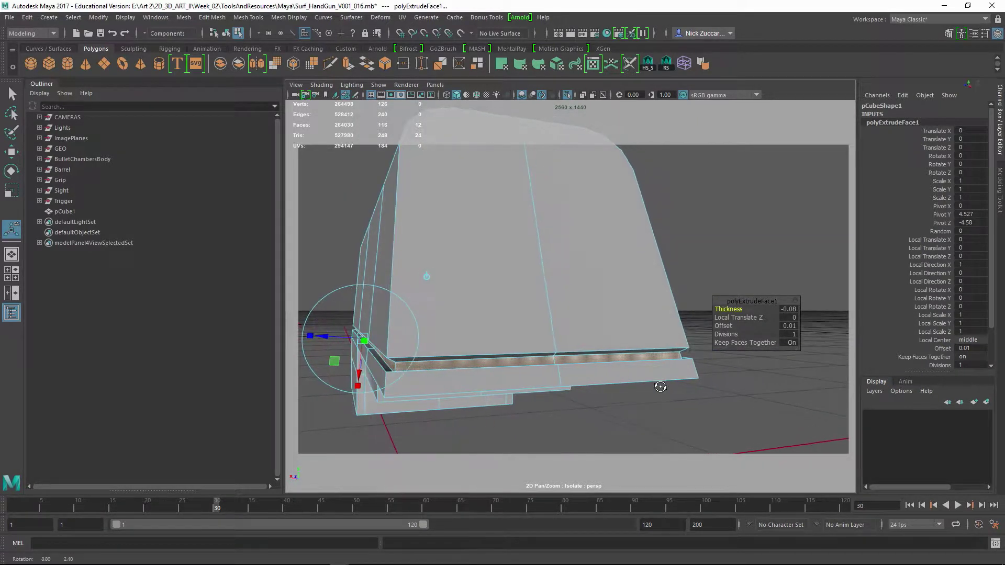
click(793, 310)
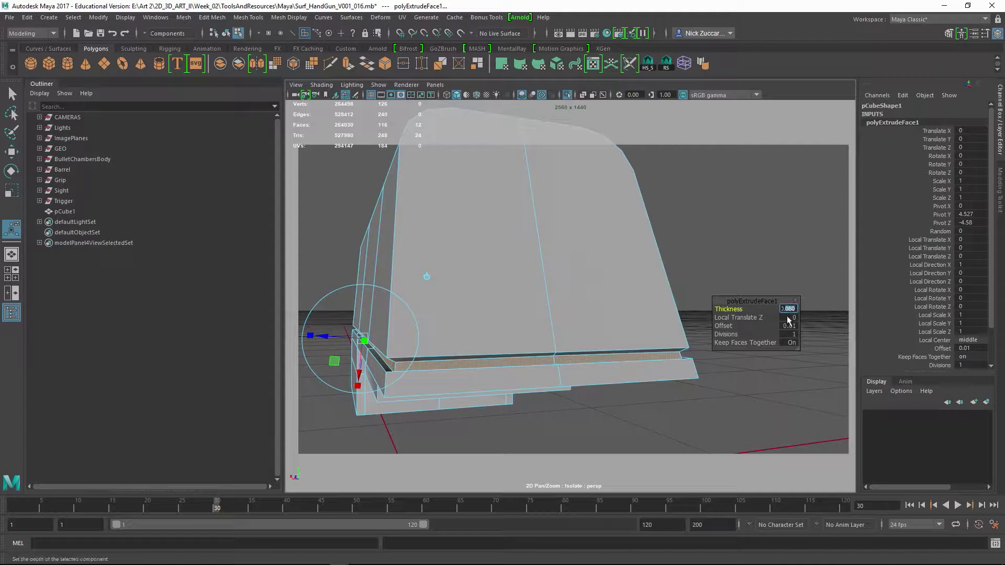
text(-0.06)
key(Return)
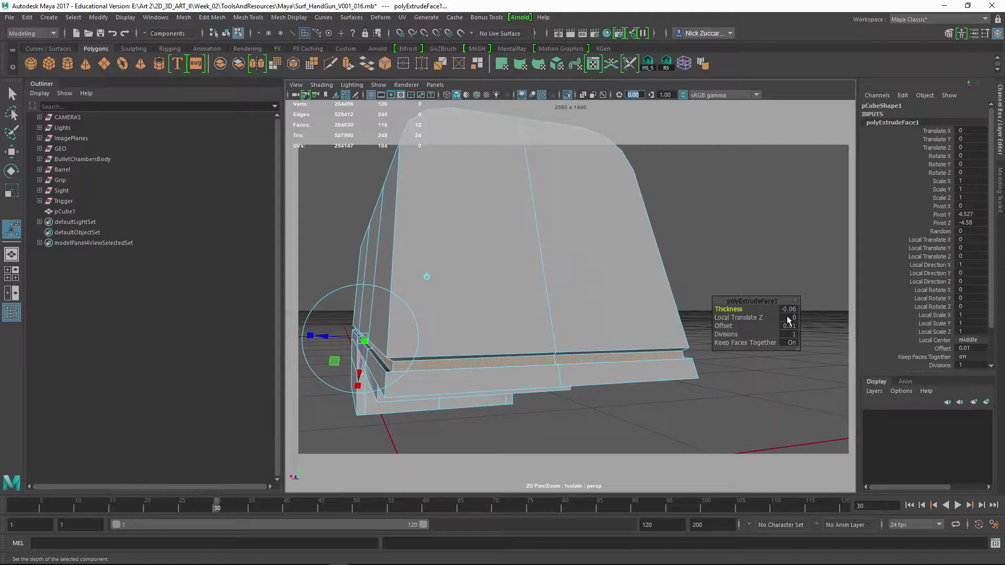
Set the groove extrusion's offset to 0 and return to object selection
mouse_move(553, 331)
alt+mouse_down()
mouse_move(520, 354)
mouse_move(566, 355)
mouse_move(517, 337)
mouse_move(568, 334)
alt+mouse_up()
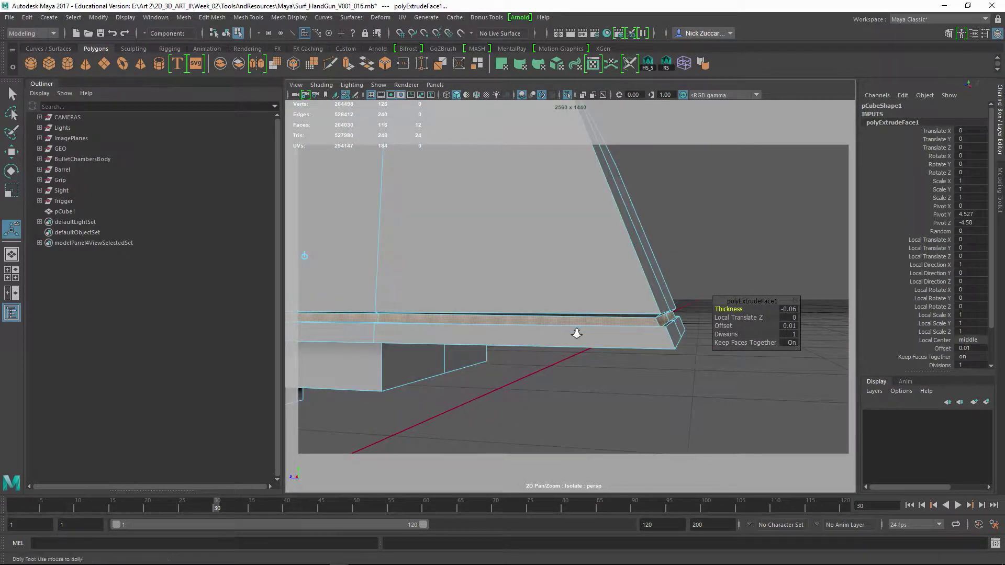
alt+right_drag(576, 334, 518, 316)
alt+middle_drag(518, 316, 619, 336)
alt+drag(618, 336, 547, 332)
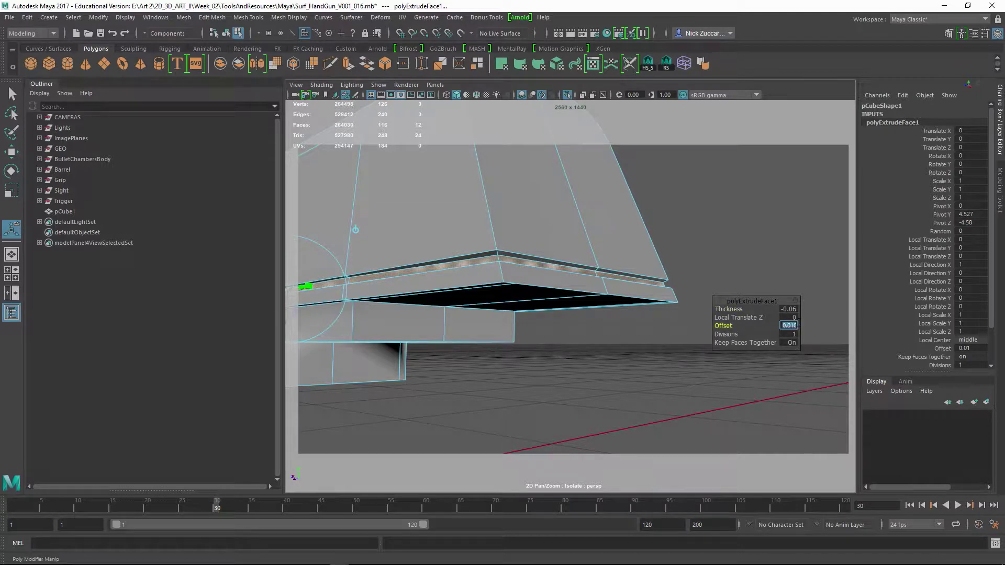
text(0)
key(Return)
alt+drag(633, 357, 556, 312)
key(F8)
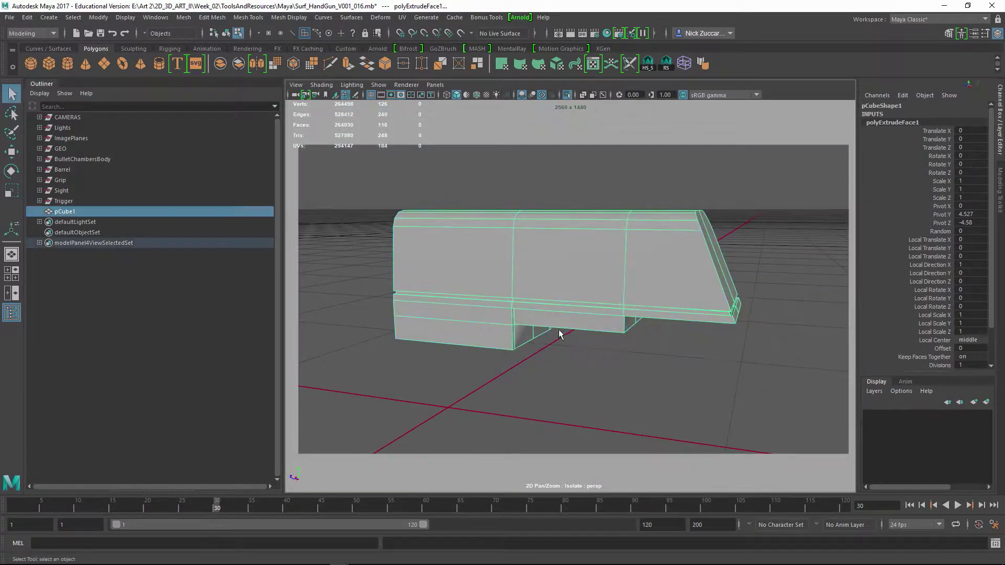
click(566, 386)
alt+drag(628, 331, 641, 273)
Apply Soften/Harden Edge to the slide with an angle of 20 and delete its construction history
click(579, 292)
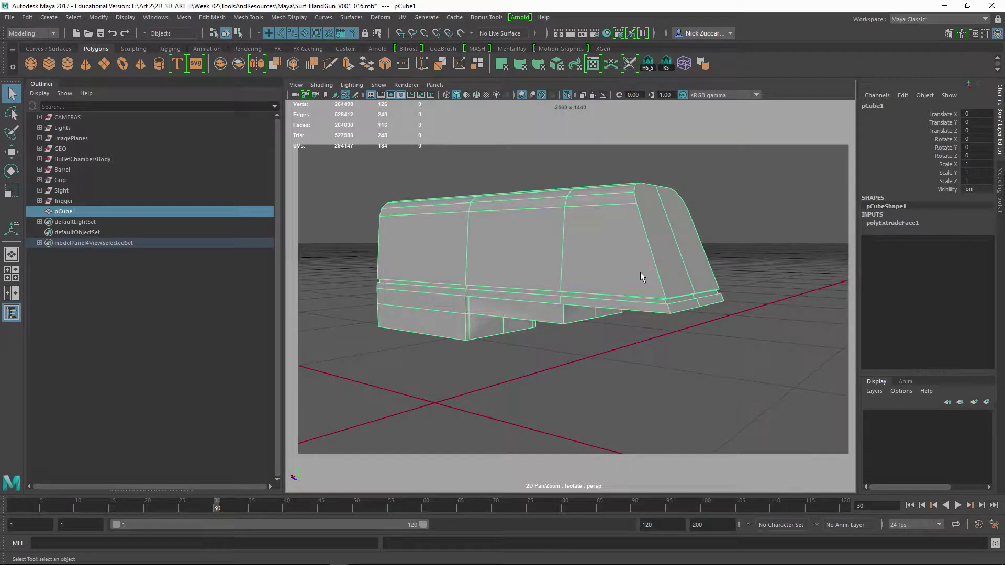
shift+right_click(614, 272)
shift+right_drag(615, 270, 743, 279)
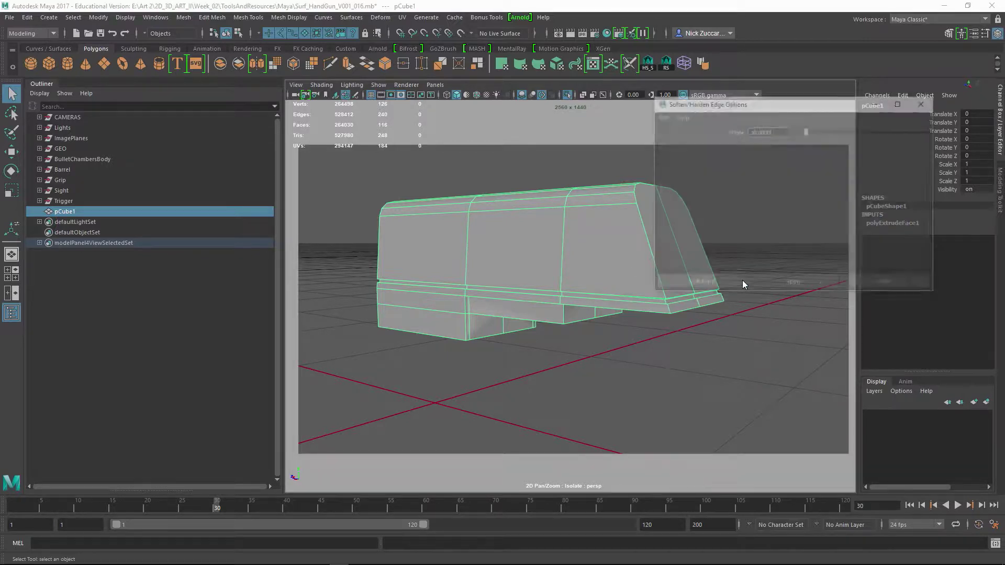
click(793, 284)
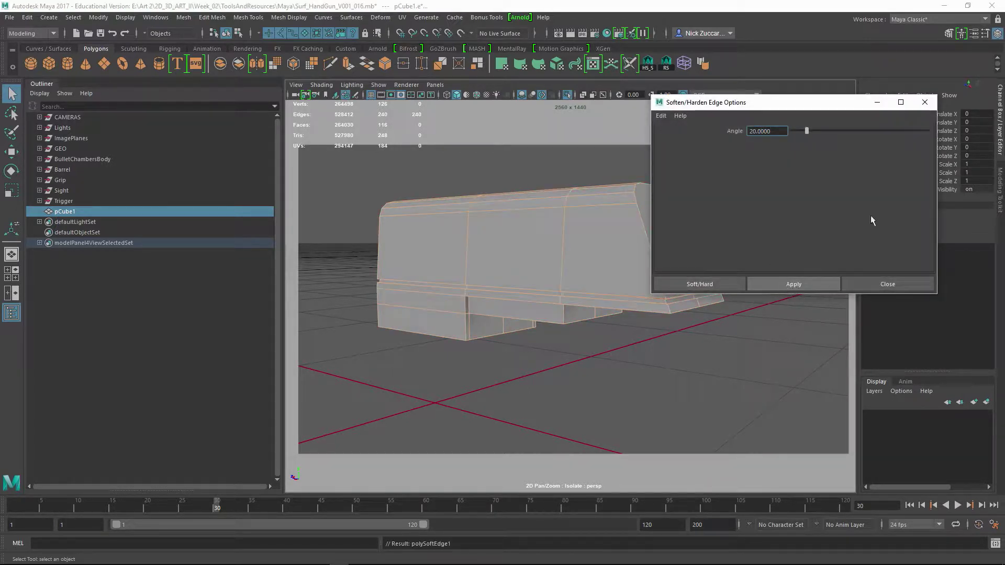
click(925, 102)
click(673, 397)
alt+drag(673, 397, 630, 366)
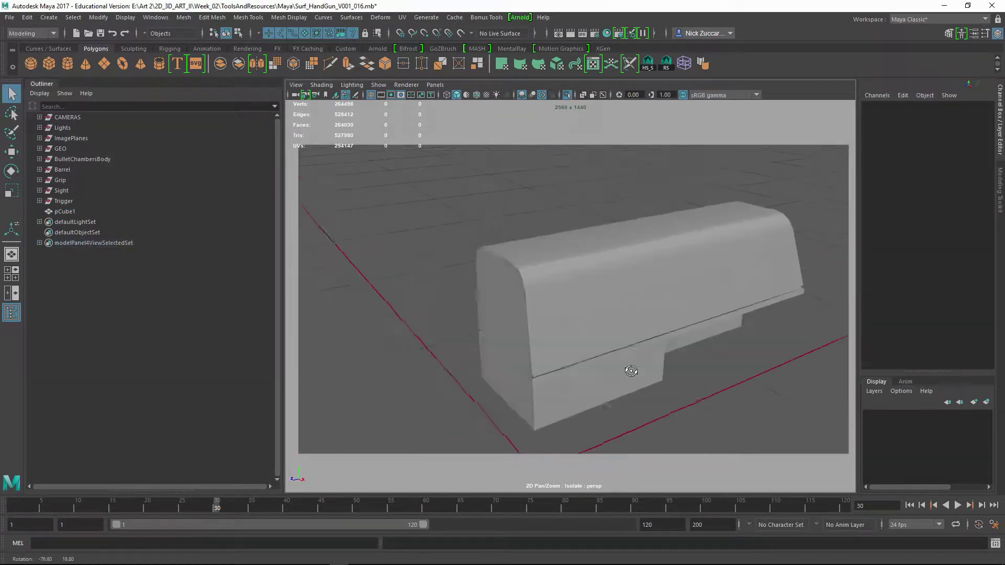
click(624, 348)
alt+drag(686, 395, 684, 399)
click(684, 399)
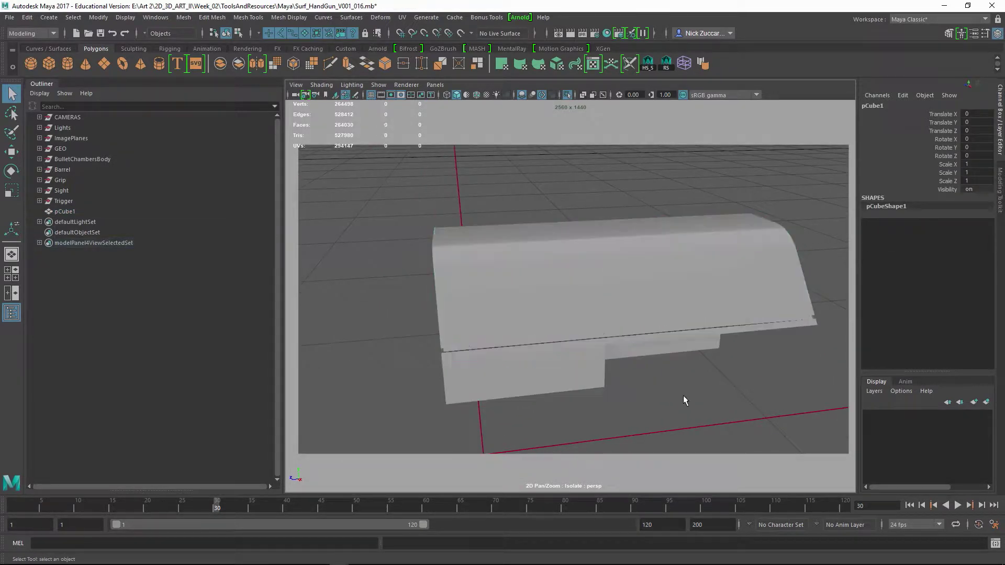
Assign the existing aiStandard1 material to the slide and check its shading from the rear
click(573, 321)
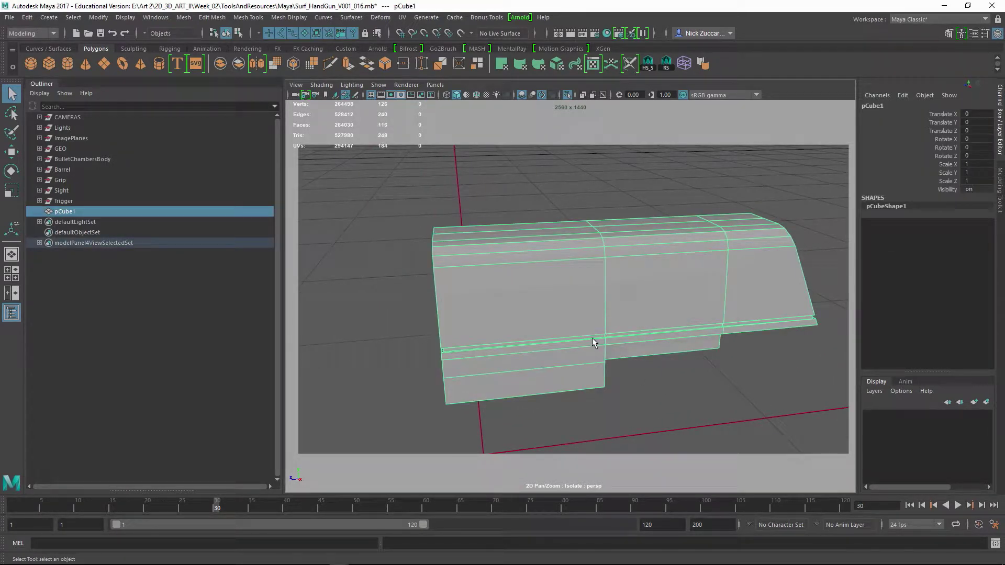
right_click(592, 339)
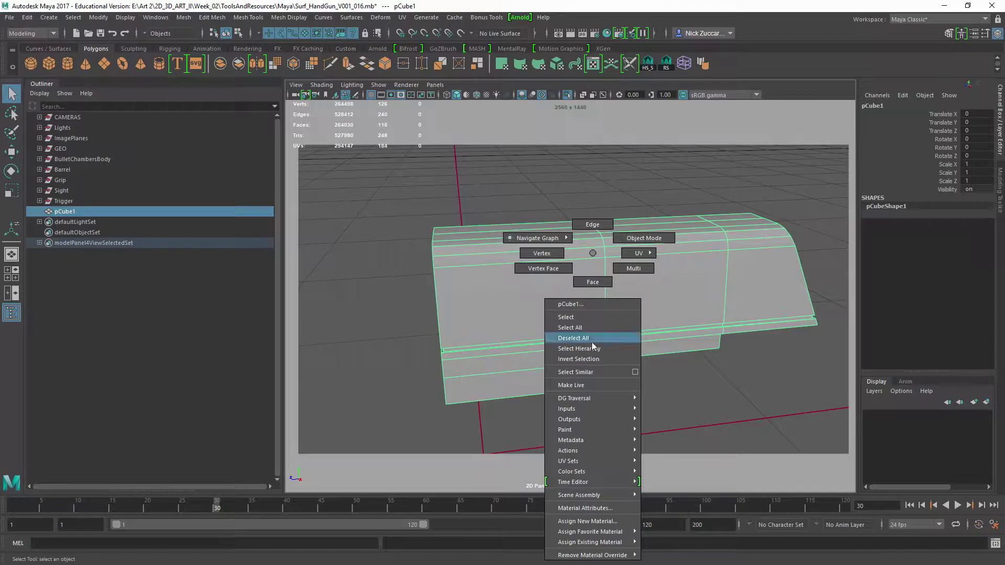
mouse_move(611, 546)
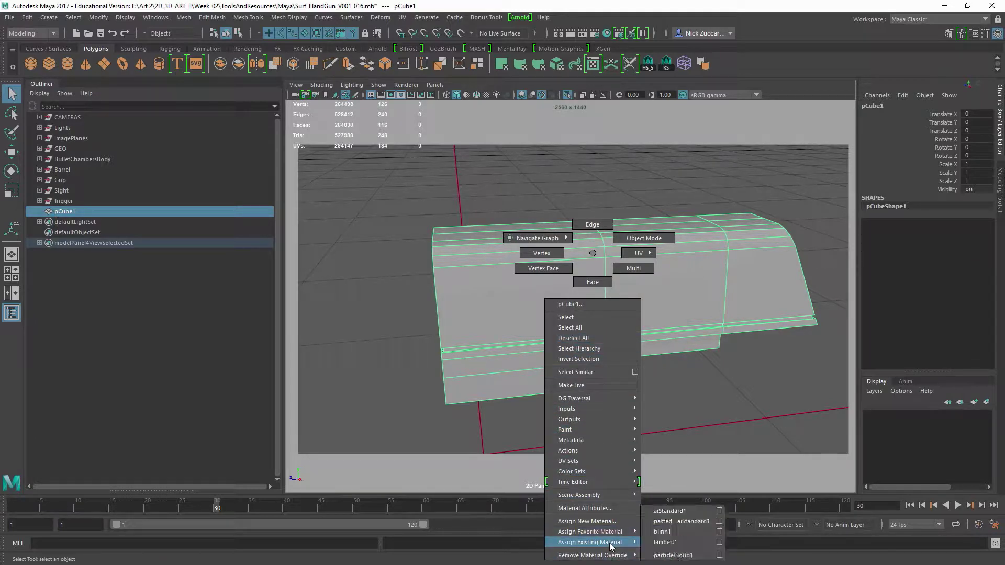
click(672, 512)
click(681, 422)
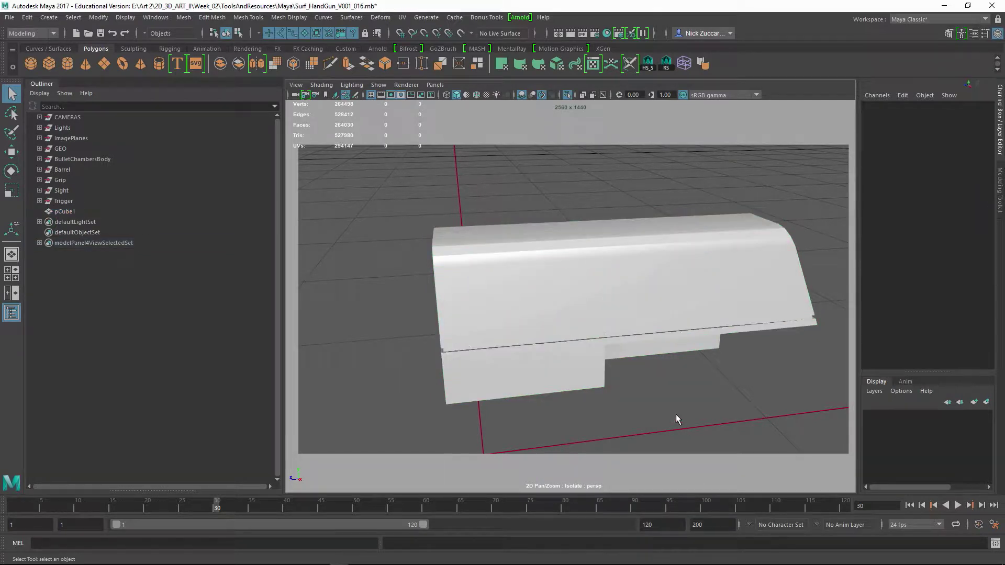
alt+drag(717, 365, 470, 307)
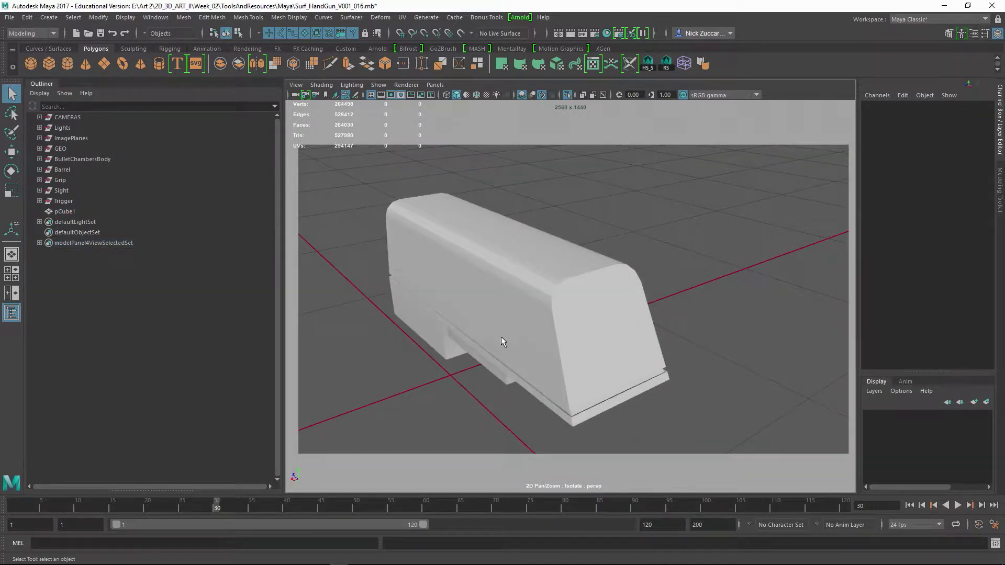
alt+drag(501, 337, 540, 297)
click(544, 309)
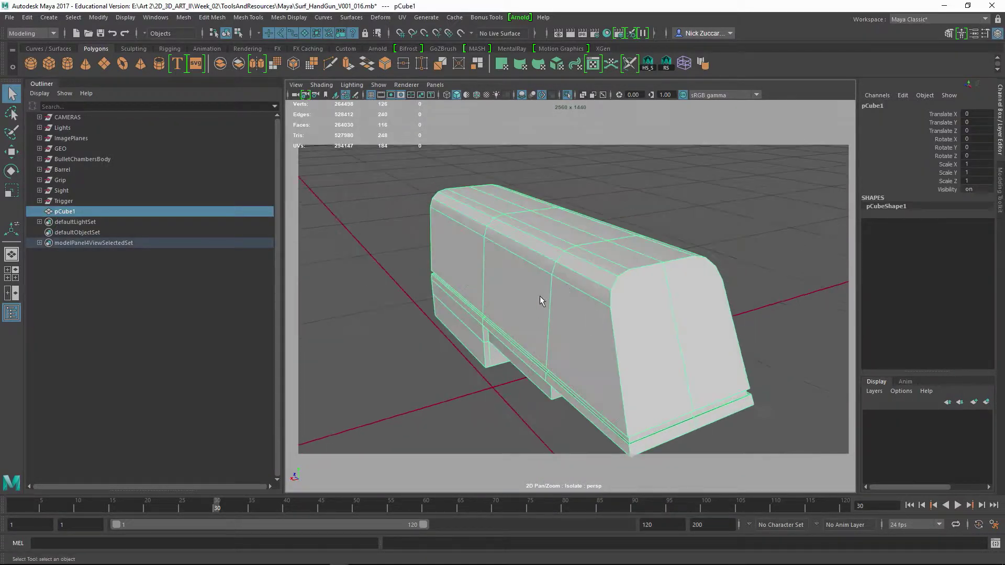
Soften the lengthwise edge loops along the slide's rounded upper corner
right_drag(582, 302, 579, 285)
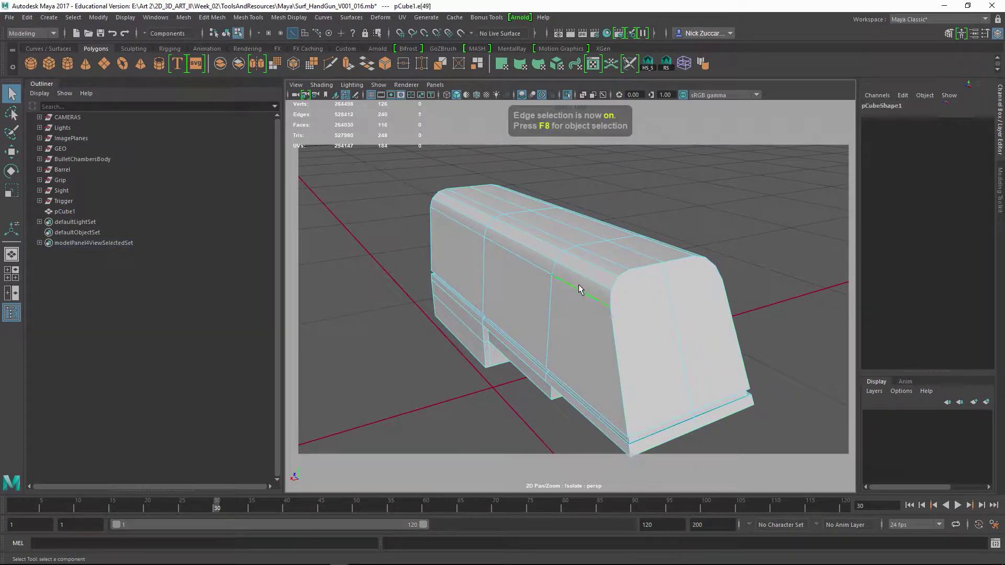
click(589, 278)
shift+double_click(602, 259)
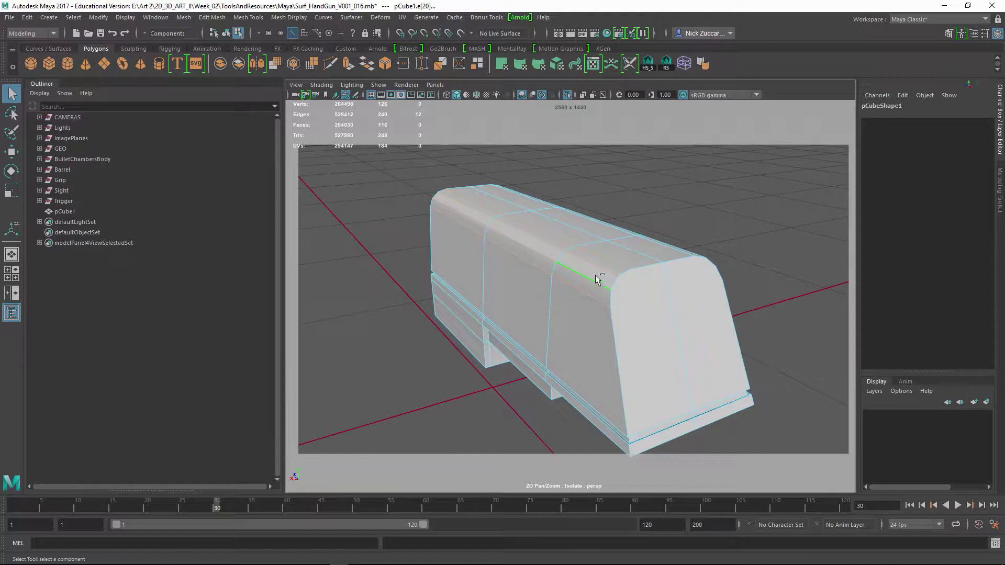
shift+right_drag(596, 276, 669, 274)
alt+drag(624, 285, 681, 315)
Mirror the slide across the world X axis in the negative direction with merged borders, and delete its construction history
key(F8)
click(702, 264)
click(681, 317)
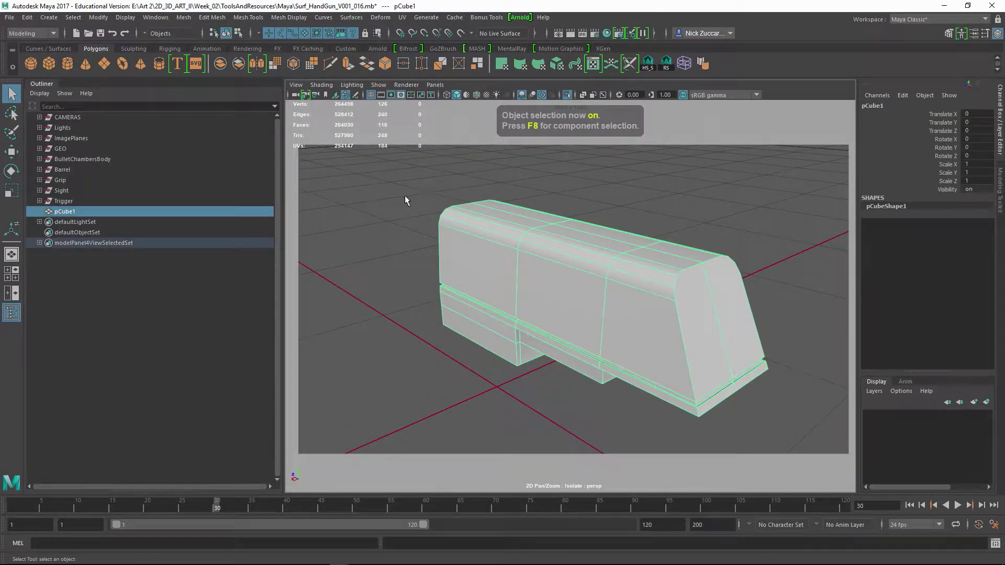
click(259, 64)
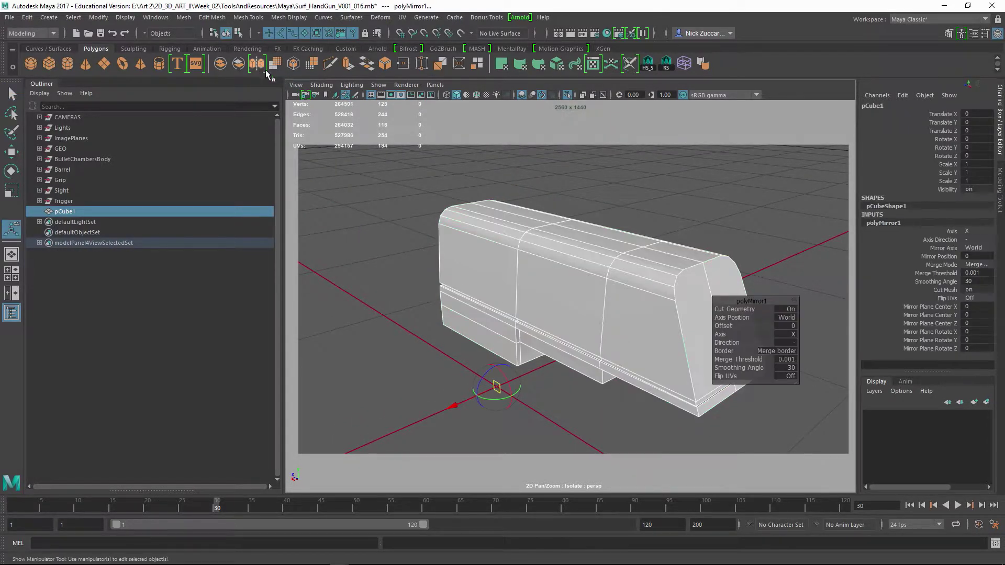
alt+drag(576, 272, 606, 258)
key(alt+shift+d)
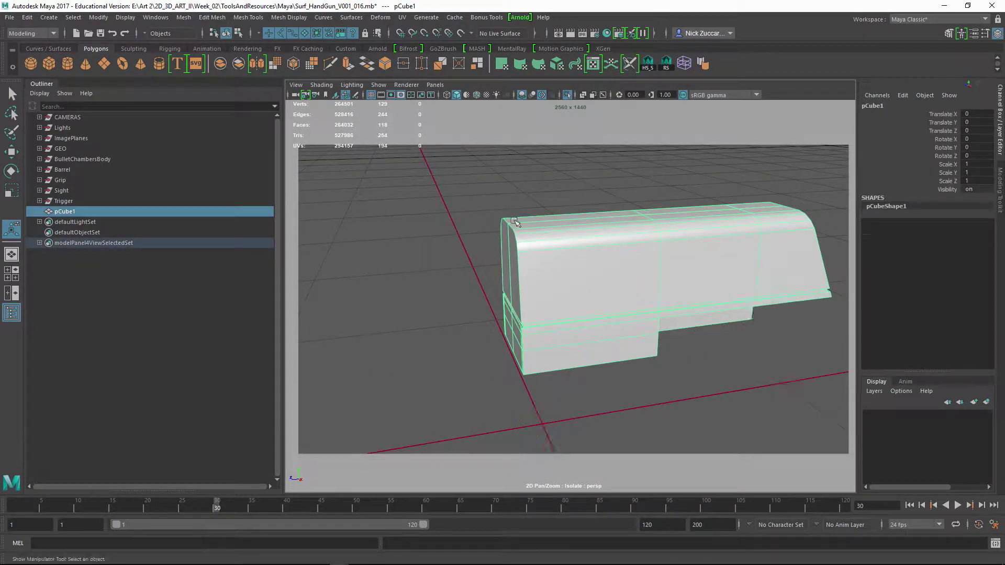
Examine the mirrored slide's shading from several angles, deselected and with smooth preview toggled on and off
click(505, 203)
alt+drag(506, 203, 654, 370)
click(649, 312)
click(640, 385)
click(626, 340)
click(715, 353)
click(589, 265)
key(3)
key(1)
click(631, 368)
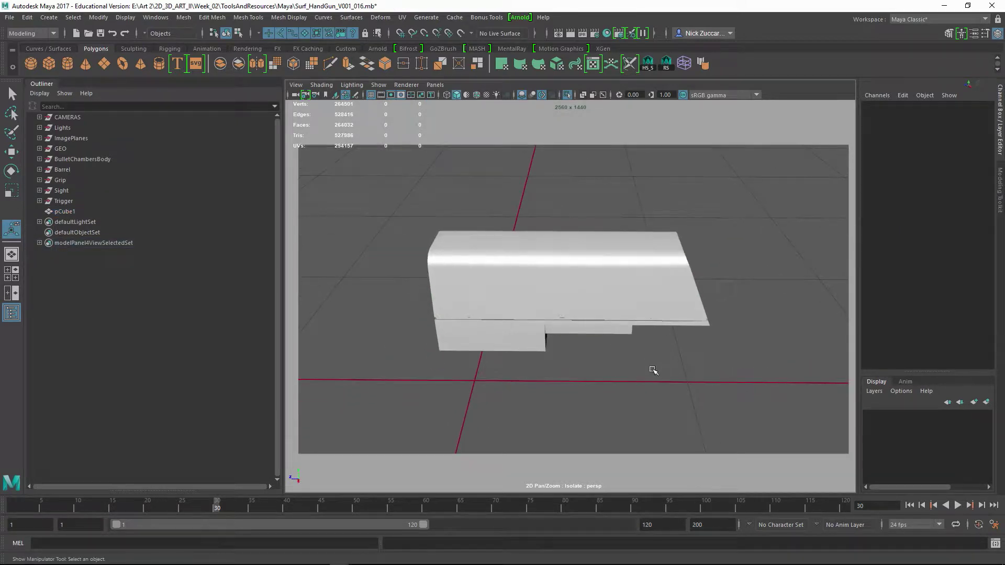
Turn off the View Selected isolation to show the slide in place on the whole gun
click(378, 85)
mouse_move(387, 103)
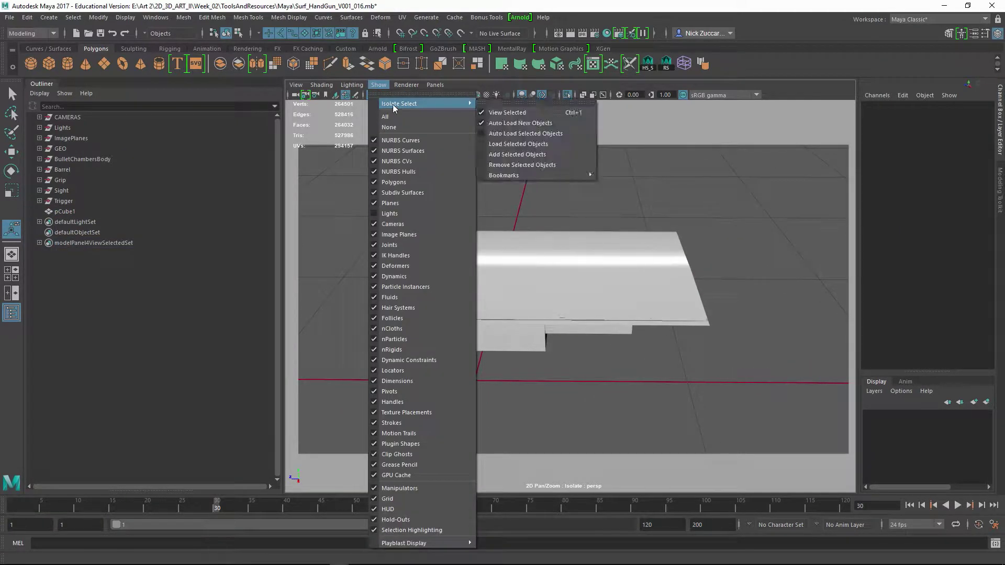
click(504, 111)
alt+drag(749, 297, 728, 408)
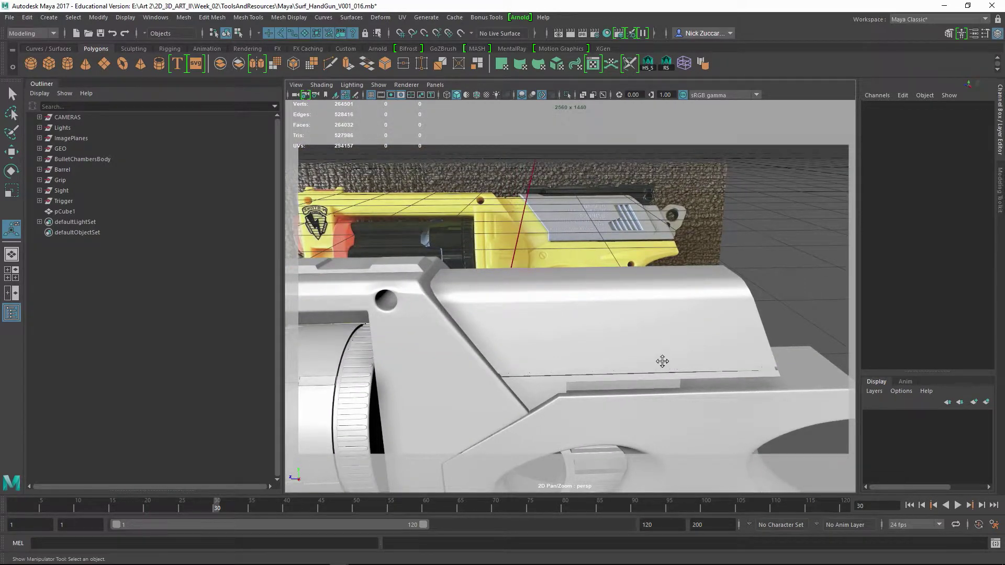
alt+middle_drag(663, 362, 676, 376)
alt+drag(617, 369, 629, 370)
Slice a diagonal Multi-Cut through the slide's front in the side view, parallel to the frame's slanted edge
click(569, 367)
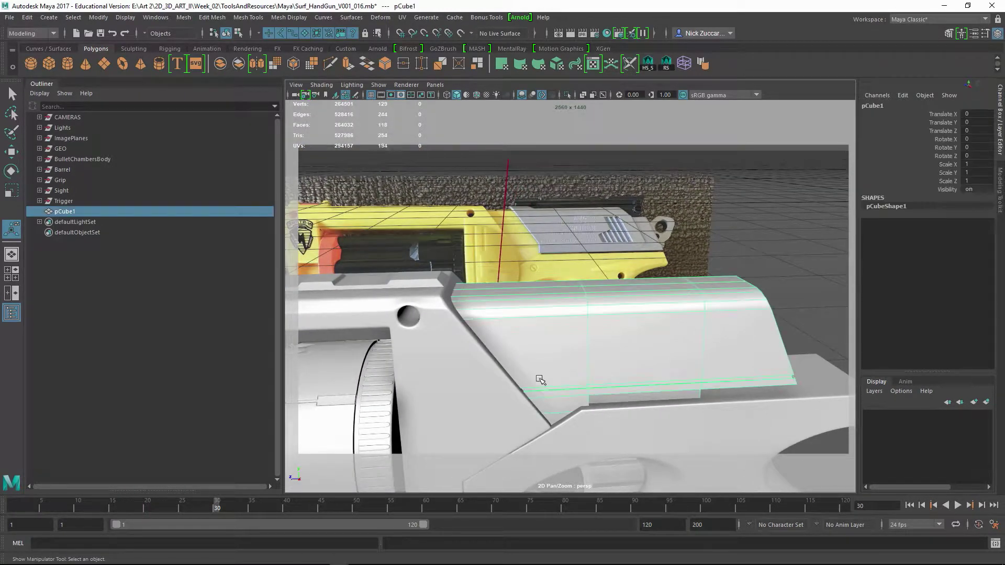
key(space)
key(space)
alt+middle_drag(576, 317, 612, 355)
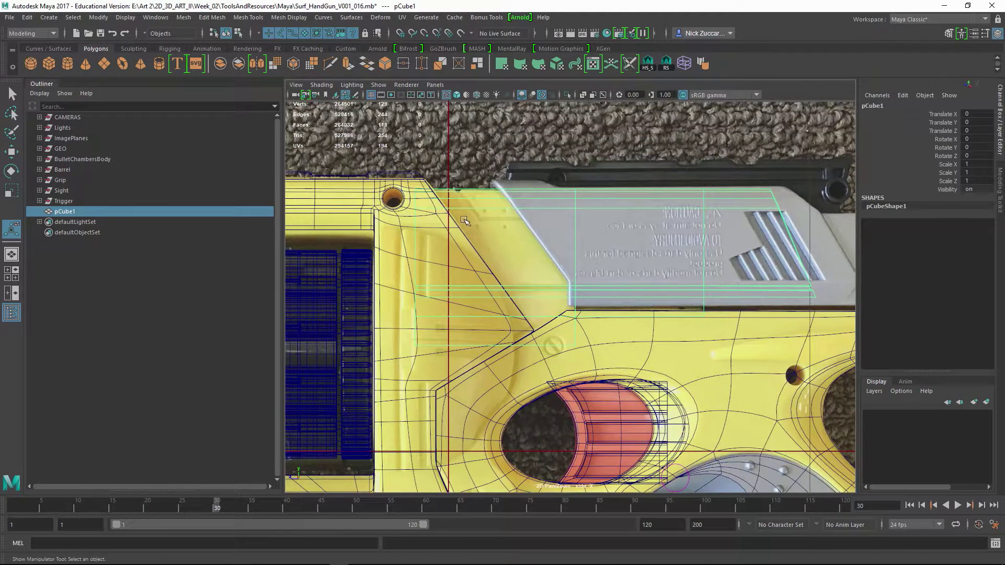
alt+middle_drag(519, 278, 503, 300)
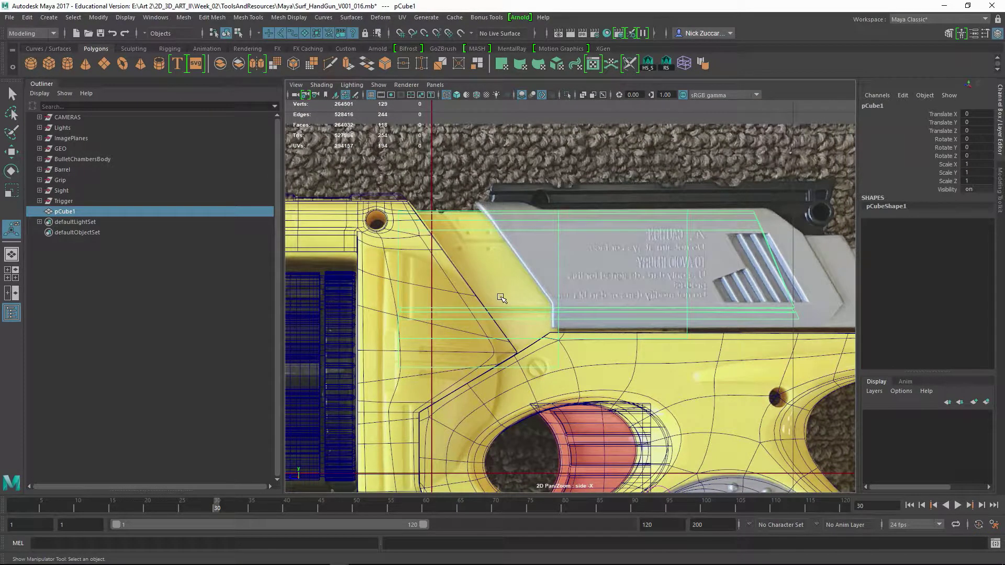
shift+right_drag(505, 284, 451, 284)
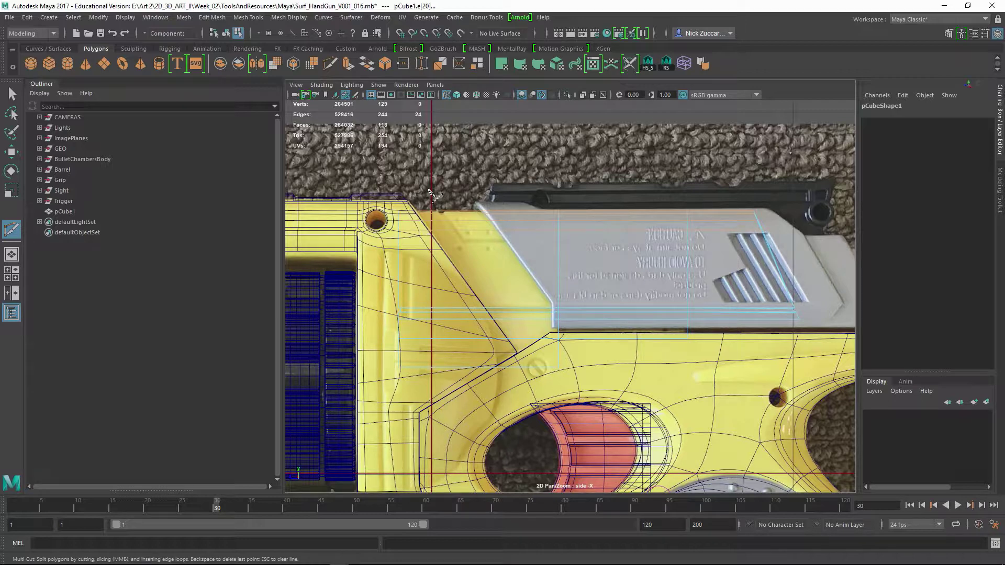
click(429, 190)
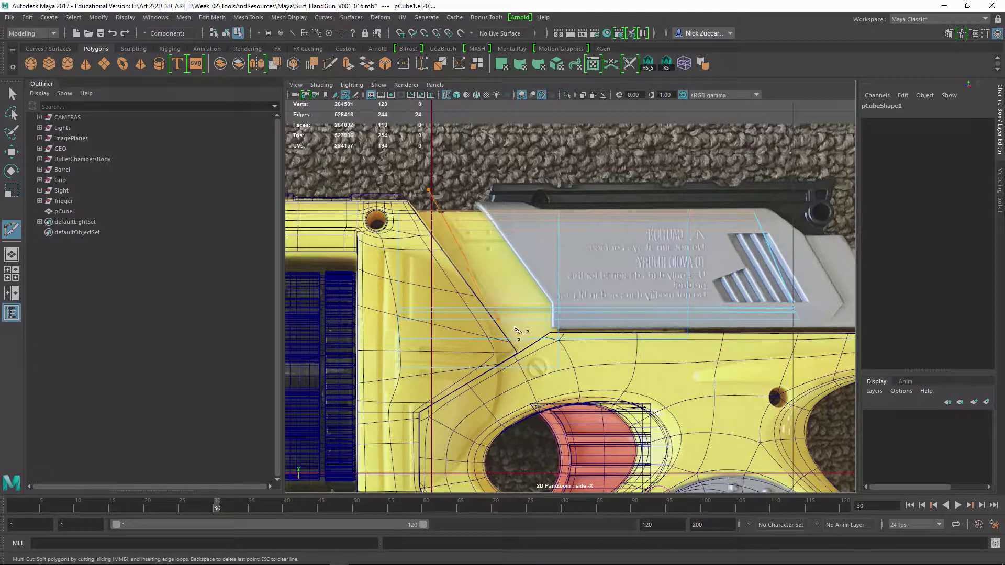
click(570, 402)
key(Return)
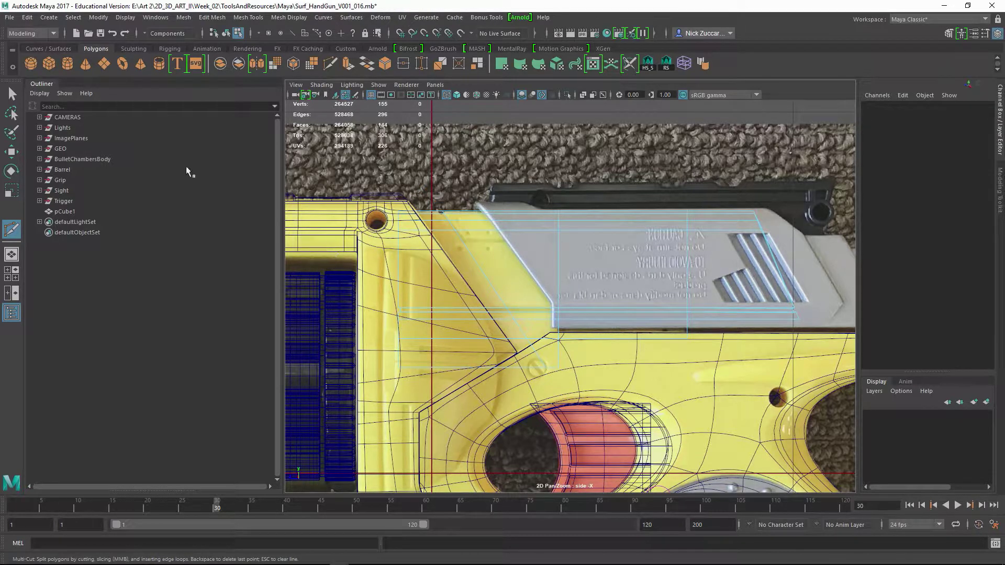
click(12, 94)
Bevel the new diagonal edge loop at the slide's front with a fraction of 0.18
key(space)
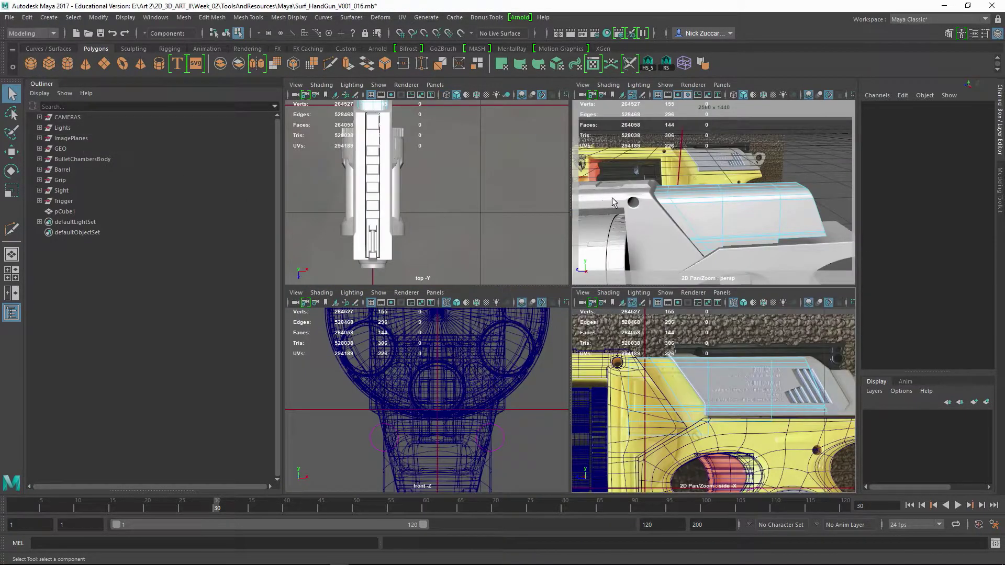
key(space)
alt+right_drag(479, 185, 498, 193)
alt+drag(506, 195, 529, 240)
right_drag(535, 286, 527, 264)
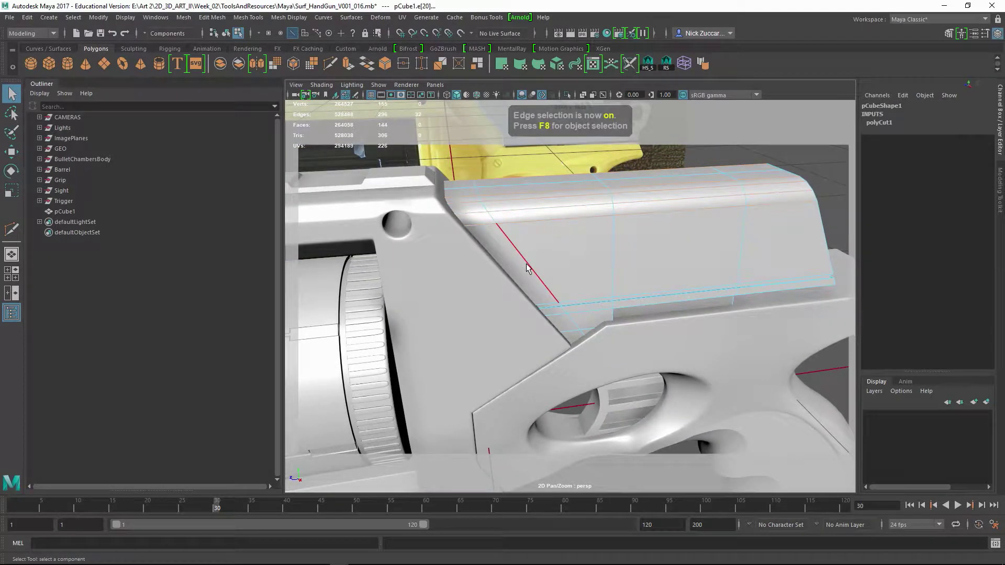
double_click(526, 263)
alt+drag(534, 265, 502, 295)
shift+right_drag(494, 295, 535, 297)
alt+drag(539, 296, 660, 313)
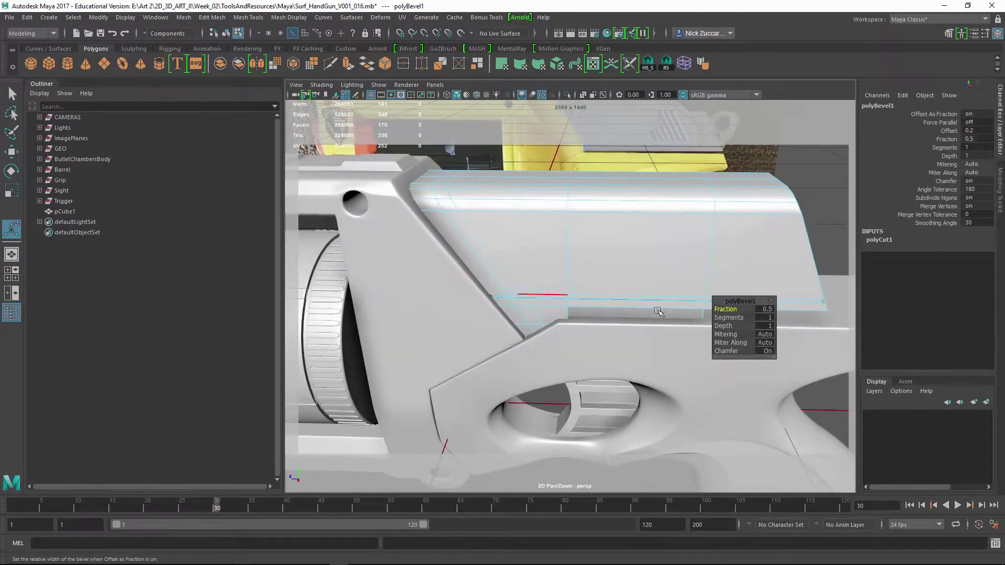
drag(723, 310, 709, 315)
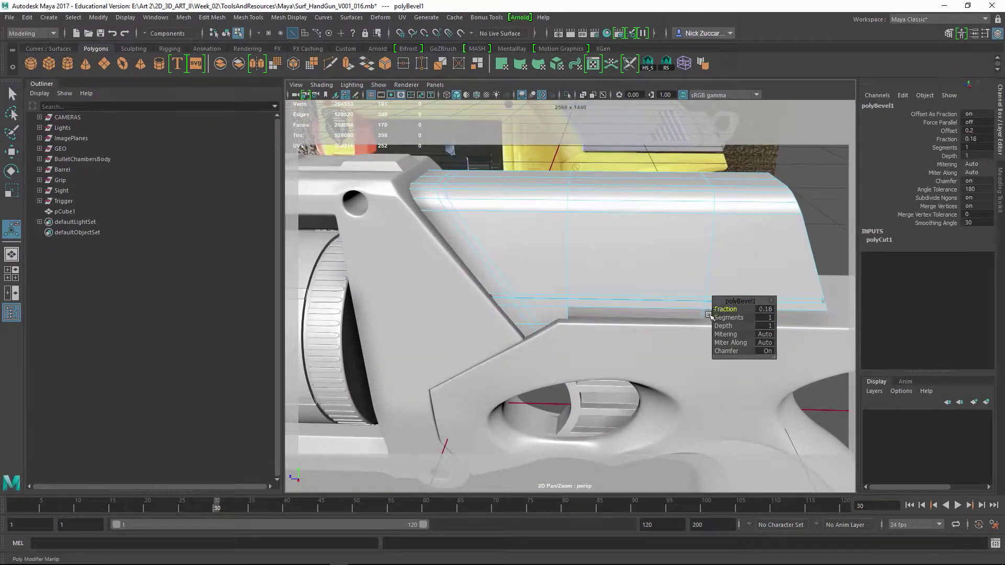
Compare the bevelled diagonal band with the reference photo in the side view
key(space)
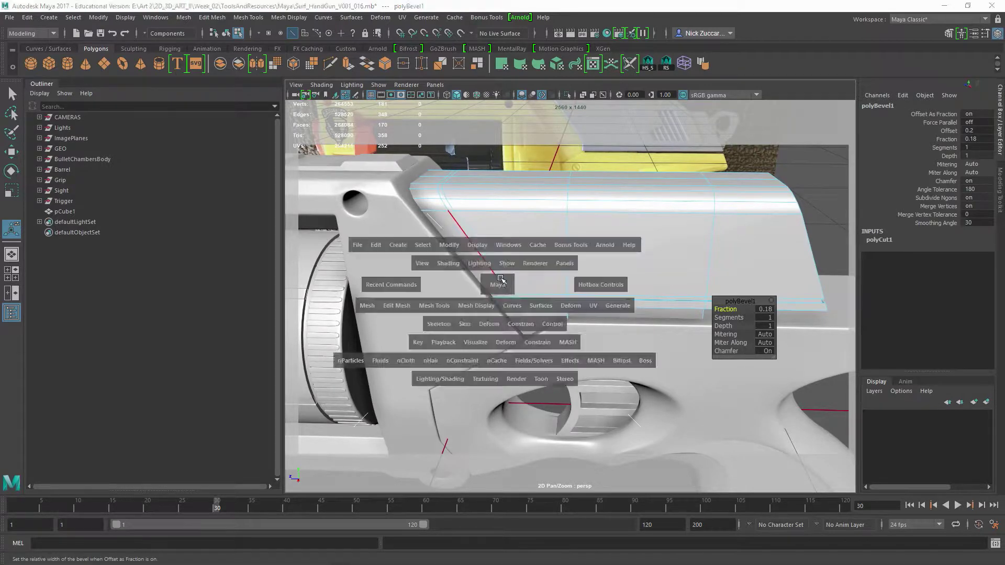
key(space)
alt+middle_drag(545, 255, 552, 303)
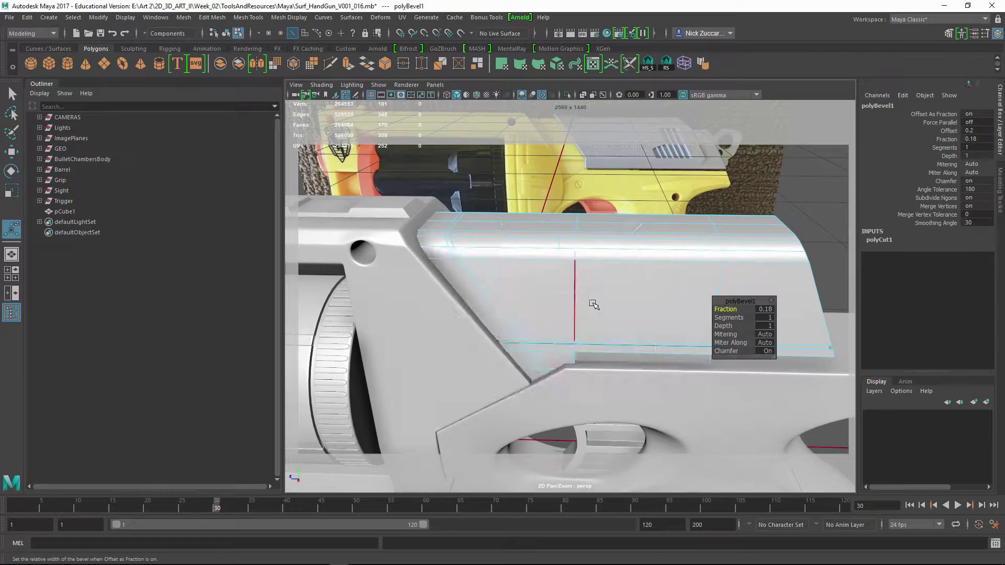
key(space)
alt+middle_drag(665, 386, 655, 371)
alt+right_drag(654, 371, 671, 374)
key(space)
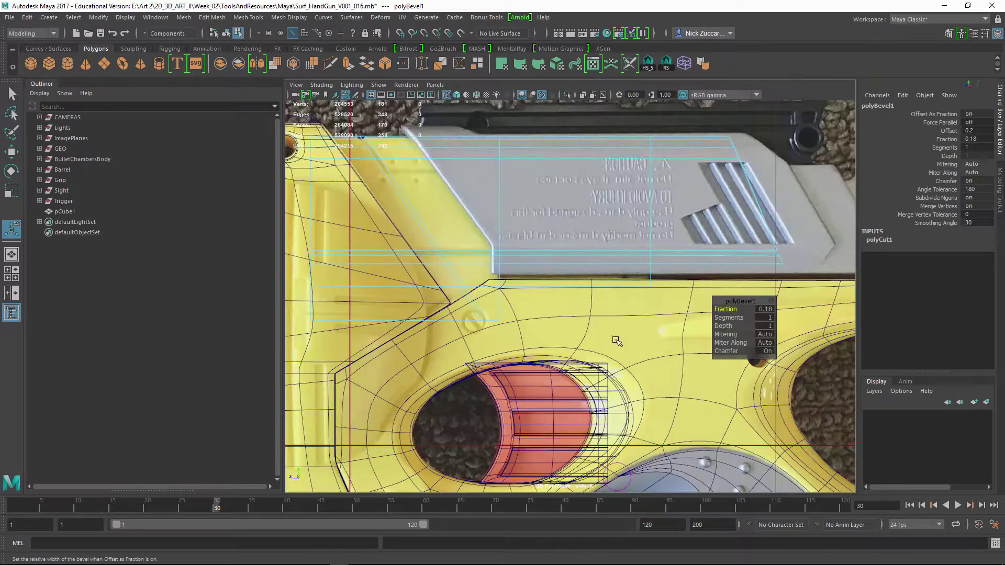
alt+middle_drag(618, 241, 623, 338)
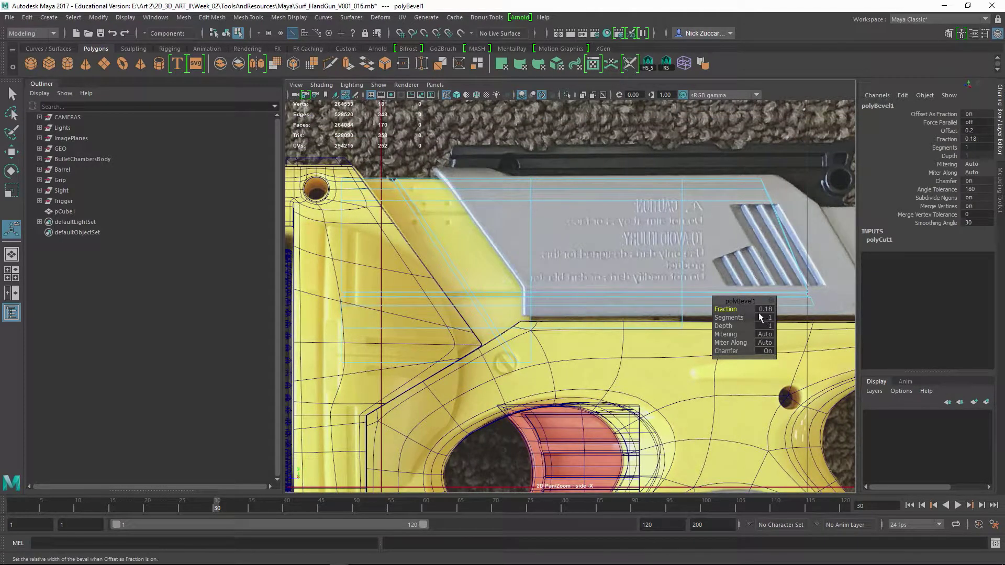
alt+middle_drag(497, 267, 593, 349)
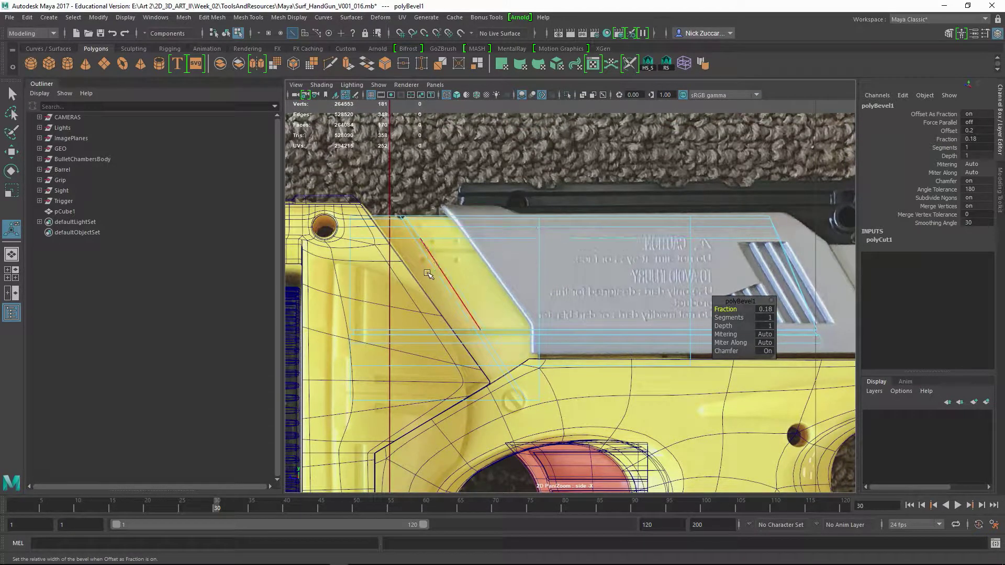
alt+middle_drag(598, 257, 626, 231)
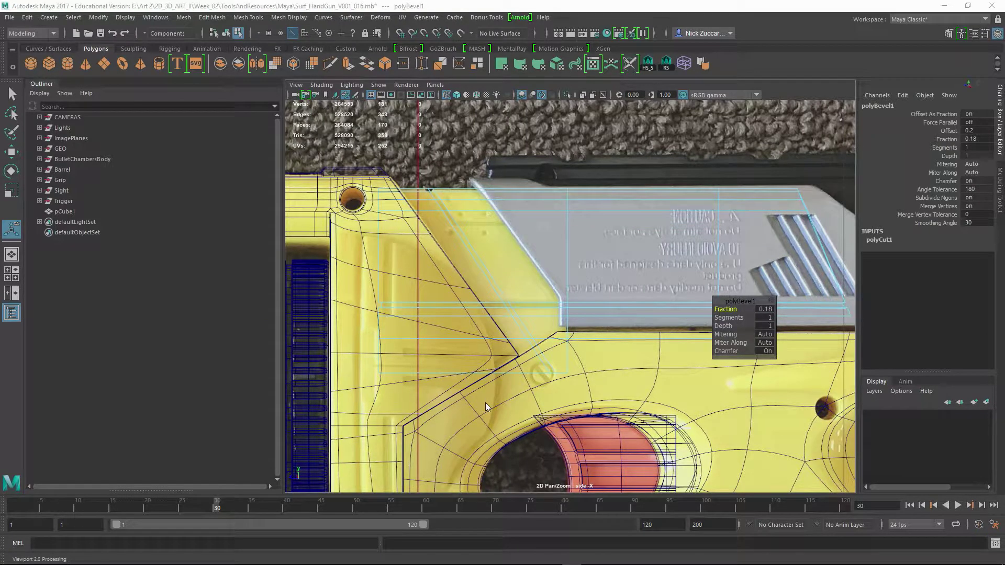
Insert a horizontal edge loop along the slide's side with Multi-Cut, just below the rounded upper corner
click(541, 212)
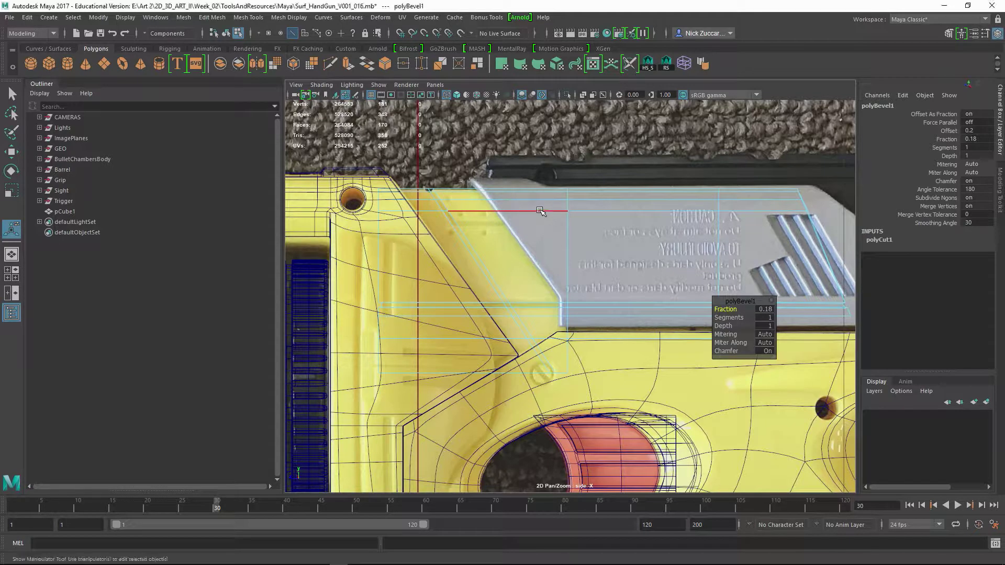
right_drag(540, 212, 495, 218)
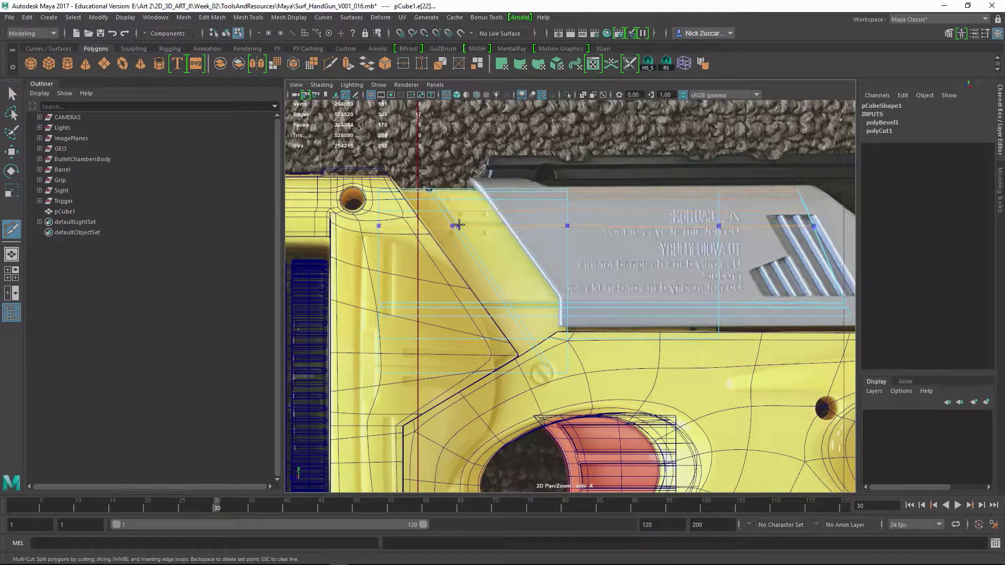
ctrl+click(459, 225)
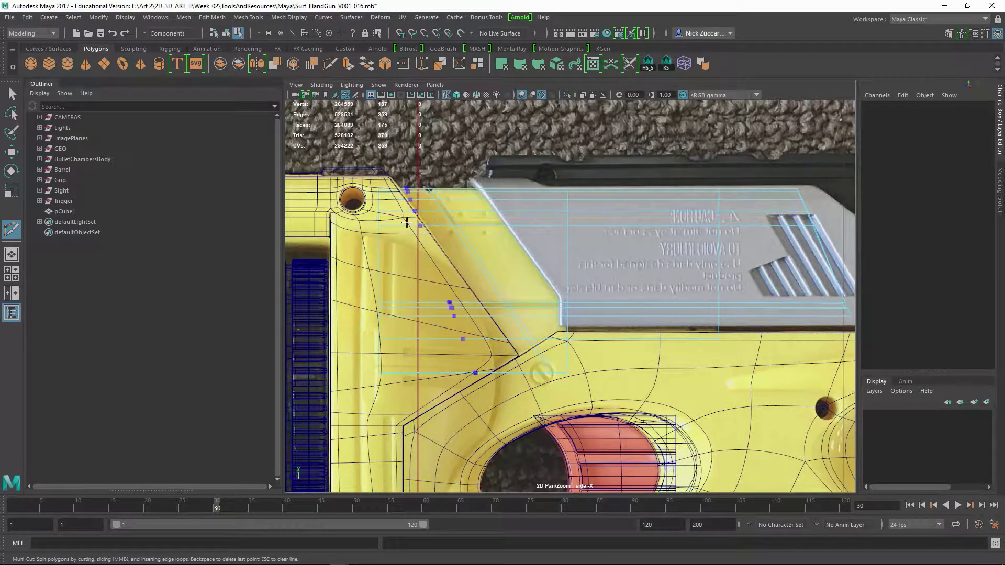
Undo the stray vertical loop at the slide's front and insert a second horizontal loop just above the first
ctrl+click(379, 222)
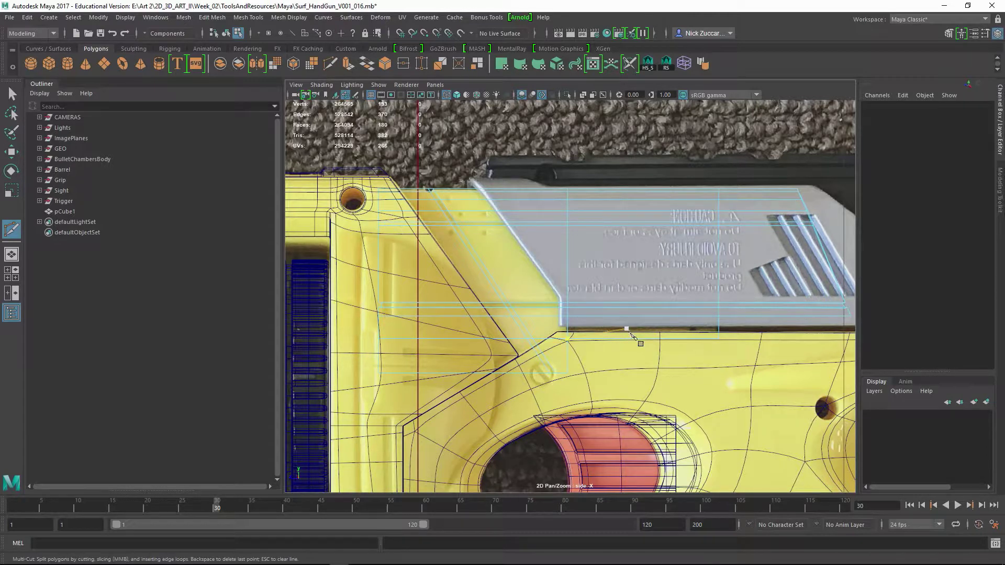
key(ctrl+z)
scroll(610, 331, up, 6)
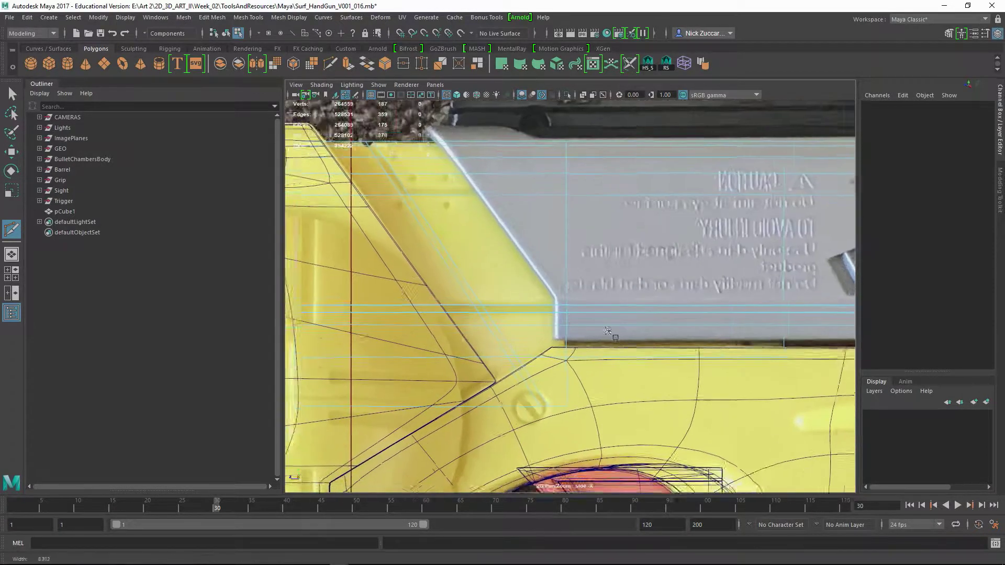
alt+middle_drag(615, 324, 854, 442)
alt+middle_drag(518, 293, 586, 320)
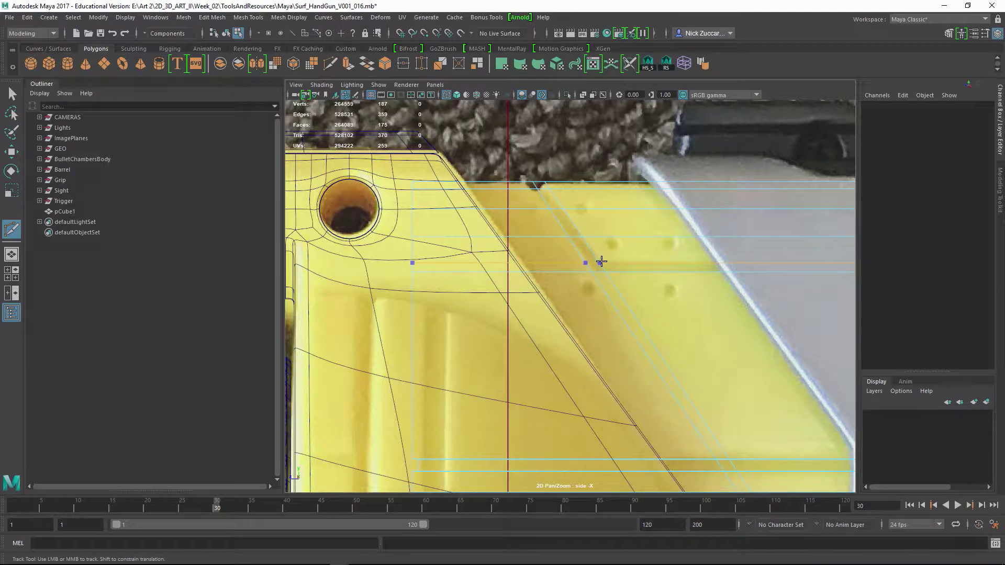
ctrl+click(601, 262)
Check the new loops in the perspective view, leave Multi-Cut, and switch to Photos to examine the slot in the reference photo
alt+right_drag(715, 307, 588, 298)
alt+middle_drag(588, 298, 539, 297)
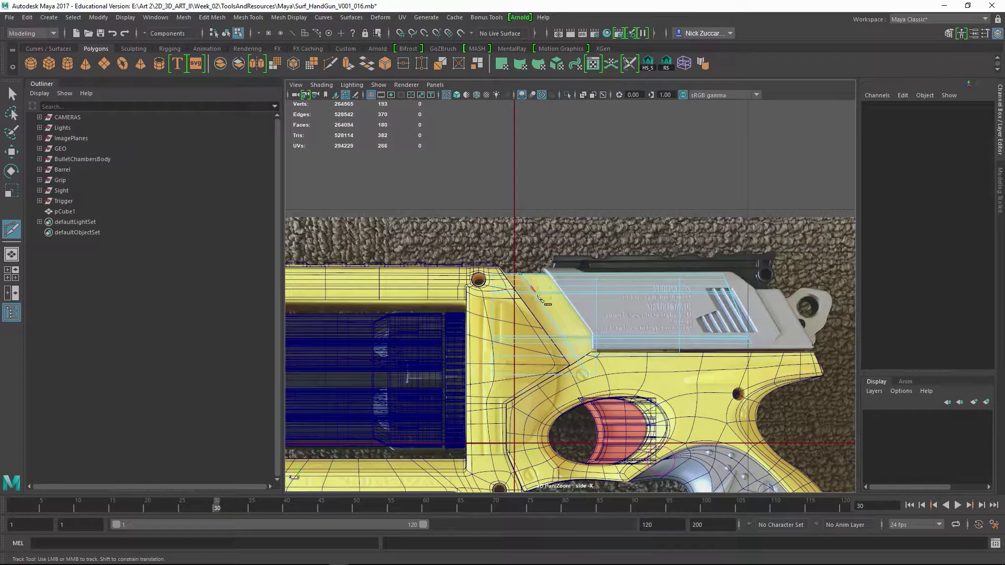
key(space)
key(space)
alt+drag(665, 195, 376, 203)
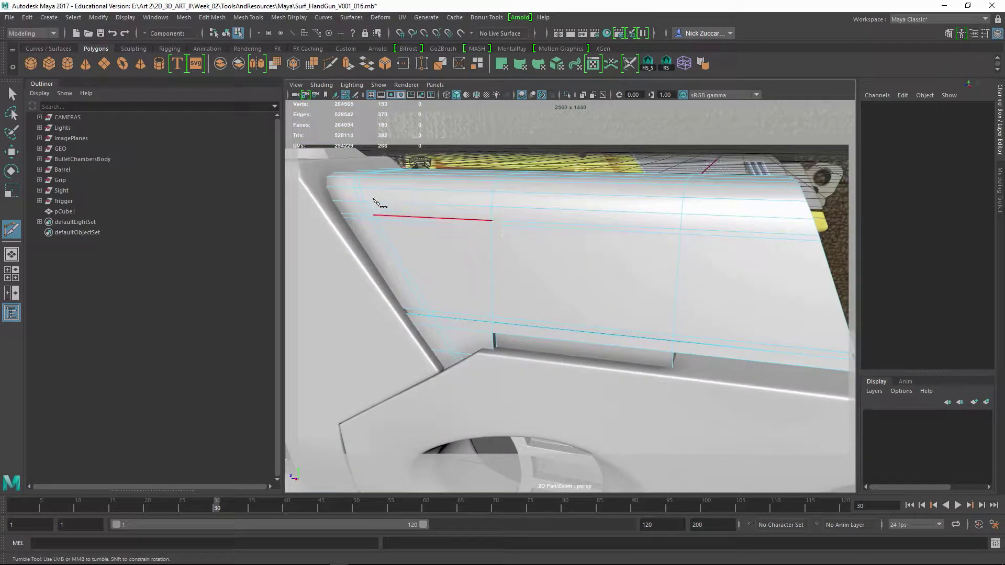
alt+drag(431, 228, 579, 285)
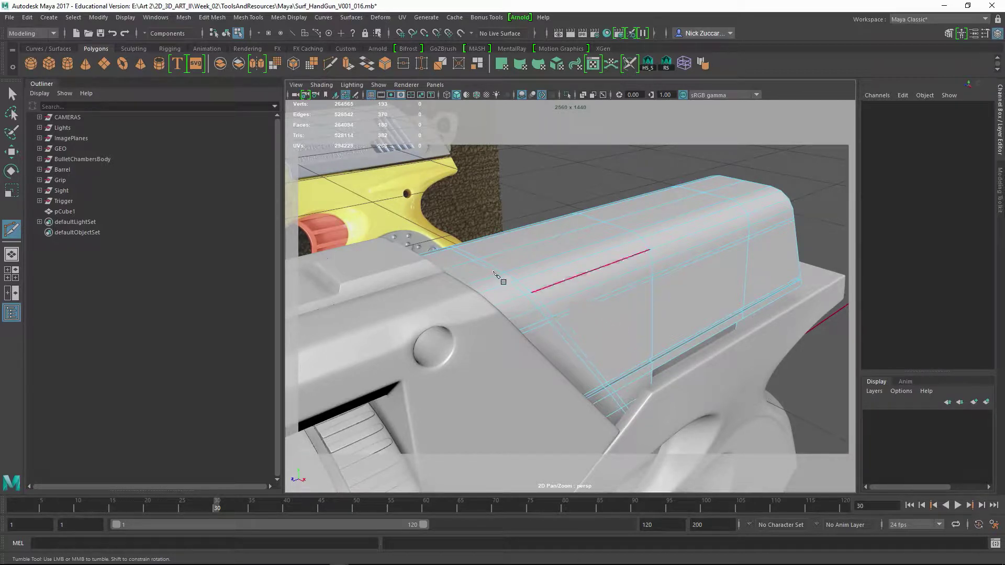
click(11, 93)
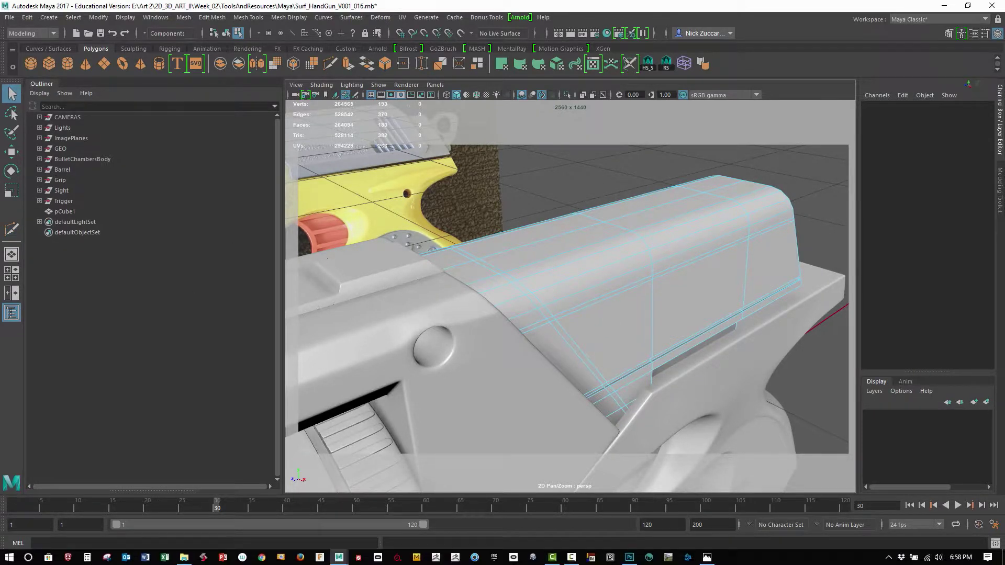
click(707, 557)
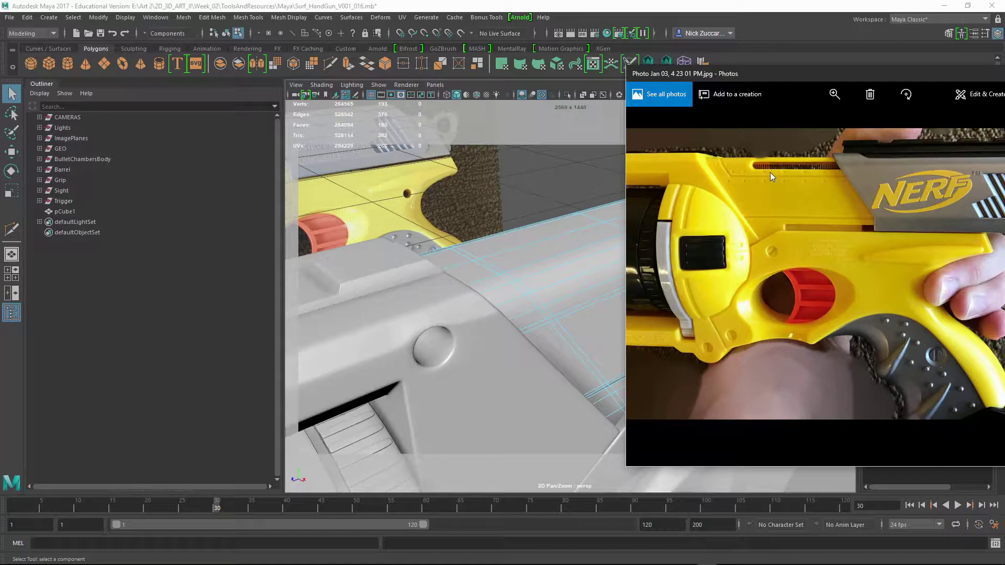
Switch back to Maya and insert a slanted edge loop with Multi-Cut through the slide in the side view, just behind the diagonal band
click(580, 190)
key(space)
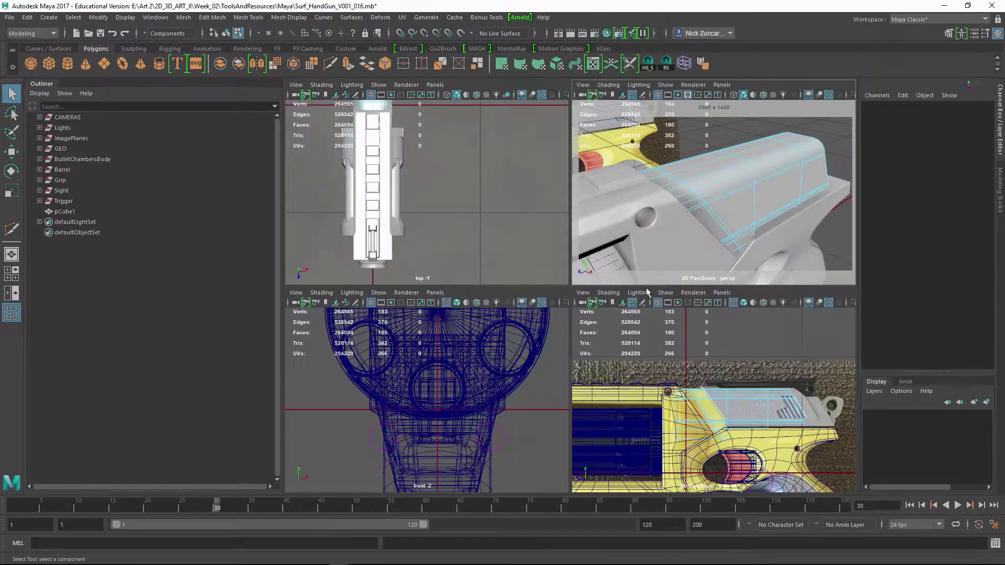
alt+middle_drag(712, 386, 775, 403)
key(space)
alt+right_drag(701, 366, 765, 361)
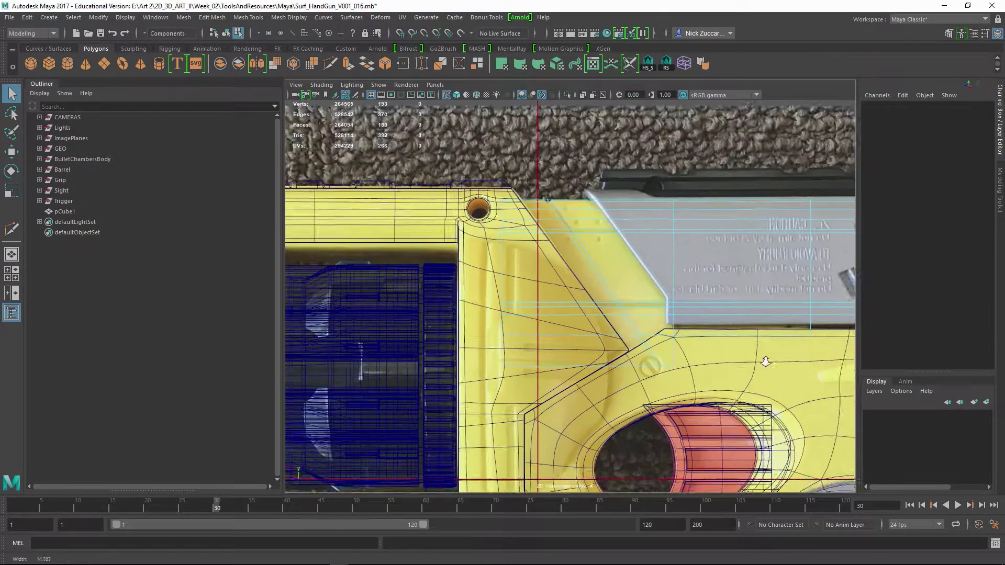
alt+middle_drag(715, 312, 635, 332)
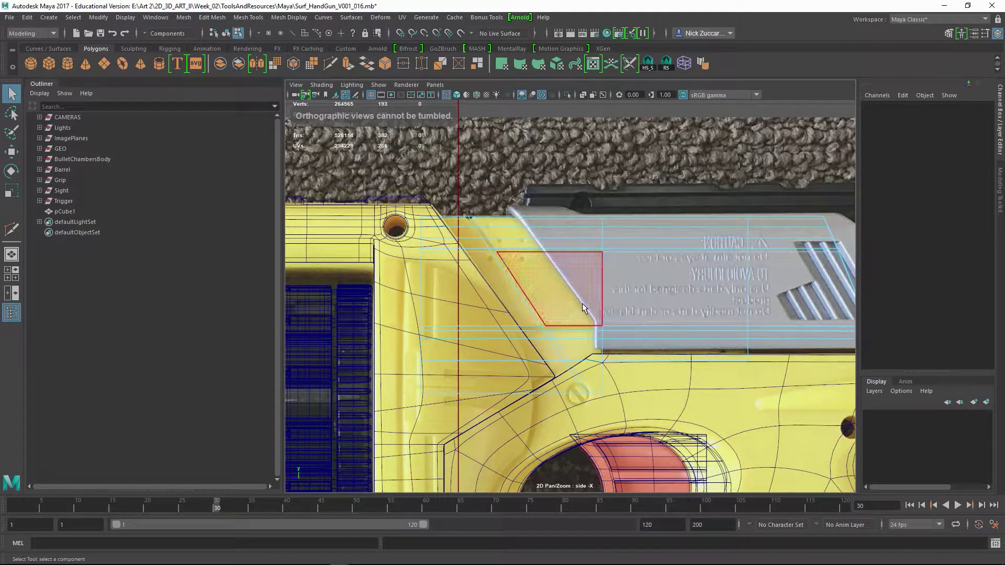
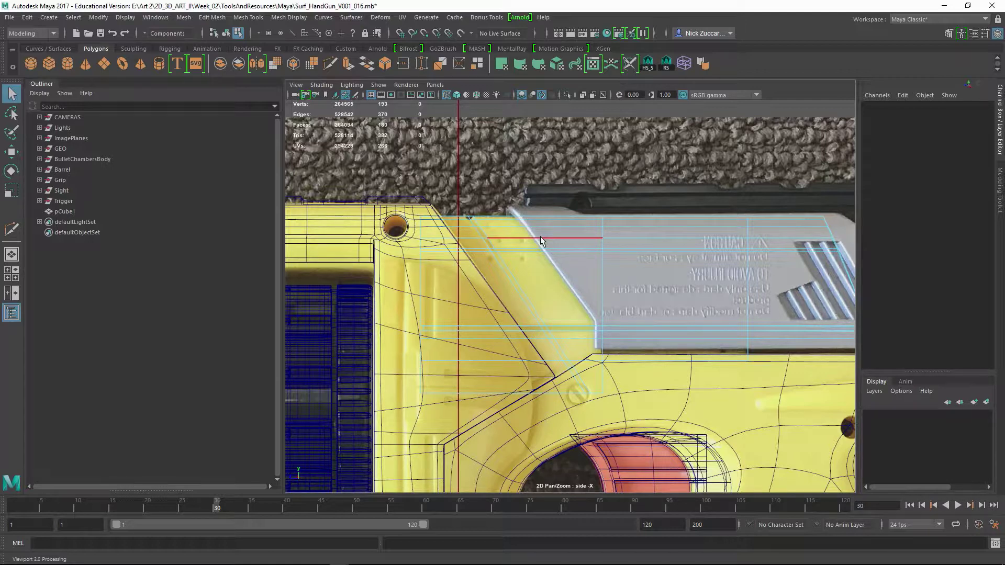
key(F8)
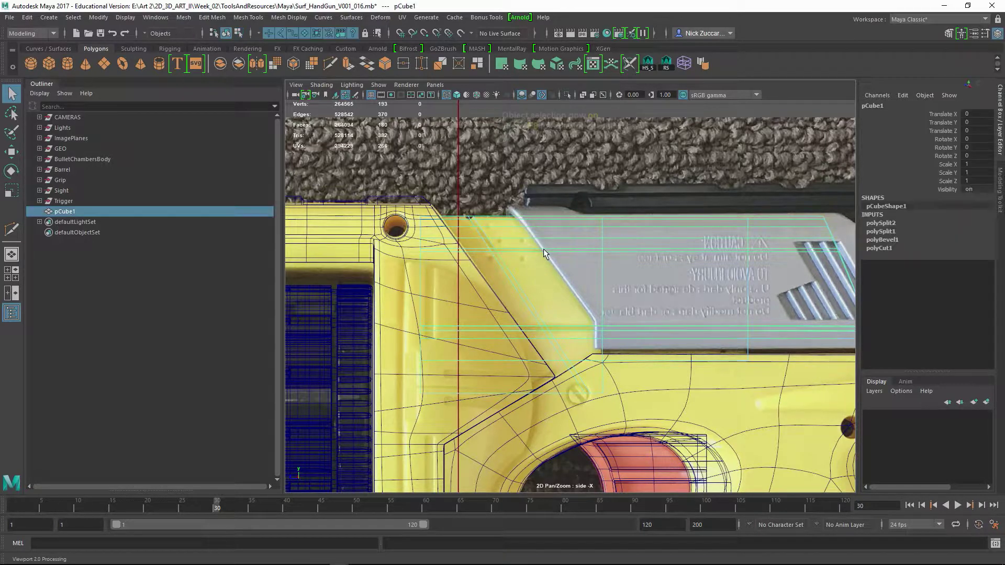
shift+right_drag(544, 238, 498, 240)
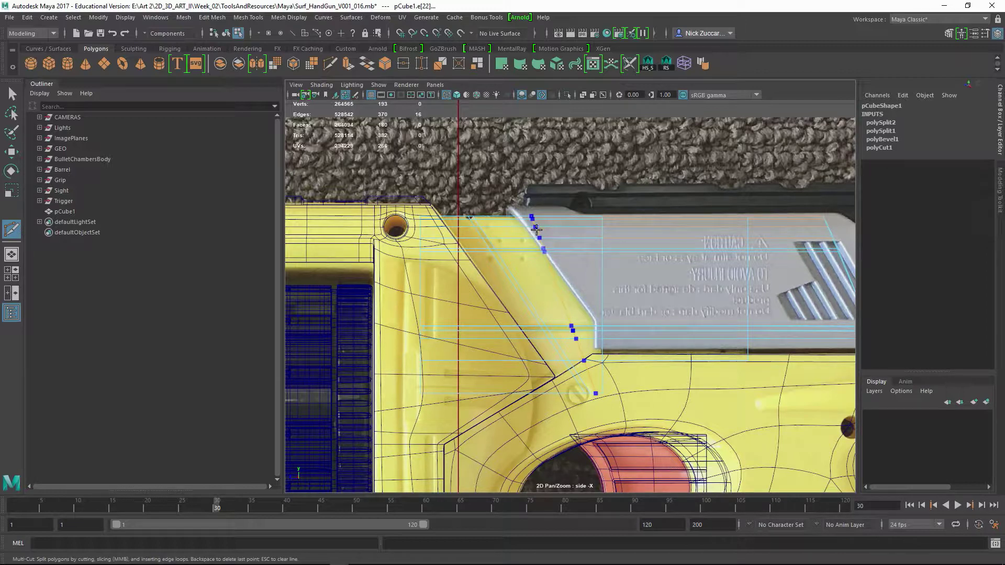
key(Return)
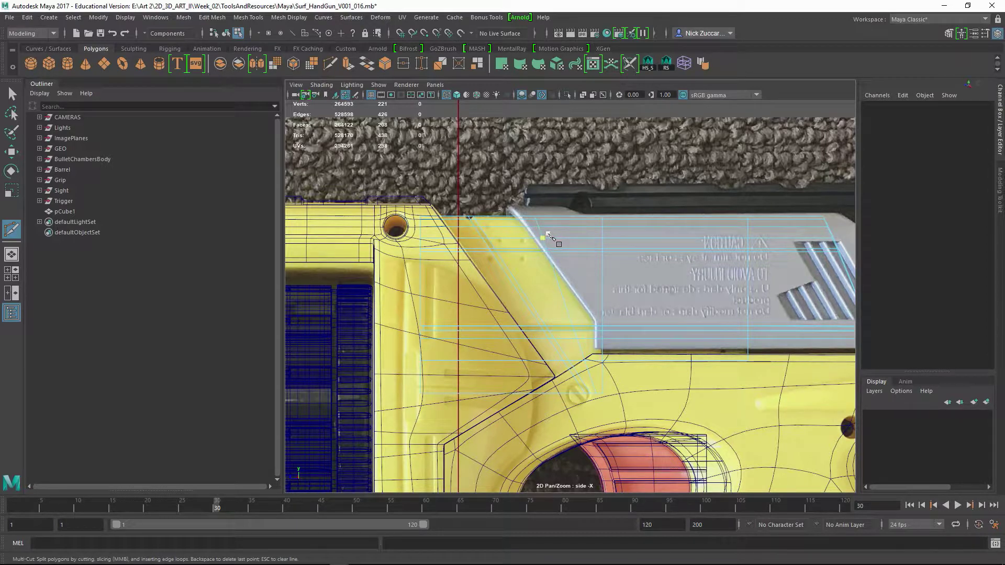
Insert a horizontal edge loop with Multi-Cut midway between the two upper side loops to run along the slot's centre
click(547, 234)
ctrl+click(542, 234)
ctrl+click(541, 233)
click(589, 266)
Move the vertex where the slot's centre loop meets the slanted loop slightly toward the slide's front to point the slot's end
key(F9)
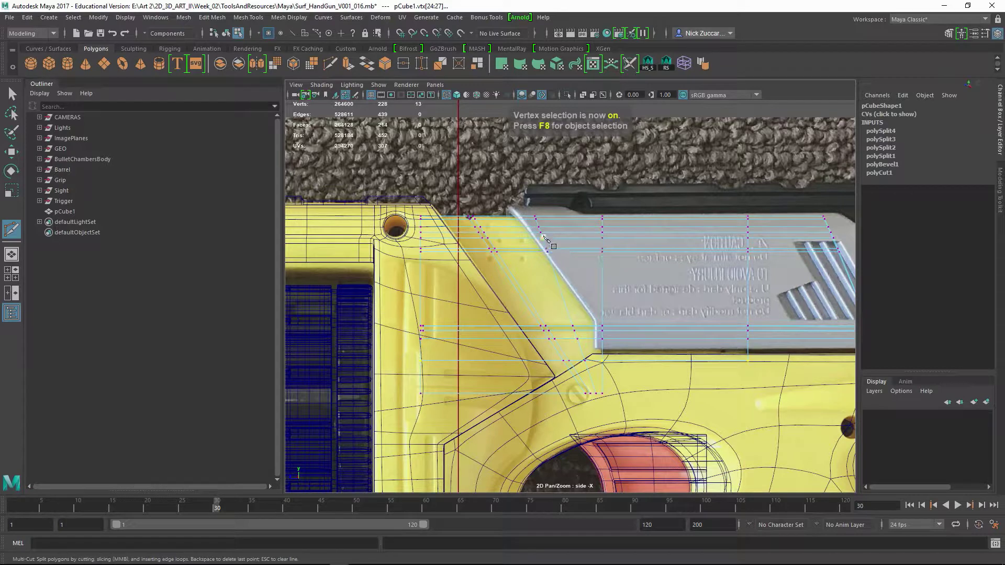
key(q)
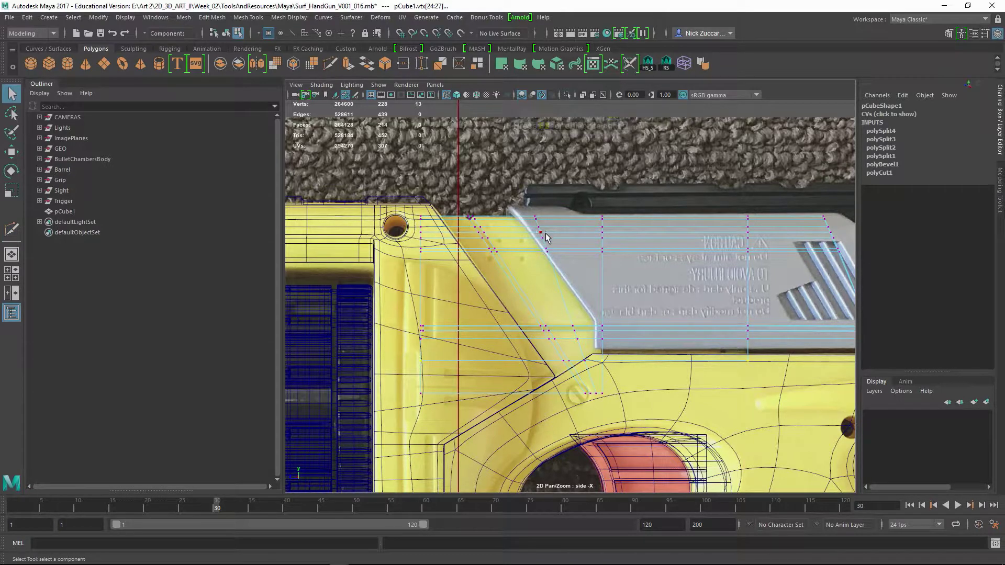
click(540, 233)
key(w)
drag(533, 242, 517, 231)
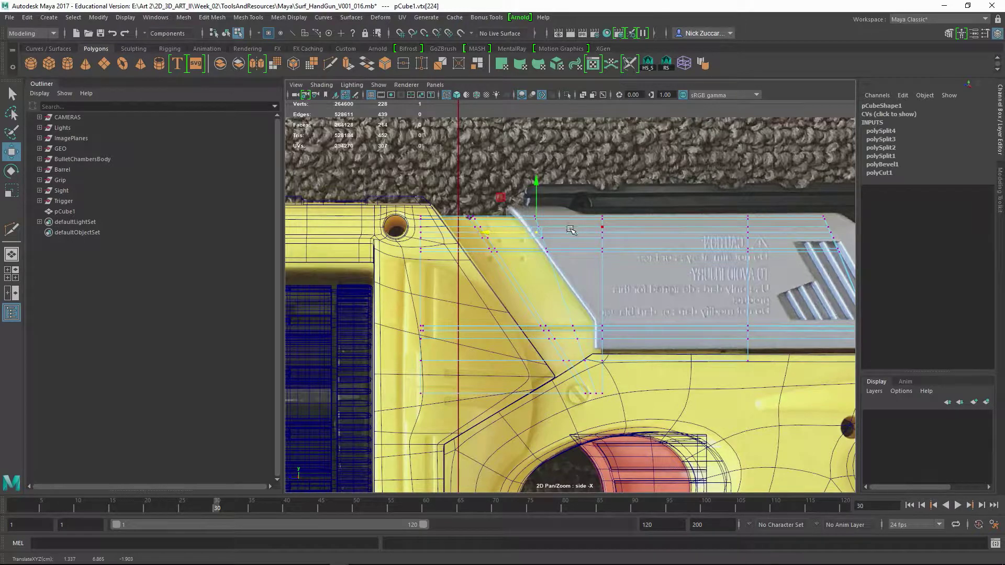
Turn on all lights in the perspective view and examine the new edge flow from the slot's front end to the slide's rear
key(space)
key(space)
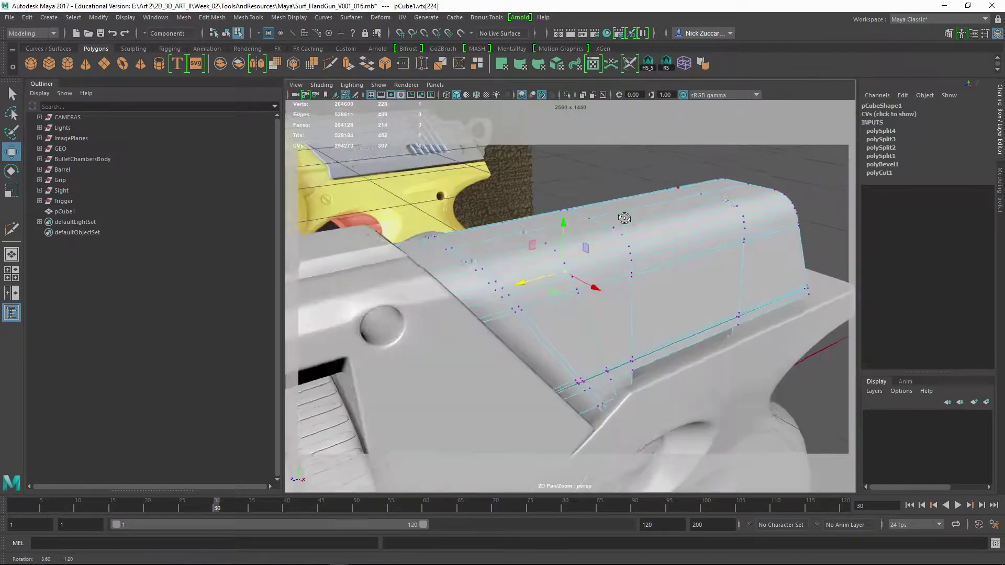
mouse_move(625, 218)
alt+mouse_down()
mouse_move(579, 218)
mouse_move(749, 224)
mouse_move(637, 225)
alt+mouse_up()
alt+middle_drag(637, 225, 678, 250)
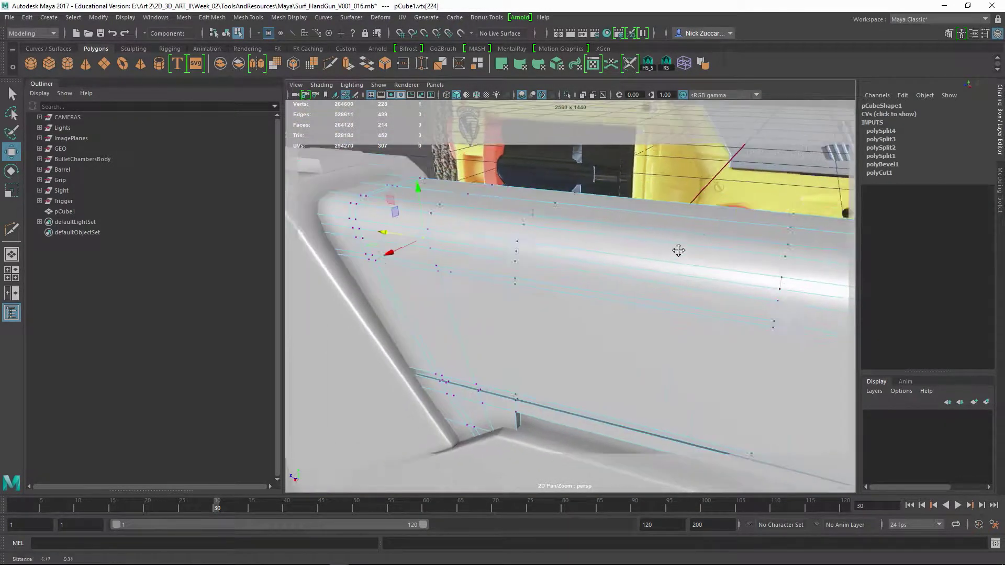
alt+right_drag(678, 250, 629, 251)
key(7)
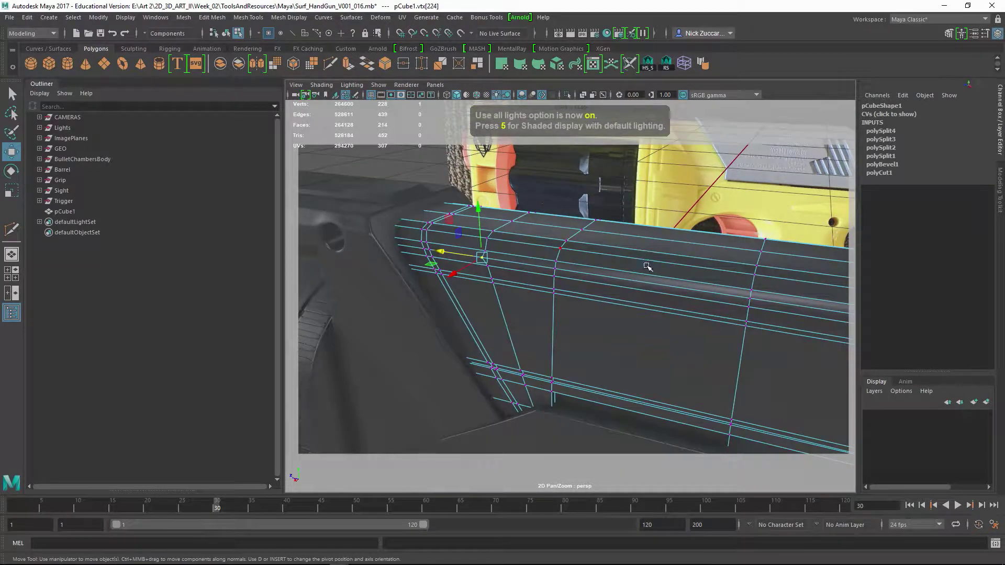
alt+drag(648, 267, 681, 260)
alt+drag(652, 264, 650, 240)
alt+middle_drag(651, 241, 706, 216)
alt+drag(706, 217, 688, 227)
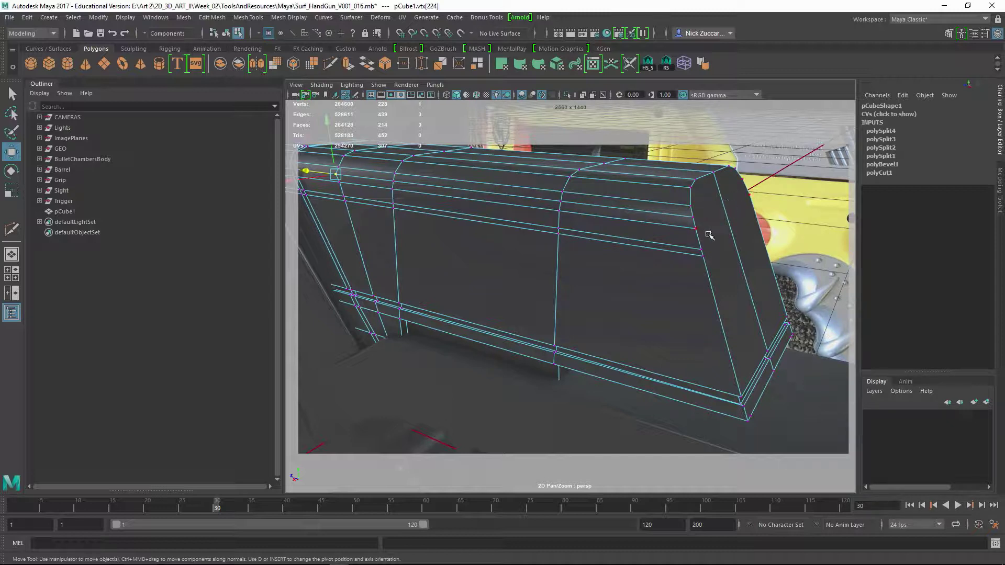
Delete the slide's history and use Multi-Cut to connect two upper side loops to the centre line across one half of the rear face
key(F8)
key(alt+shift+d)
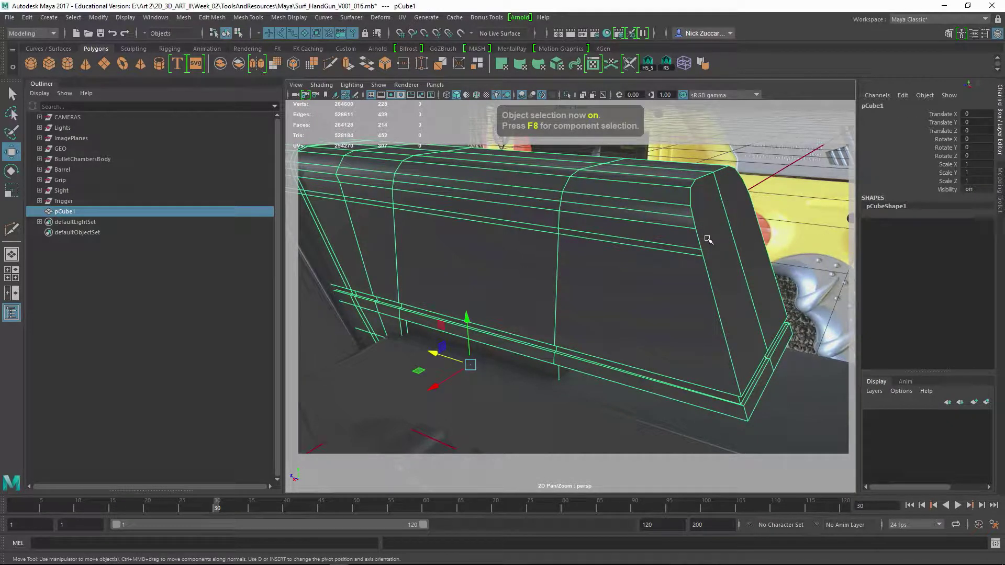
shift+right_click(687, 227)
click(648, 229)
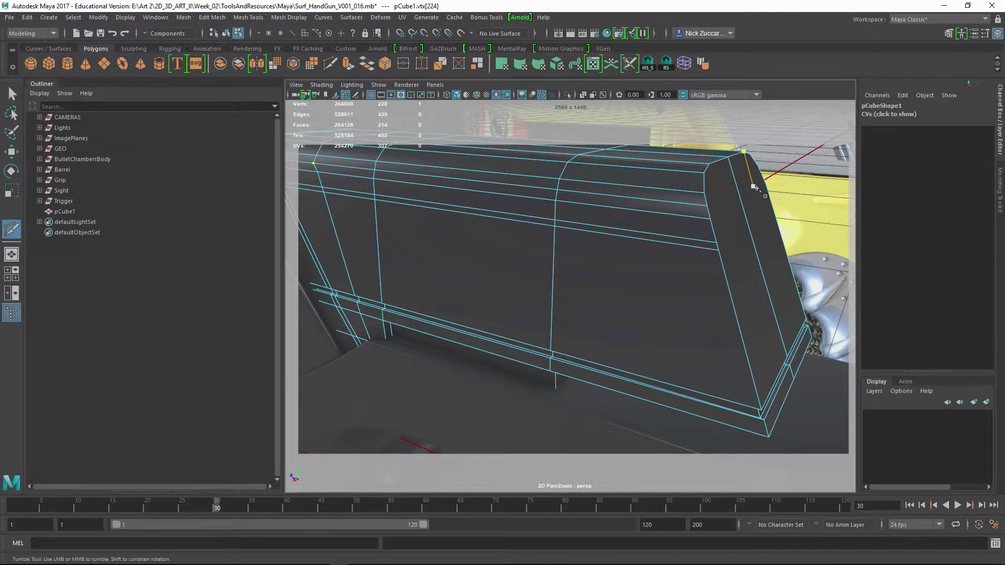
alt+drag(752, 183, 649, 223)
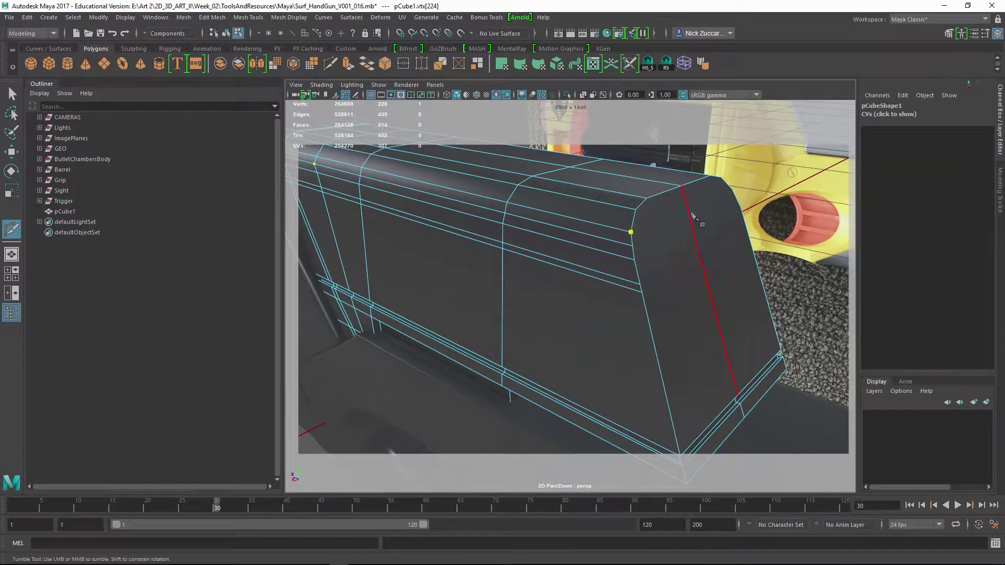
right_click(663, 275)
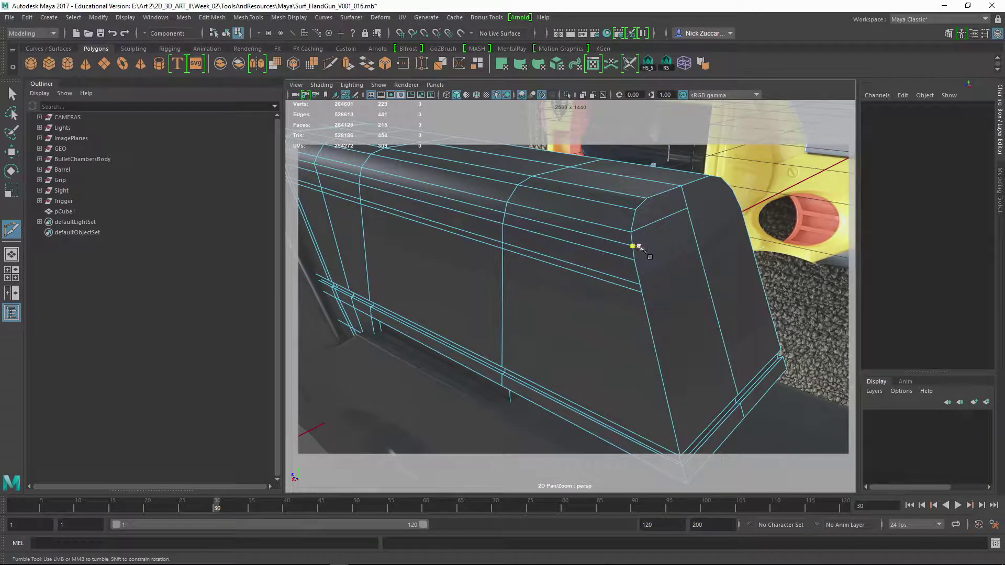
click(645, 269)
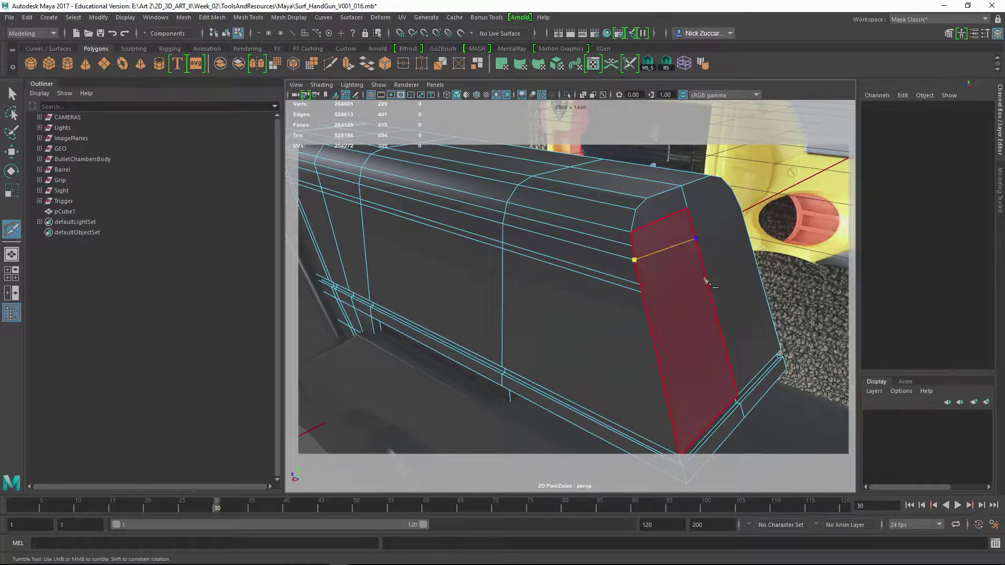
key(ctrl+z)
click(696, 238)
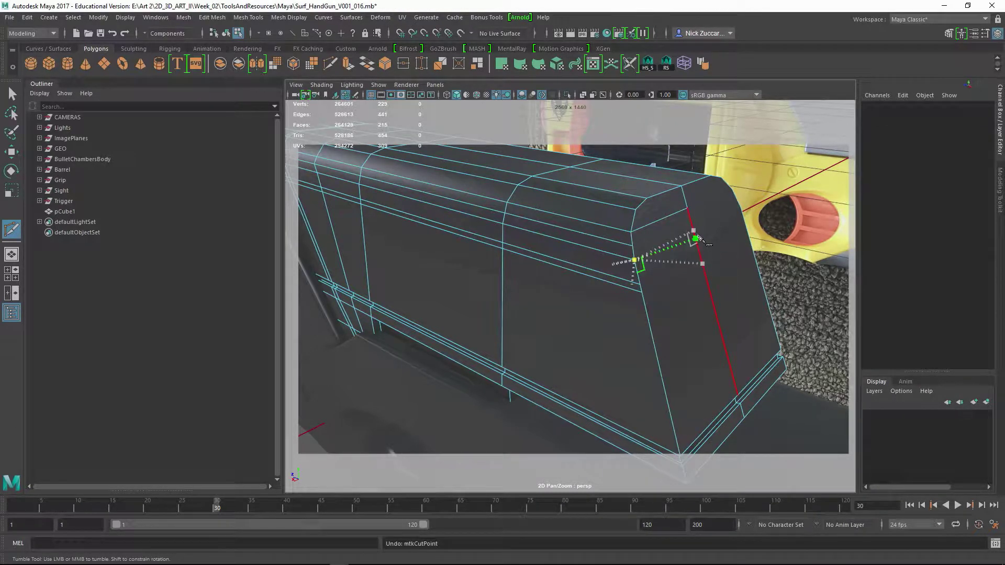
alt+drag(696, 235, 676, 225)
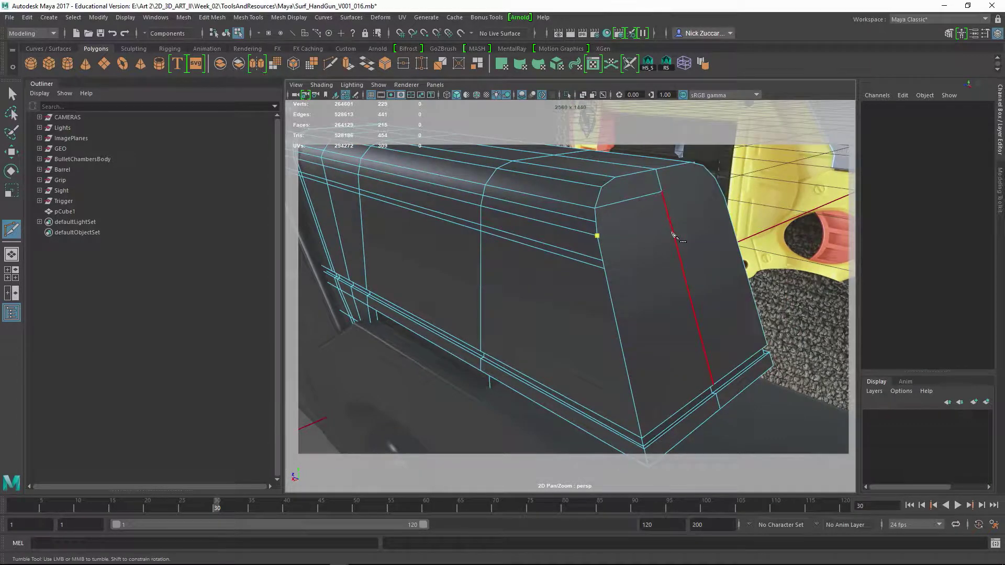
key(q)
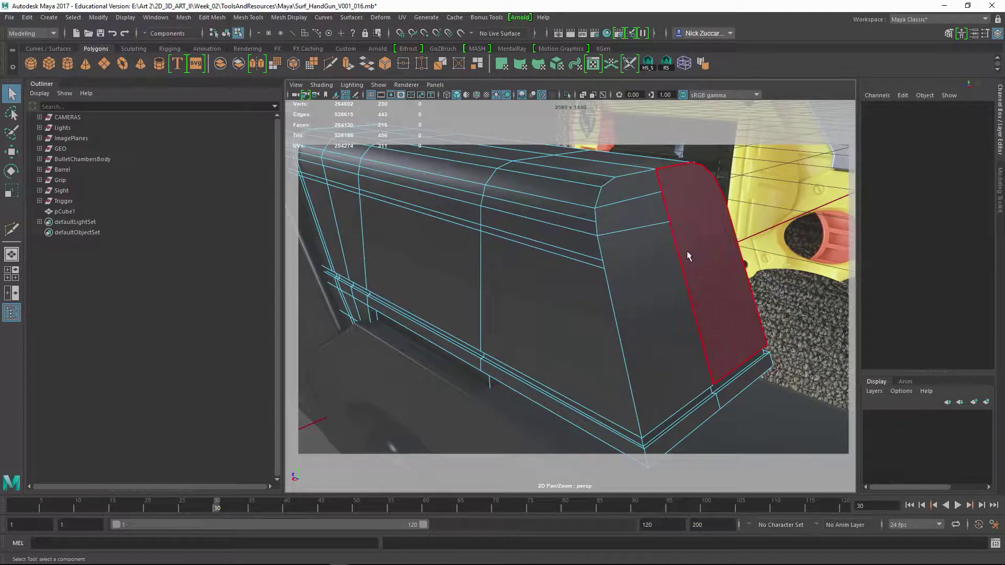
Nudge the lower of the two new vertices on the rear face's centre line
key(F9)
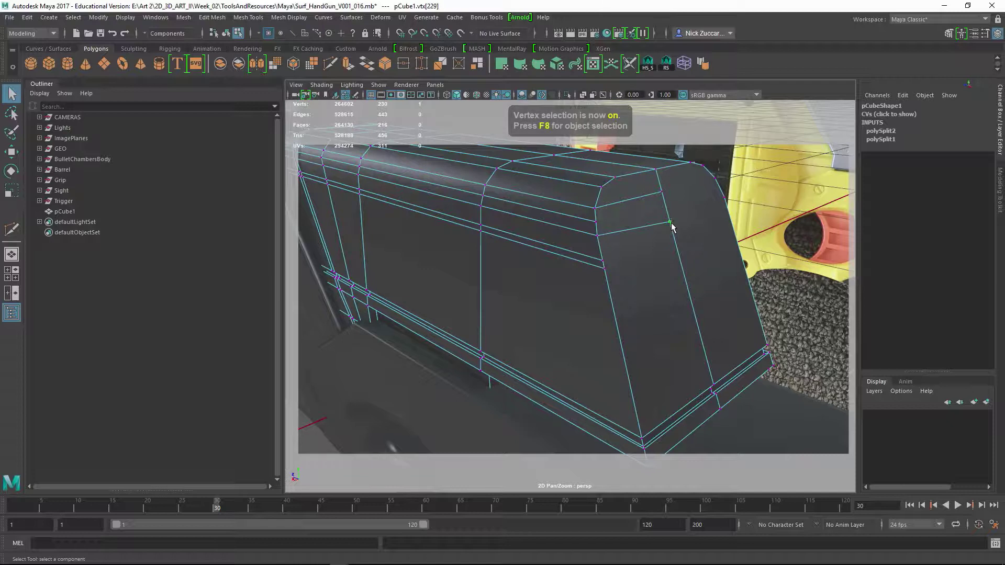
key(w)
mouse_move(669, 222)
mouse_down()
mouse_move(601, 235)
mouse_move(663, 220)
mouse_up()
Try snapping the upper new centre-line vertex onto the rear face's side corner vertex, and undo the move
alt+drag(772, 196, 743, 209)
click(689, 209)
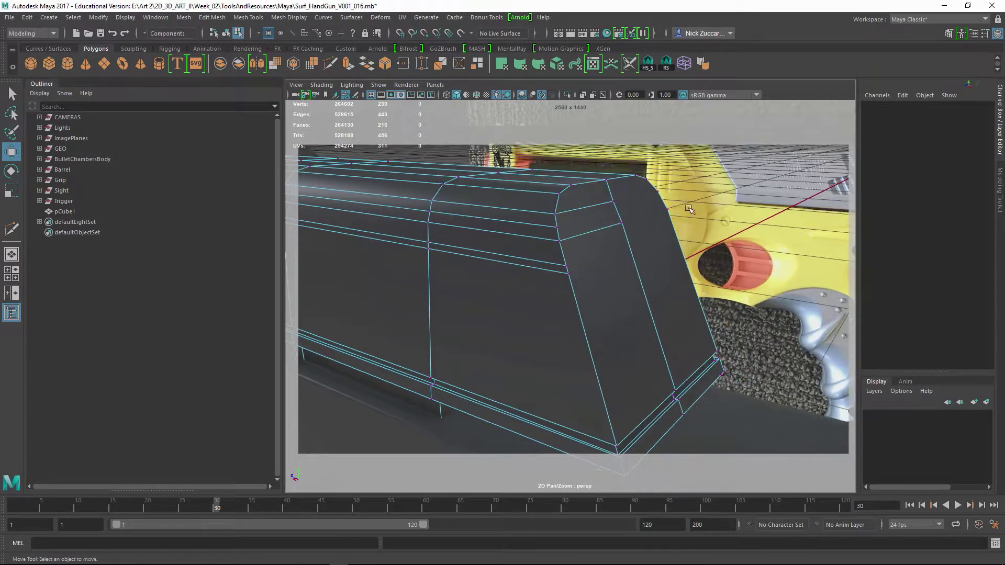
click(614, 202)
drag(615, 200, 557, 218)
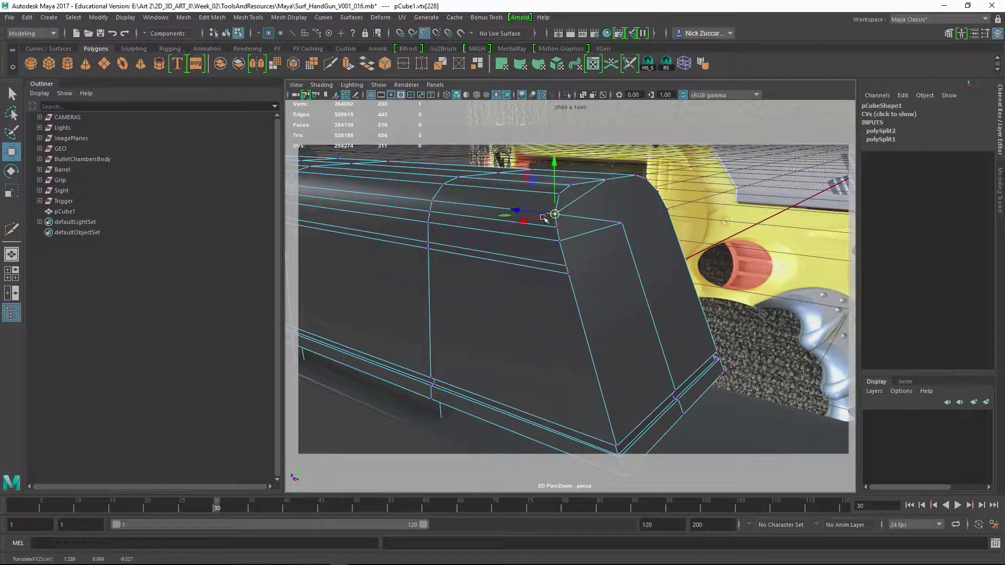
key(ctrl+z)
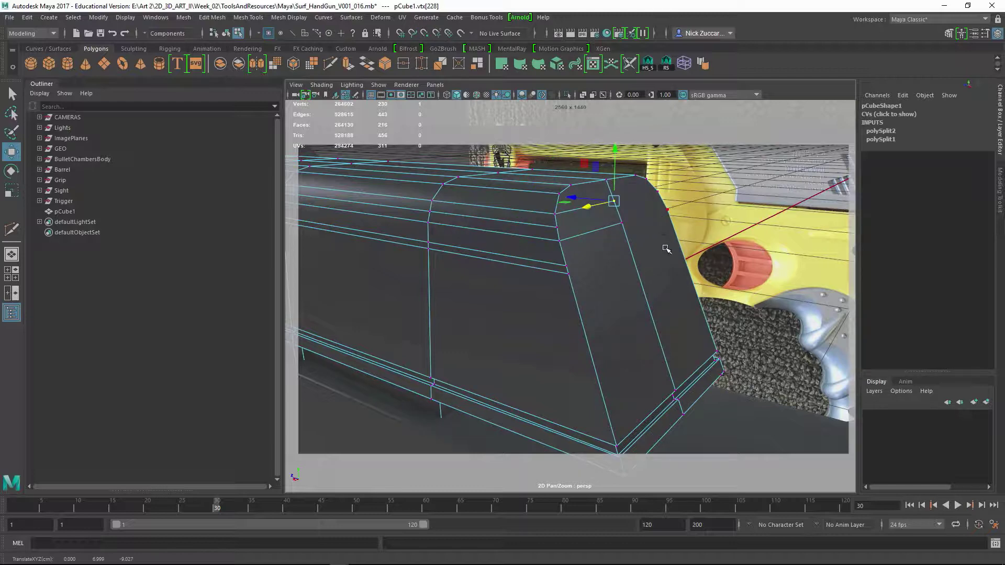
Mirror the slide to carry the new cuts to its other half, and delete its history
key(F8)
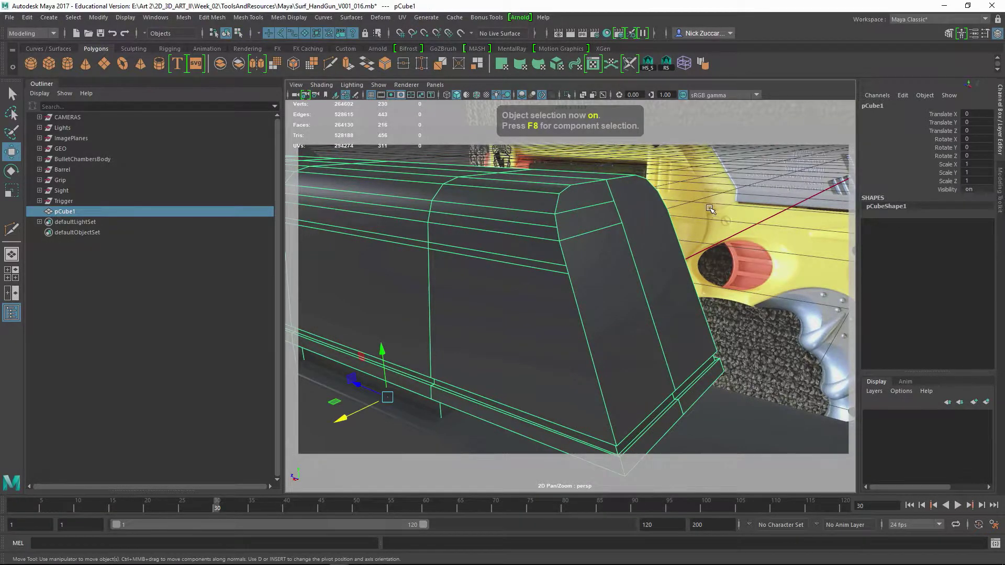
alt+drag(669, 252, 317, 115)
click(257, 64)
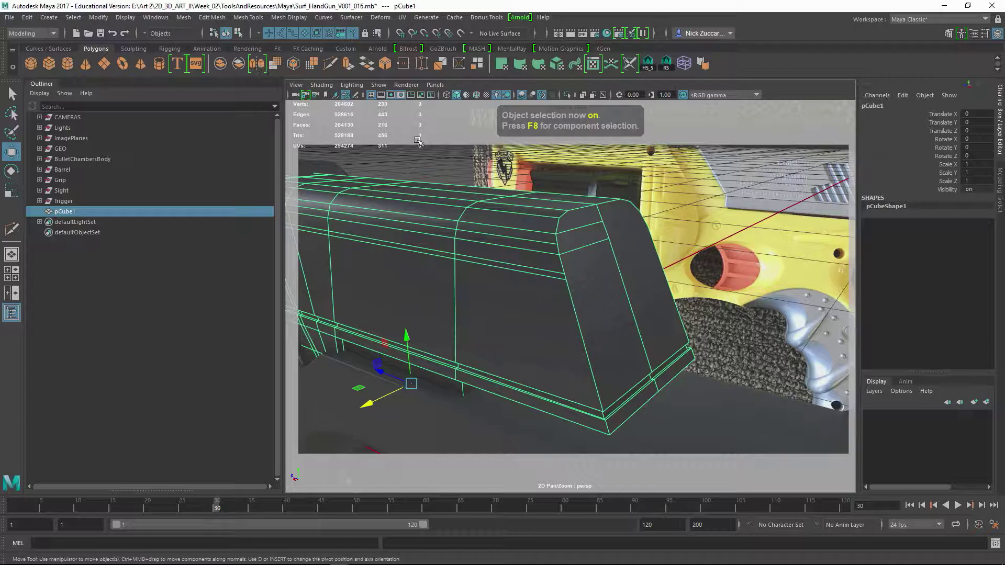
click(661, 225)
click(617, 258)
key(alt+shift+d)
Cut an edge with Multi-Cut across half of the rear face, from the slot's middle loop to the centre line between the existing cuts
alt+drag(665, 242, 633, 247)
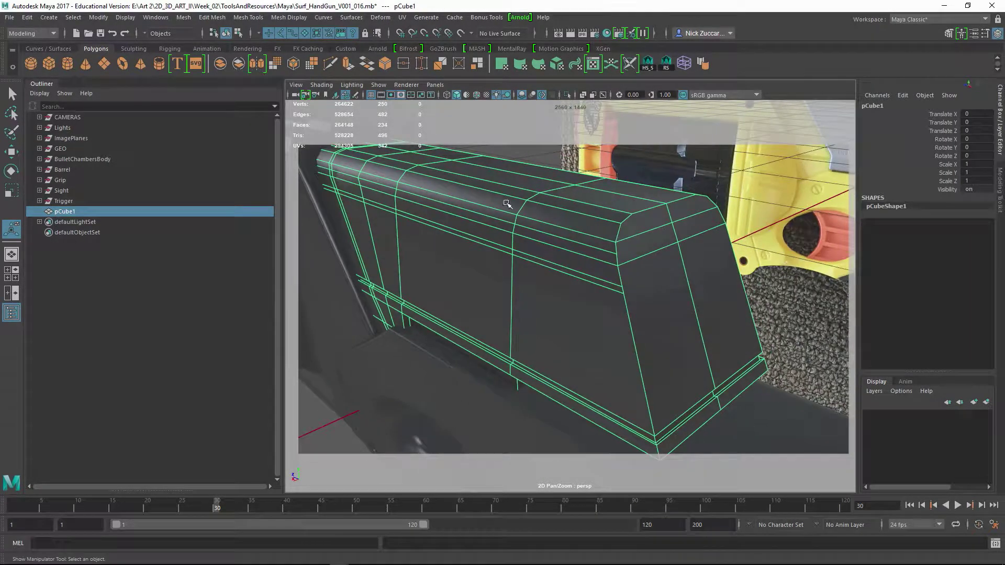
shift+right_drag(628, 241, 619, 257)
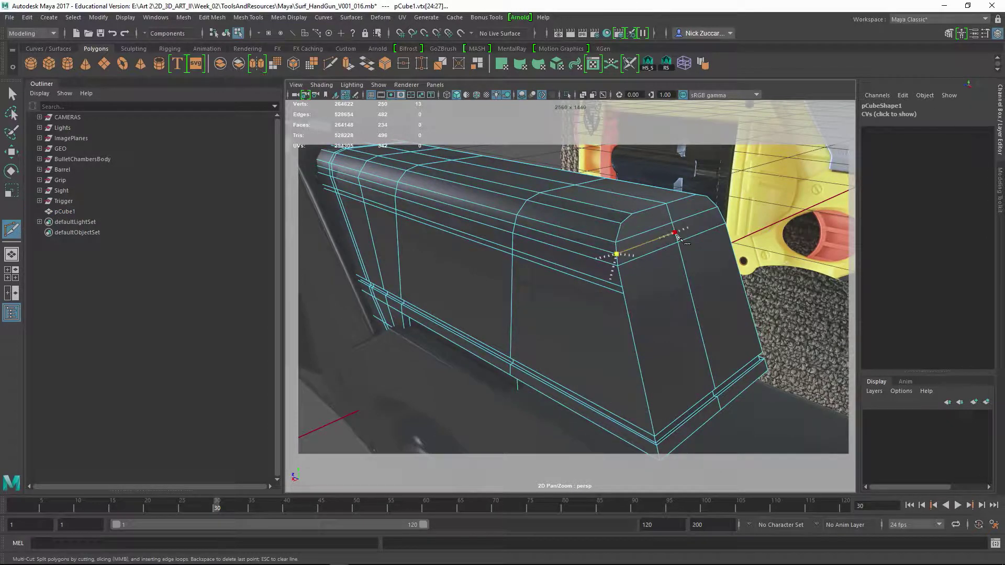
right_click(687, 255)
key(q)
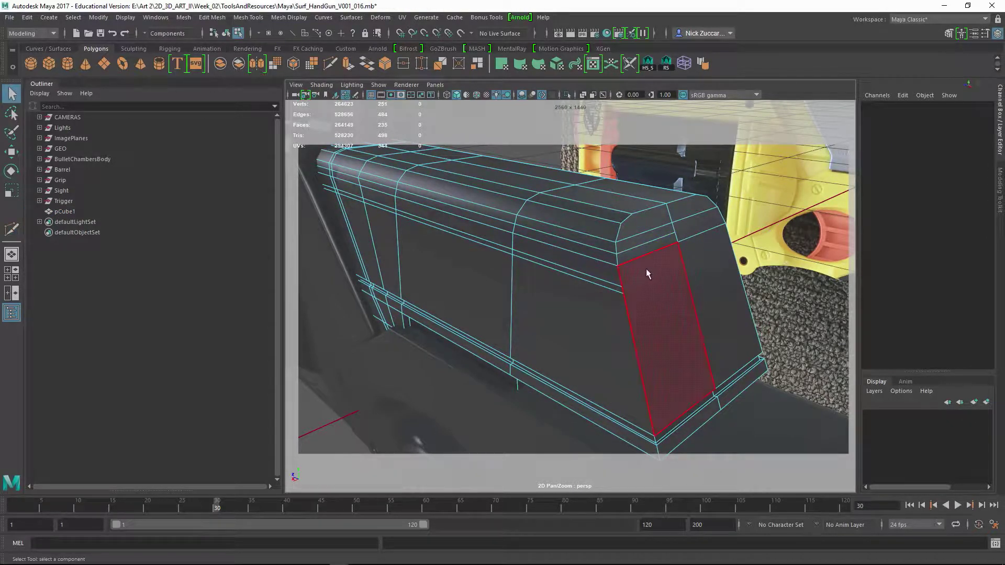
alt+drag(605, 270, 699, 287)
Delete the slide's history and cut two more edges across the rear face, joining the lower pair of upper side loops to the centre line
key(F8)
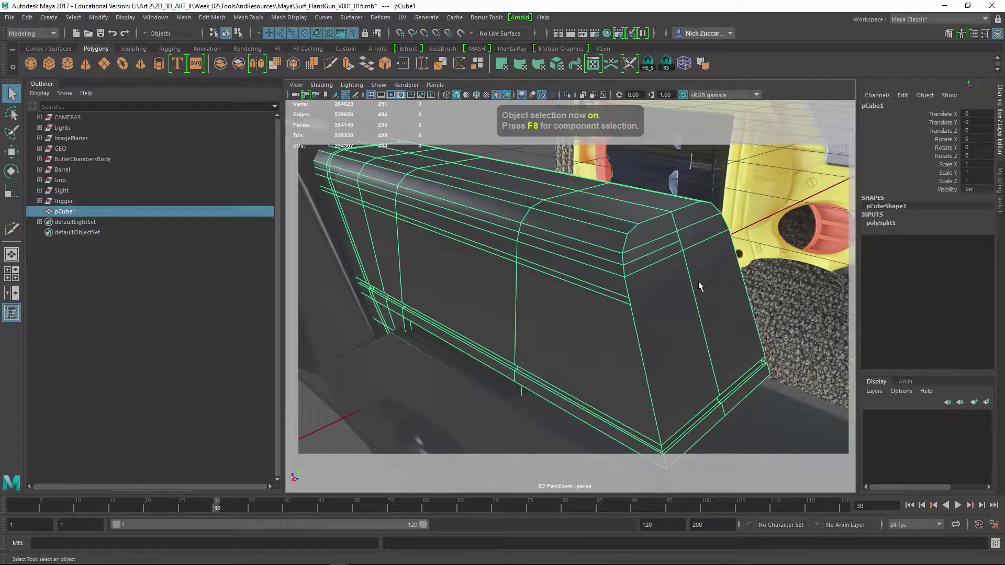
alt+drag(648, 305, 650, 308)
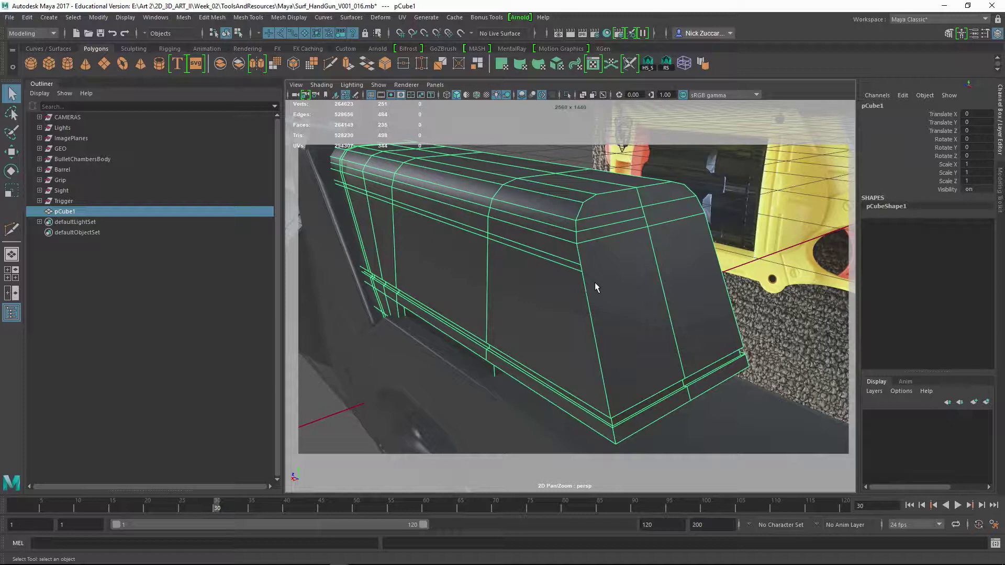
key(ctrl+shift+x)
click(582, 272)
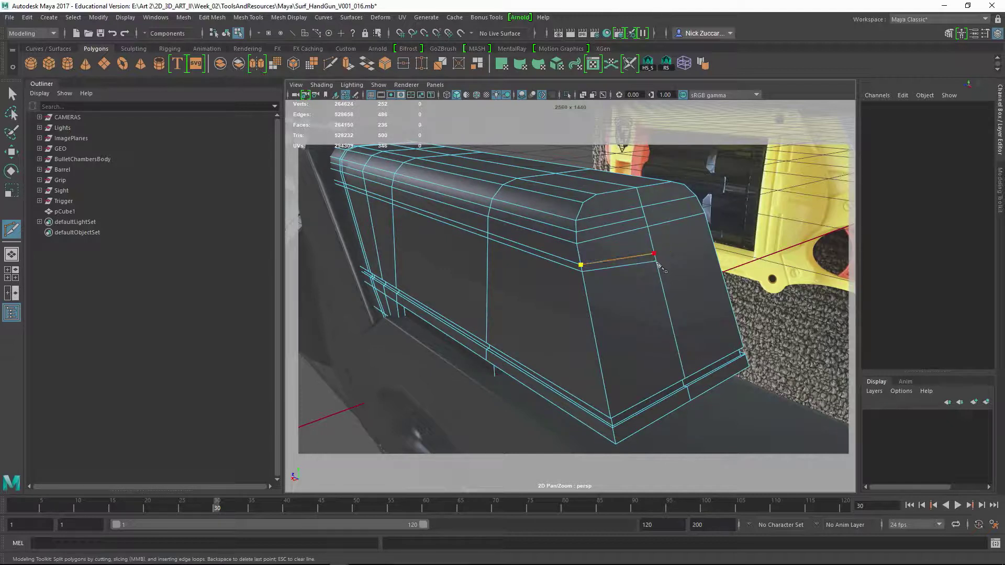
key(q)
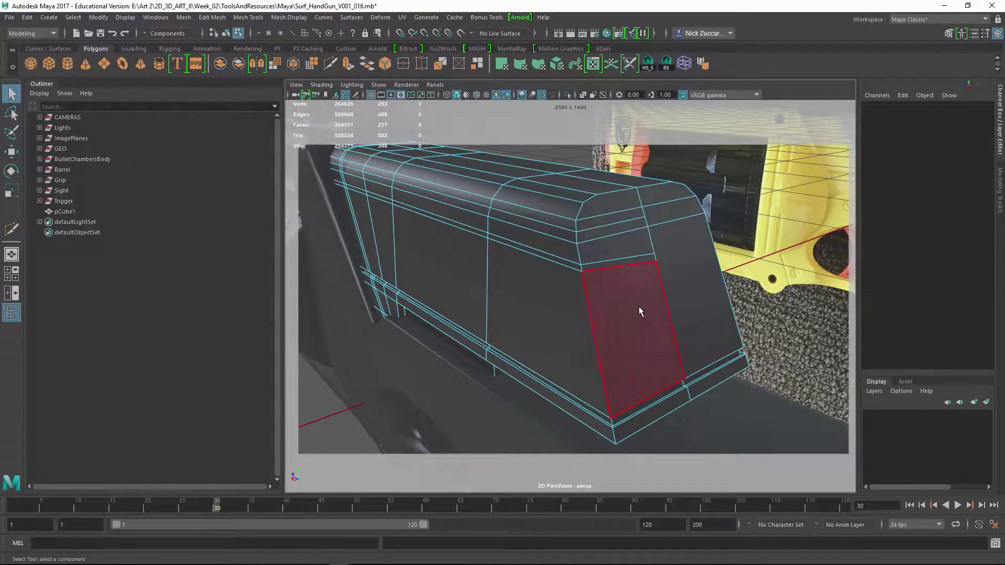
Raise the upper of the two new centre-line vertices on the rear face, try moving the one below, and undo that last move
key(F9)
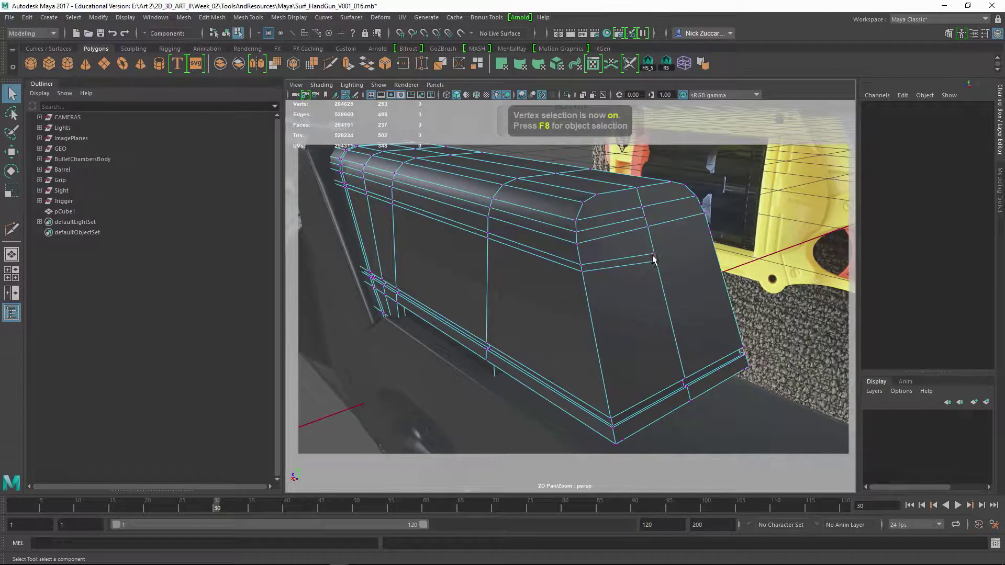
click(654, 255)
key(w)
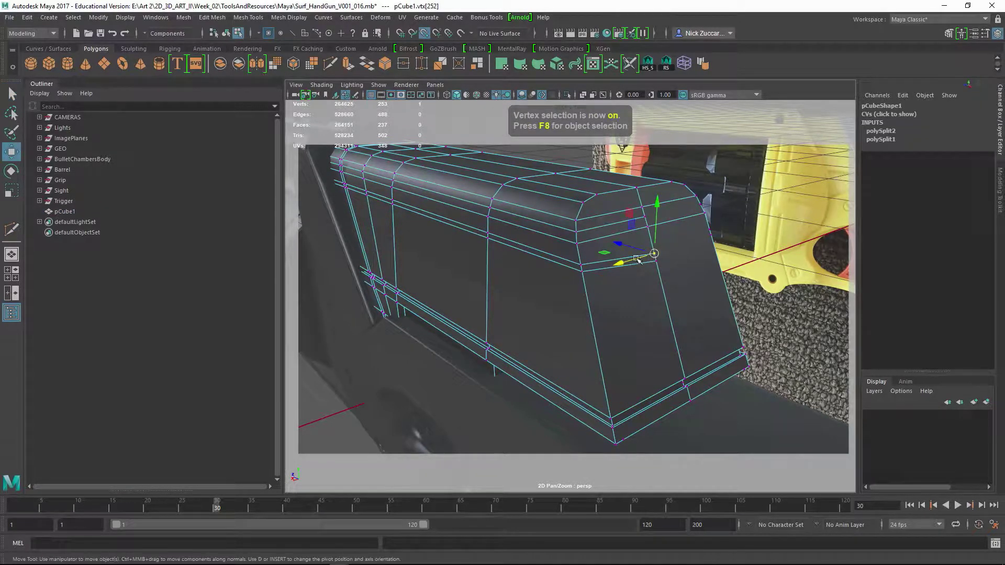
drag(636, 259, 648, 227)
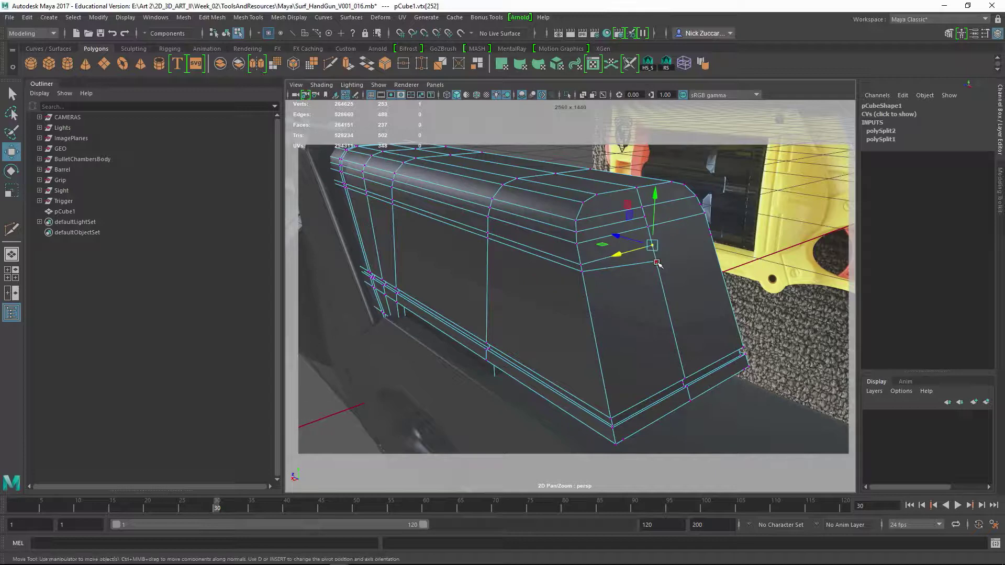
click(658, 263)
mouse_move(657, 263)
mouse_down()
mouse_move(579, 286)
mouse_move(653, 280)
mouse_move(668, 247)
mouse_move(674, 274)
mouse_up()
key(ctrl+z)
Mirror the slide to carry the rear-face cuts to its other half, and delete its history
key(F8)
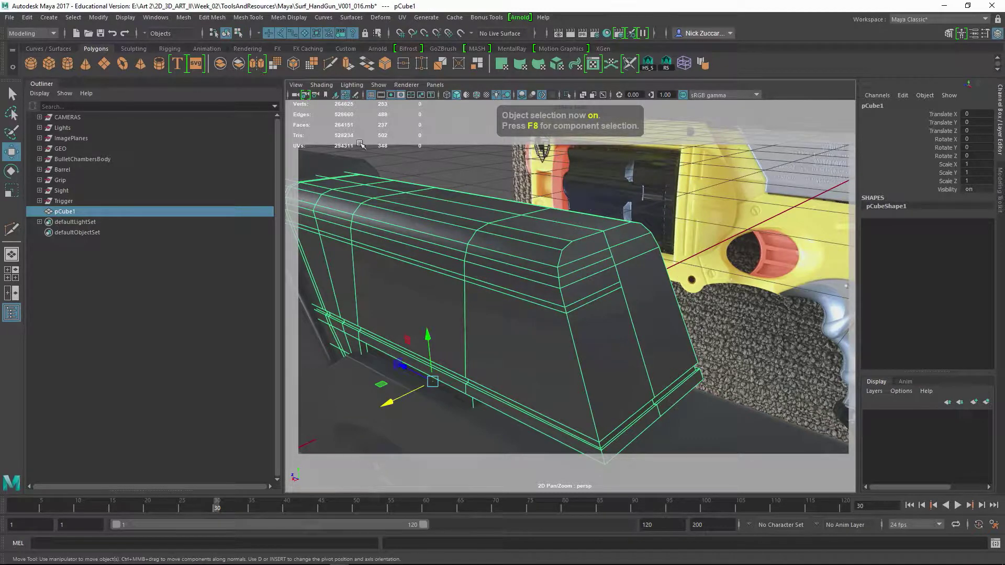
click(256, 64)
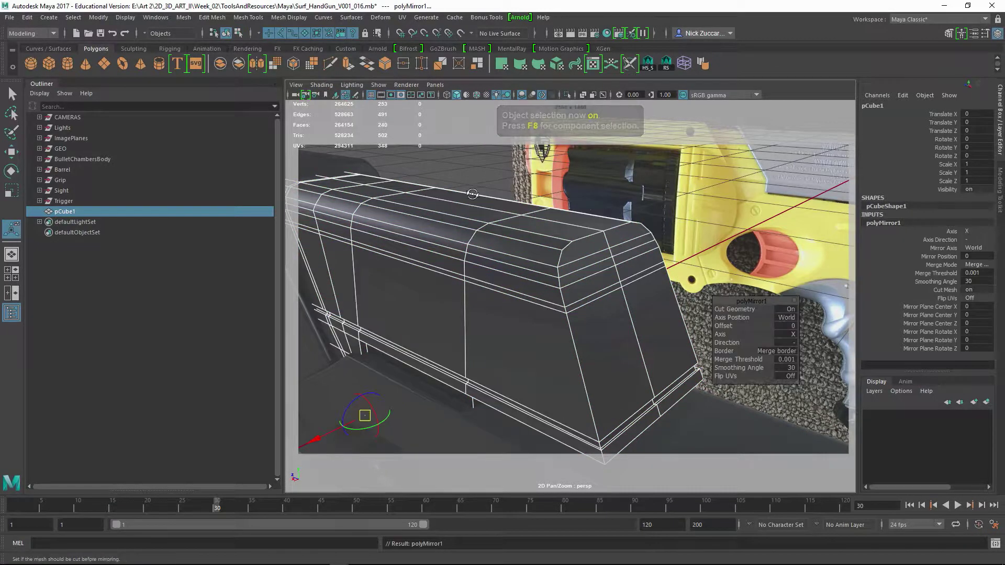
alt+drag(545, 220, 605, 171)
click(756, 198)
click(672, 250)
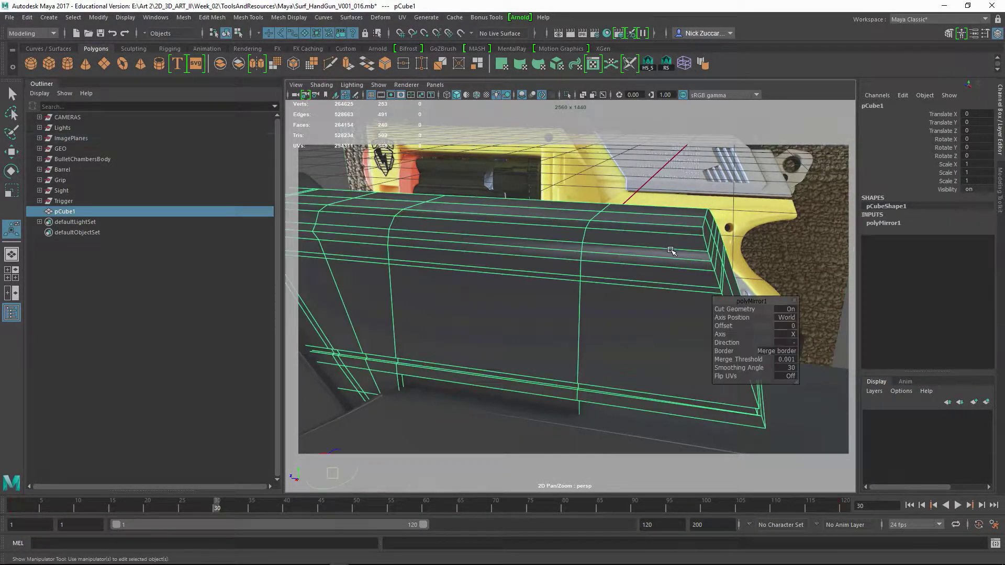
key(alt+shift+d)
Extrude the two adjacent rows of faces along the slide's upper side, from behind the diagonal band to the rear end
alt+middle_drag(547, 258, 605, 244)
alt+drag(605, 244, 558, 239)
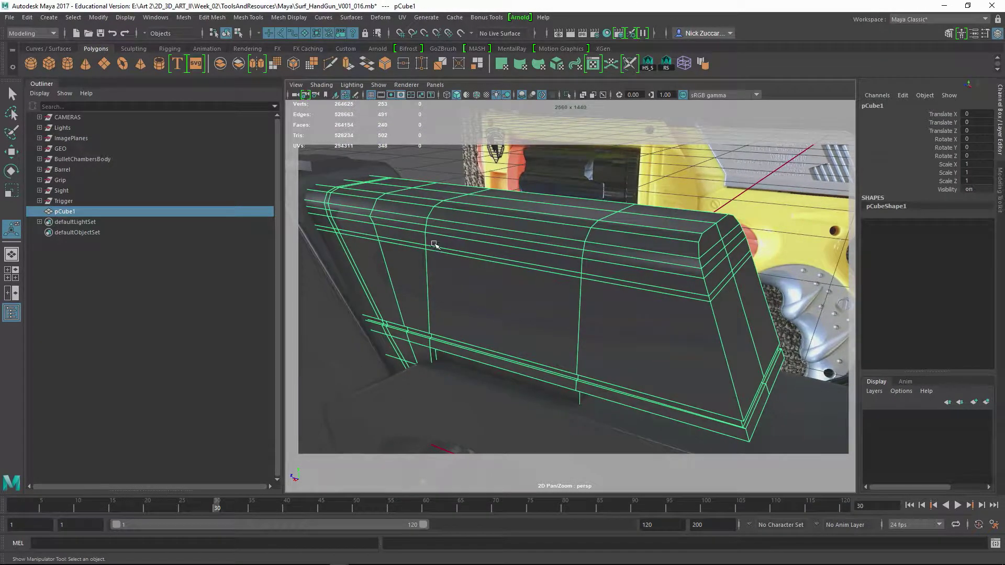
key(q)
key(F11)
click(408, 219)
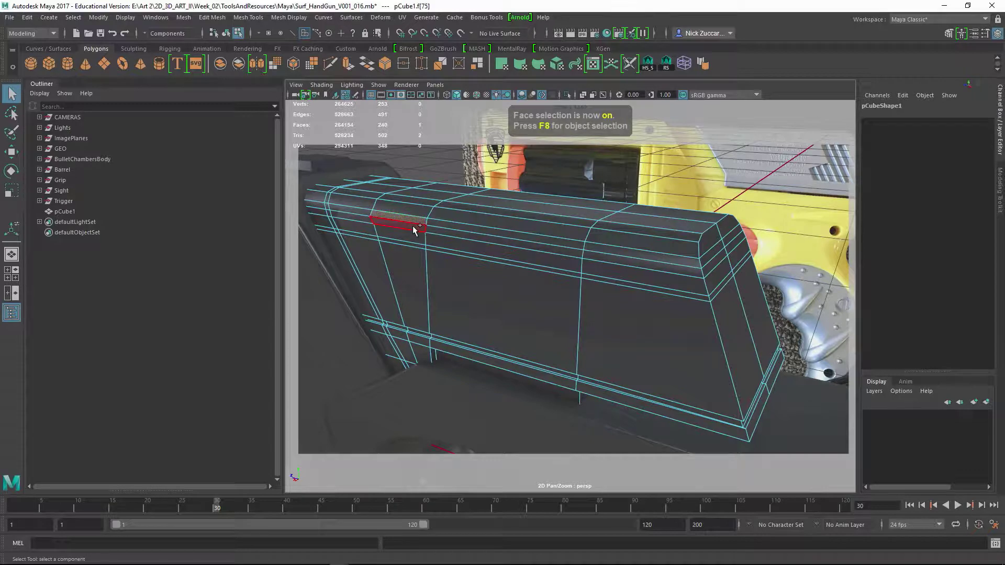
shift+click(413, 226)
shift+click(455, 226)
shift+click(457, 234)
shift+click(592, 249)
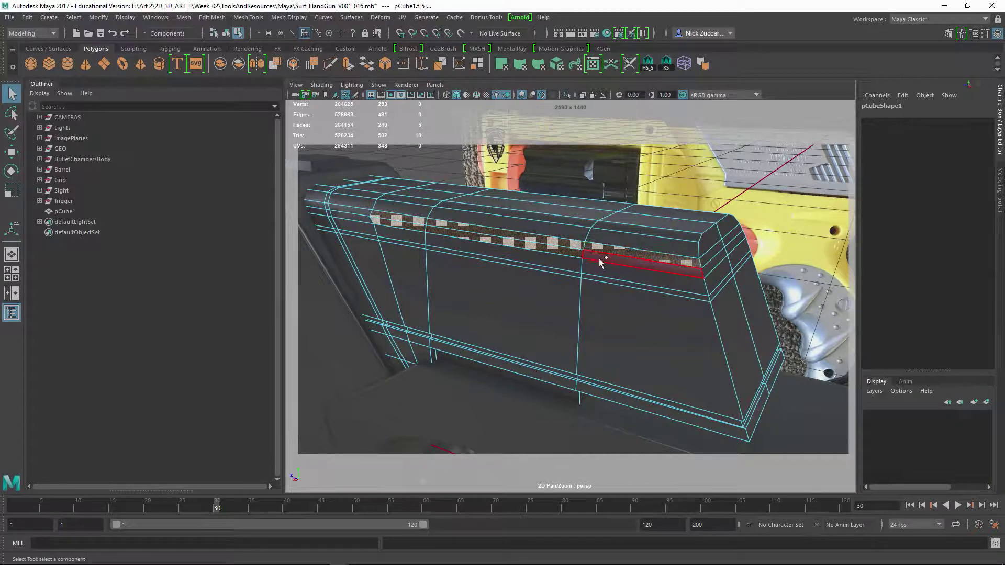
shift+click(624, 260)
alt+drag(715, 261, 599, 266)
alt+middle_drag(595, 239, 545, 229)
shift+right_drag(557, 257, 559, 289)
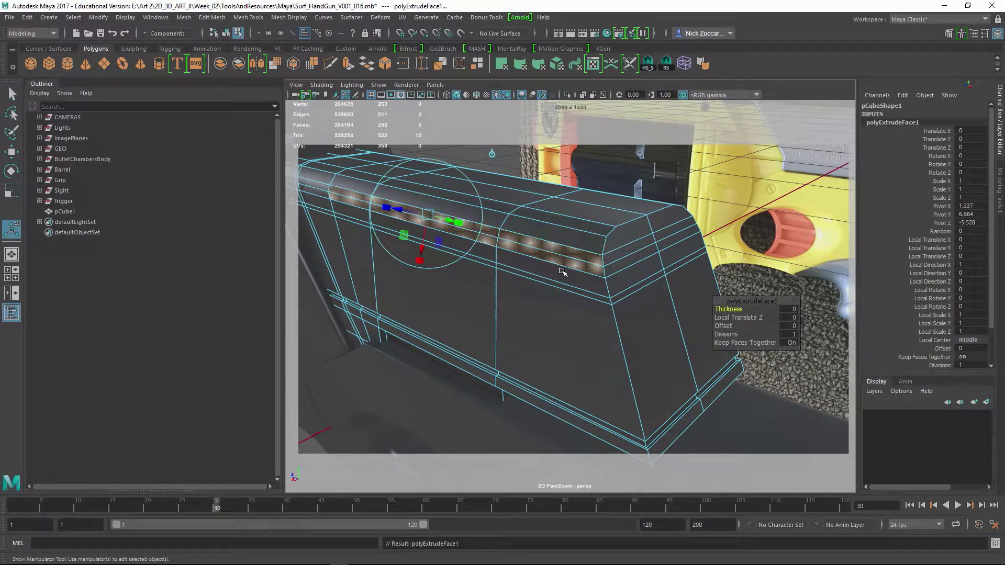
Push the extruded faces sideways along the world axis deep into the slide, past its centre, and delete its history
click(492, 154)
alt+drag(488, 183, 487, 212)
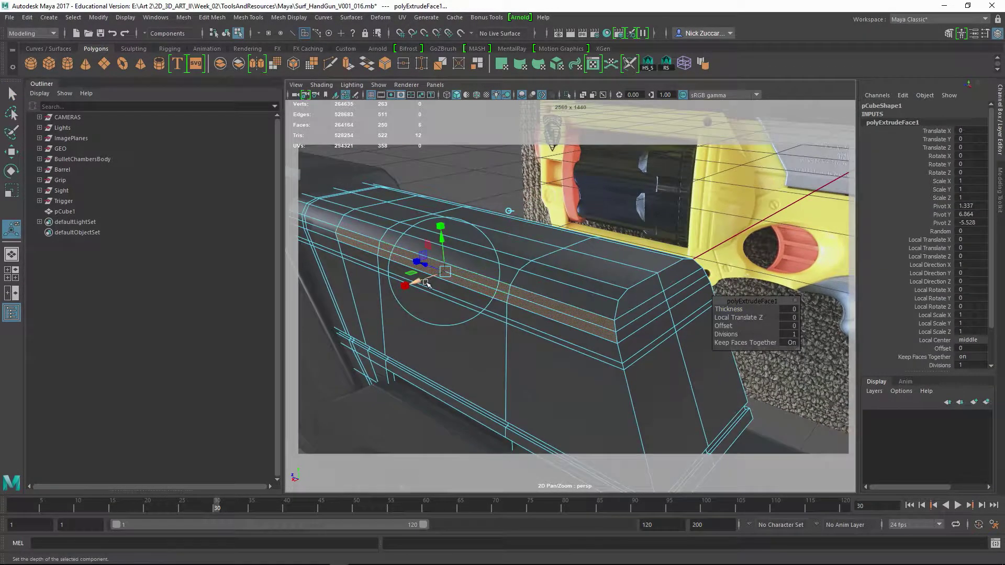
drag(424, 281, 556, 233)
alt+drag(472, 289, 549, 247)
key(F8)
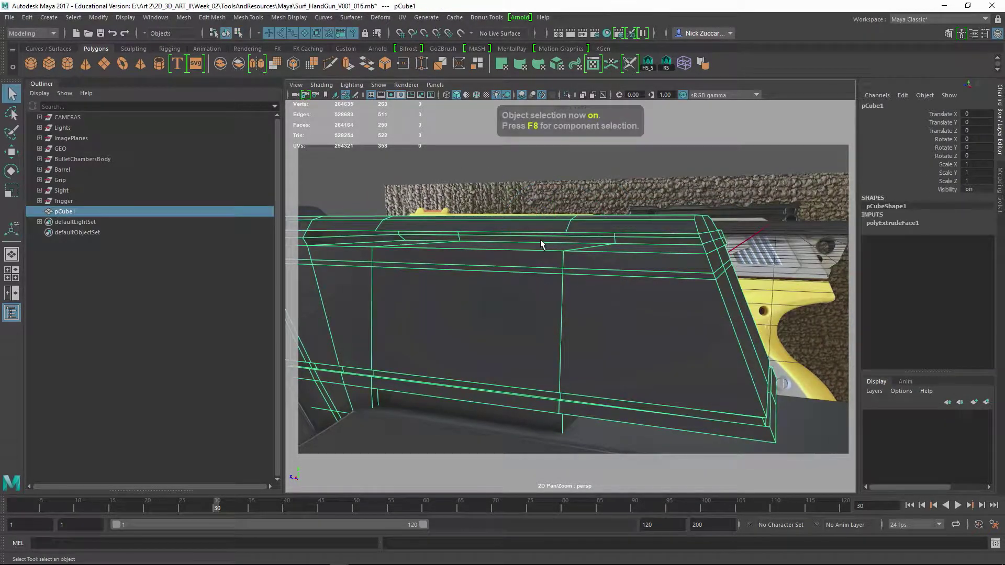
alt+drag(557, 246, 632, 234)
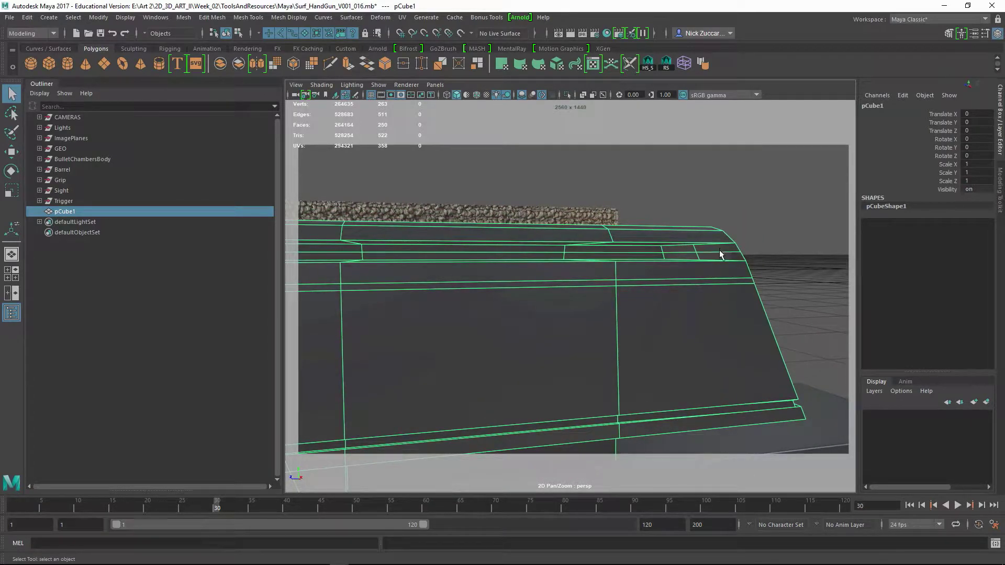
Delete the extruded inner faces so that the groove is left open through the slide
key(F11)
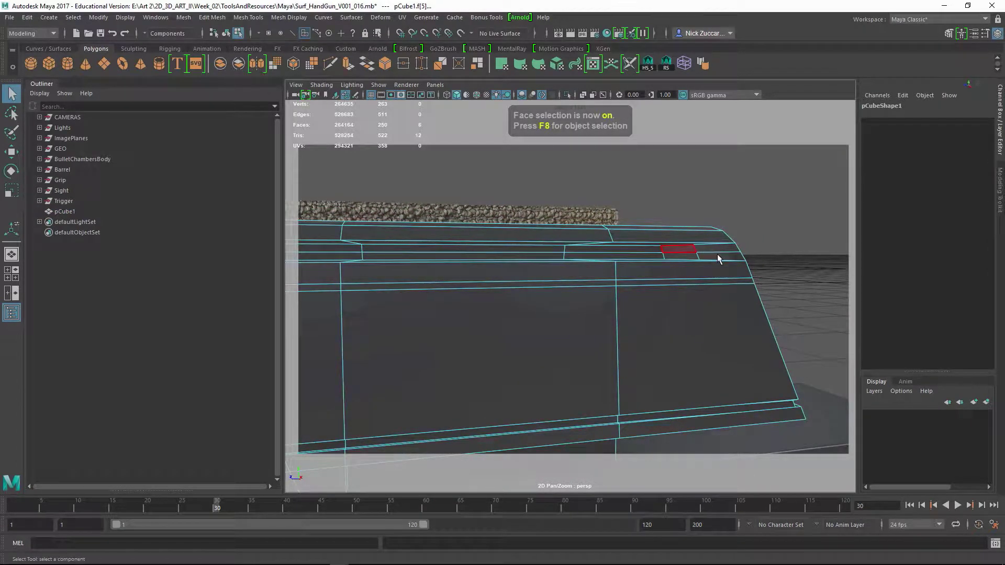
drag(681, 249, 717, 255)
alt+drag(719, 255, 613, 240)
key(Delete)
key(F8)
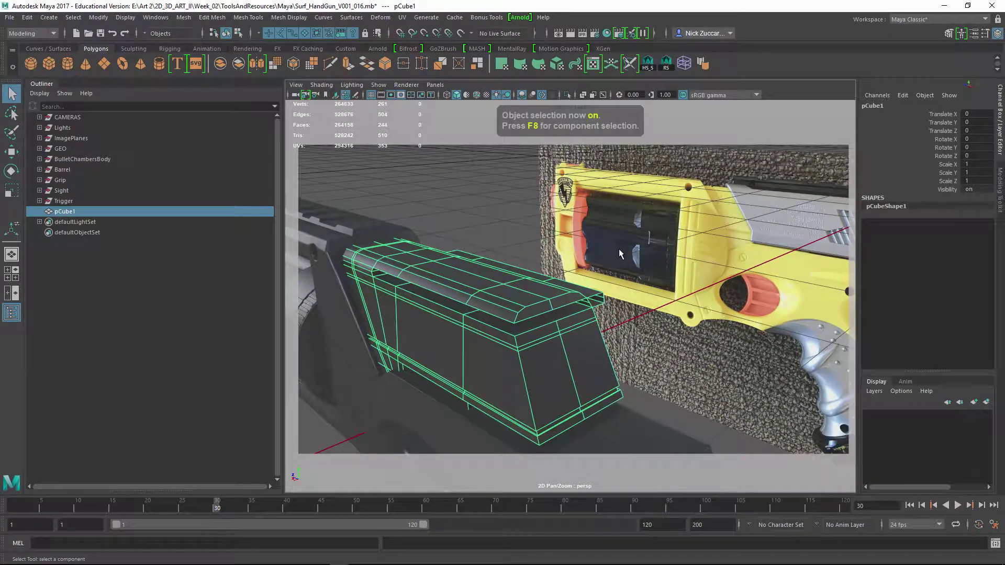
Mirror the slide to carry the open groove to its other half, and check the shape in smooth preview
click(256, 64)
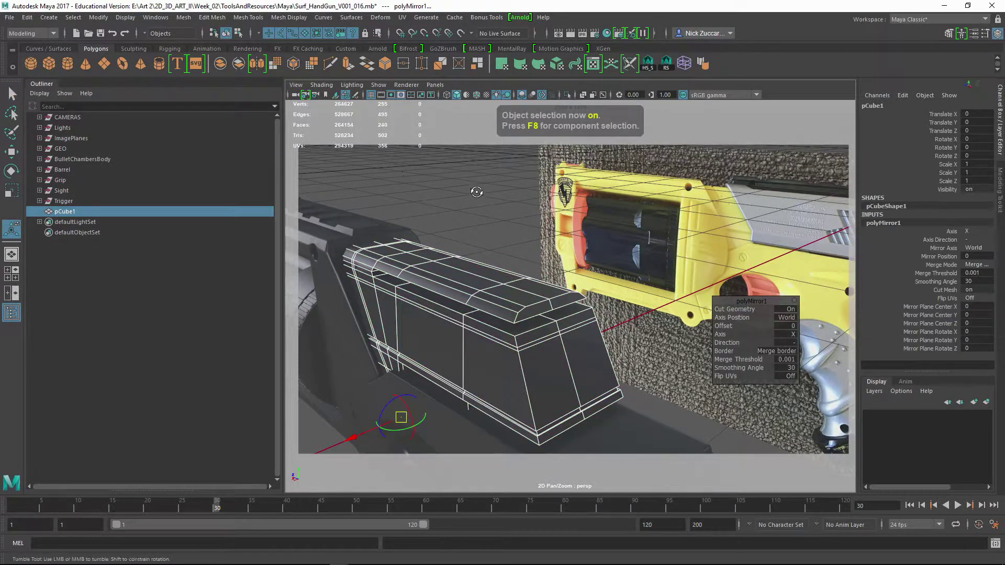
alt+drag(475, 191, 562, 189)
click(541, 202)
click(577, 261)
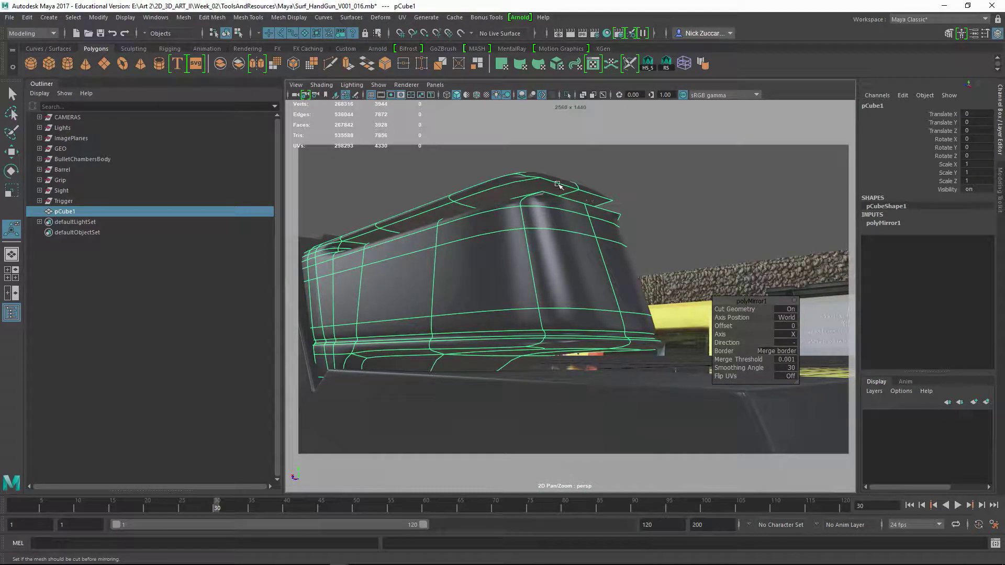
key(1)
alt+drag(636, 222, 586, 229)
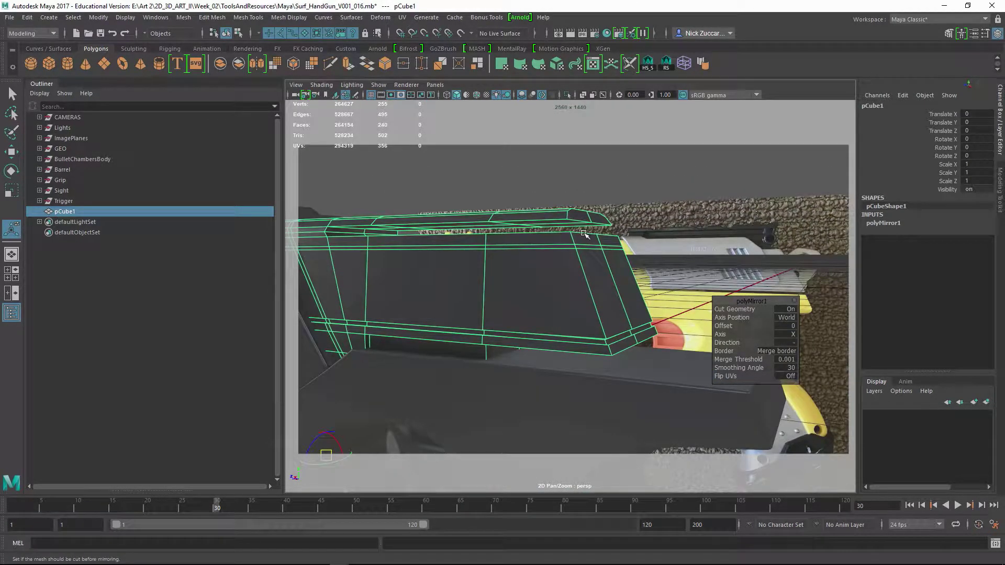
Merge the vertices of the slide's upper section with a threshold of 0.0010
key(F9)
drag(505, 178, 672, 286)
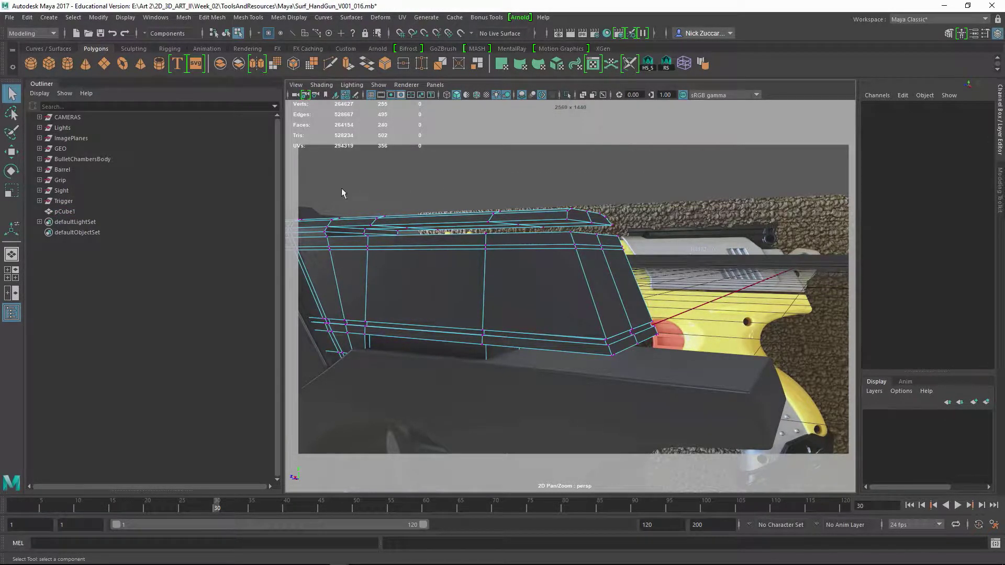
drag(314, 173, 654, 276)
shift+right_drag(592, 247, 678, 198)
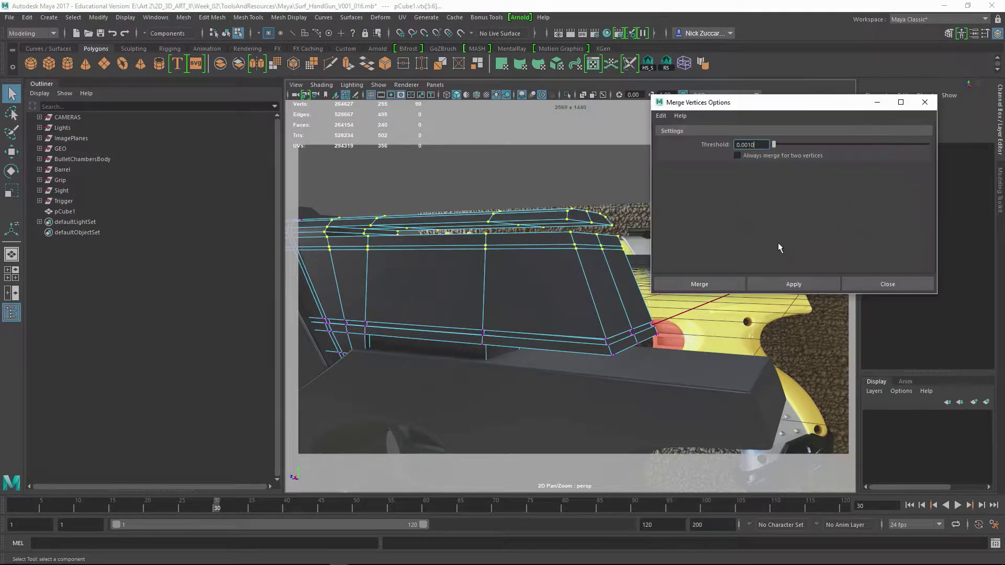
click(786, 285)
click(925, 102)
Delete the slide's history and check the merged groove in smooth preview
alt+drag(759, 241, 669, 250)
key(F8)
key(alt+shift+d)
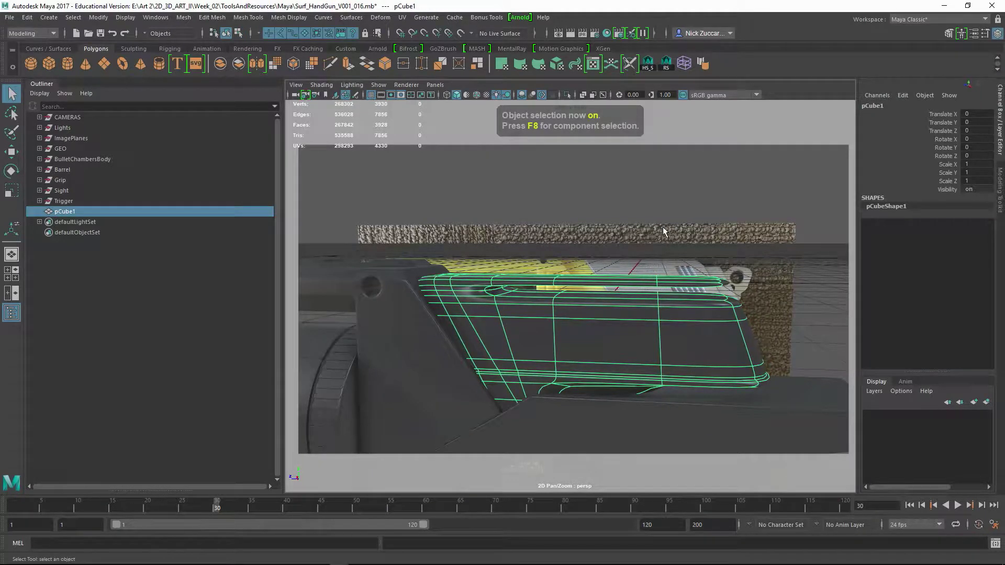
click(664, 230)
click(618, 312)
key(1)
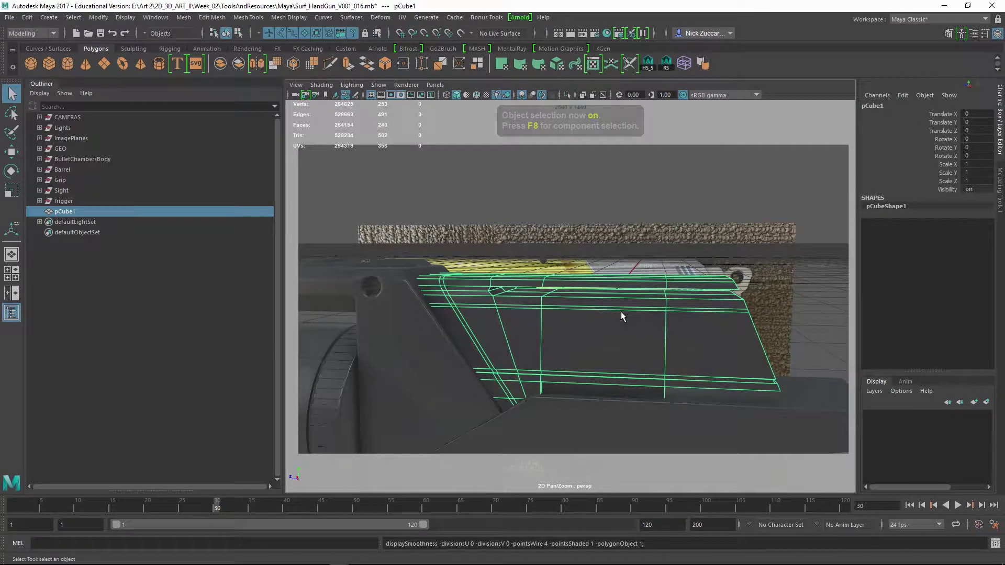
Isolate the slide in the viewport and examine the edges around its groove and diagonal band
key(ctrl+1)
click(542, 240)
alt+drag(559, 264, 460, 274)
click(462, 272)
alt+right_drag(529, 271, 491, 293)
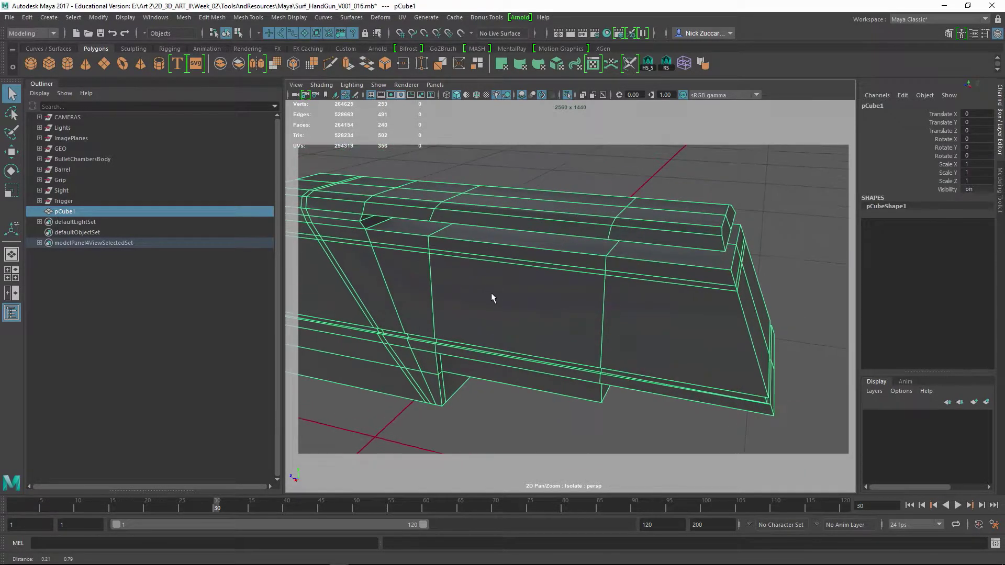
alt+drag(491, 293, 522, 283)
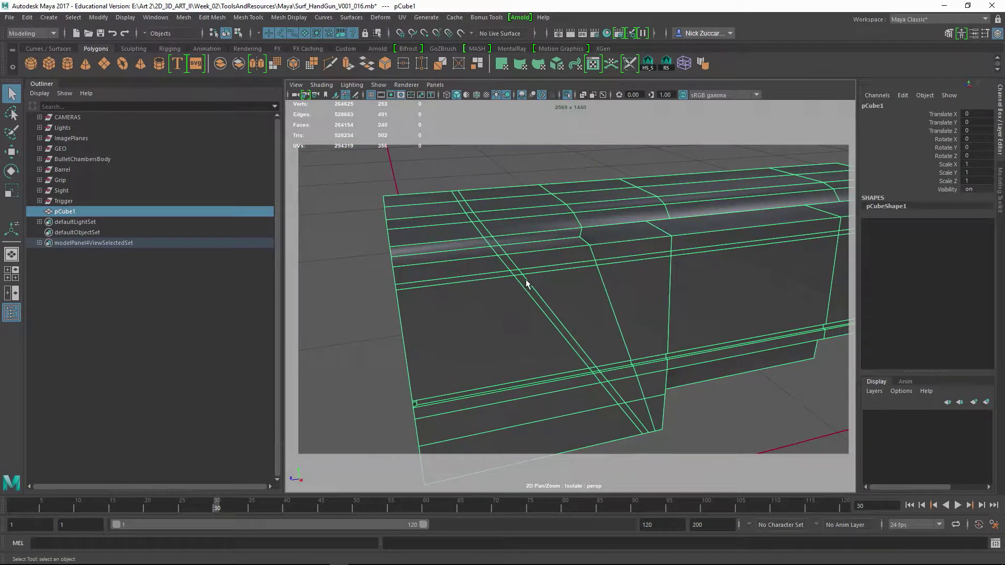
alt+right_drag(509, 274, 482, 246)
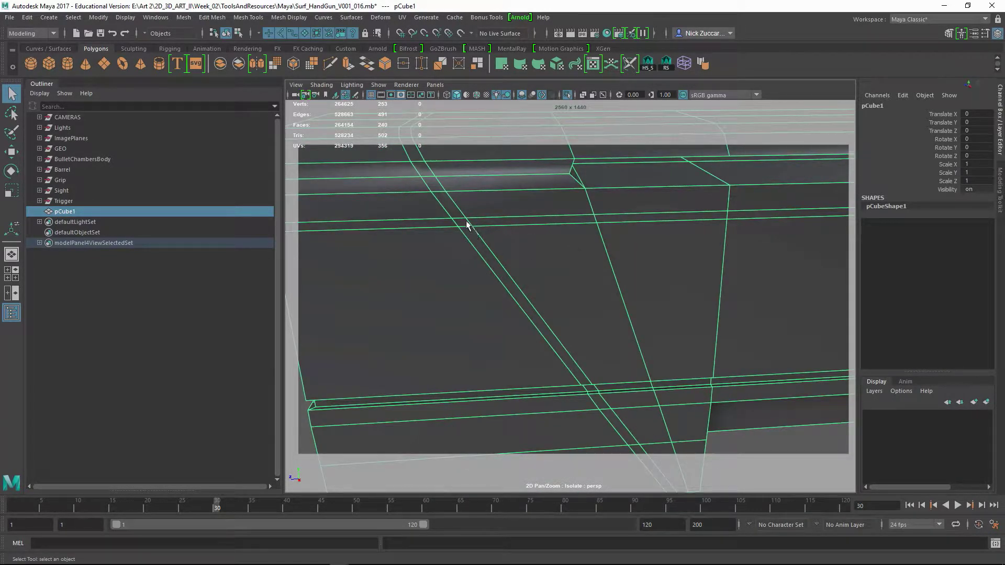
Cut a diagonal edge with Multi-Cut across the corner where the slanted and horizontal edge strips cross on the slide's side
shift+right_click(467, 233)
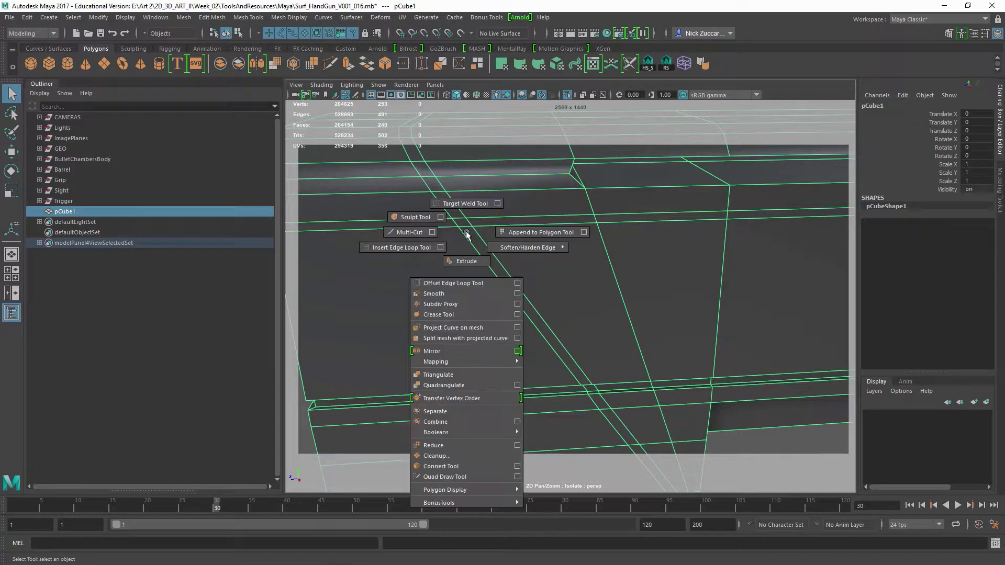
shift+right_drag(423, 236, 460, 227)
alt+middle_drag(414, 183, 464, 230)
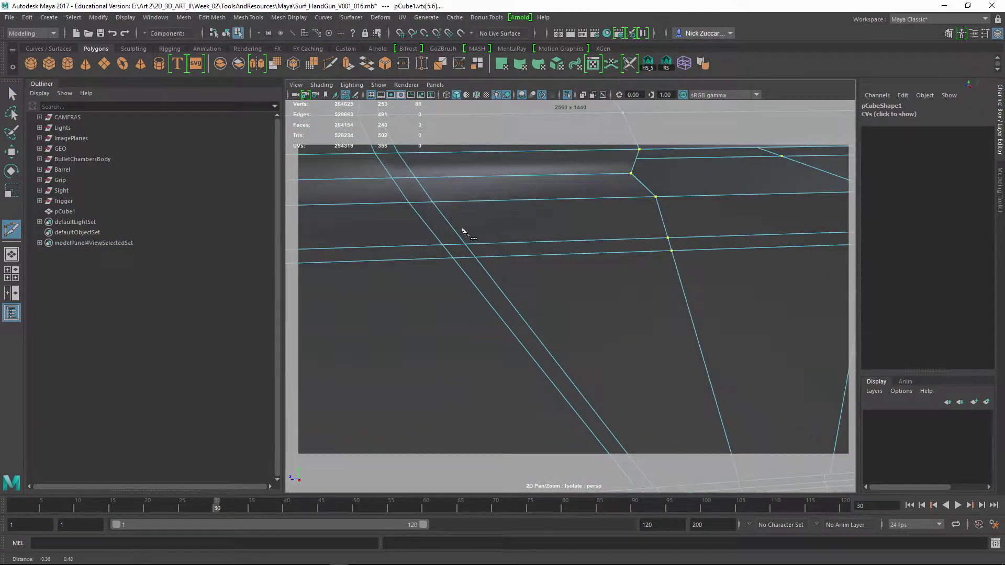
click(465, 245)
click(453, 258)
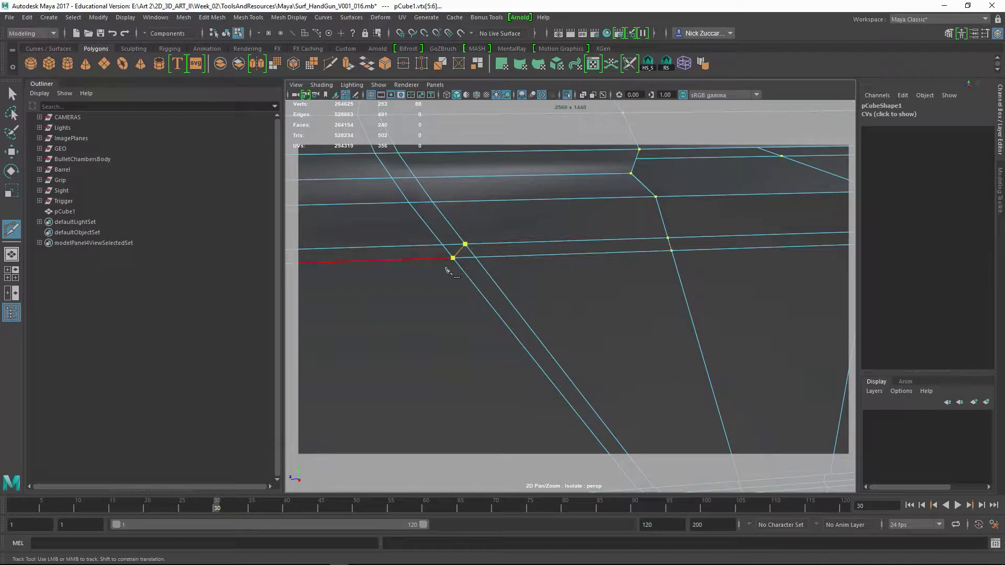
key(Return)
key(q)
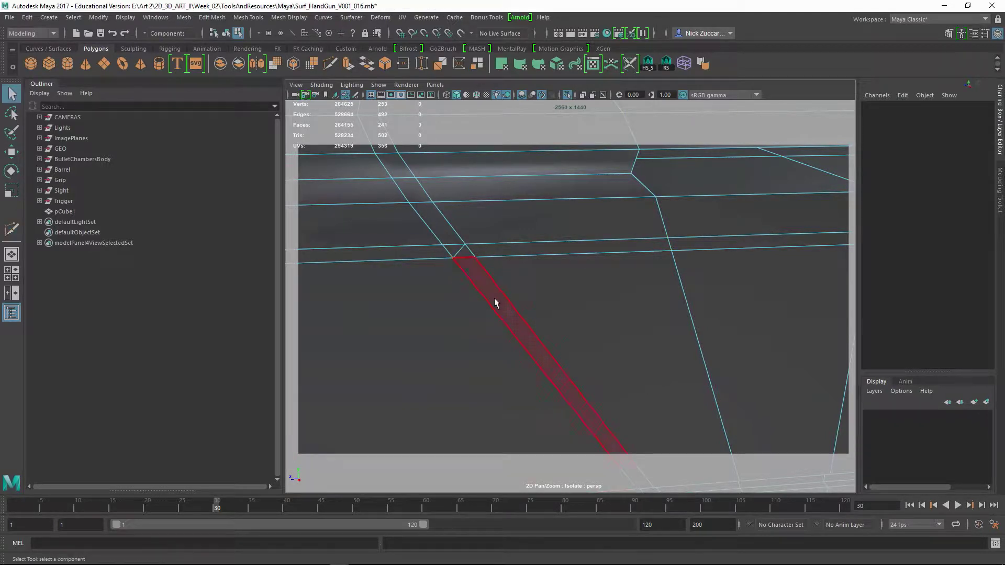
Delete the two short leftover edges on either side of the new diagonal corner cut
alt+right_drag(498, 267, 478, 269)
key(F10)
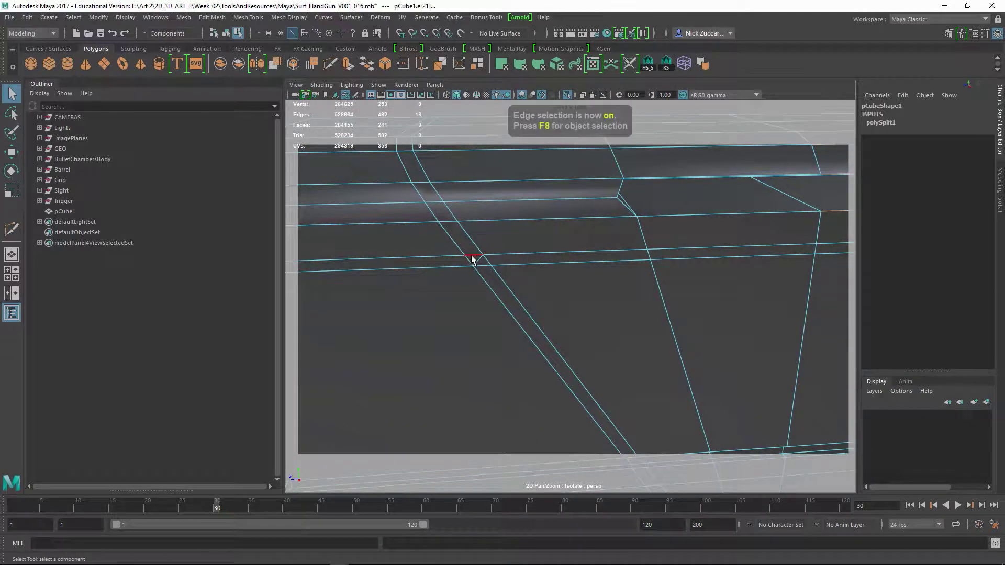
key(Delete)
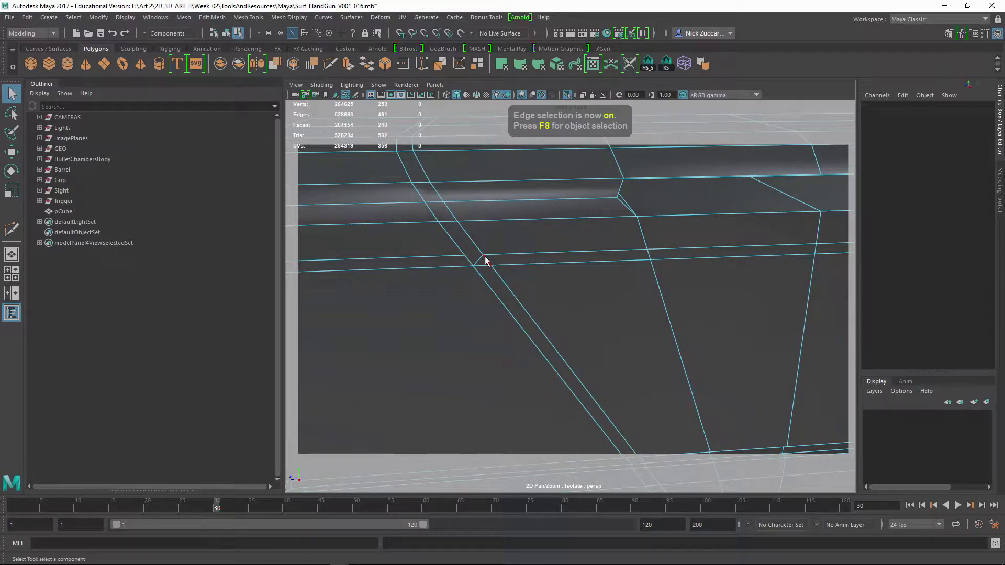
click(485, 260)
key(Delete)
Delete the doubled slanted edge below the corner and the extra horizontal edge running from the corner to the slide's end
click(523, 316)
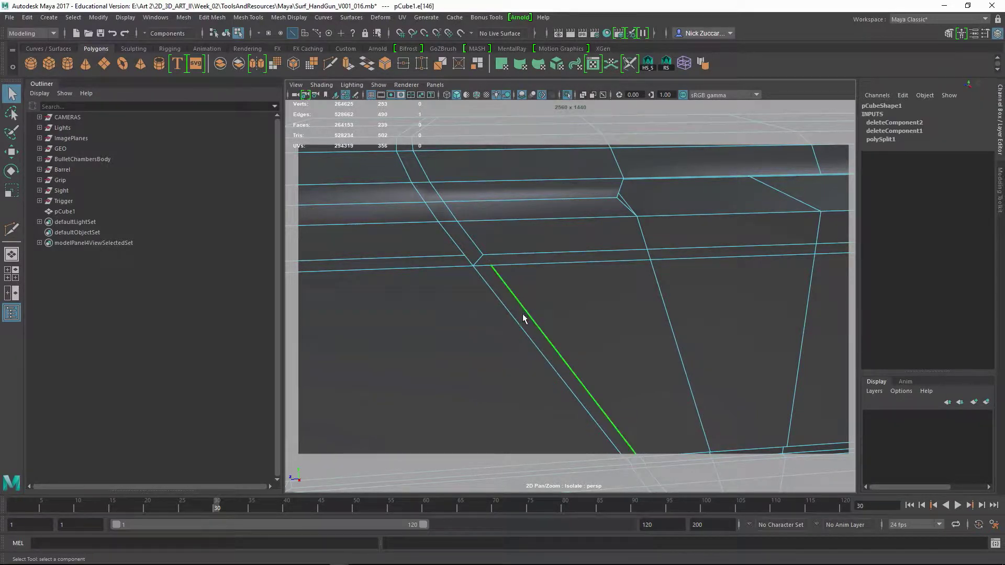
key(Delete)
click(519, 326)
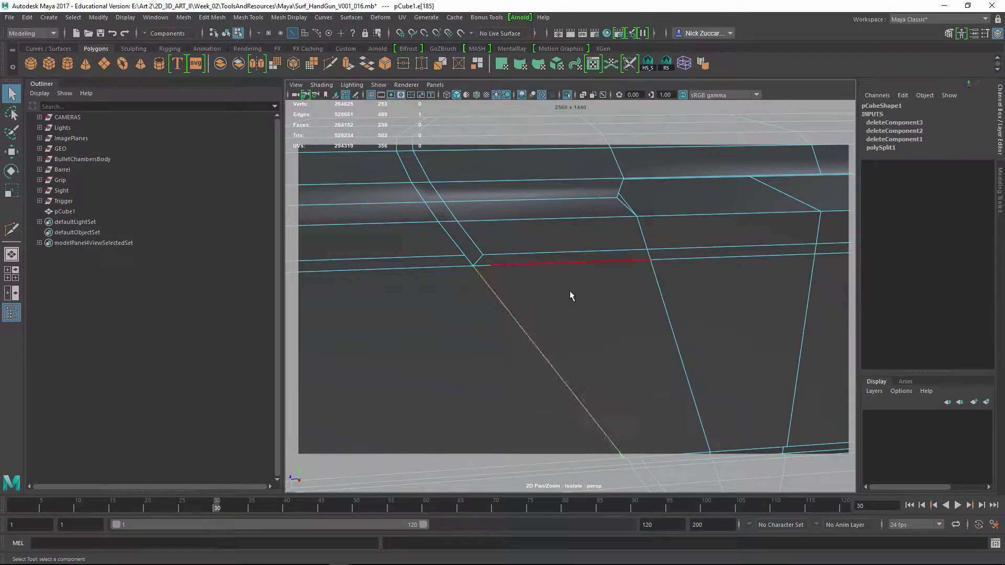
alt+drag(570, 291, 633, 302)
click(520, 266)
key(Delete)
Mirror the slide so the edited corner topology is copied to its other side
key(F8)
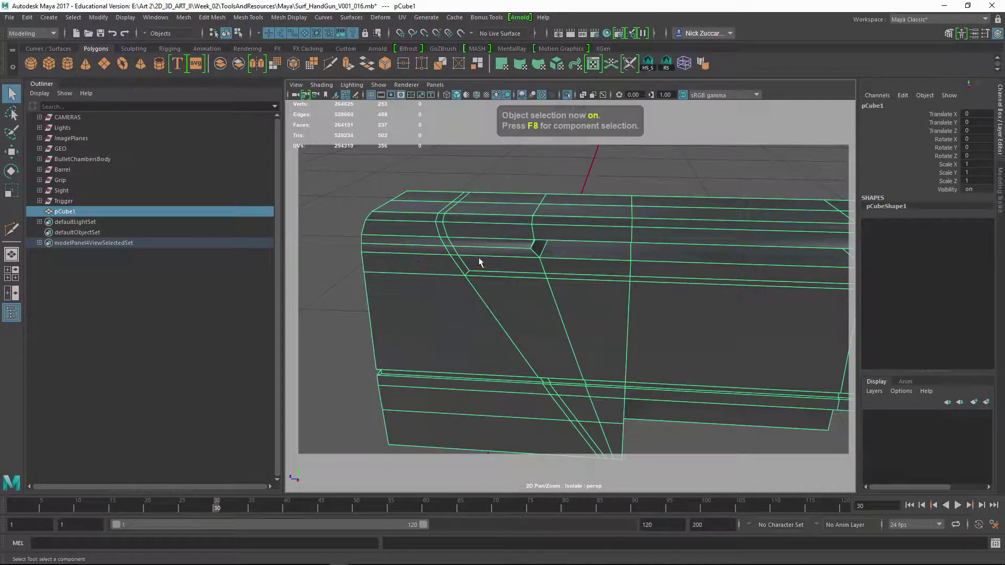
click(258, 66)
click(438, 165)
alt+drag(446, 255, 569, 294)
click(542, 246)
Delete the remaining doubled slanted edge loop that runs down through the slide's lower section
key(F10)
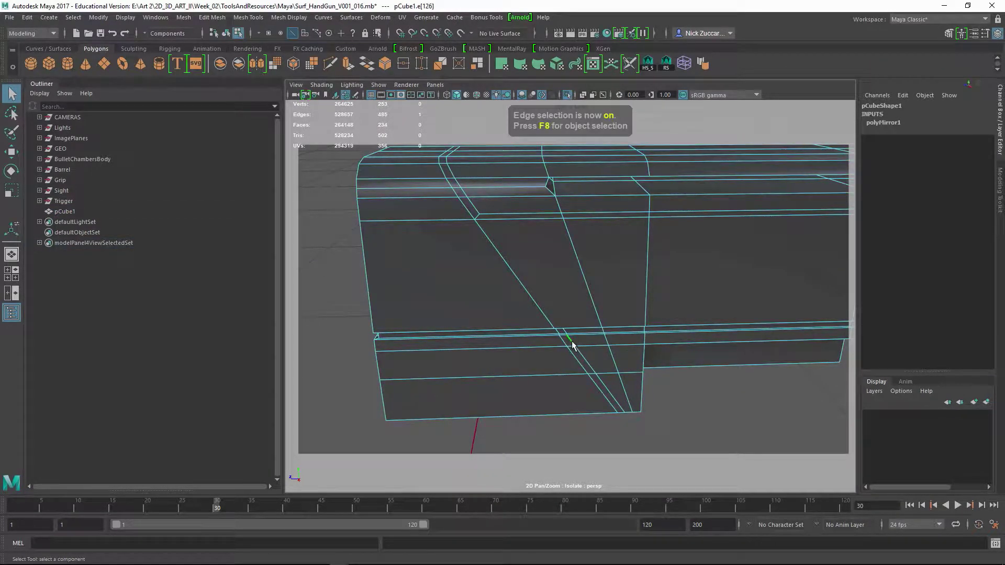
shift+right_drag(572, 344, 667, 344)
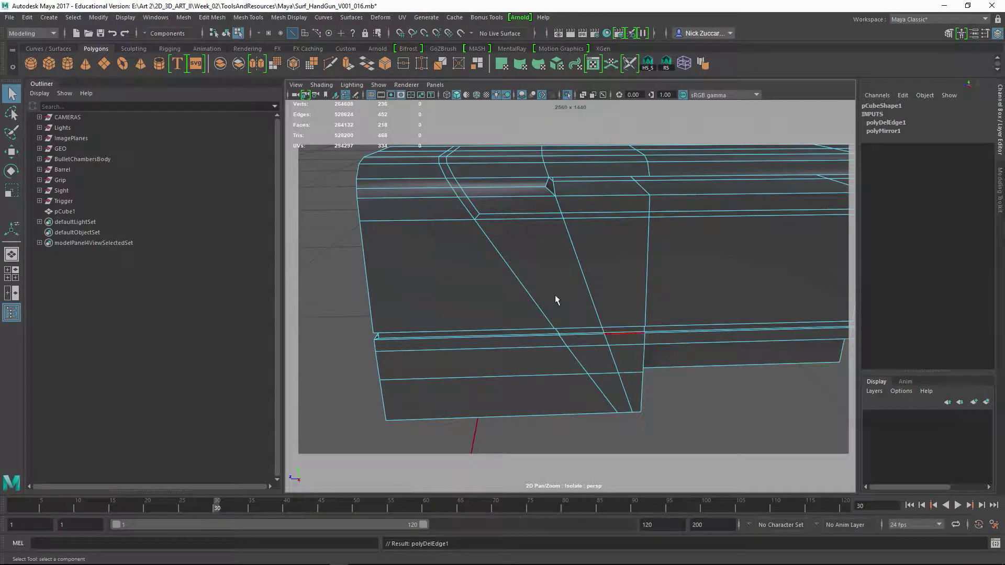
alt+drag(450, 236, 466, 223)
Mirror pCube1 again across the world X axis in the negative direction, cutting the geometry and merging the border
key(F8)
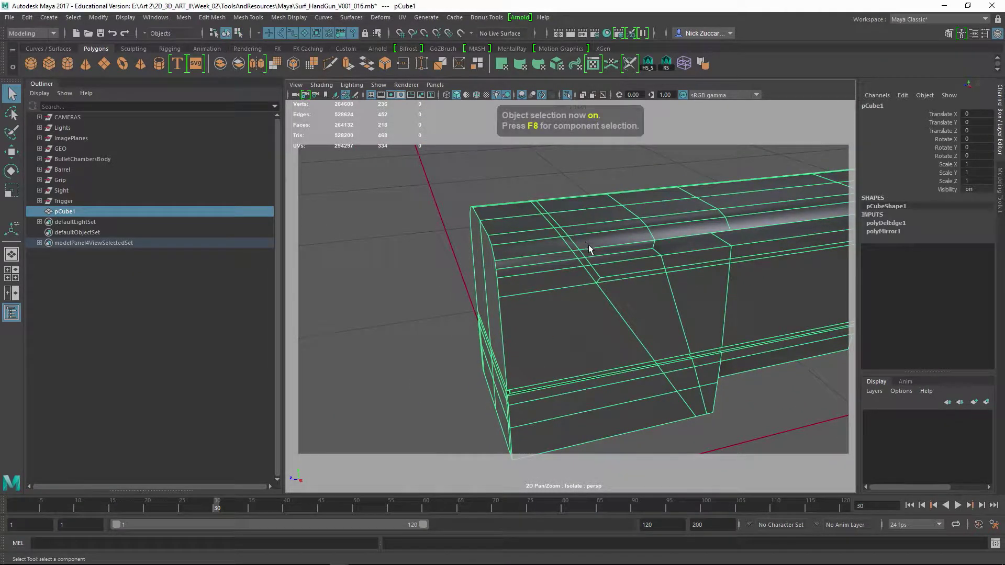
click(276, 64)
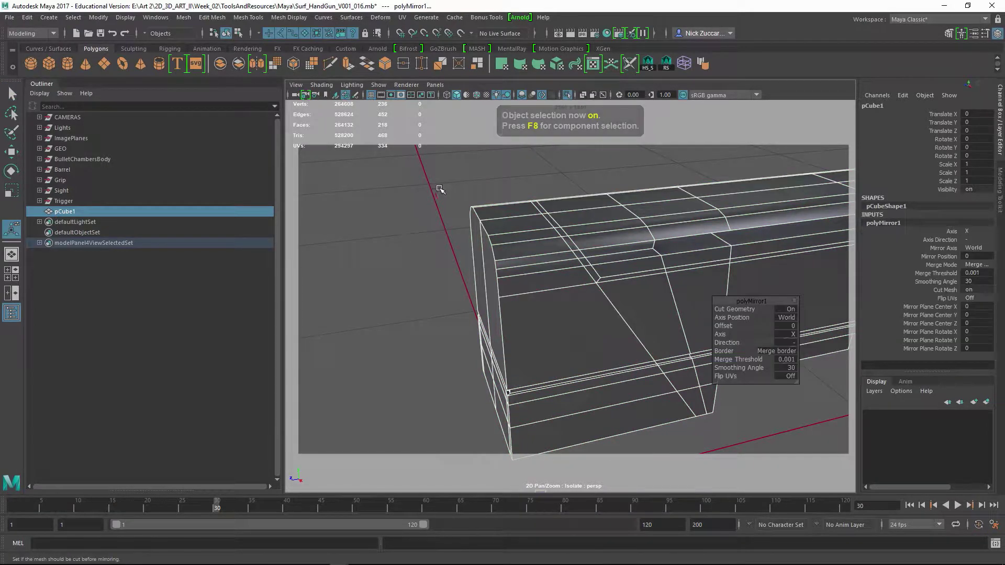
click(440, 191)
key(ctrl+z)
Inspect the mirrored slide from several angles and turn on its smooth mesh preview
alt+drag(560, 235, 594, 225)
click(603, 319)
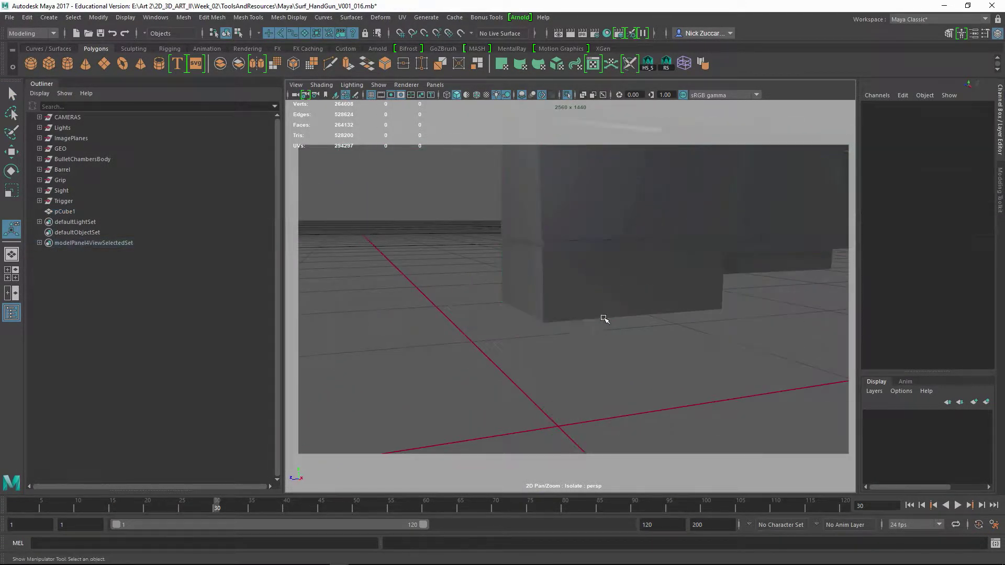
alt+middle_drag(640, 254, 610, 274)
alt+drag(612, 274, 527, 288)
click(556, 285)
key(3)
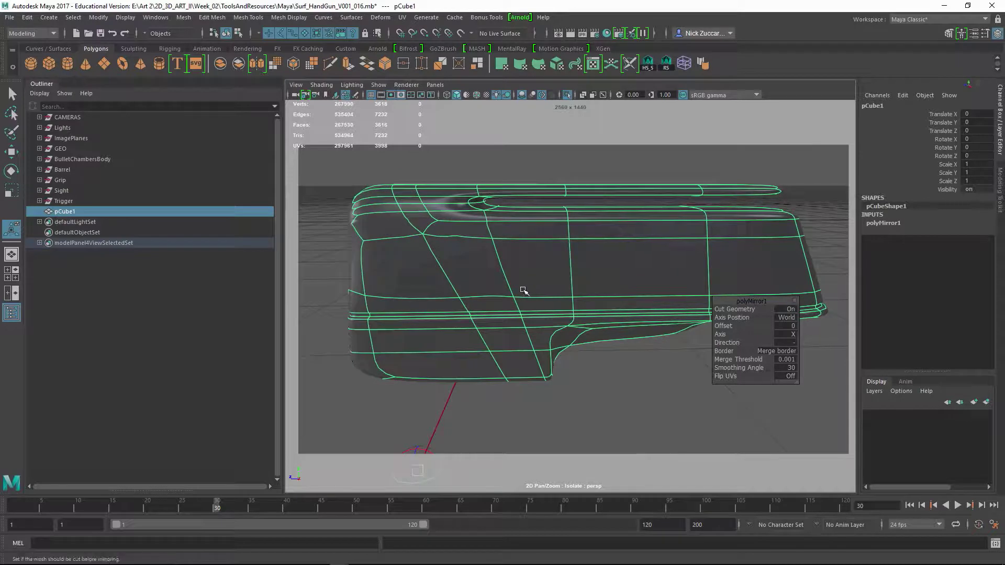
Delete the leftover vertices near the strip corner on both sides of the slide
key(F9)
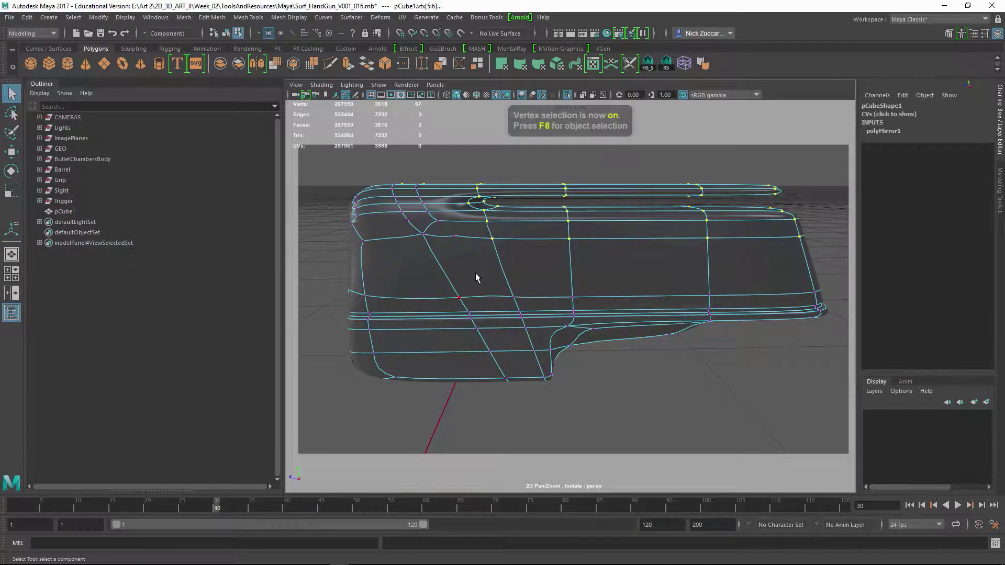
key(Delete)
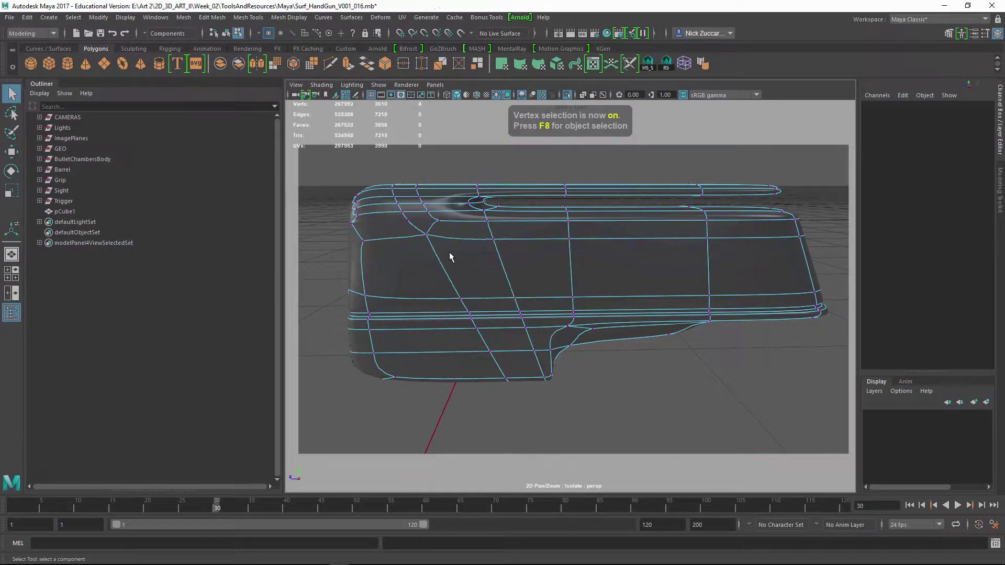
alt+drag(451, 281, 655, 265)
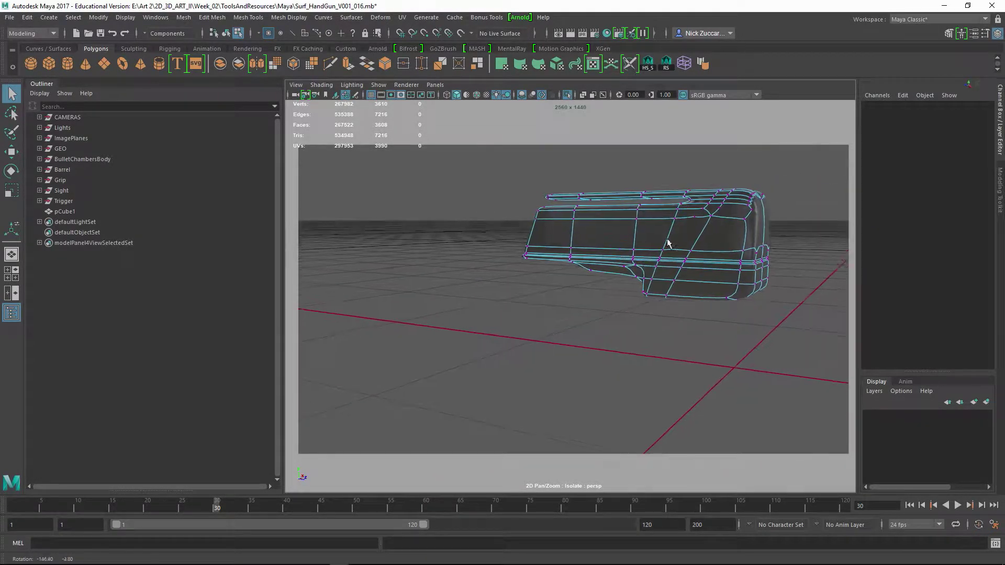
drag(670, 193, 524, 266)
key(Delete)
alt+right_drag(592, 260, 586, 264)
Delete the slide's construction history and return it to the unsmoothed display
key(F8)
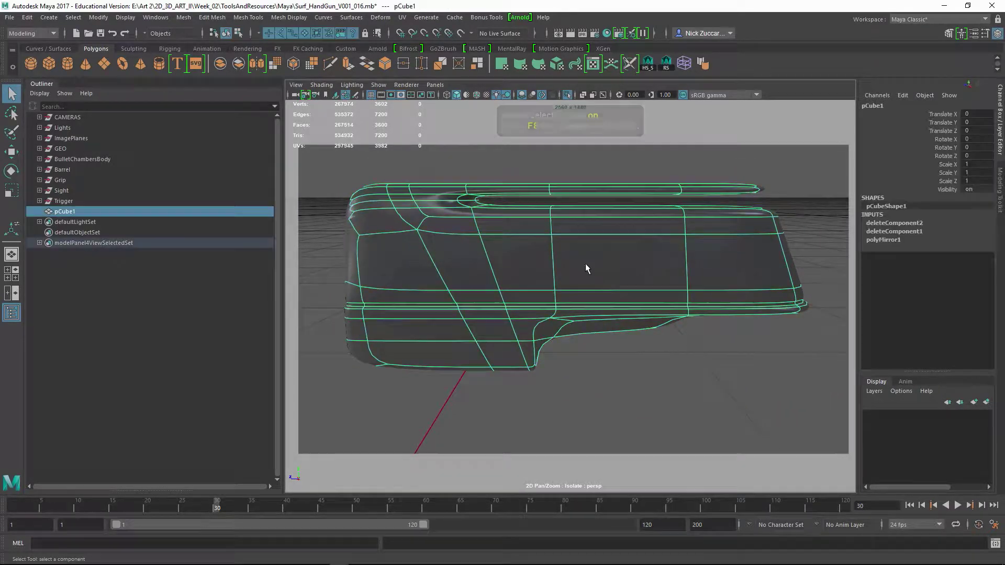
key(alt+shift+d)
key(1)
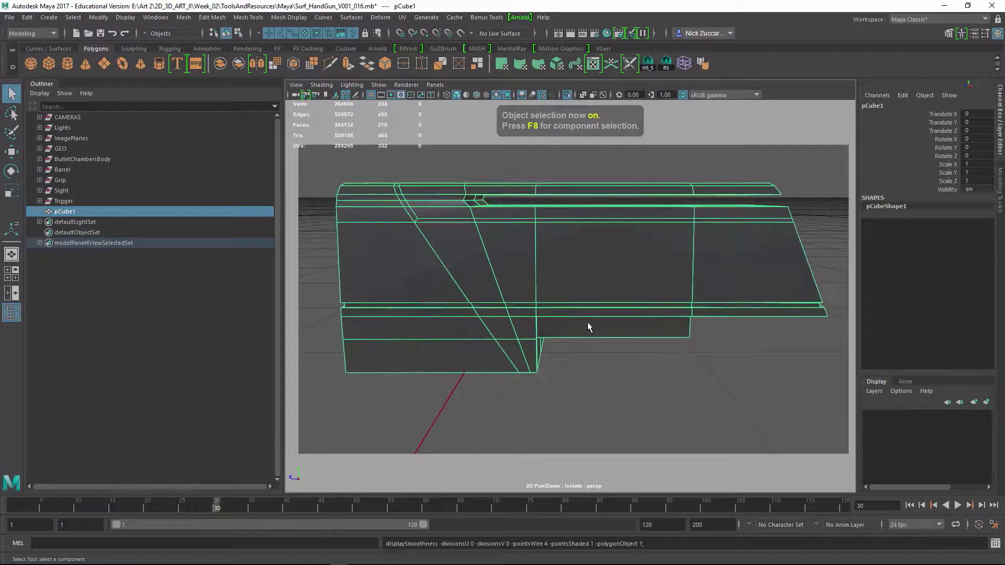
Select the edge ring across the narrow strip, starting at its diagonal corner edge, and convert it to a face selection
click(551, 360)
alt+right_drag(518, 287, 529, 284)
click(543, 284)
alt+drag(544, 250, 541, 286)
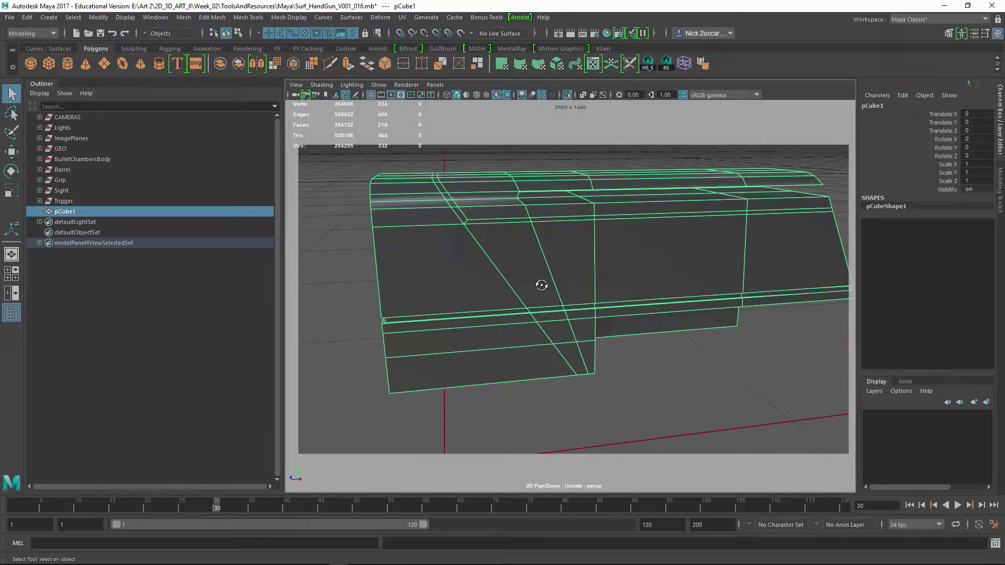
alt+right_drag(503, 248, 533, 268)
alt+middle_drag(484, 284, 529, 278)
alt+drag(529, 278, 547, 300)
alt+right_drag(506, 274, 543, 286)
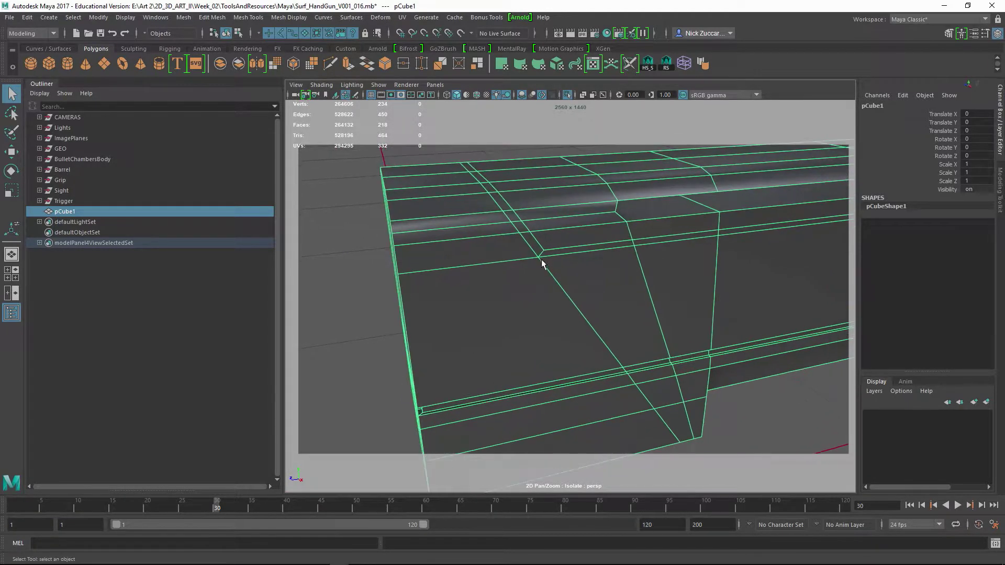
key(F10)
click(542, 256)
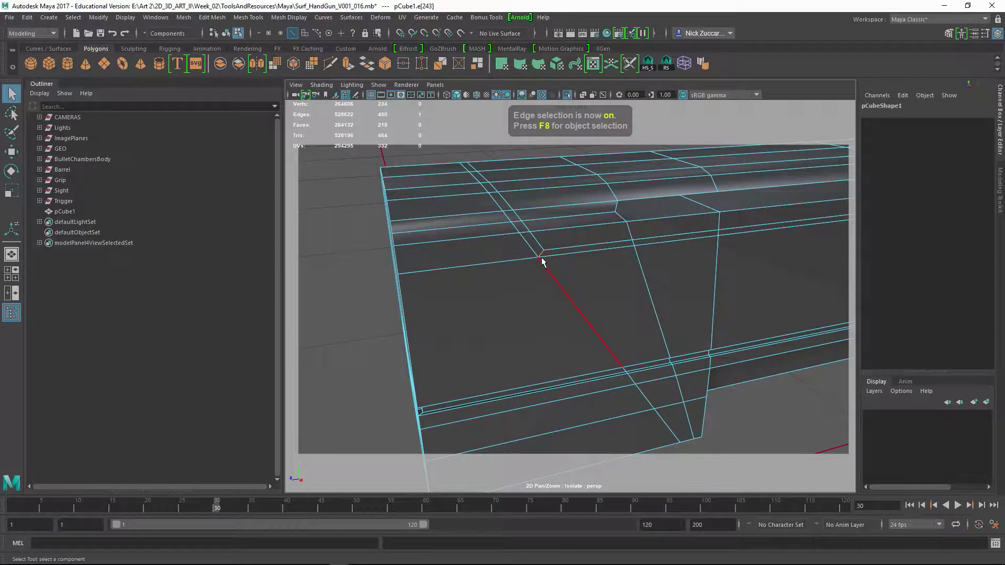
double_click(542, 261)
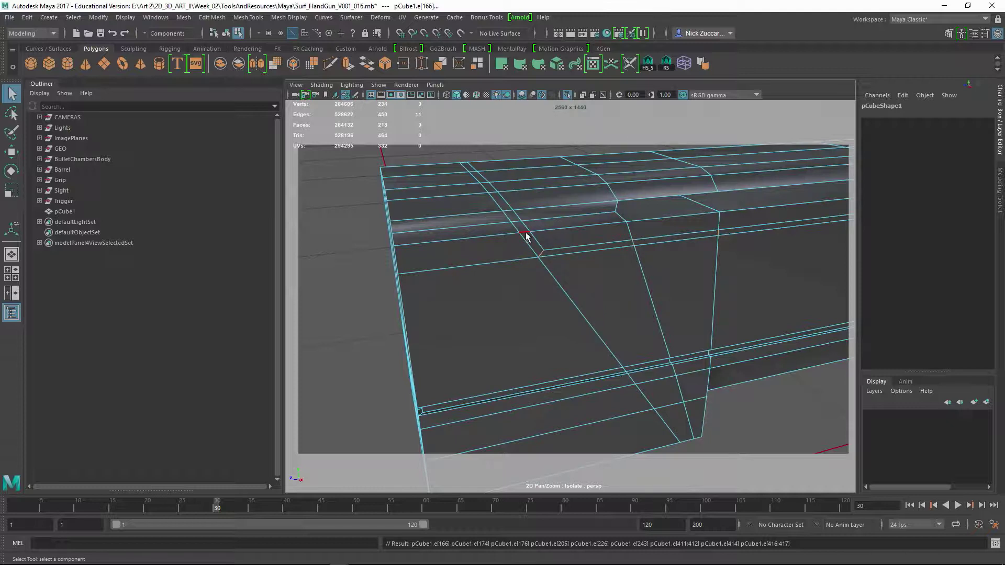
click(541, 255)
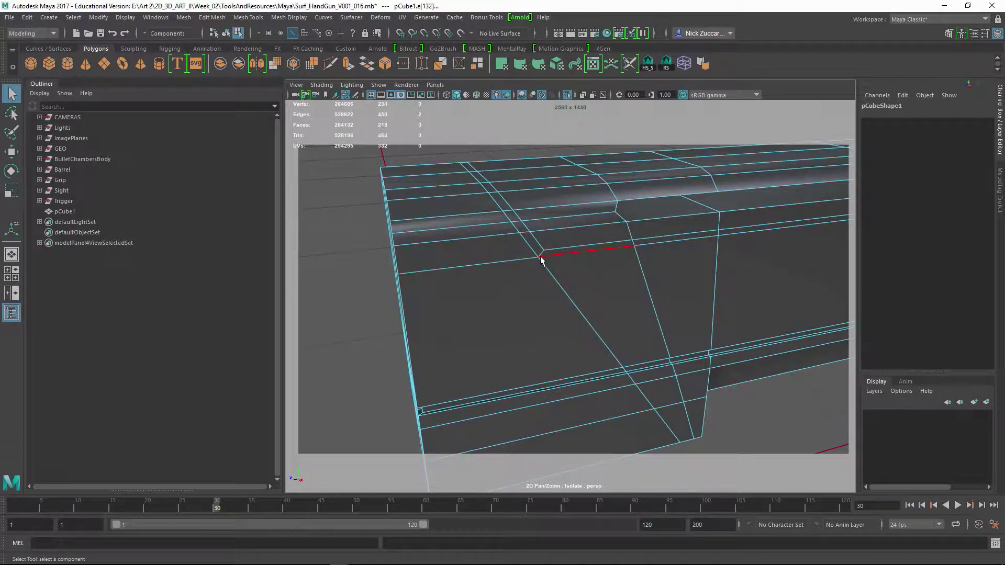
shift+right_drag(541, 257, 471, 294)
alt+drag(656, 232, 558, 261)
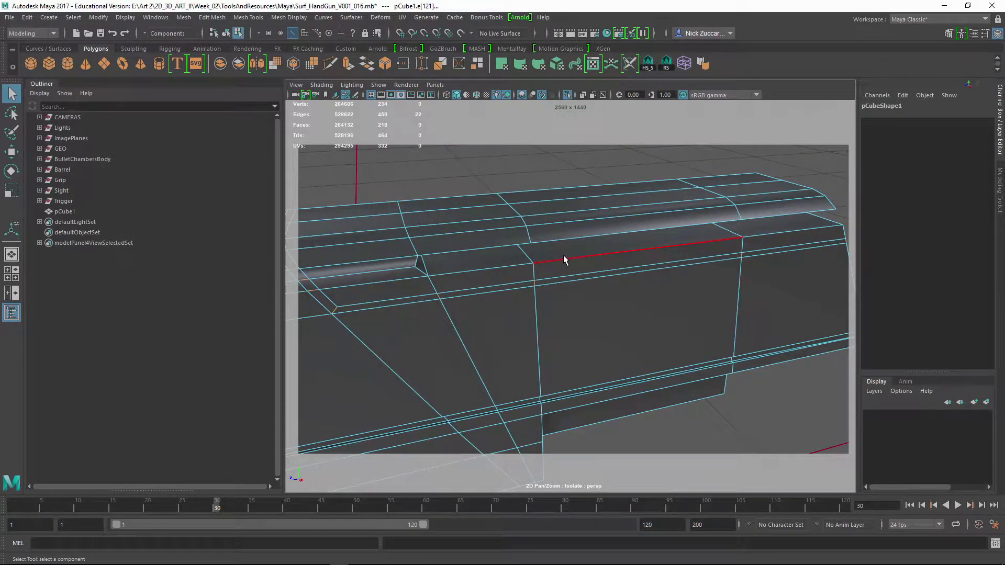
key(ctrl+F11)
alt+drag(564, 260, 623, 240)
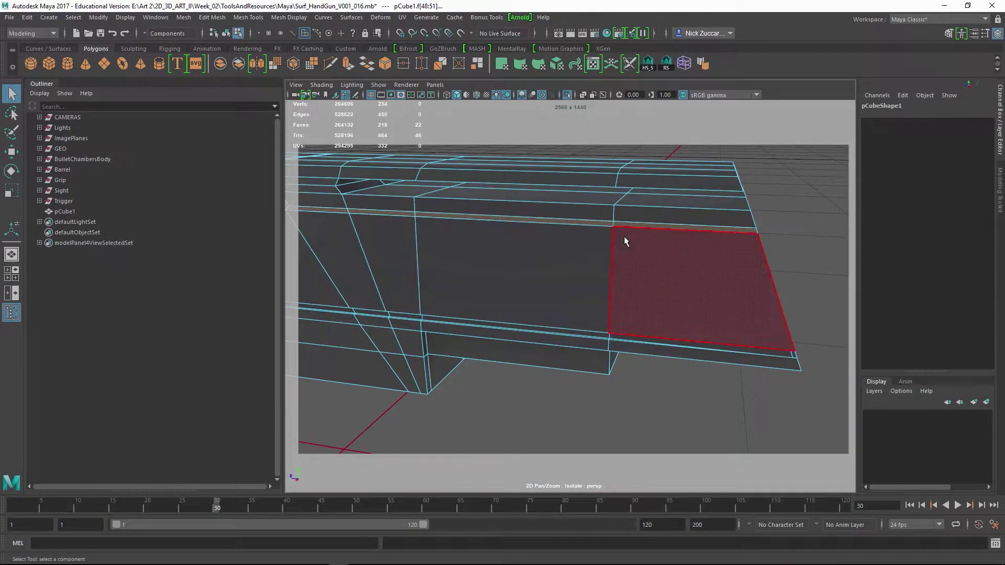
Extrude the selected strip faces inward with a thickness of -0.04 to form a groove along the slide
shift+right_click(626, 237)
shift+right_drag(625, 236, 630, 270)
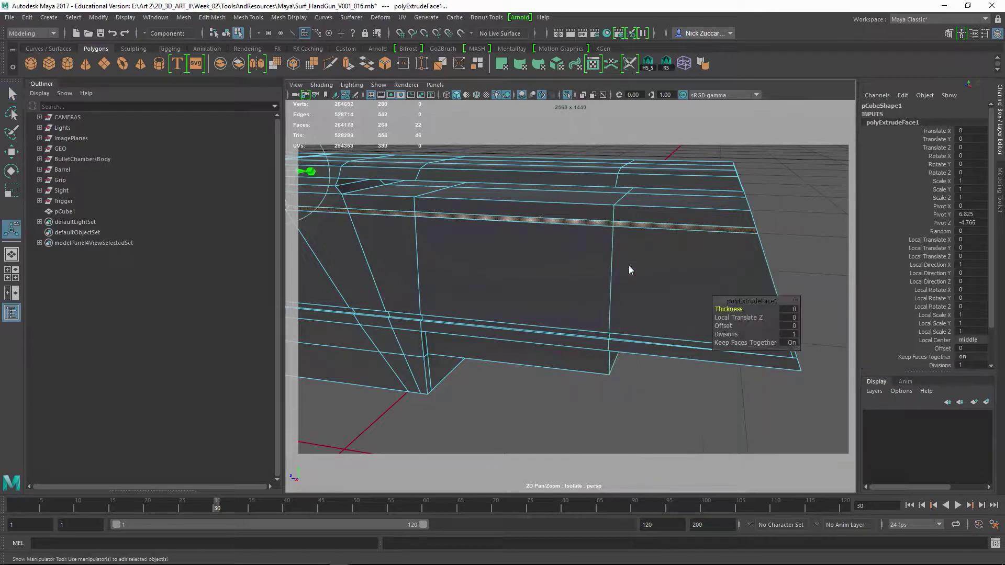
alt+middle_drag(490, 247, 676, 299)
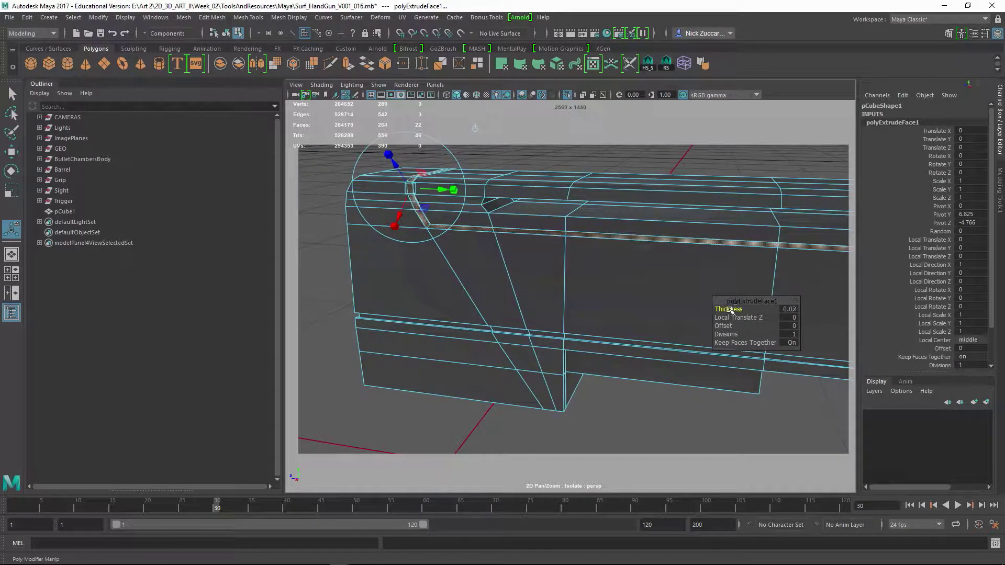
drag(731, 311, 729, 312)
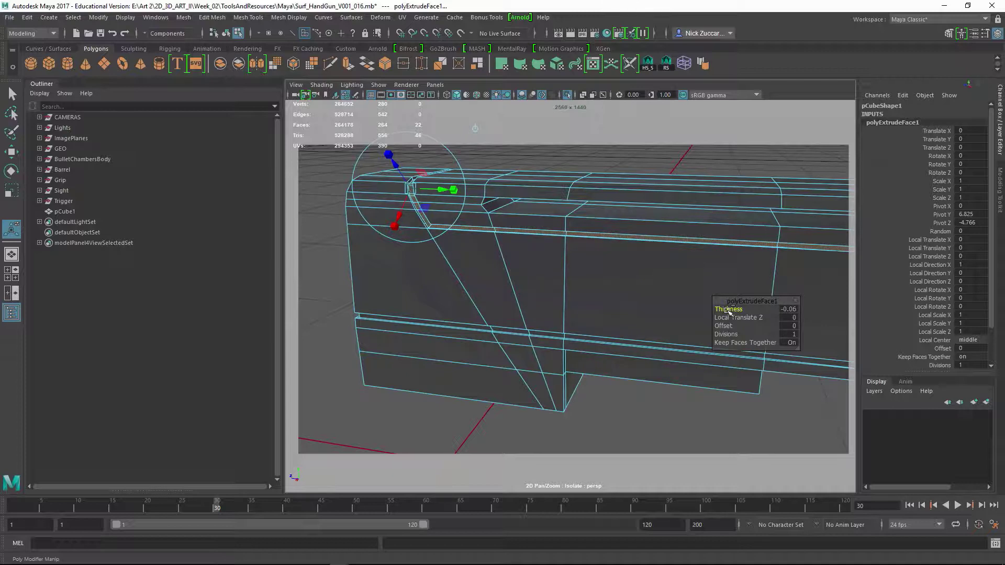
alt+drag(497, 310, 469, 298)
alt+right_drag(469, 298, 554, 299)
alt+middle_drag(554, 300, 554, 308)
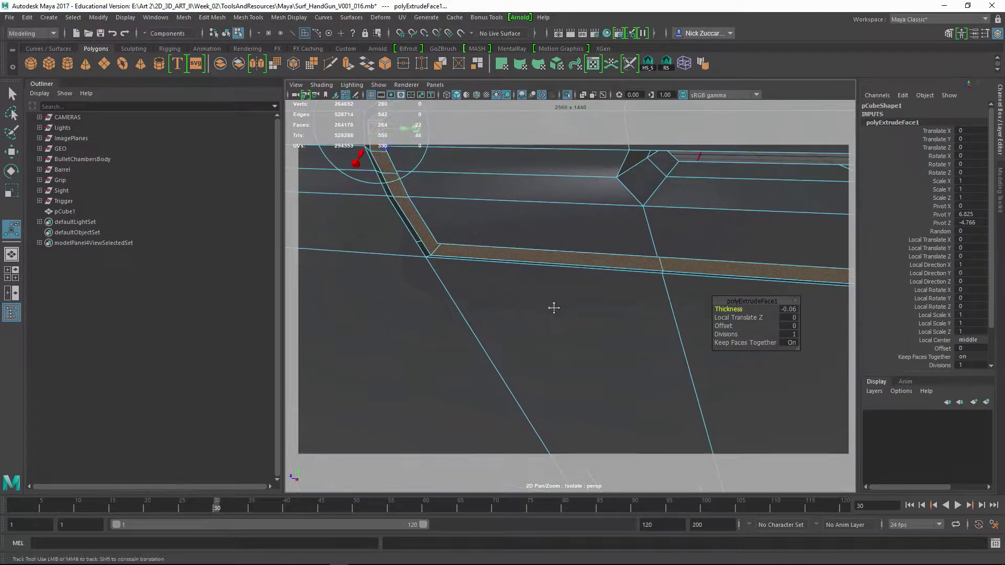
alt+drag(554, 308, 670, 309)
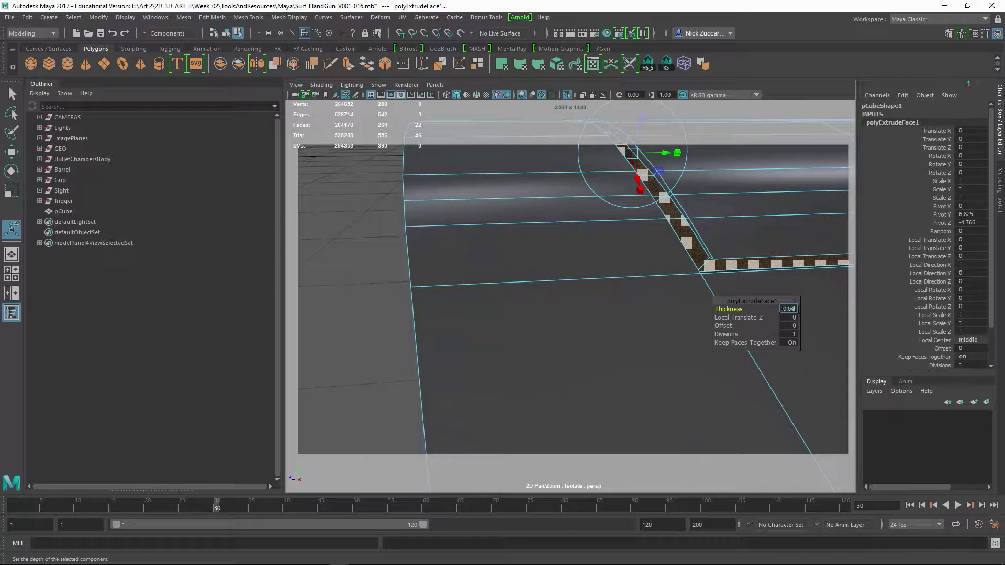
key(Return)
alt+middle_drag(668, 253, 536, 278)
alt+right_drag(536, 278, 562, 285)
alt+drag(562, 284, 602, 308)
key(q)
key(F8)
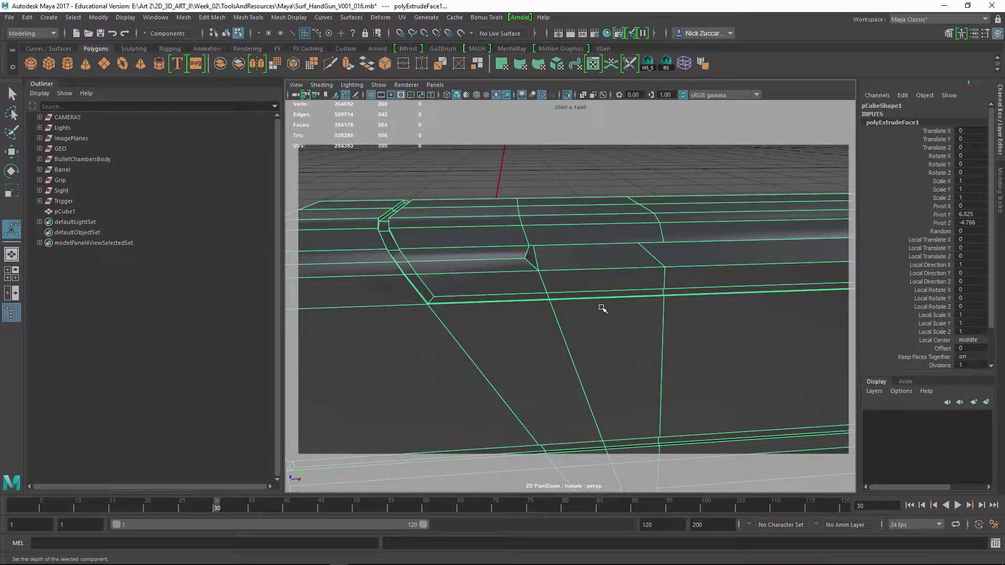
Delete the short stray edge in the groove wall just above its lower corner
mouse_move(396, 315)
alt+mouse_down()
mouse_move(526, 292)
mouse_move(427, 285)
mouse_move(478, 332)
mouse_move(393, 328)
alt+mouse_up()
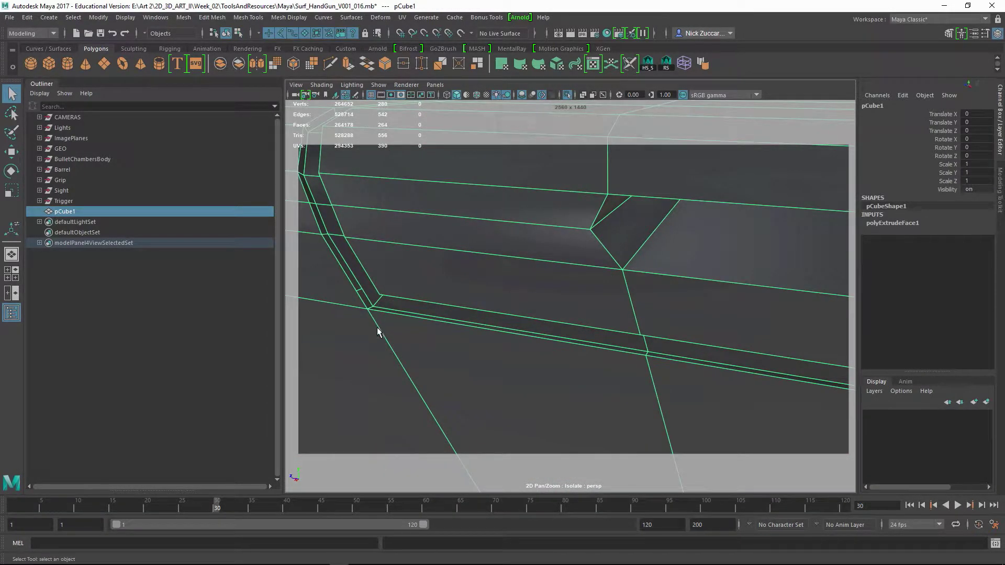
key(F10)
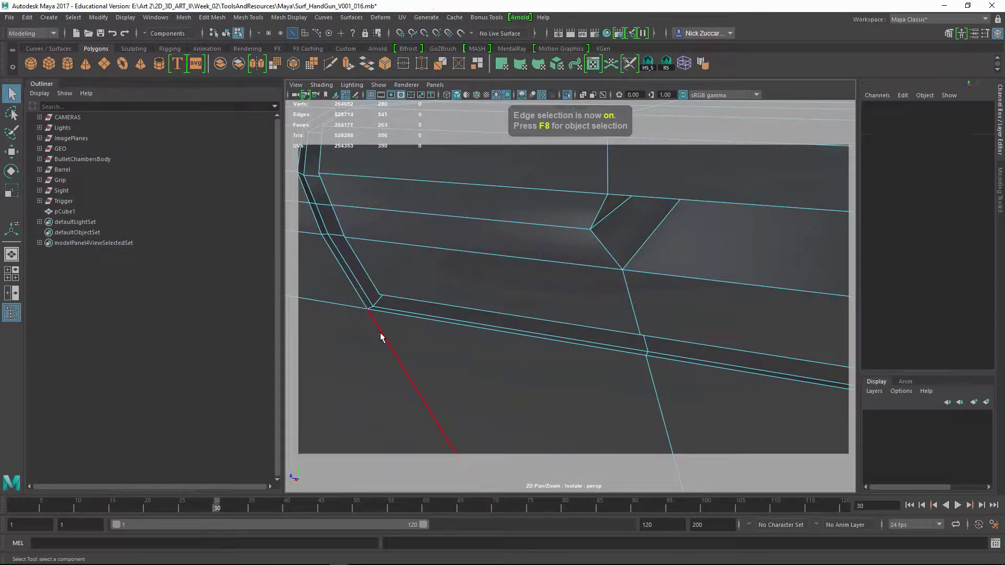
Delete the two leftover vertices in the groove wall near its lower corner and return to object selection
key(F9)
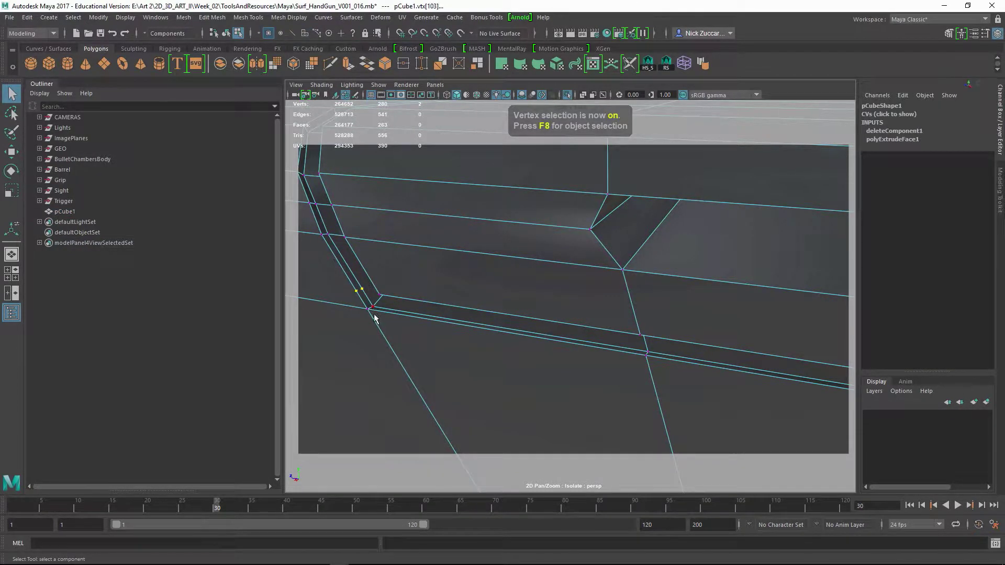
key(Delete)
alt+drag(522, 336, 617, 337)
key(F8)
key(F8)
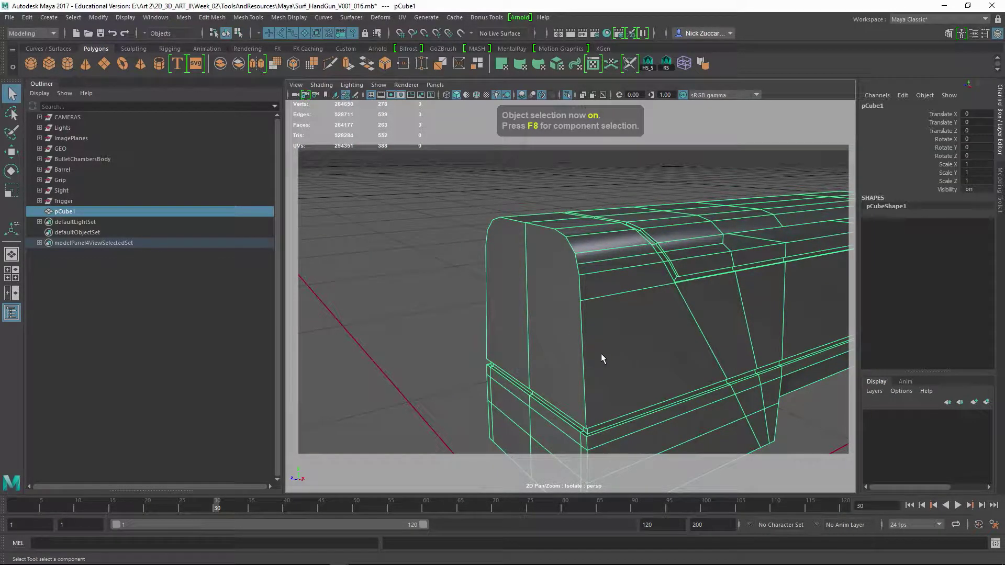
Mirror the slide across the world X axis in the negative direction with a 0.001 merge threshold, and delete its construction history
click(257, 65)
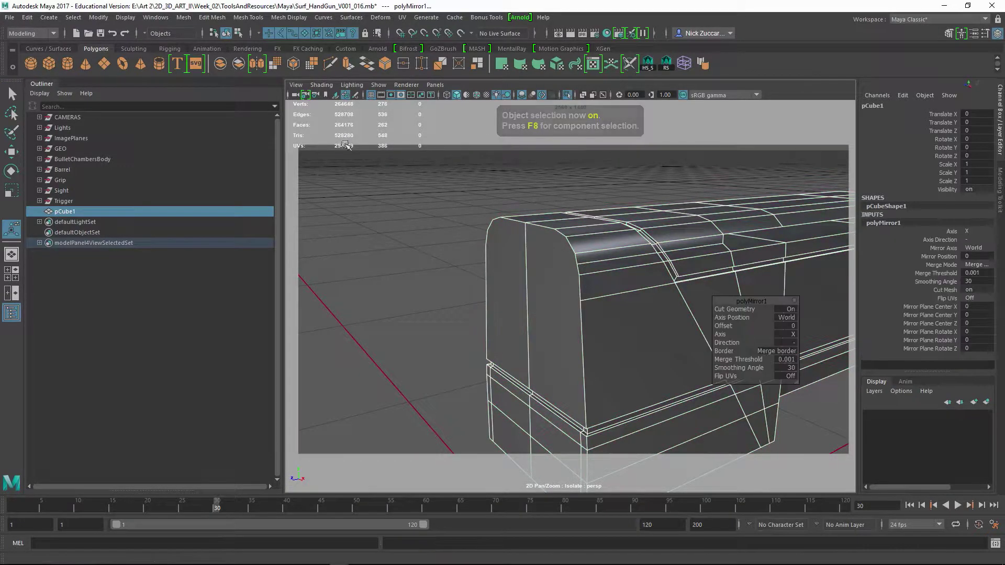
click(449, 229)
alt+drag(449, 229, 539, 273)
click(539, 274)
key(alt+shift+d)
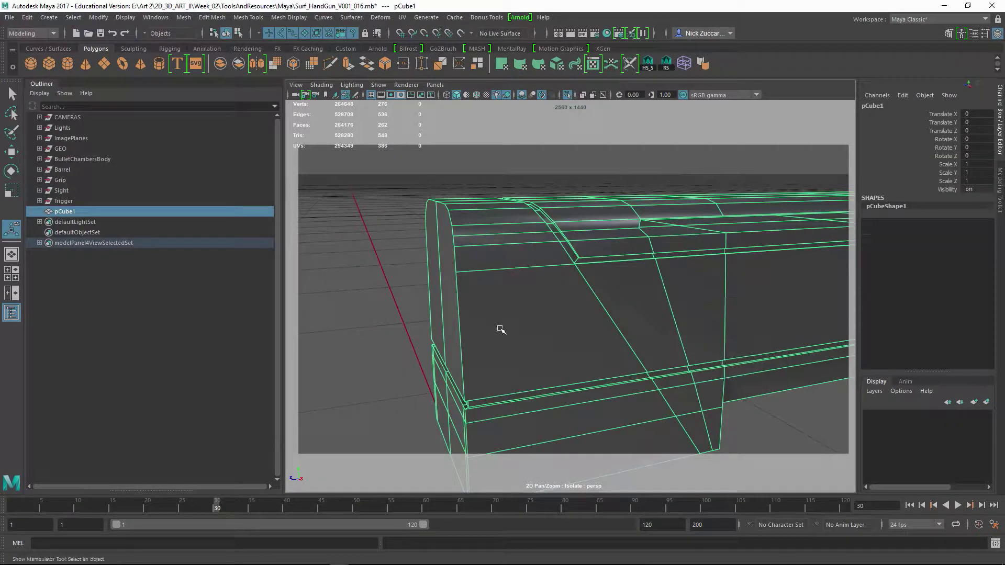
Examine the slide's side groove and rear end from several angles, narrowing the Outliner to enlarge the viewport
alt+middle_drag(501, 330, 515, 302)
alt+drag(515, 301, 493, 288)
alt+middle_drag(494, 287, 523, 349)
mouse_move(522, 349)
alt+mouse_down()
mouse_move(525, 338)
mouse_move(492, 311)
mouse_move(633, 299)
mouse_move(576, 328)
mouse_move(702, 340)
mouse_move(639, 329)
mouse_move(586, 343)
mouse_move(586, 329)
mouse_move(529, 353)
alt+mouse_up()
click(472, 207)
click(536, 332)
alt+middle_drag(529, 352, 500, 409)
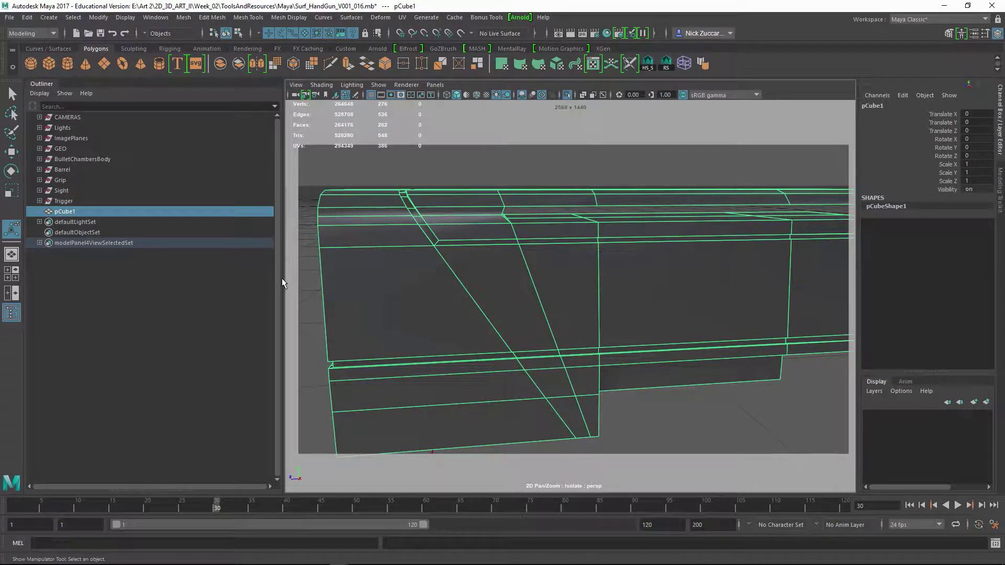
drag(282, 283, 160, 283)
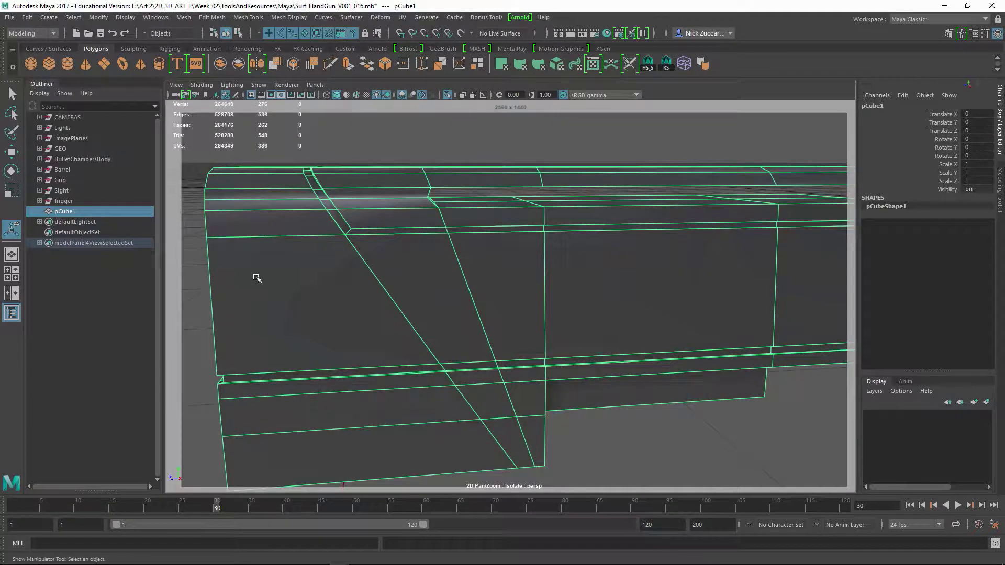
alt+middle_drag(389, 277, 357, 246)
scroll(373, 247, down, 2)
alt+drag(333, 249, 488, 295)
alt+middle_drag(560, 319, 529, 385)
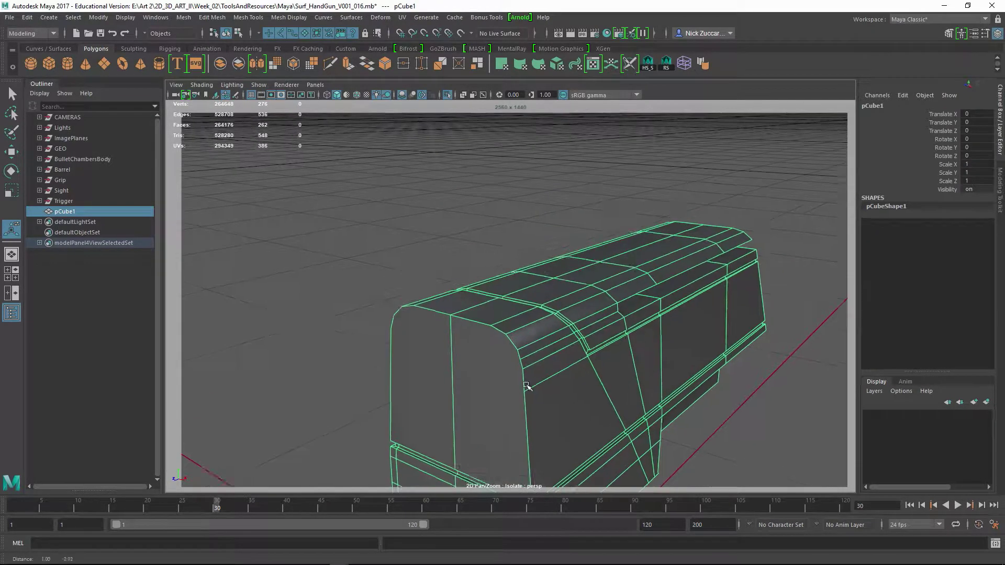
alt+drag(529, 385, 539, 347)
alt+middle_drag(551, 299, 529, 337)
alt+right_drag(528, 329, 536, 328)
mouse_move(537, 328)
alt+mouse_down()
mouse_move(545, 345)
mouse_move(538, 288)
mouse_move(547, 318)
alt+mouse_up()
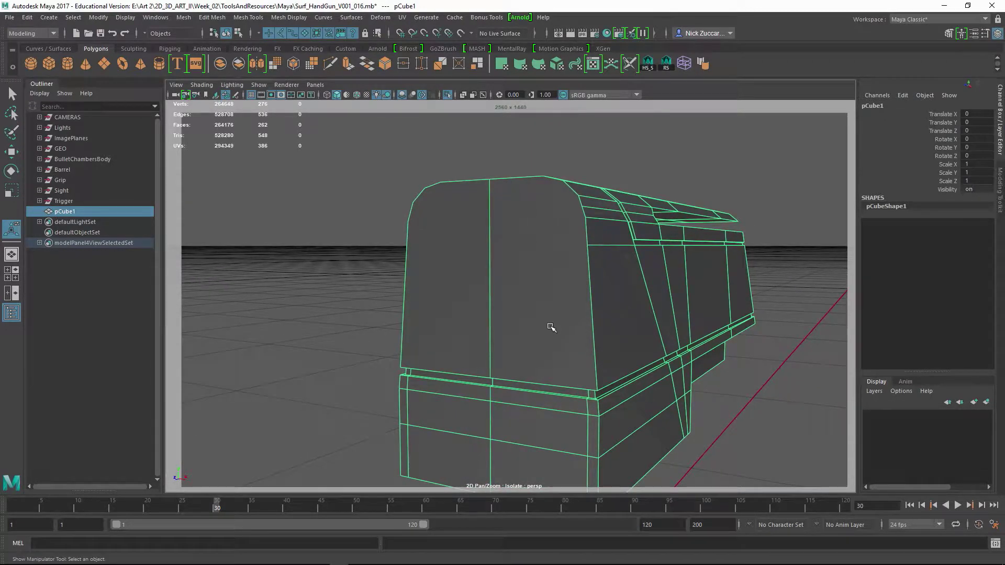
Extrude the two large faces on the slide's rear end together with an offset of 0.1
key(F11)
key(q)
click(544, 296)
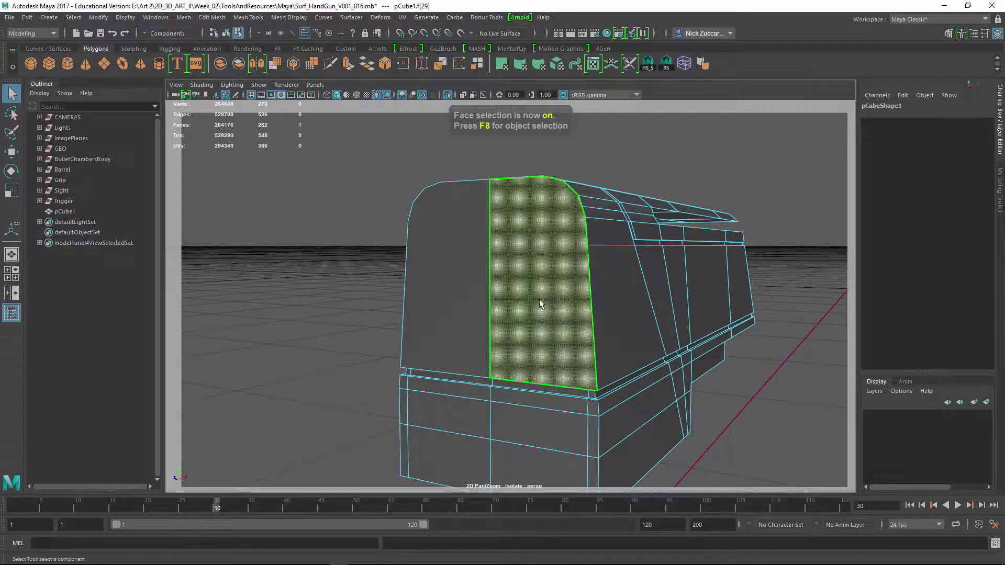
shift+click(475, 276)
shift+right_click(560, 277)
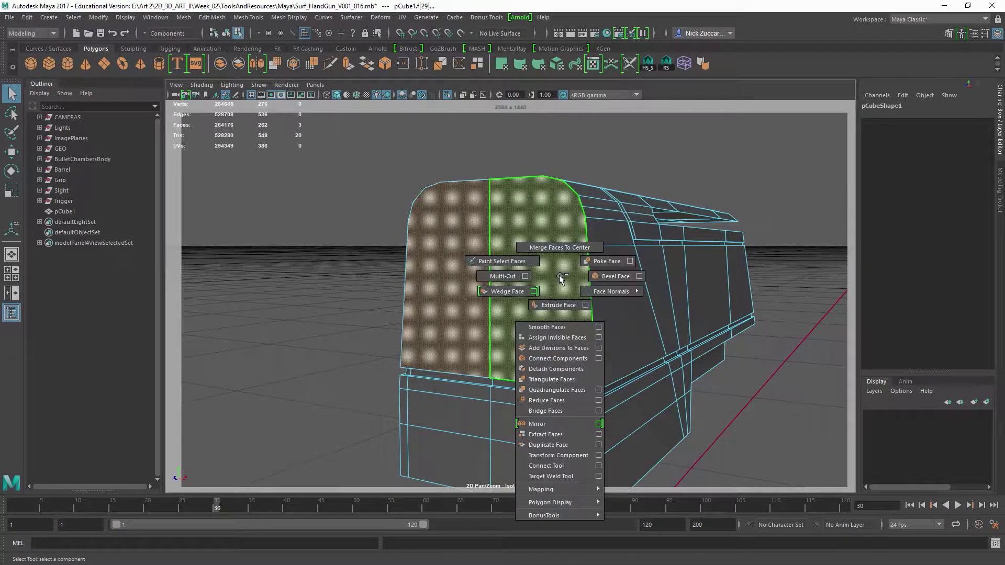
click(559, 306)
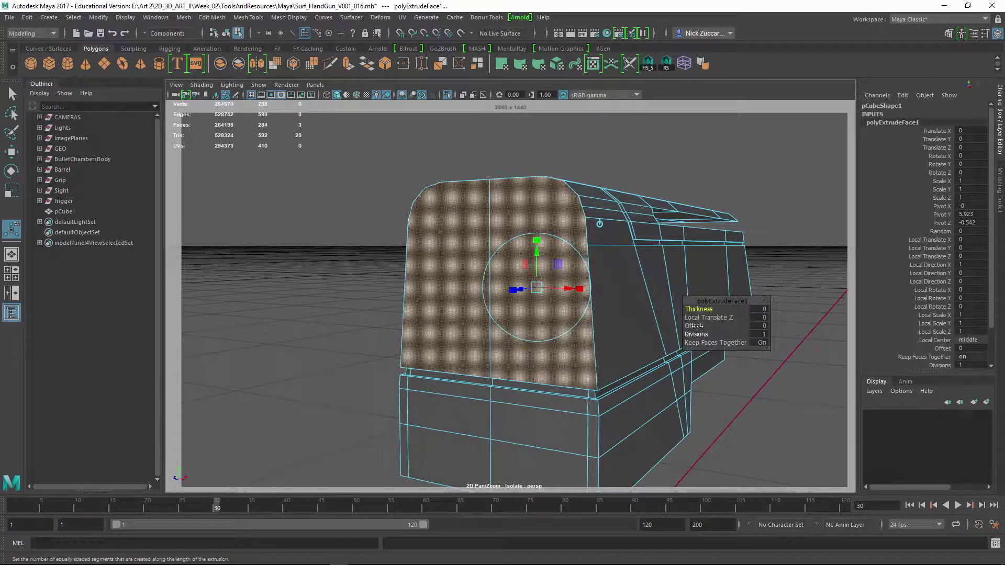
drag(694, 326, 708, 326)
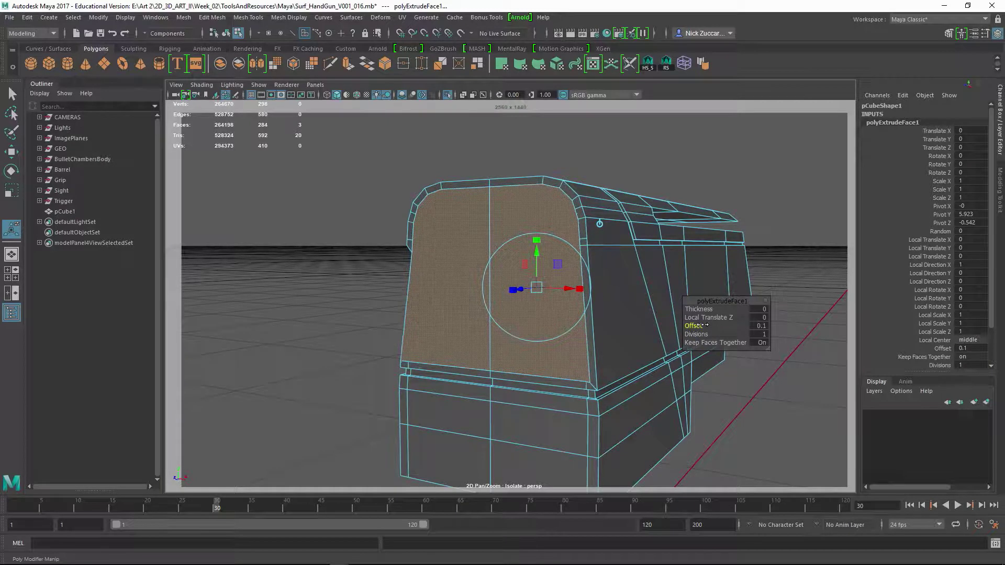
alt+drag(581, 351, 557, 366)
click(651, 177)
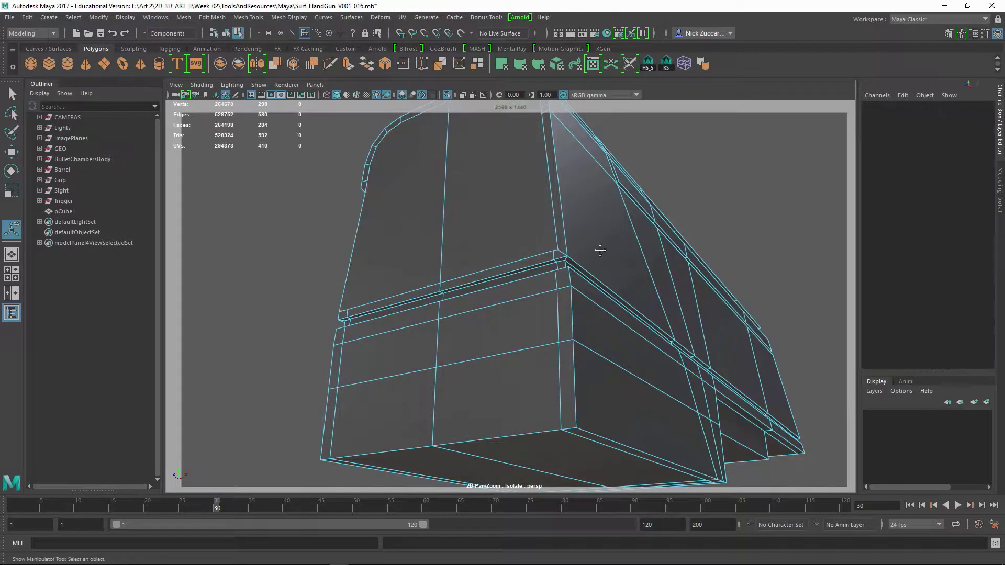
Target-weld the rear inset's lower centre and lower corner vertices onto the matching vertices along the groove edge below
alt+middle_drag(599, 249, 580, 301)
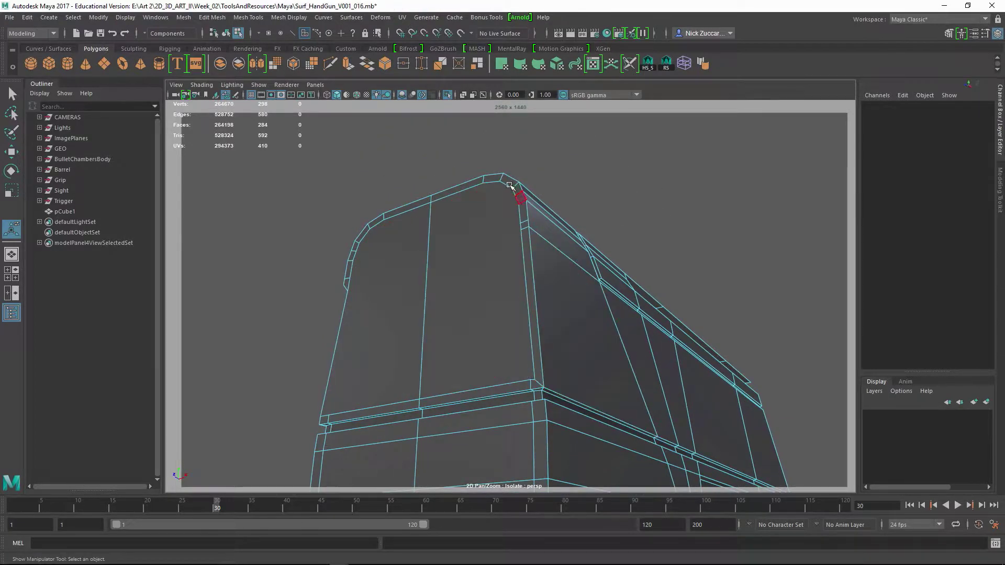
alt+middle_drag(523, 348, 515, 310)
alt+right_drag(515, 310, 545, 335)
alt+drag(545, 335, 564, 315)
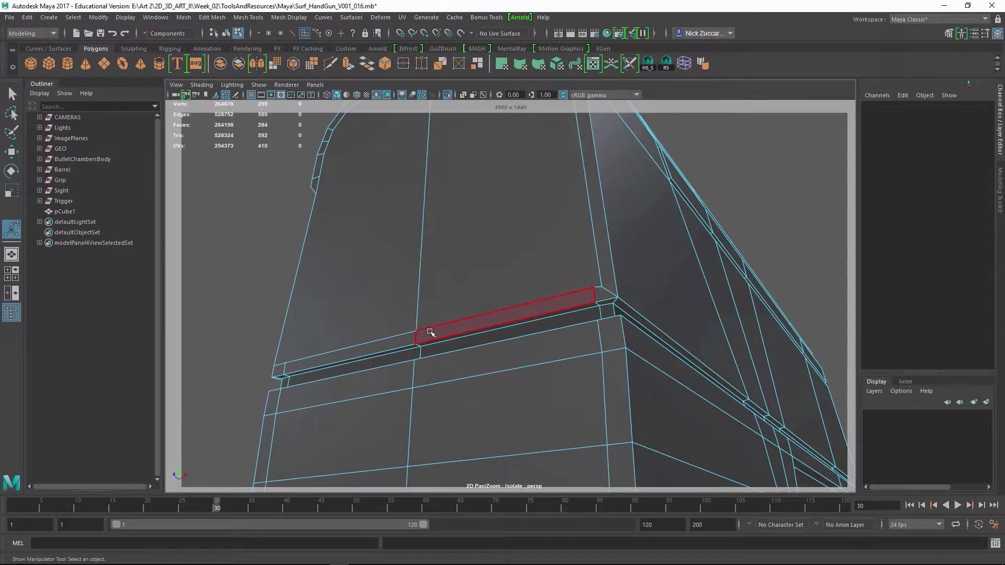
key(F9)
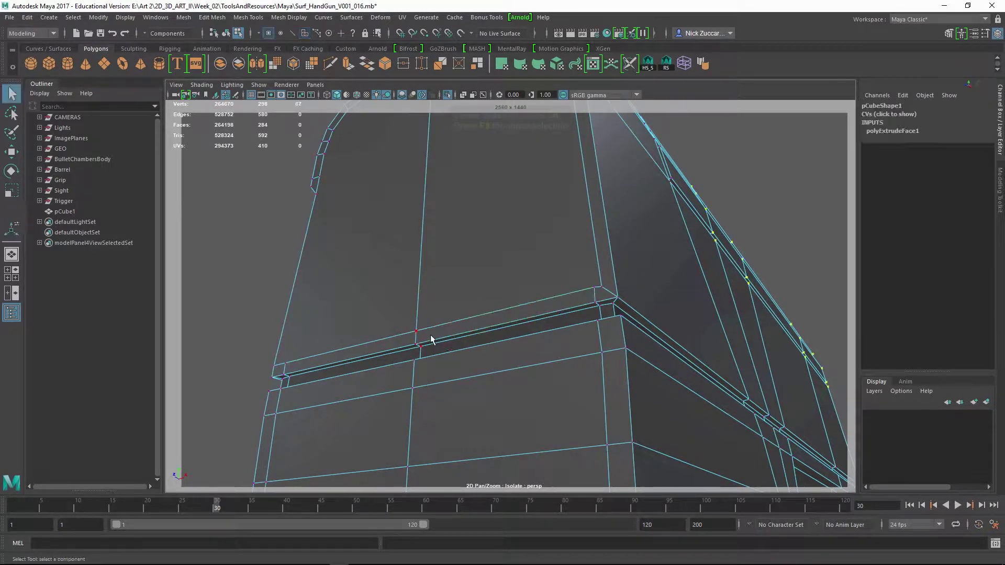
mouse_move(417, 335)
shift+right_down()
mouse_move(416, 300)
mouse_move(419, 336)
shift+right_up()
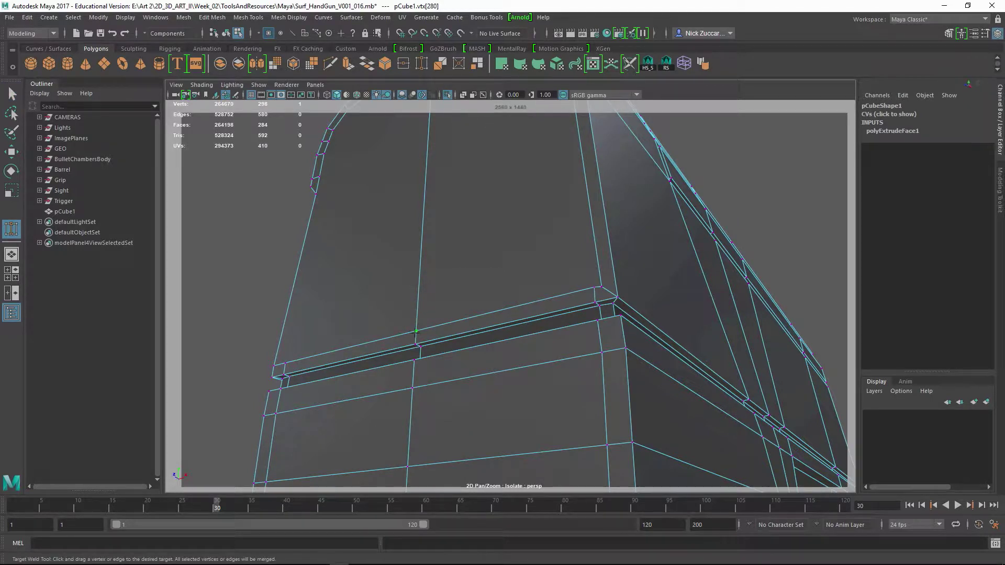
drag(416, 331, 417, 345)
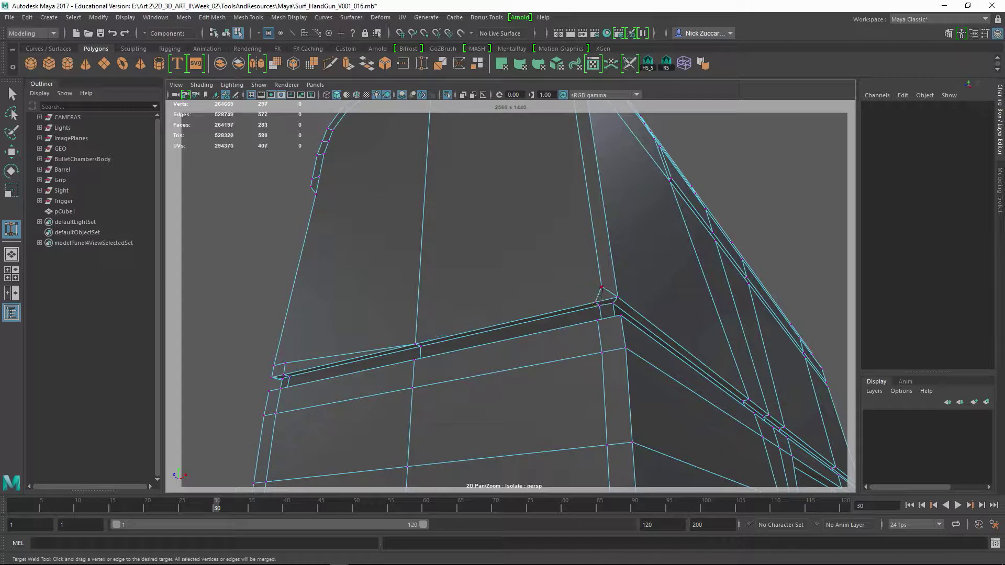
drag(602, 286, 597, 300)
alt+right_drag(588, 300, 551, 305)
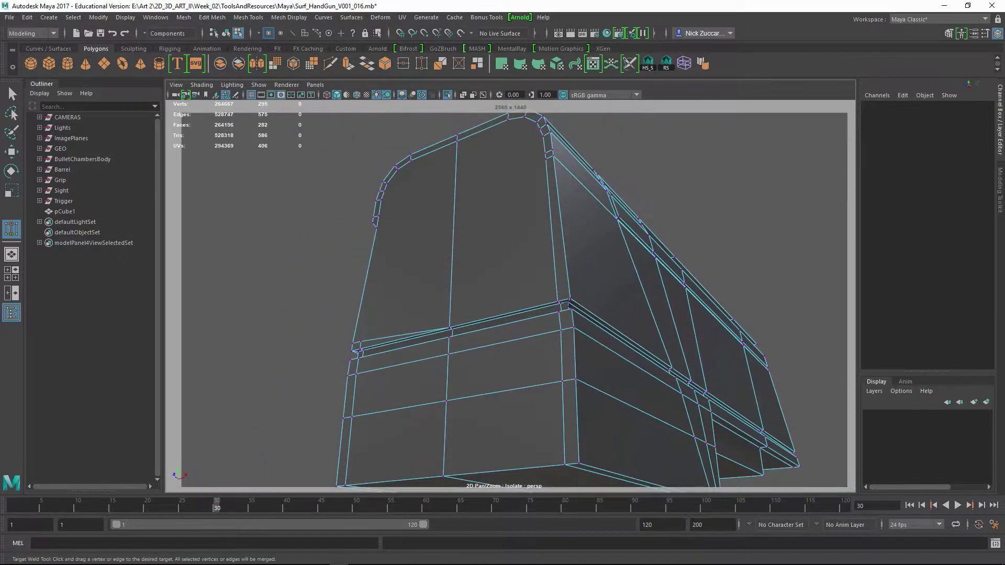
alt+drag(551, 305, 630, 372)
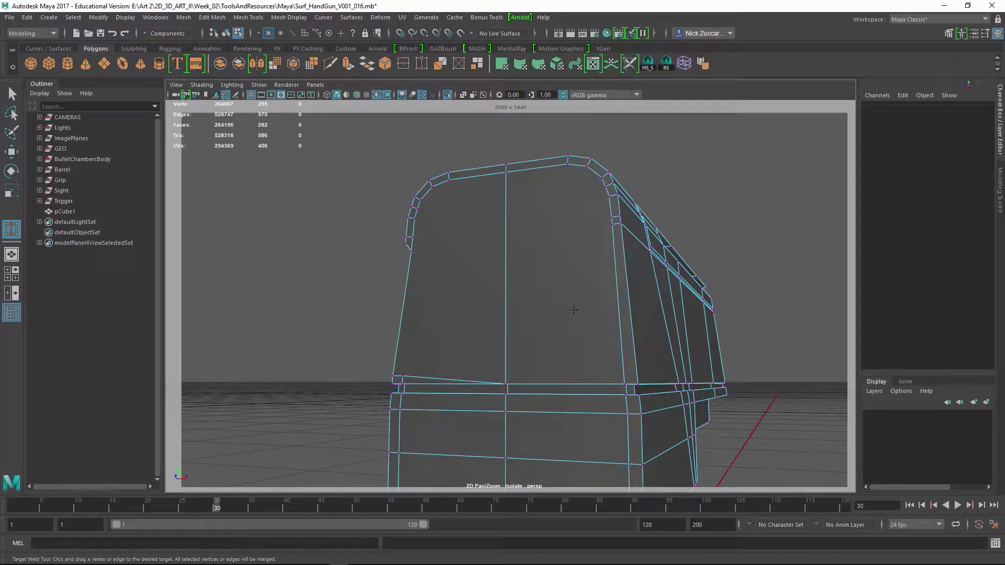
alt+drag(623, 302, 658, 294)
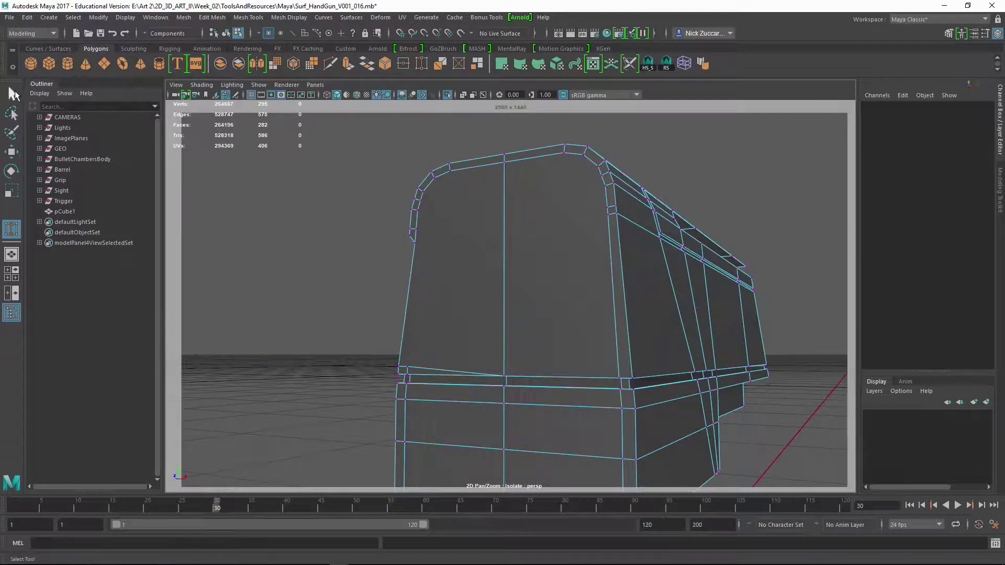
click(12, 94)
alt+right_drag(456, 245, 544, 278)
key(F8)
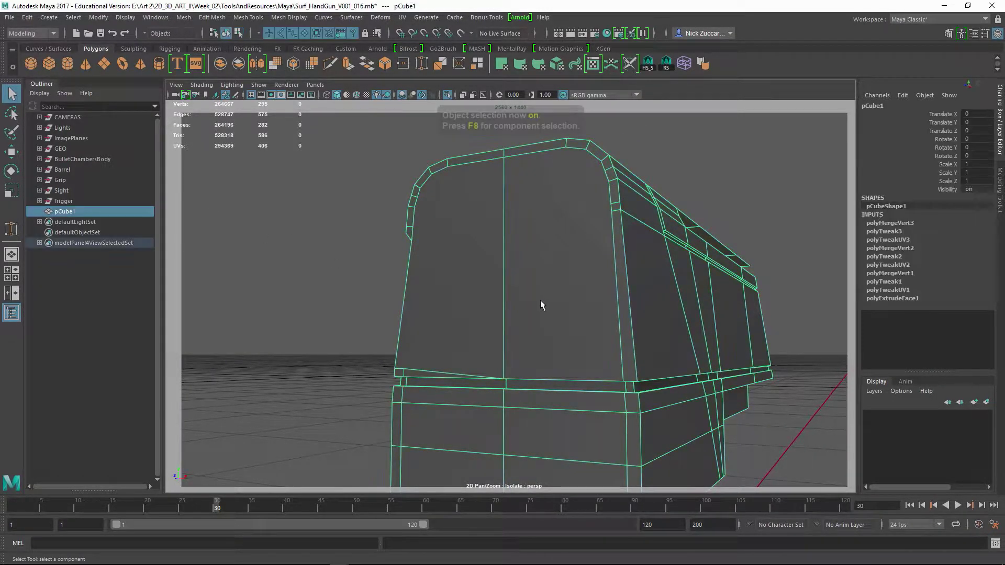
Multi-Cut three horizontal edges across the rear face from the inset border's side vertices to the centre line
shift+right_drag(540, 278, 491, 278)
click(612, 211)
alt+drag(586, 253, 607, 291)
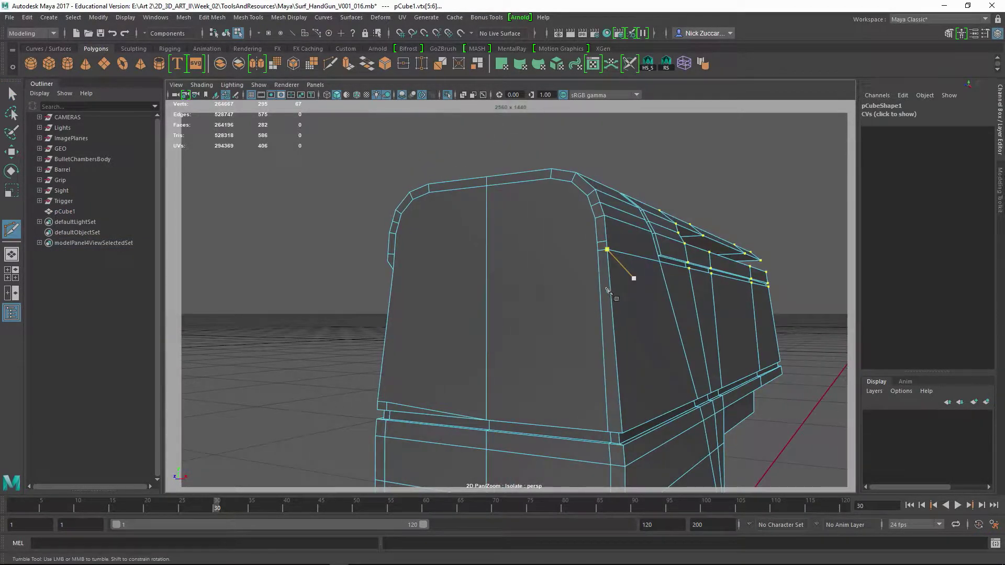
click(491, 267)
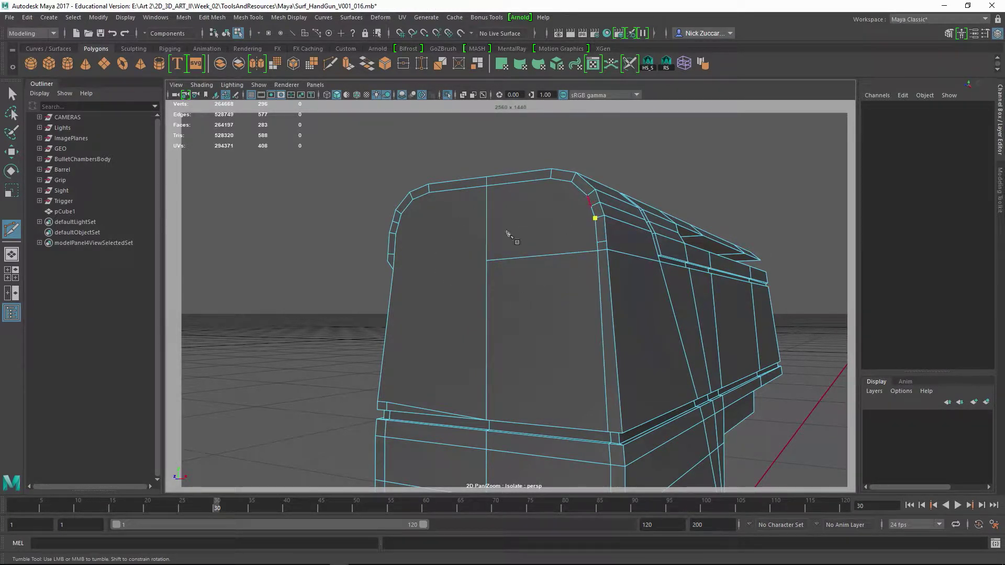
right_click(515, 276)
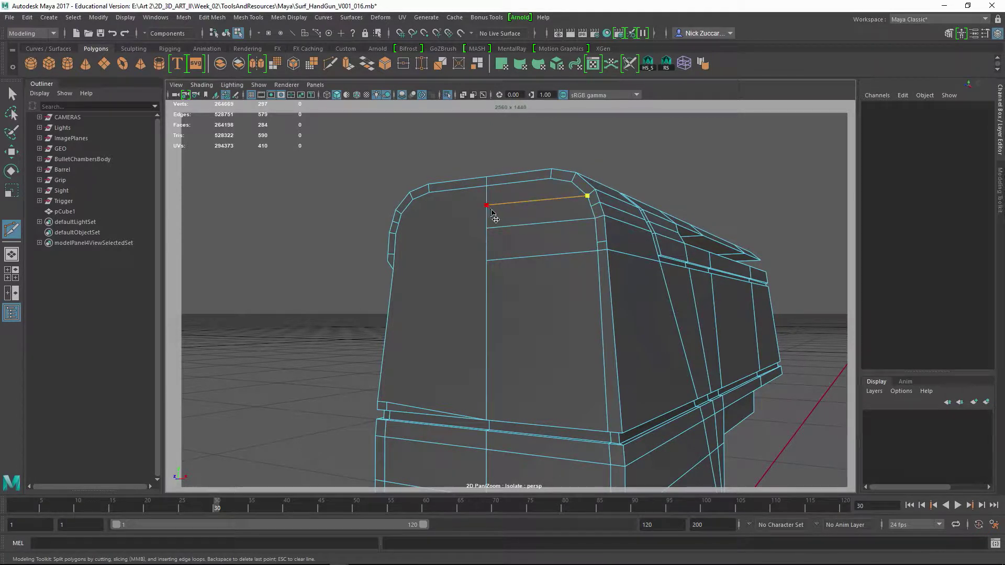
key(Escape)
Multi-Cut an edge from the inset's top vertex down through the horizontal cuts, angled to the centre line, and connect its bend to the lower corner
alt+drag(578, 266, 554, 270)
alt+middle_drag(504, 244, 522, 244)
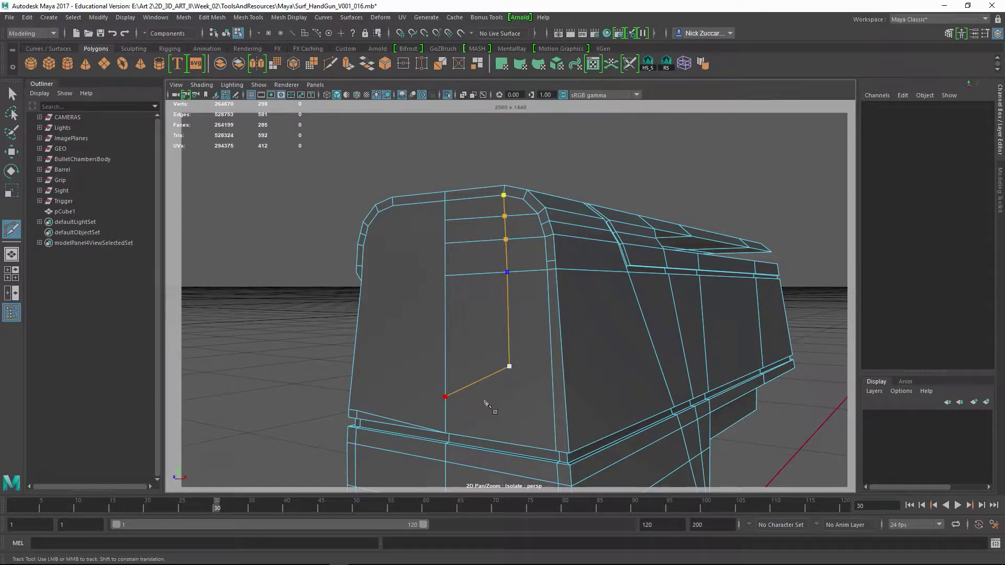
right_click(530, 392)
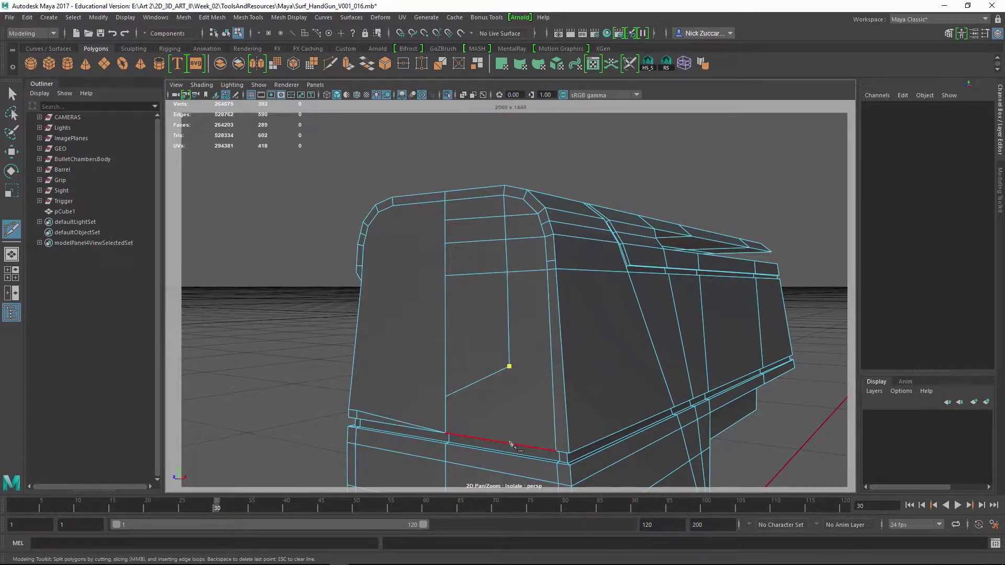
key(Escape)
Delete the short stray edge across the inset border just above the lowest horizontal cut, along with its two leftover vertices
alt+right_drag(599, 322, 576, 337)
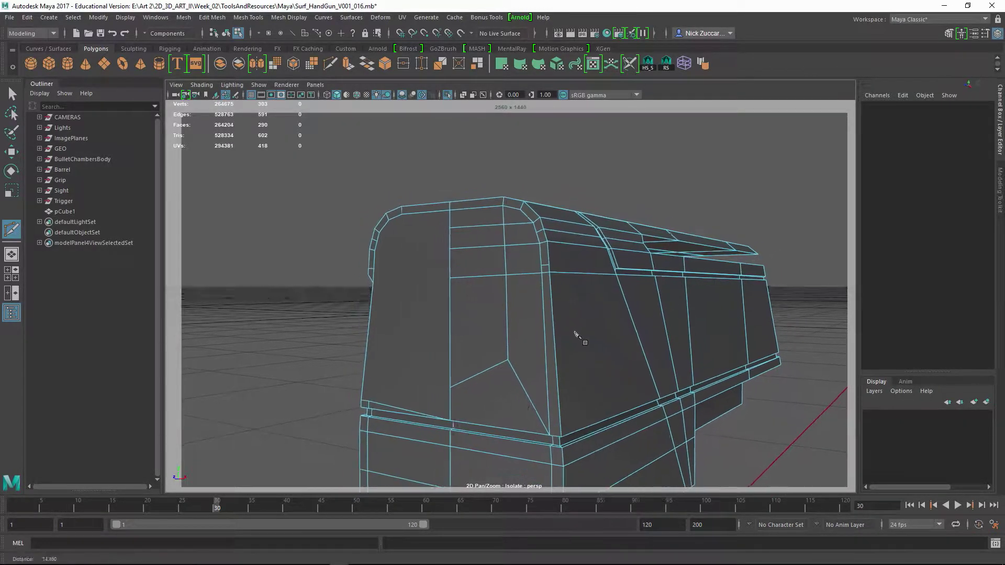
alt+middle_drag(576, 336, 668, 280)
alt+drag(668, 280, 655, 272)
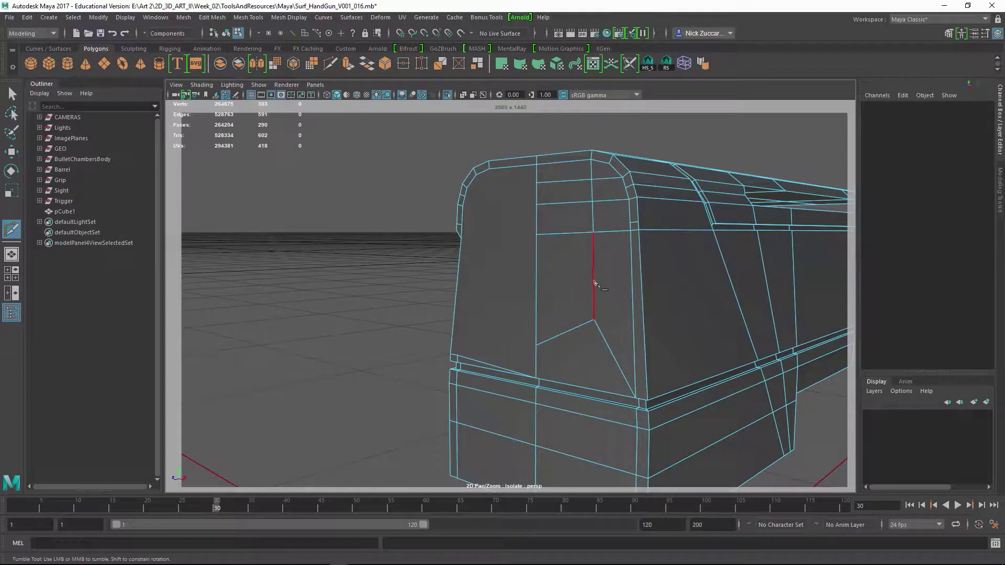
key(q)
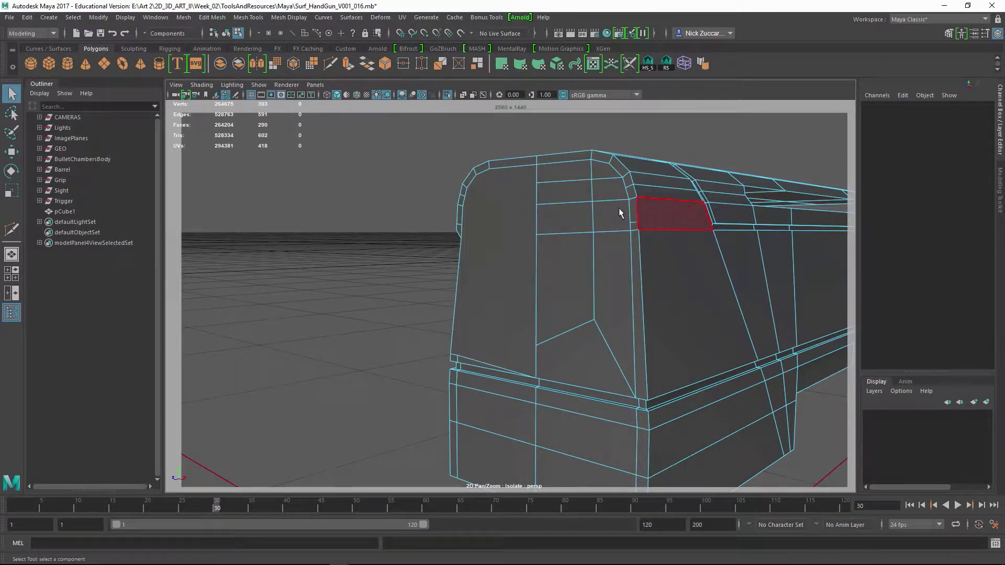
alt+right_drag(619, 209, 639, 221)
click(664, 243)
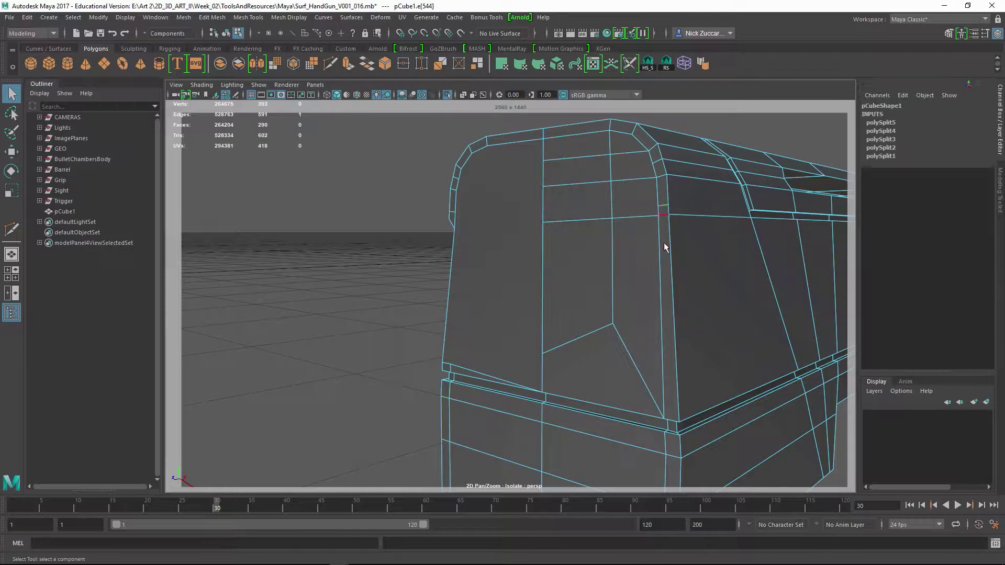
key(Delete)
key(F9)
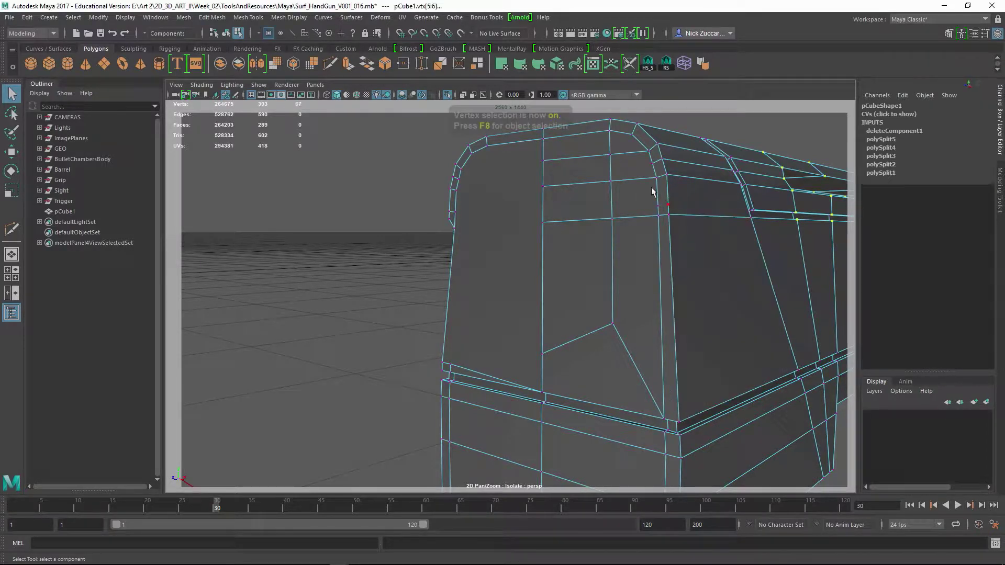
key(Delete)
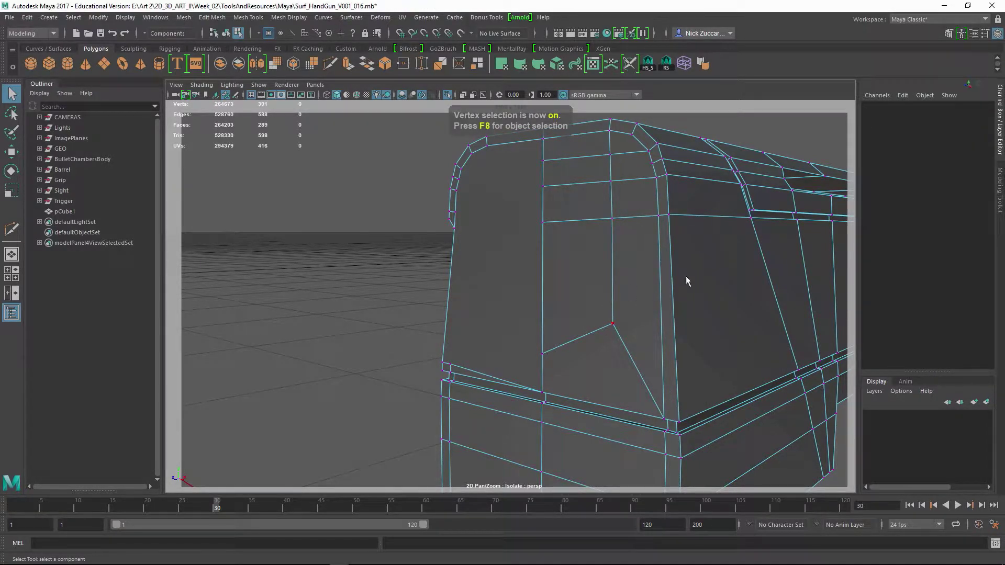
mouse_move(684, 281)
alt+mouse_down()
mouse_move(665, 271)
mouse_move(671, 289)
mouse_move(633, 283)
mouse_move(704, 265)
mouse_move(673, 296)
alt+mouse_up()
scroll(662, 290, up, 5)
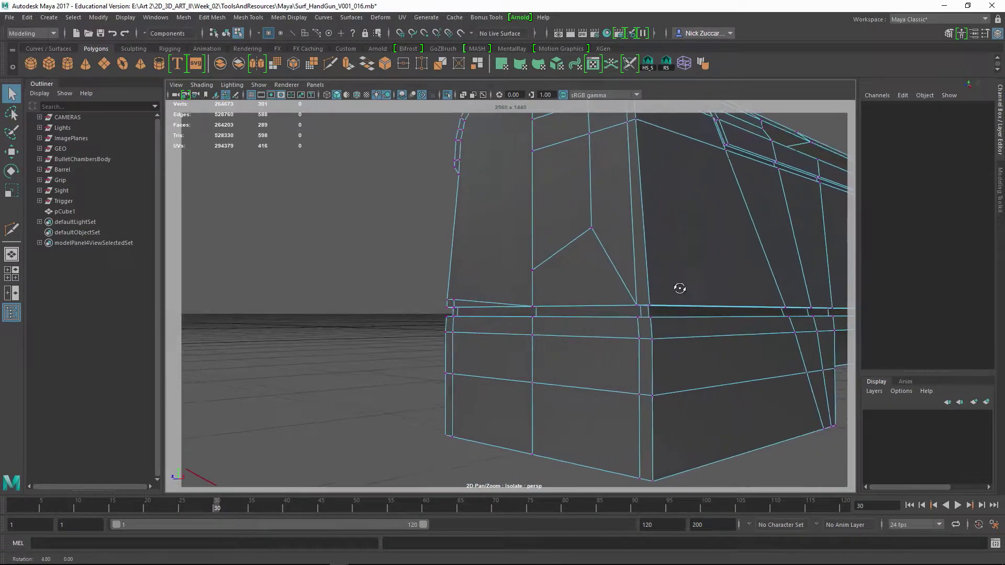
alt+drag(590, 280, 593, 276)
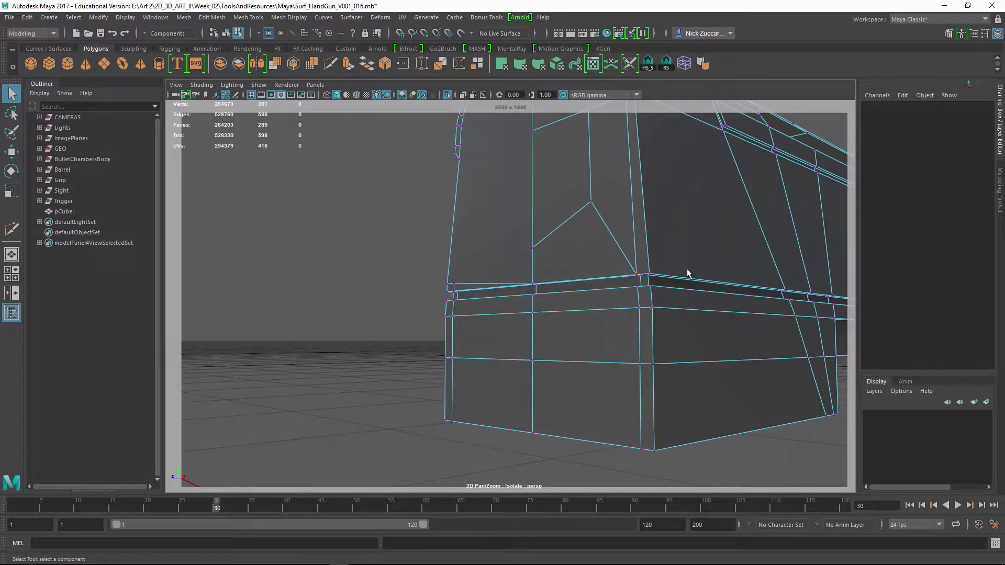
Delete the angled edges on the rear face below the lowest full horizontal cut, along with their leftover vertices on the centre line
alt+drag(687, 269, 630, 270)
scroll(780, 269, down, 4)
alt+drag(775, 297, 736, 297)
alt+drag(803, 340, 741, 332)
mouse_move(584, 316)
alt+mouse_down()
mouse_move(615, 320)
mouse_move(586, 309)
alt+mouse_up()
scroll(597, 322, up, 3)
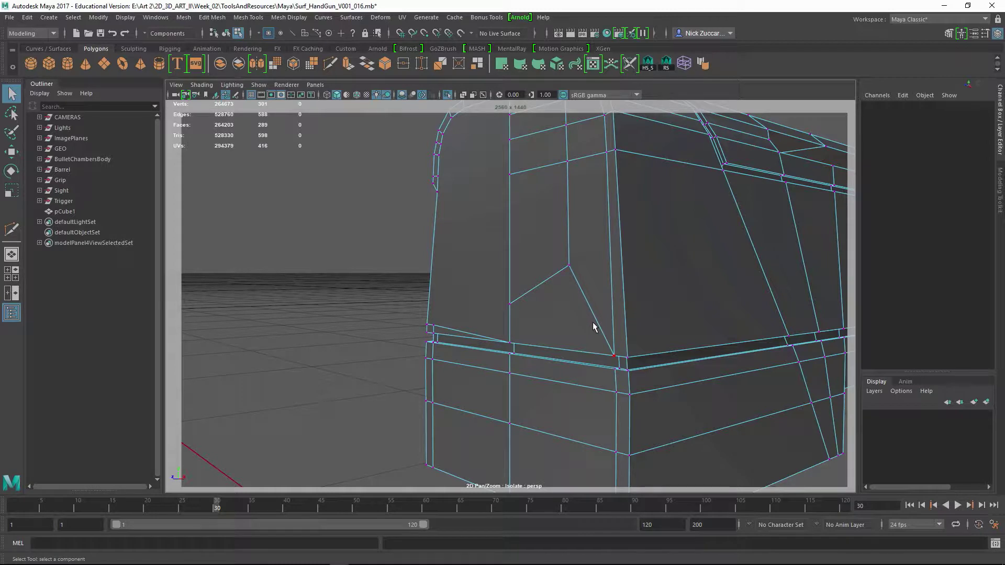
right_drag(593, 323, 592, 301)
click(592, 304)
key(Delete)
click(569, 262)
key(Delete)
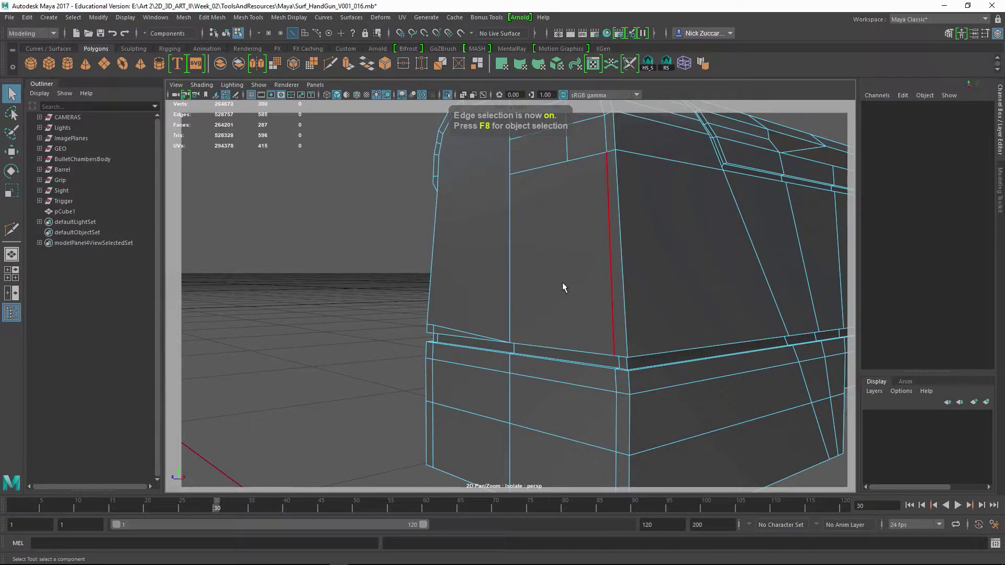
key(F9)
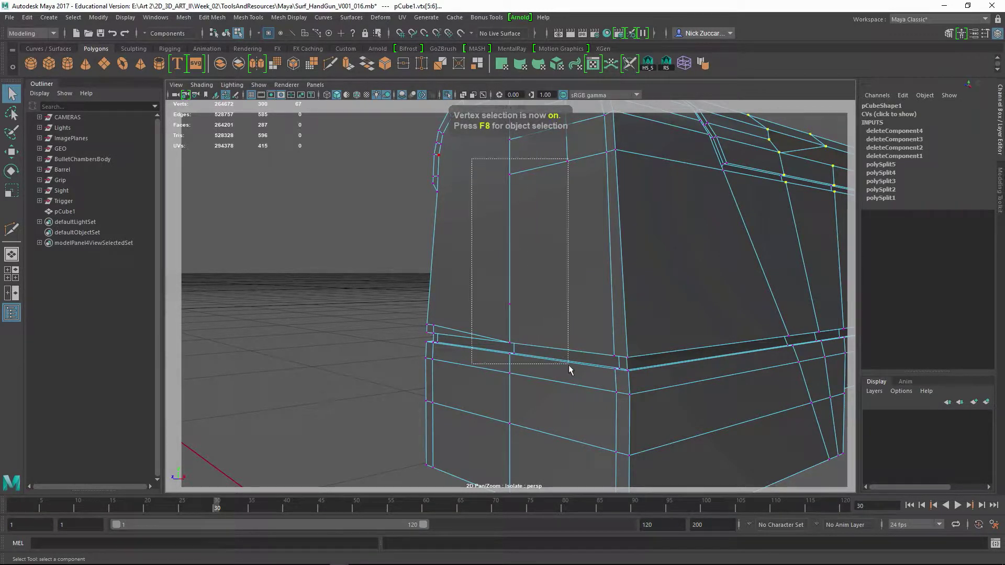
key(Delete)
Mirror the slide mesh across the world X axis in the negative direction, cutting the geometry and merging the border
mouse_move(607, 322)
alt+mouse_down()
mouse_move(636, 325)
mouse_move(579, 319)
mouse_move(594, 307)
mouse_move(627, 319)
alt+mouse_up()
key(F8)
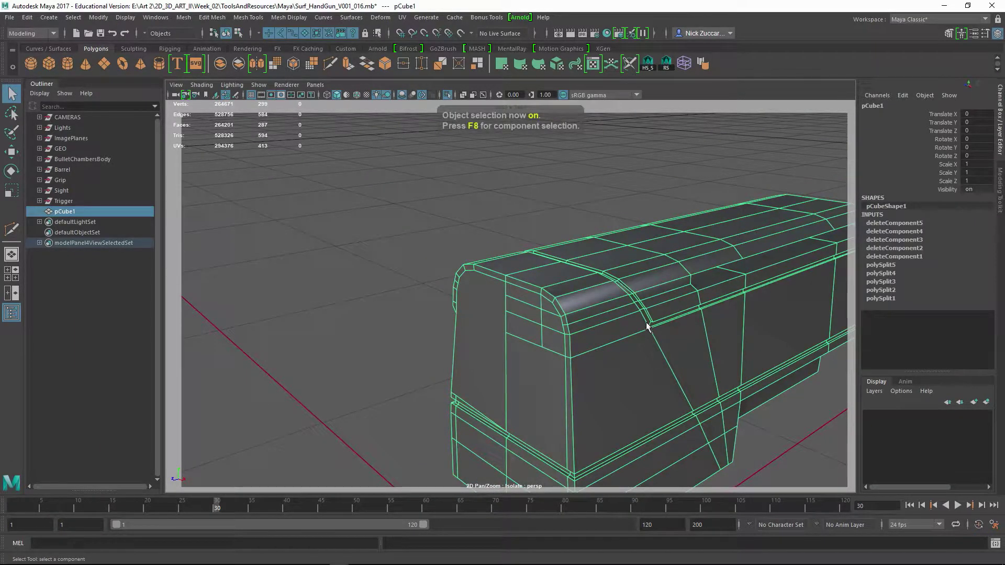
click(257, 63)
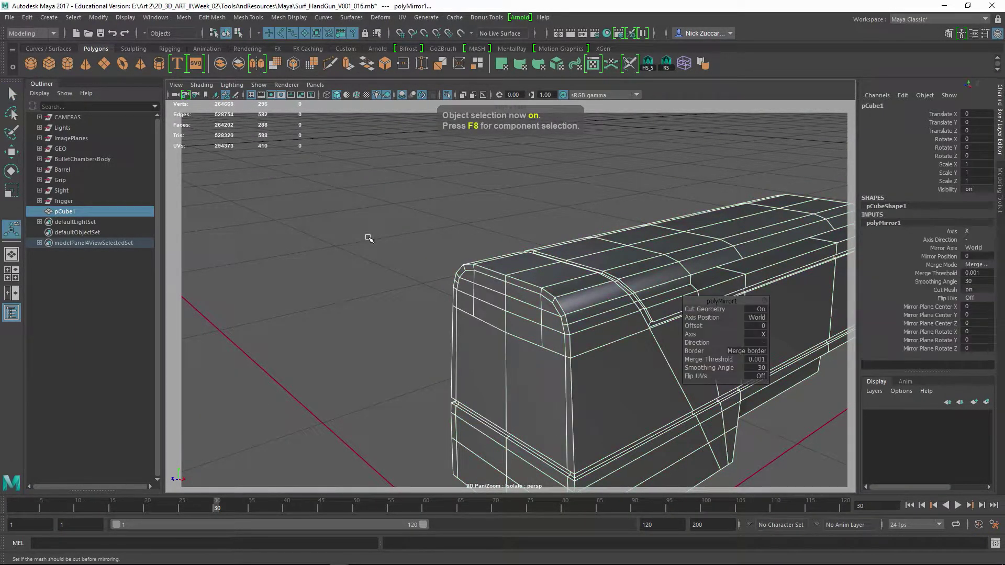
mouse_move(471, 301)
alt+mouse_down()
mouse_move(453, 294)
mouse_move(486, 303)
alt+mouse_up()
scroll(484, 296, up, 5)
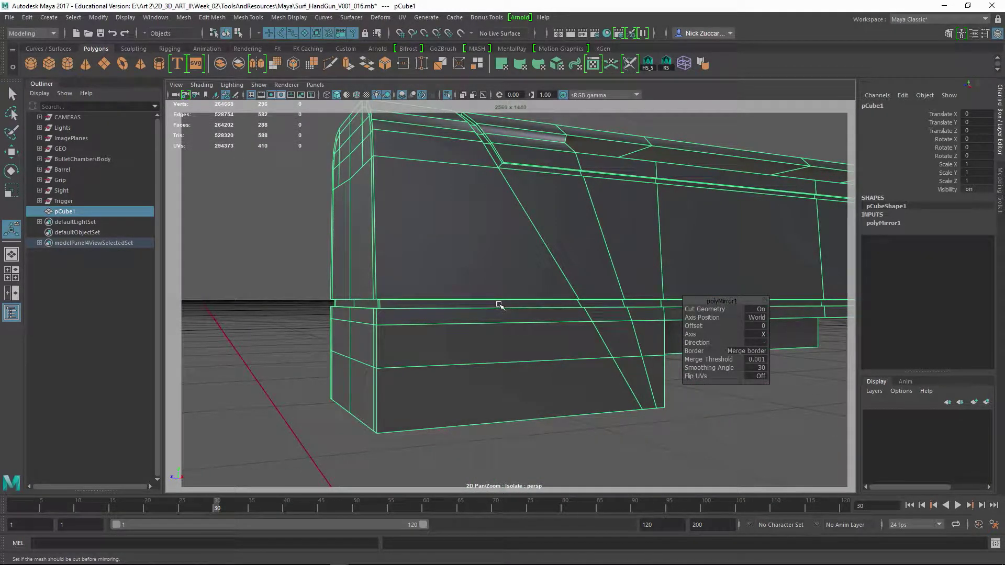
Delete the mesh's history and Multi-Cut an edge loop around the slide just above the groove's upper edge
key(alt+shift+d)
shift+right_drag(425, 287, 378, 284)
scroll(399, 309, up, 3)
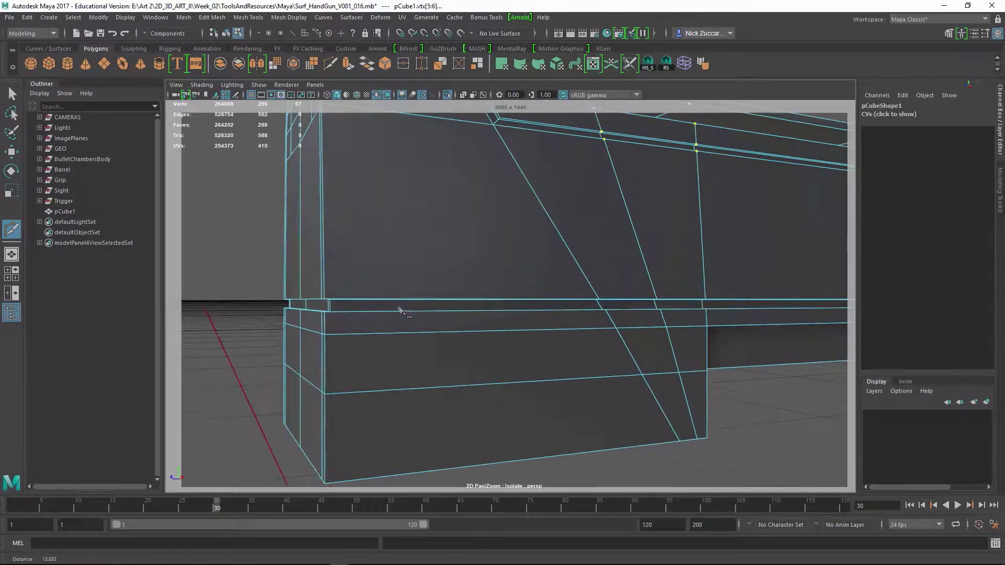
alt+drag(399, 309, 506, 301)
alt+right_drag(506, 301, 556, 262)
alt+middle_drag(556, 261, 550, 287)
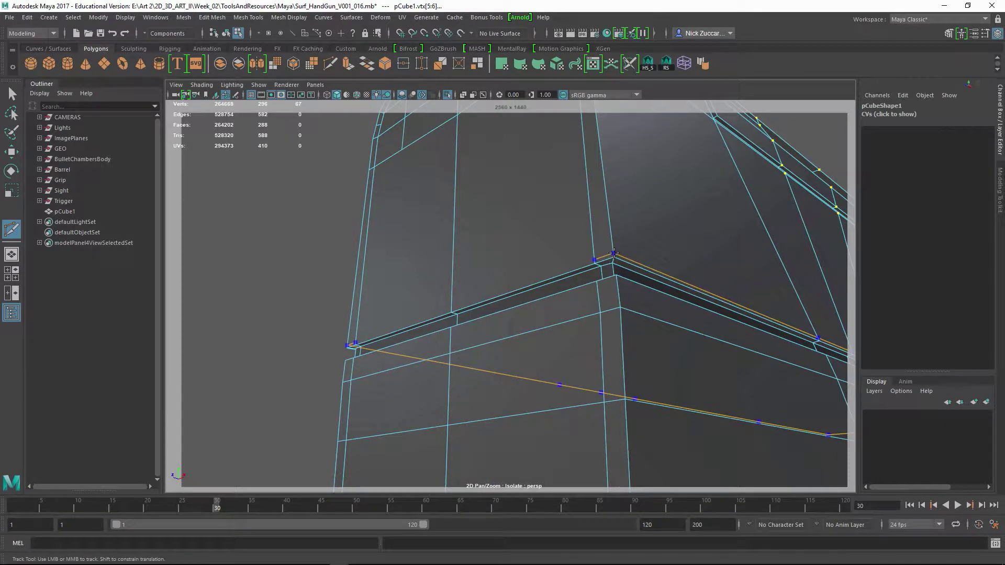
ctrl+click(614, 253)
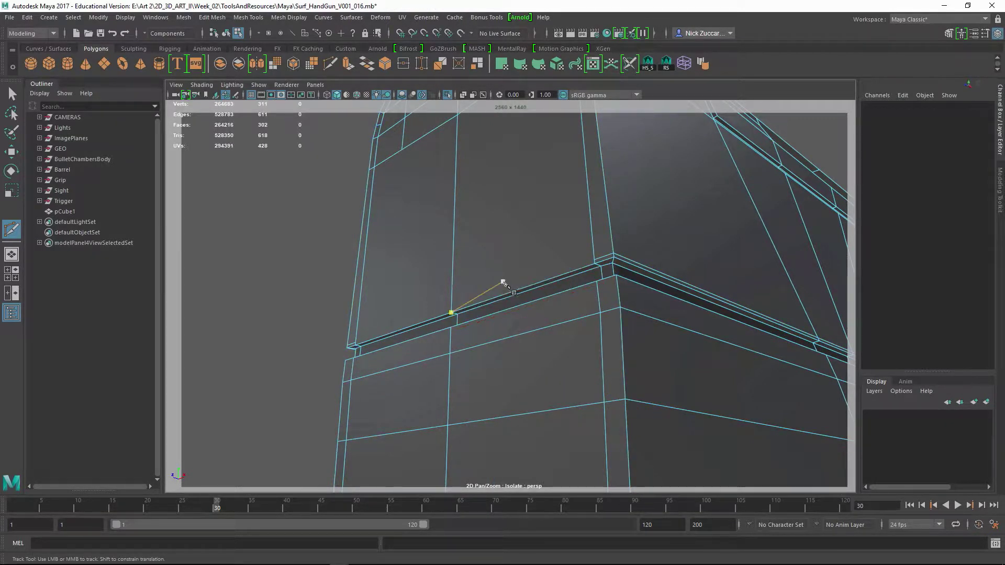
alt+right_drag(502, 283, 538, 298)
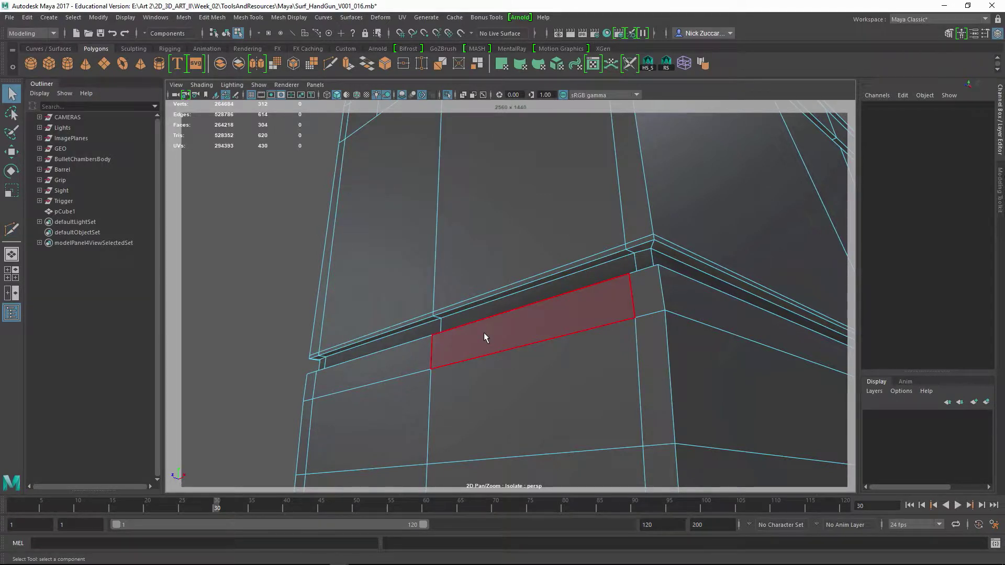
Select the cluster of vertices at the groove's rear corner and merge them with a threshold of 0.0010
key(F9)
alt+right_drag(633, 300, 631, 295)
alt+middle_drag(631, 294, 612, 249)
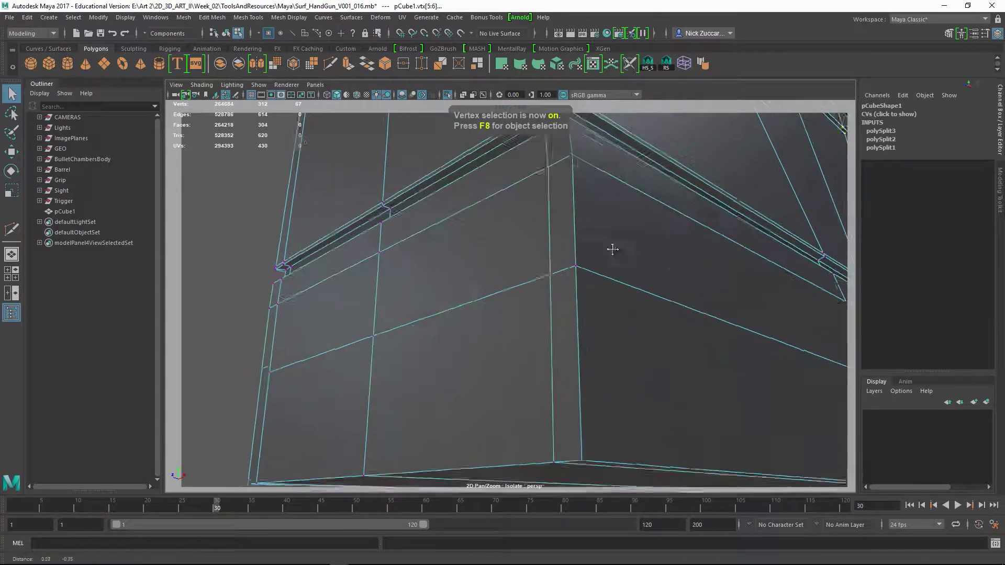
alt+drag(613, 250, 594, 259)
alt+right_drag(558, 243, 568, 249)
alt+middle_drag(535, 217, 534, 240)
alt+right_drag(534, 240, 560, 174)
drag(529, 150, 659, 338)
alt+right_drag(617, 287, 576, 277)
key(w)
alt+drag(652, 295, 635, 294)
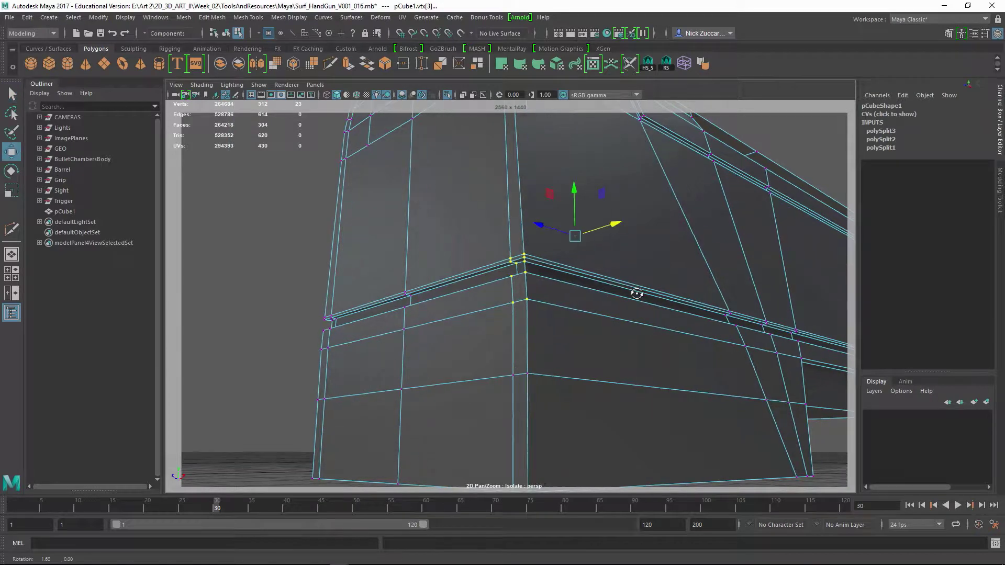
ctrl+drag(715, 372, 715, 372)
alt+drag(457, 279, 525, 292)
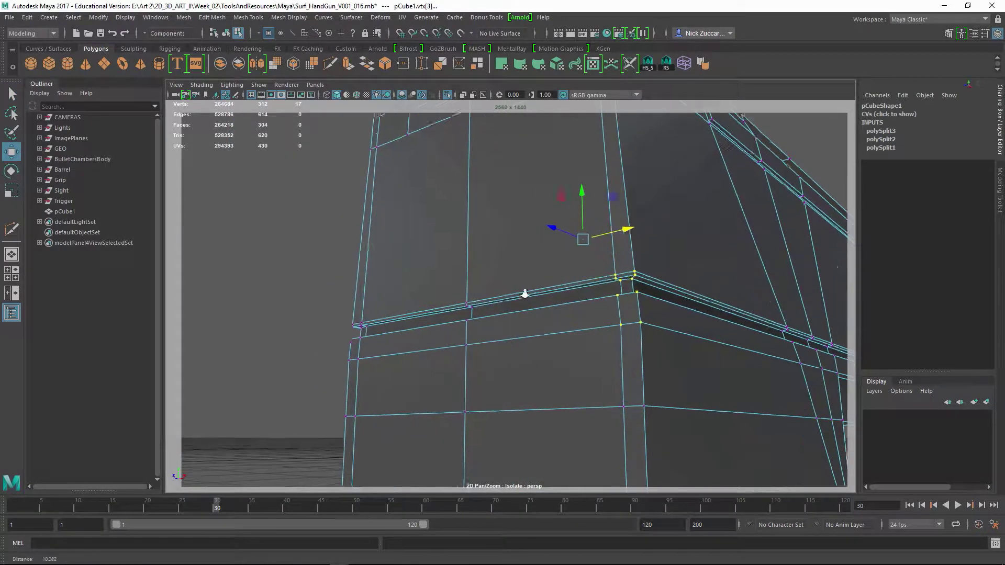
alt+right_drag(525, 292, 602, 272)
alt+drag(602, 272, 579, 290)
ctrl+drag(425, 168, 554, 236)
shift+right_click(348, 204)
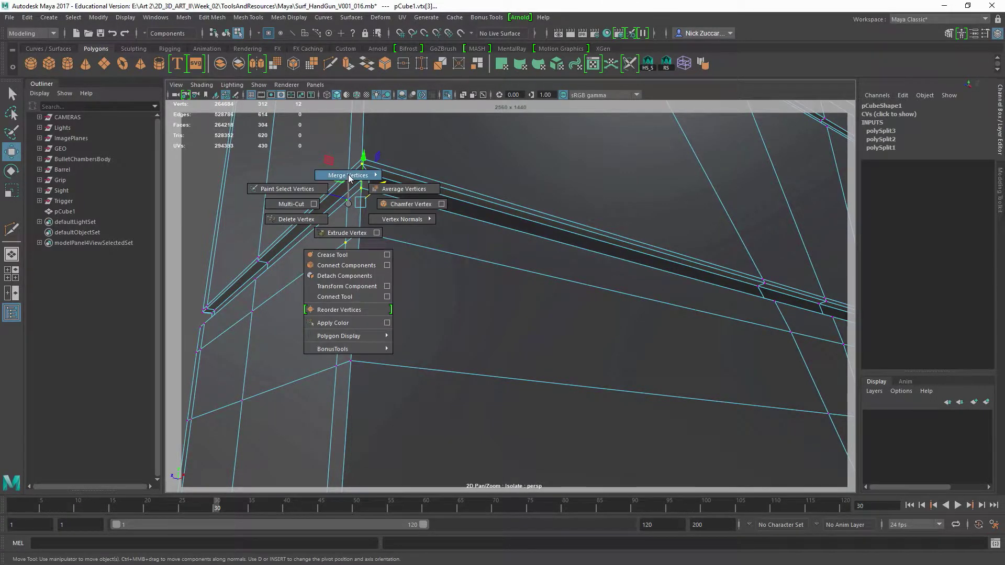
shift+right_drag(350, 179, 433, 164)
click(792, 284)
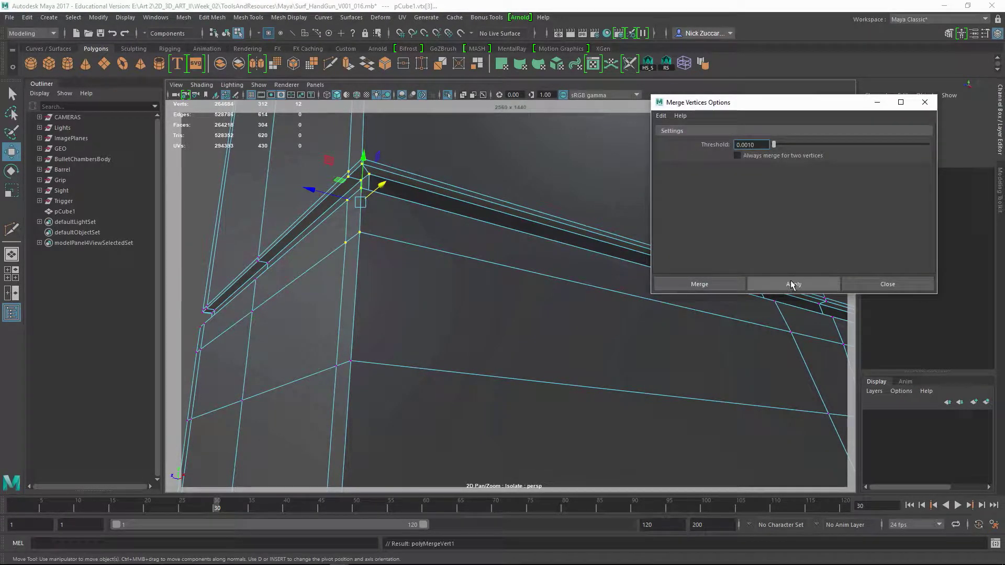
alt+right_drag(508, 244, 372, 346)
click(916, 108)
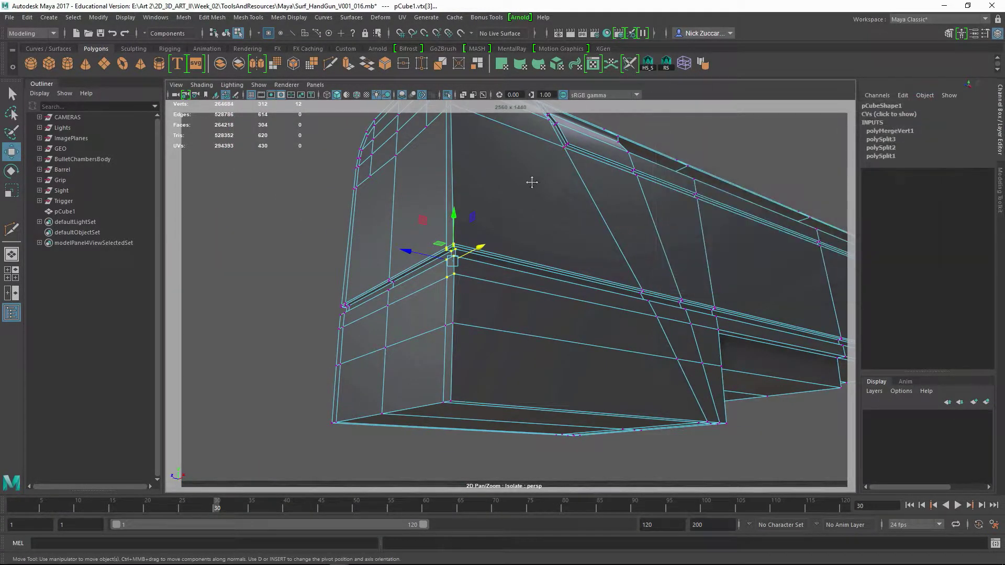
Delete the slide's history and examine the rear corners and groove edges in smooth preview
alt+right_drag(531, 179, 572, 196)
key(F8)
key(alt+shift+d)
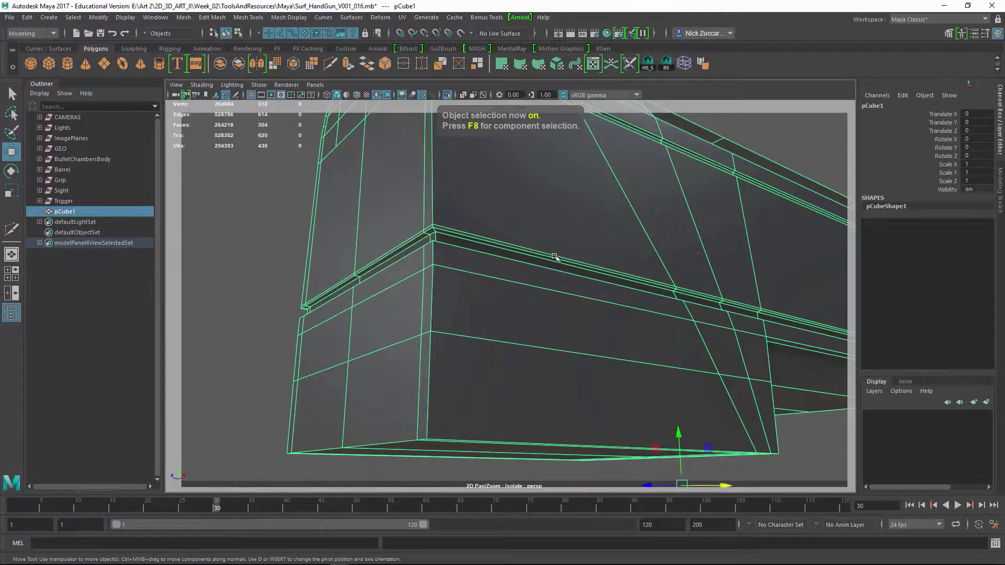
alt+right_drag(556, 257, 557, 245)
key(3)
click(300, 261)
alt+drag(496, 257, 611, 254)
click(587, 307)
mouse_move(586, 309)
alt+mouse_down()
mouse_move(577, 319)
mouse_move(597, 321)
alt+mouse_up()
key(1)
key(3)
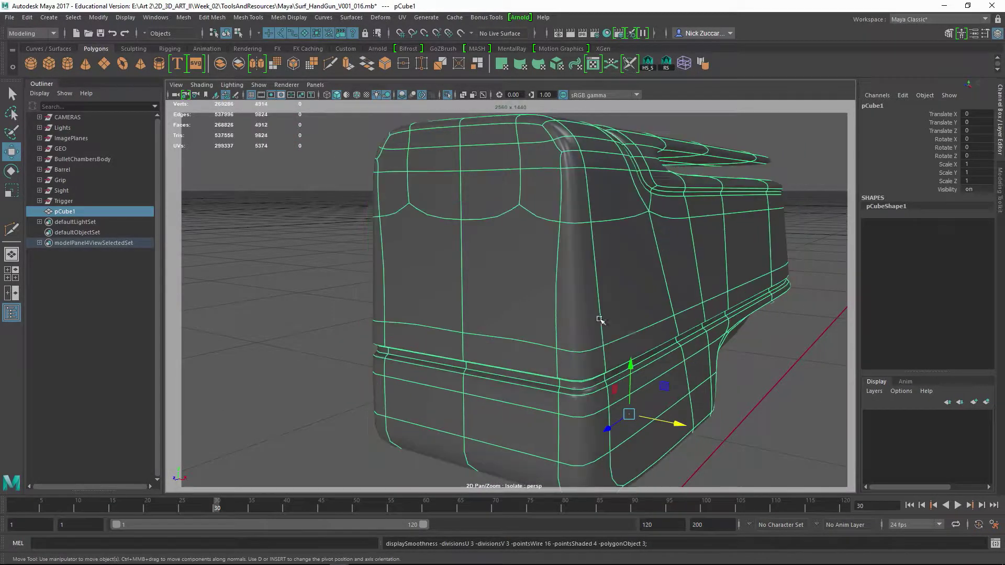
alt+drag(590, 217, 660, 263)
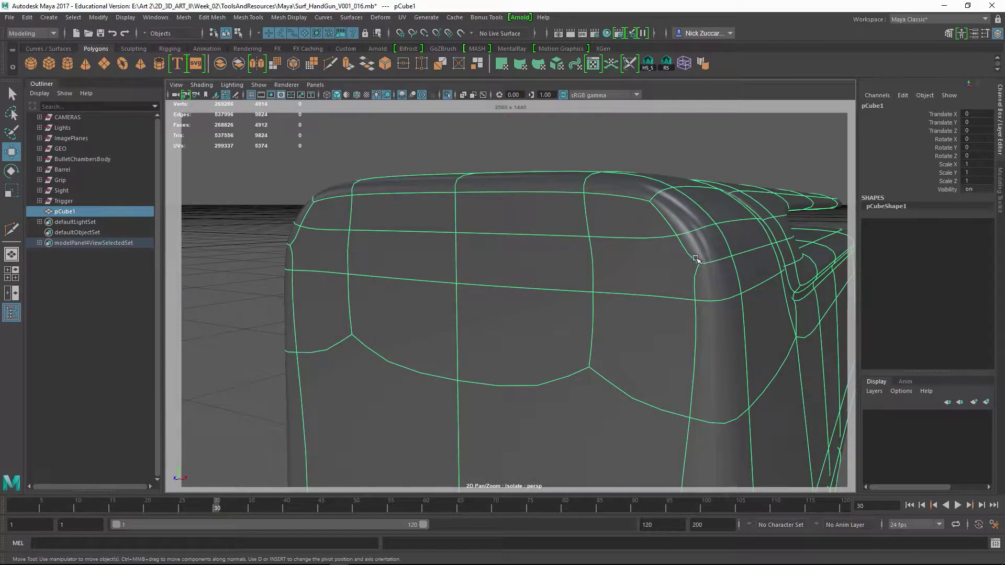
Multi-Cut a horizontal edge from the upper inset border's side vertex to the rear face's centre line, and check it in smooth preview
key(1)
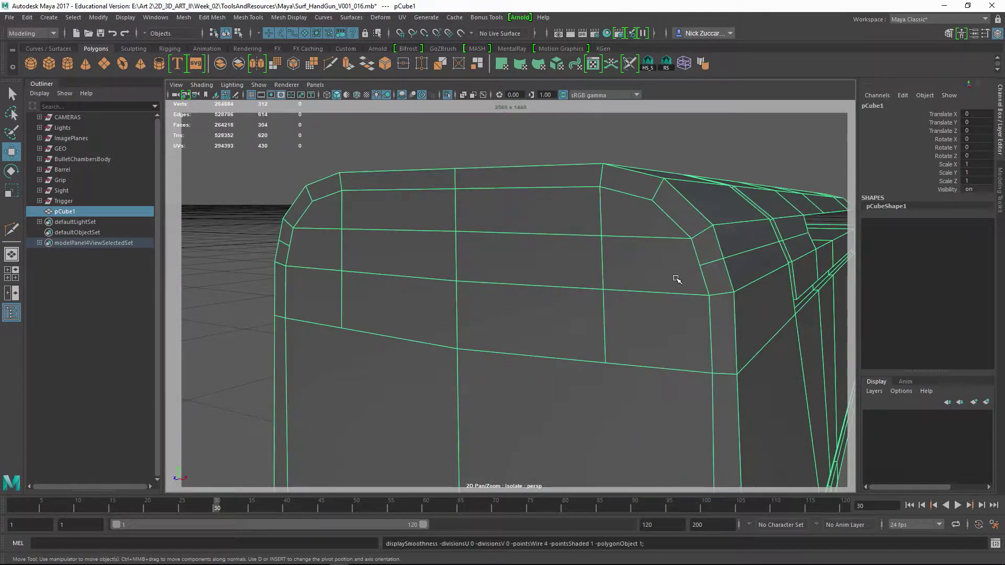
shift+right_drag(702, 282, 674, 282)
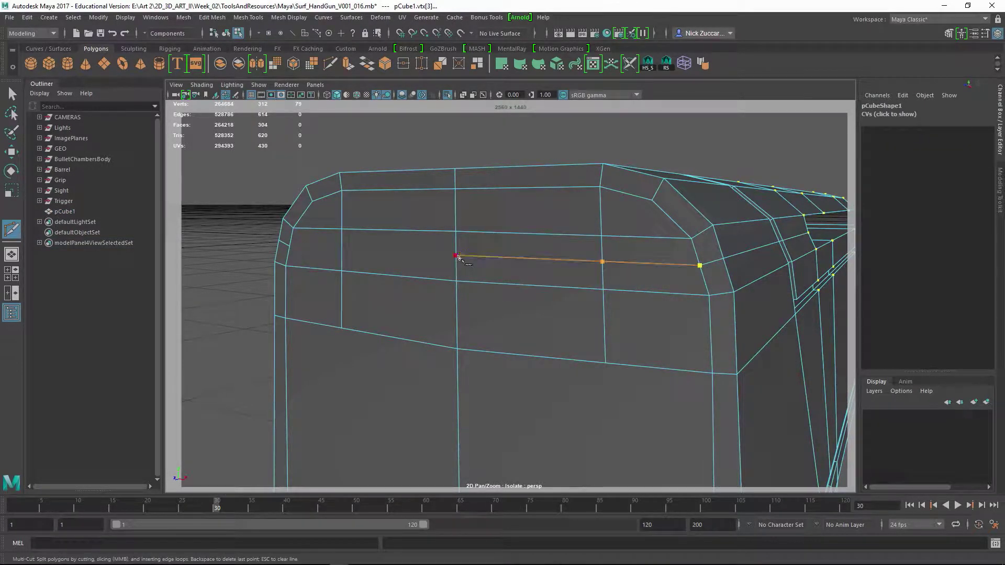
key(3)
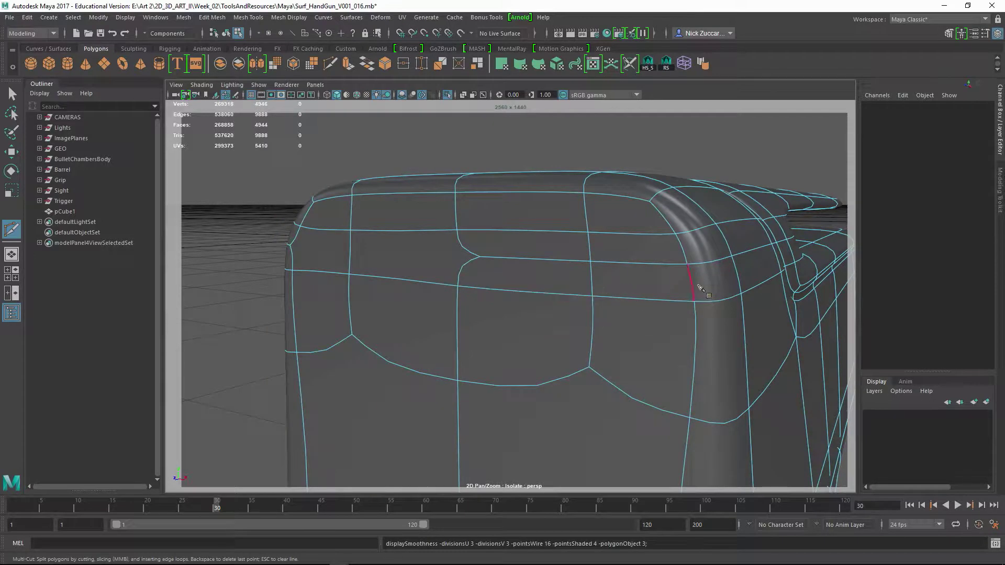
alt+drag(701, 288, 638, 283)
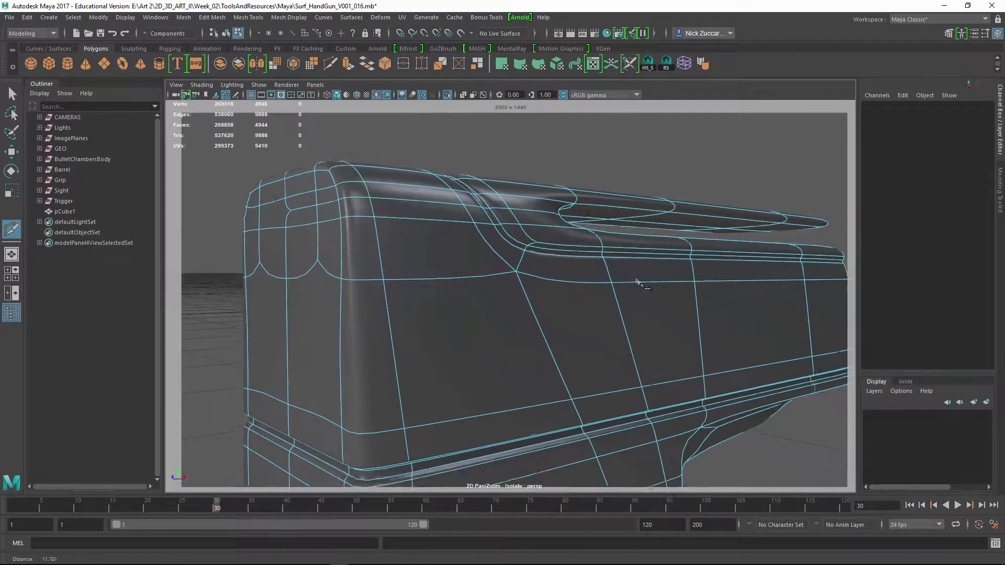
alt+right_drag(637, 283, 639, 244)
alt+drag(639, 245, 653, 274)
click(607, 242)
alt+right_drag(611, 278, 550, 269)
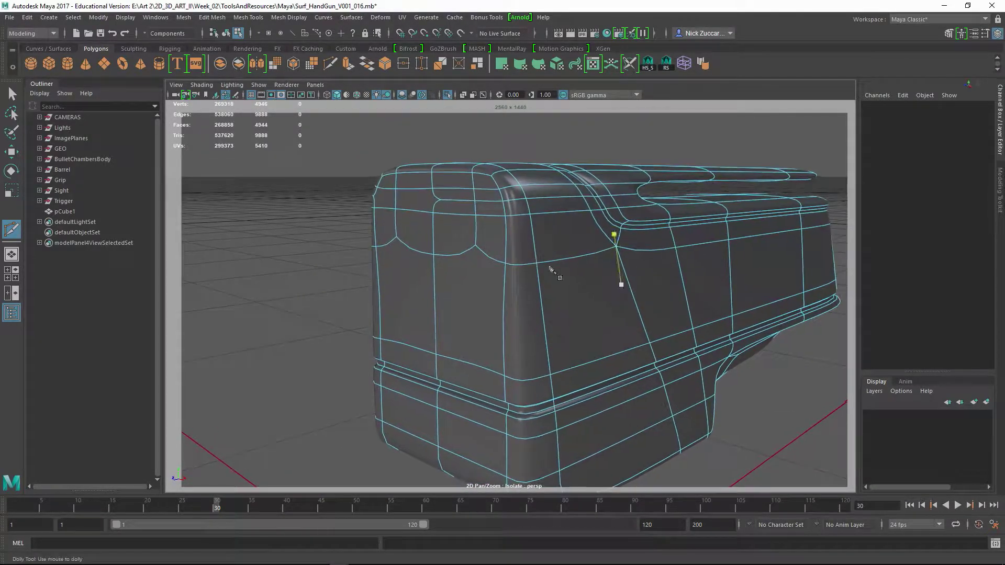
click(11, 94)
alt+right_drag(330, 223, 390, 238)
key(1)
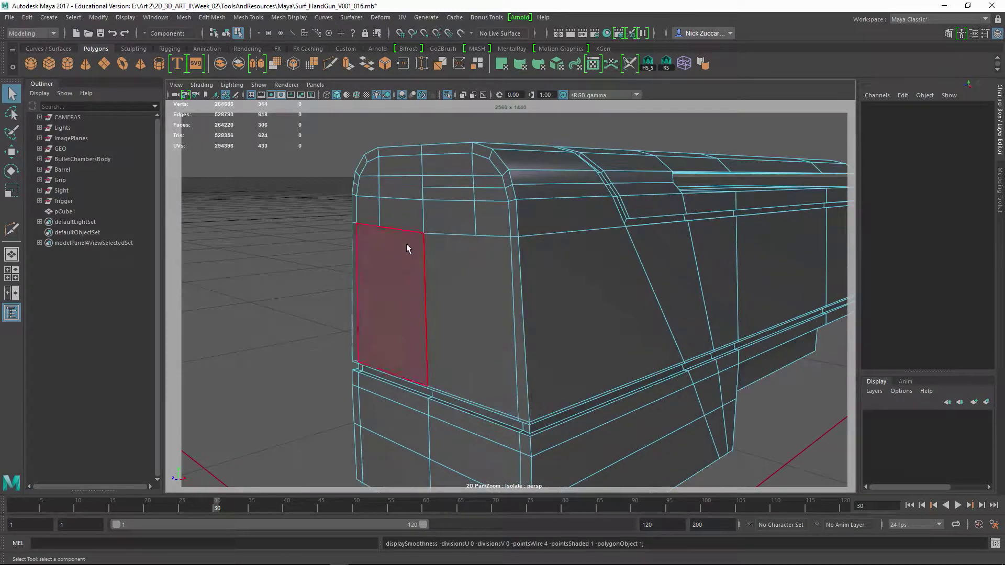
Insert an edge loop around the slide's outer surface, just ahead of the rear face's outer edge
alt+drag(514, 286, 586, 293)
alt+drag(677, 365, 636, 341)
click(11, 229)
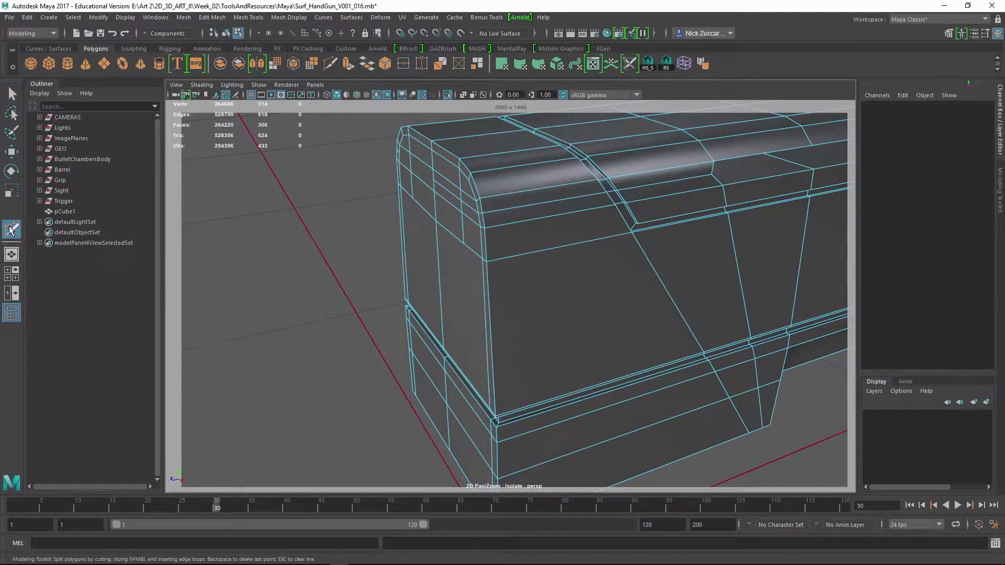
ctrl+click(487, 225)
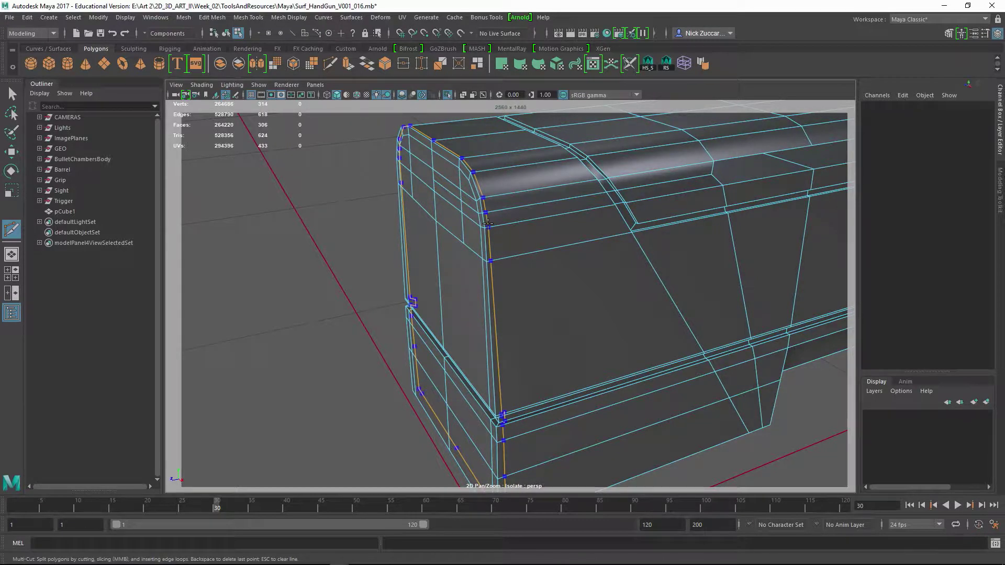
click(486, 261)
key(ctrl+z)
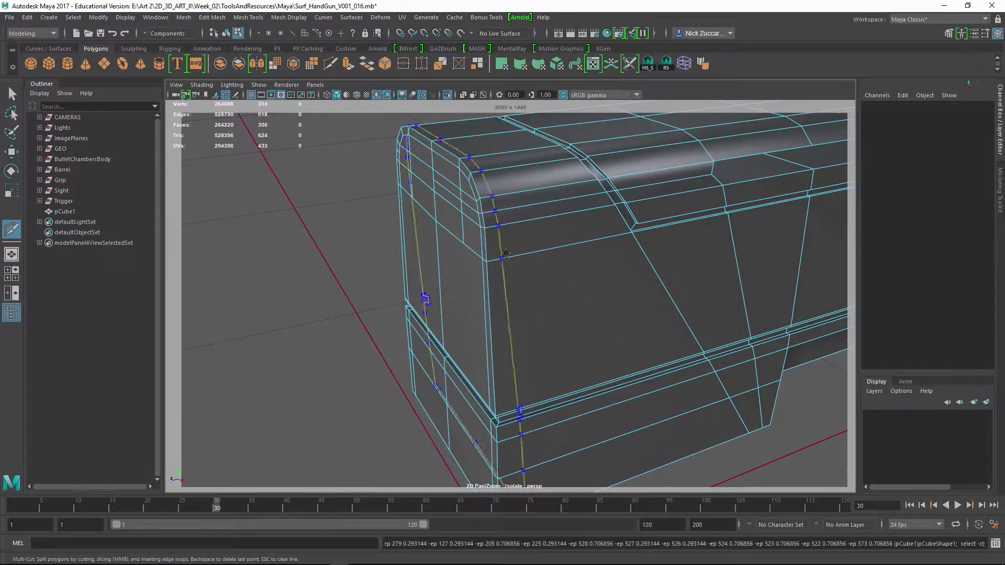
ctrl+click(488, 221)
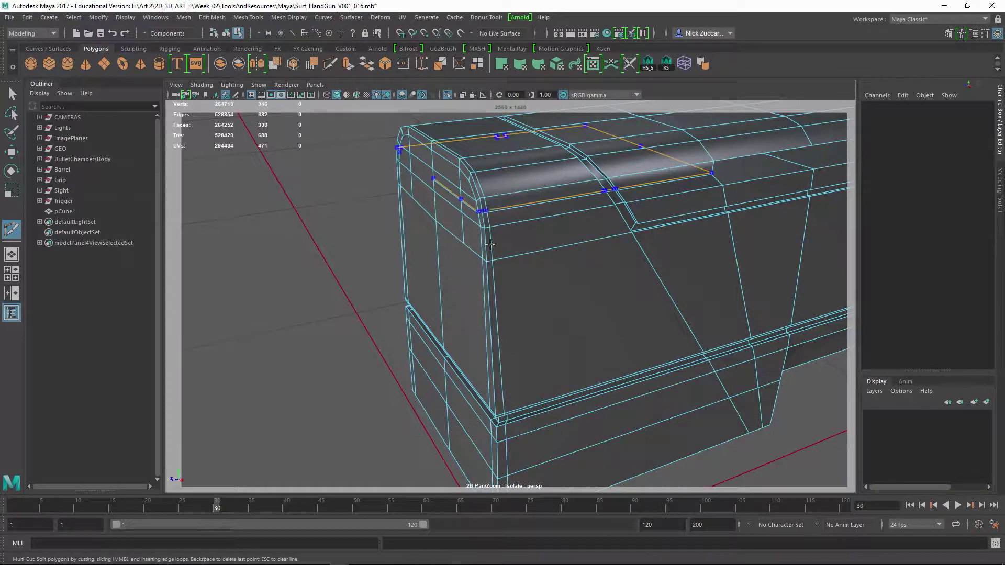
Insert an edge loop along the slide's underside close to its side edge, continuing up the rear face
alt+drag(506, 290, 499, 239)
key(3)
key(1)
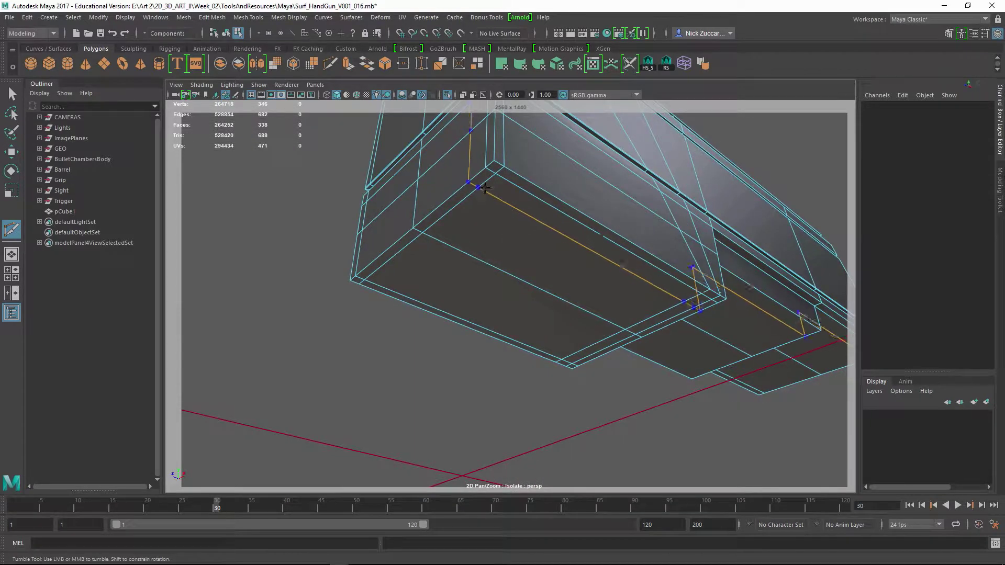
alt+drag(485, 188, 478, 225)
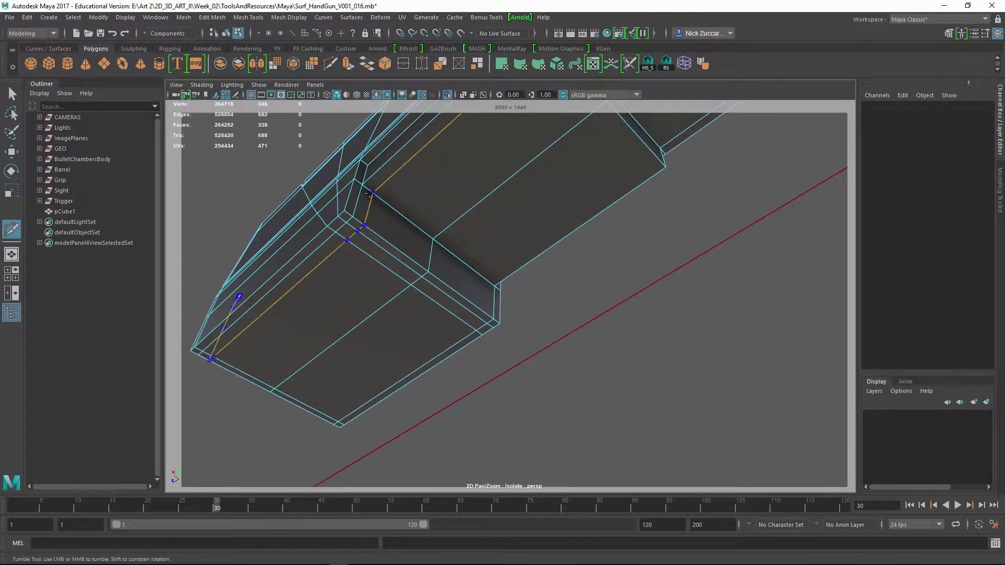
alt+drag(369, 192, 471, 285)
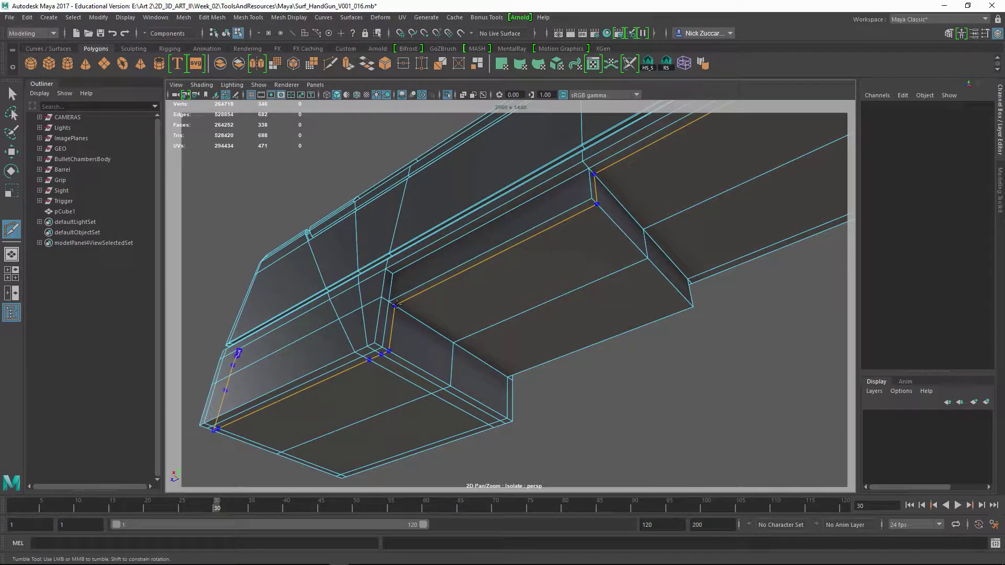
alt+drag(406, 310, 586, 361)
click(615, 321)
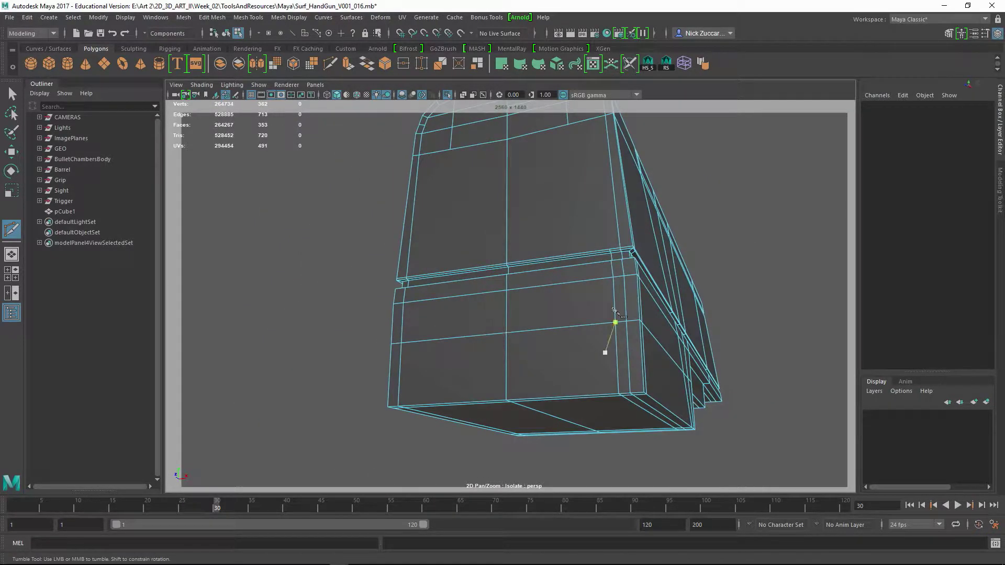
alt+middle_drag(571, 215, 548, 307)
alt+drag(537, 271, 480, 280)
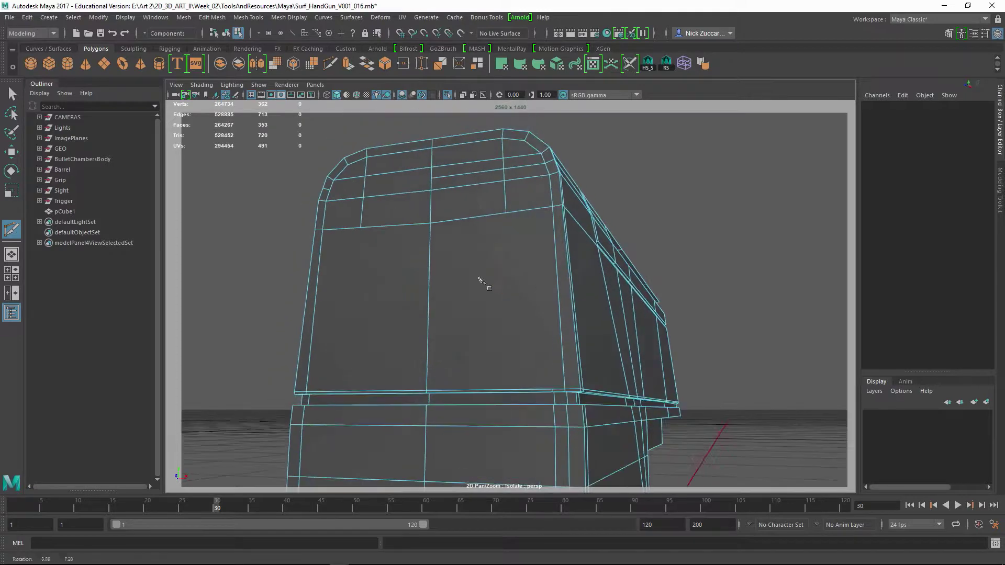
alt+drag(512, 337, 515, 272)
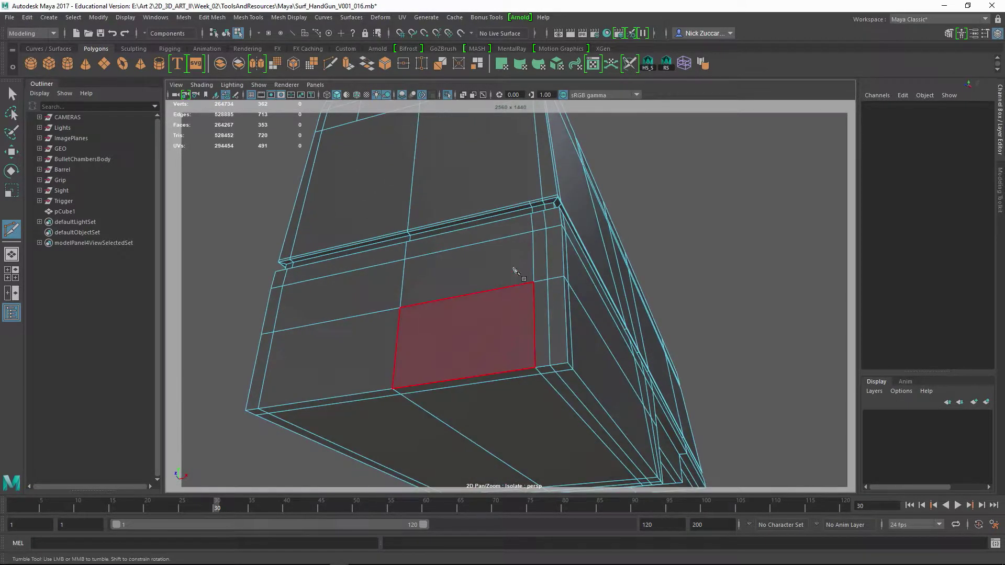
Multi-Cut an edge down the upper rear face to the groove border, close to the side edge
alt+right_drag(472, 230, 511, 246)
alt+middle_drag(511, 247, 495, 325)
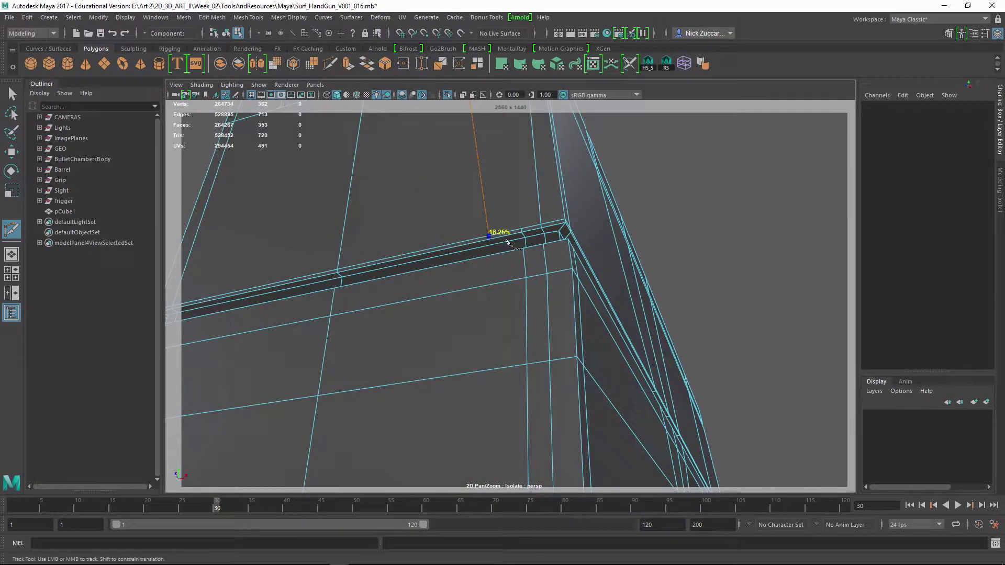
alt+right_drag(597, 333, 549, 314)
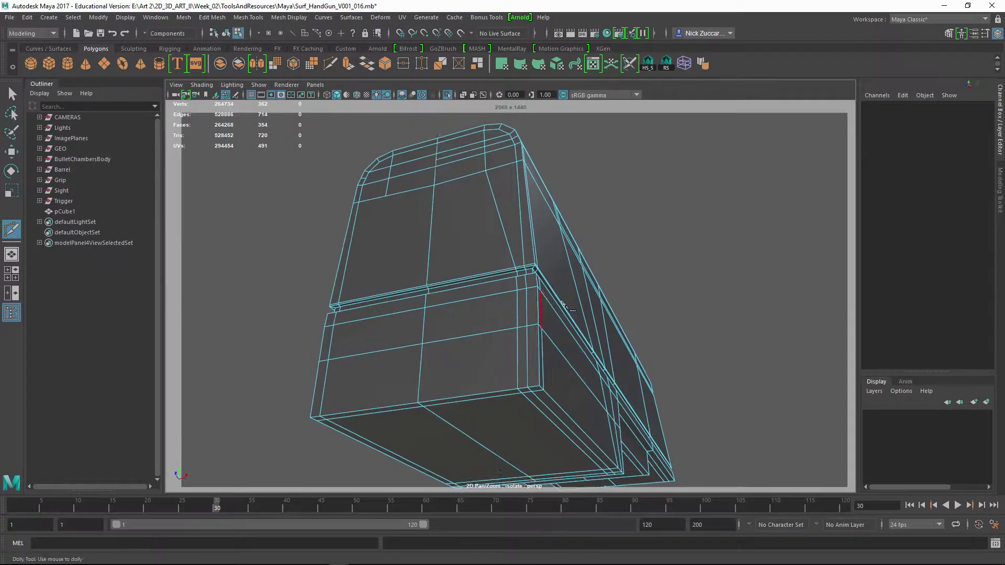
Insert edge loops around the slide on both sides of the step where the underside's middle block begins
alt+drag(592, 308, 581, 374)
alt+middle_drag(649, 377, 601, 325)
alt+drag(601, 326, 557, 311)
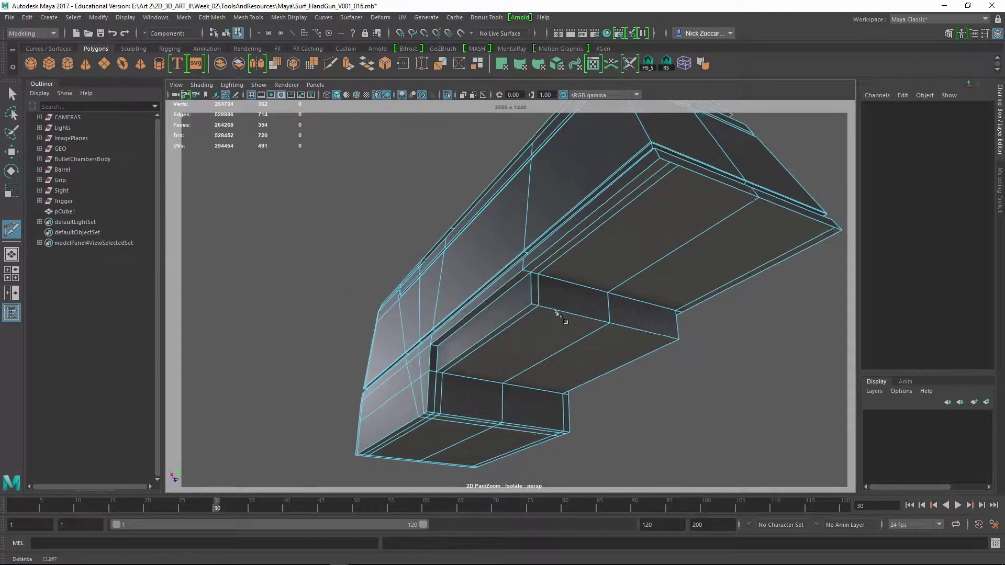
alt+right_drag(557, 311, 568, 306)
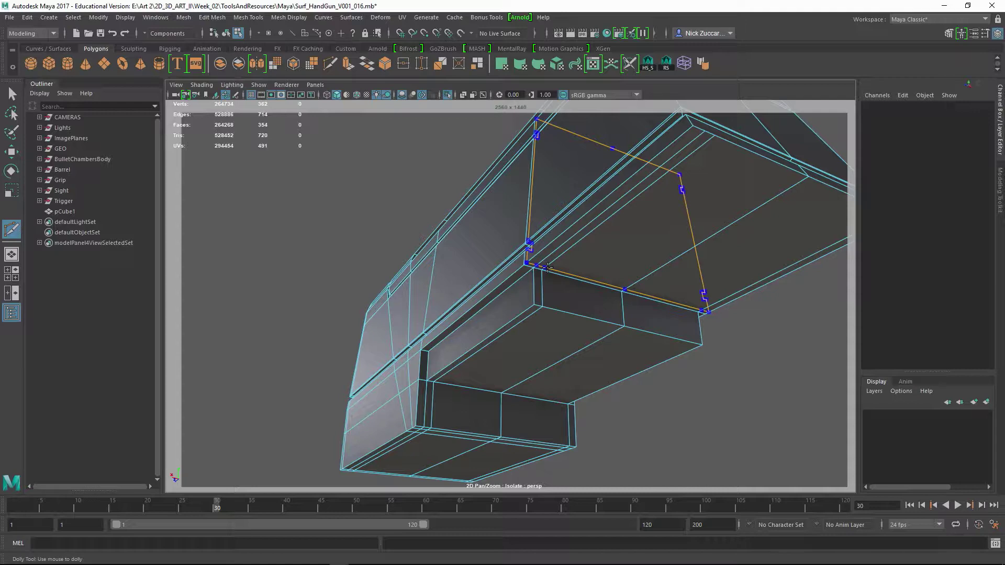
click(548, 268)
alt+drag(547, 267, 633, 292)
ctrl+click(634, 299)
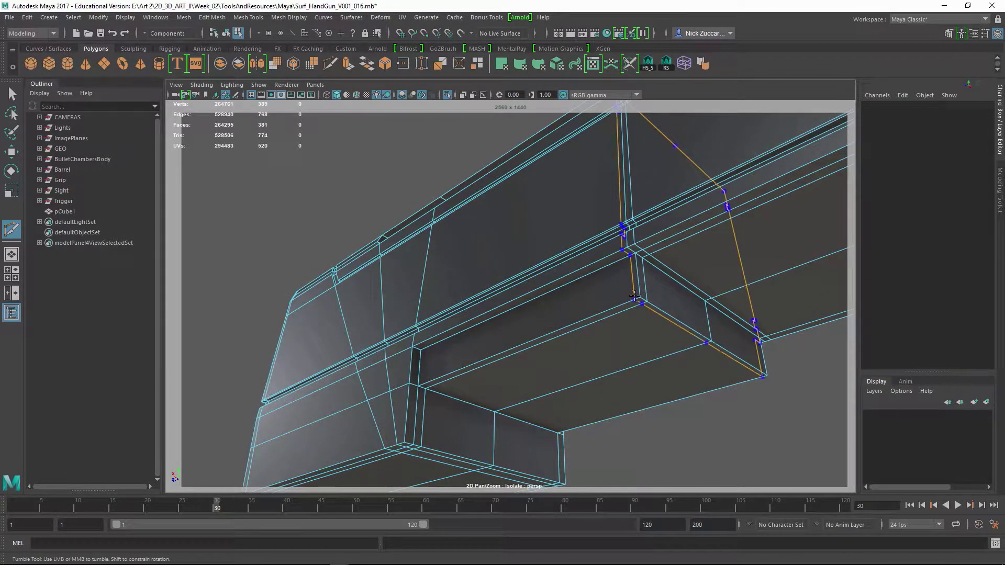
click(705, 301)
alt+middle_drag(653, 291, 603, 323)
alt+drag(603, 323, 649, 283)
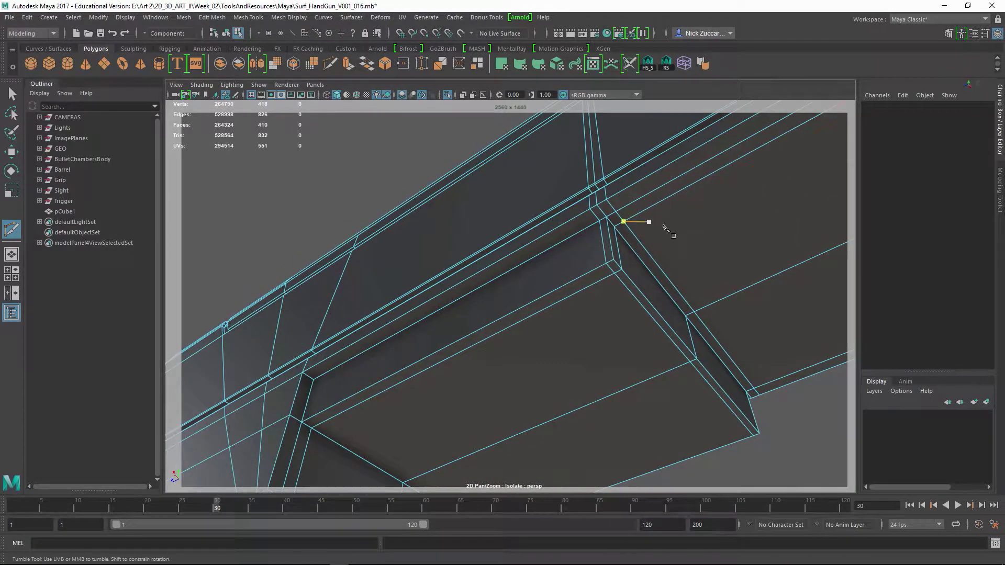
Insert horizontal edge loops along the middle block, just beneath the slide's lower lip and just above the block's bottom edge
alt+drag(666, 231, 553, 327)
ctrl+click(561, 255)
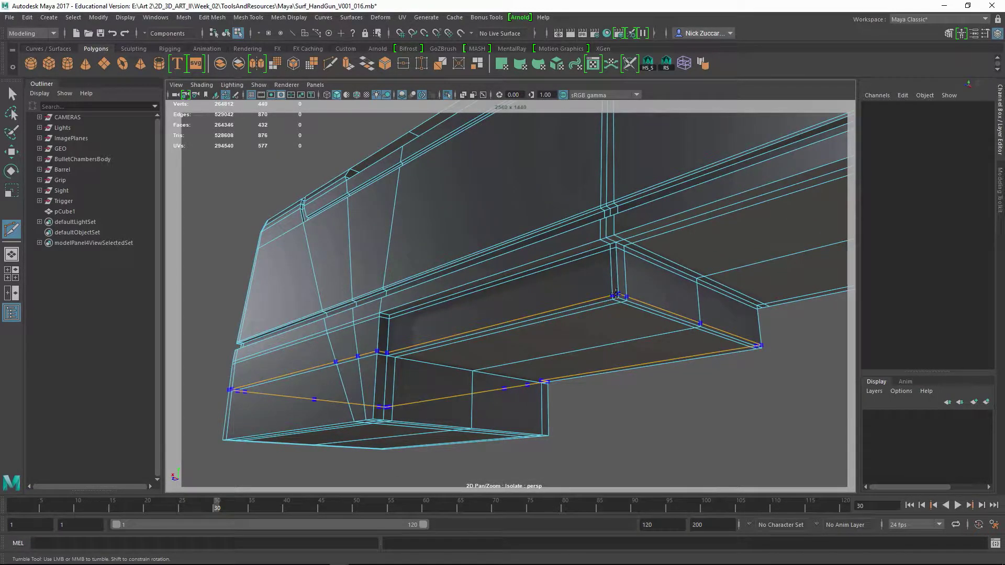
ctrl+click(616, 295)
alt+drag(618, 325, 621, 315)
Insert a horizontal edge loop around the lowest rear block, just above its bottom edge
click(621, 314)
key(ctrl+z)
alt+drag(428, 335, 439, 320)
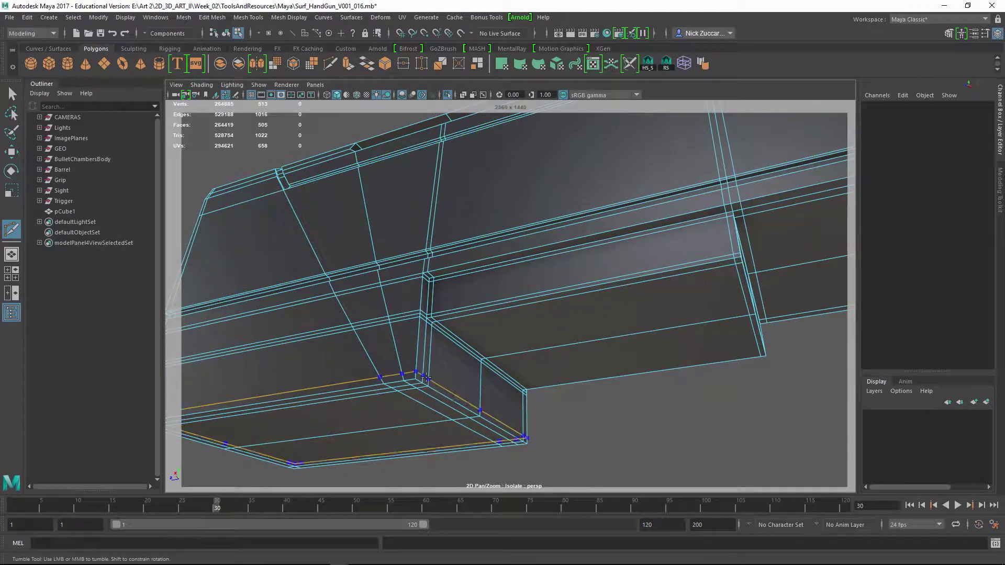
Insert a horizontal edge loop around the middle block's sides at about mid-height, continuing across the rear face
alt+drag(521, 393, 491, 295)
alt+middle_drag(490, 295, 592, 283)
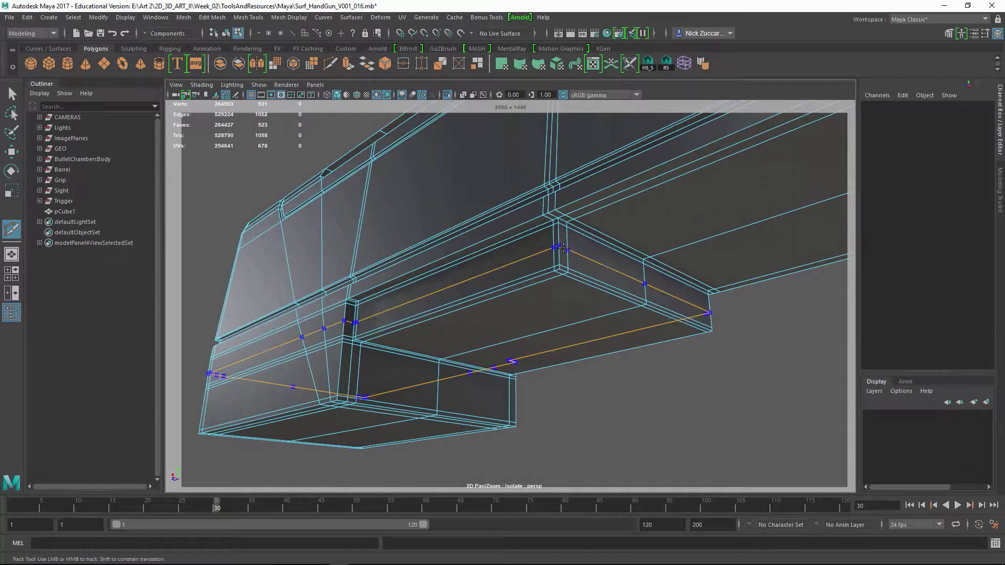
alt+drag(612, 324, 651, 332)
key(Escape)
alt+right_drag(651, 332, 536, 330)
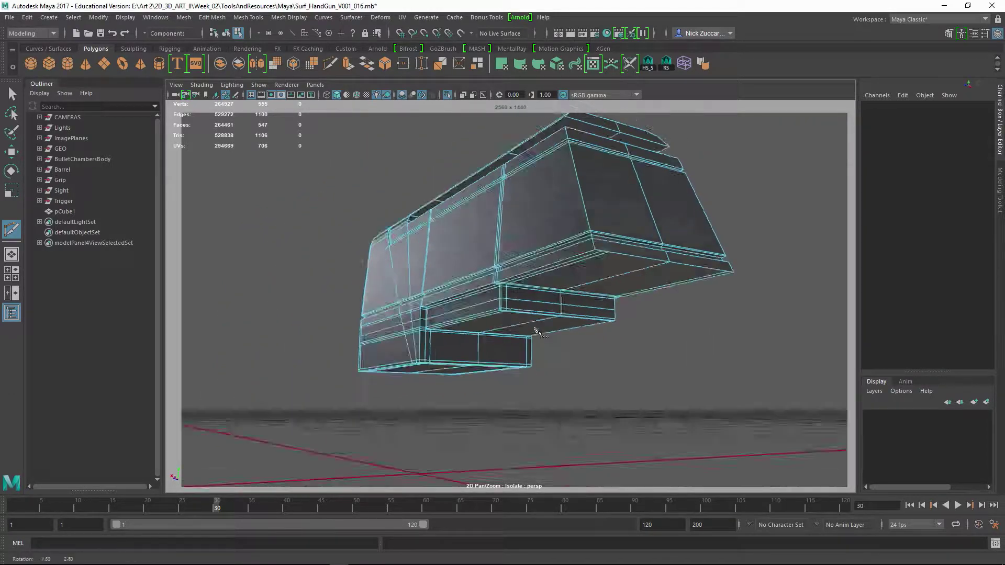
Insert an edge loop around the slide's long sides, right beside the edge of the sloped end face
alt+drag(536, 329, 579, 314)
alt+right_drag(579, 314, 658, 343)
alt+drag(660, 345, 491, 305)
alt+middle_drag(464, 298, 493, 300)
alt+right_drag(494, 300, 487, 293)
alt+drag(491, 294, 572, 294)
alt+right_drag(572, 295, 547, 309)
alt+drag(547, 310, 548, 360)
click(460, 331)
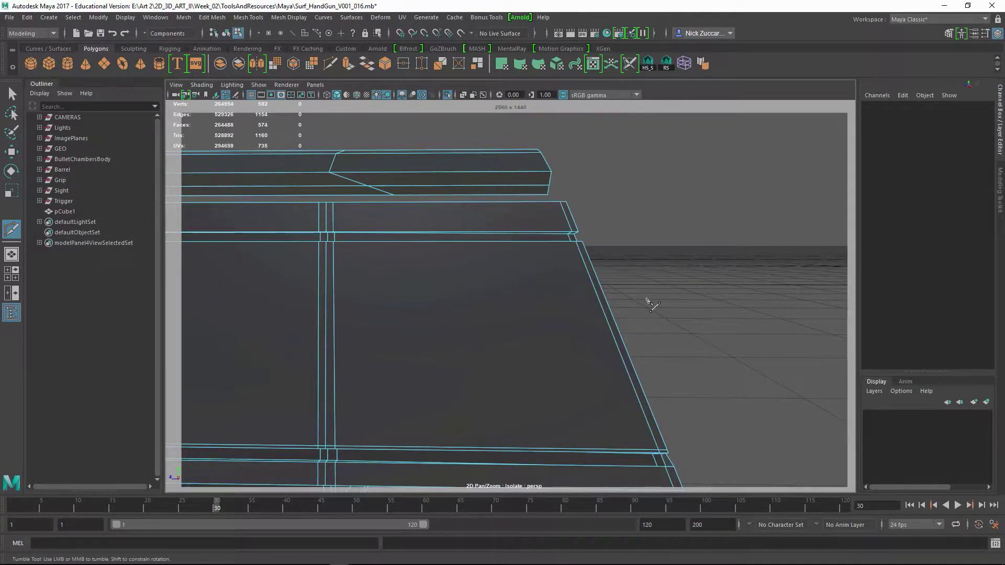
Insert an edge loop down the sloped end face close to its side edge, continuing along the slide's top
alt+drag(649, 304, 435, 262)
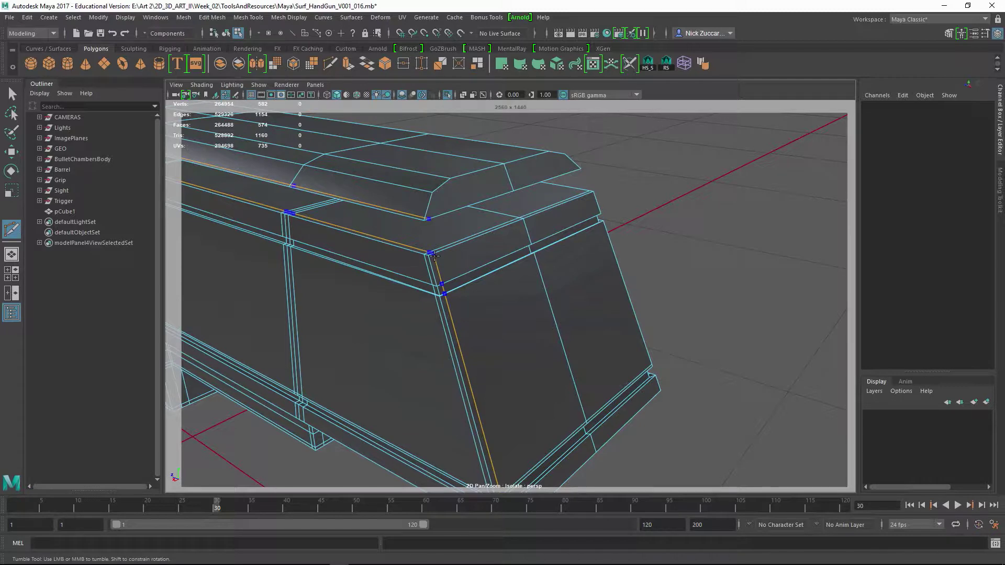
alt+drag(474, 311, 548, 263)
click(490, 241)
alt+middle_drag(547, 262, 514, 297)
scroll(514, 297, up, 3)
Multi-Cut an edge across the groove at the sloped end's corner, continuing the new loop down to the lower lip
click(510, 280)
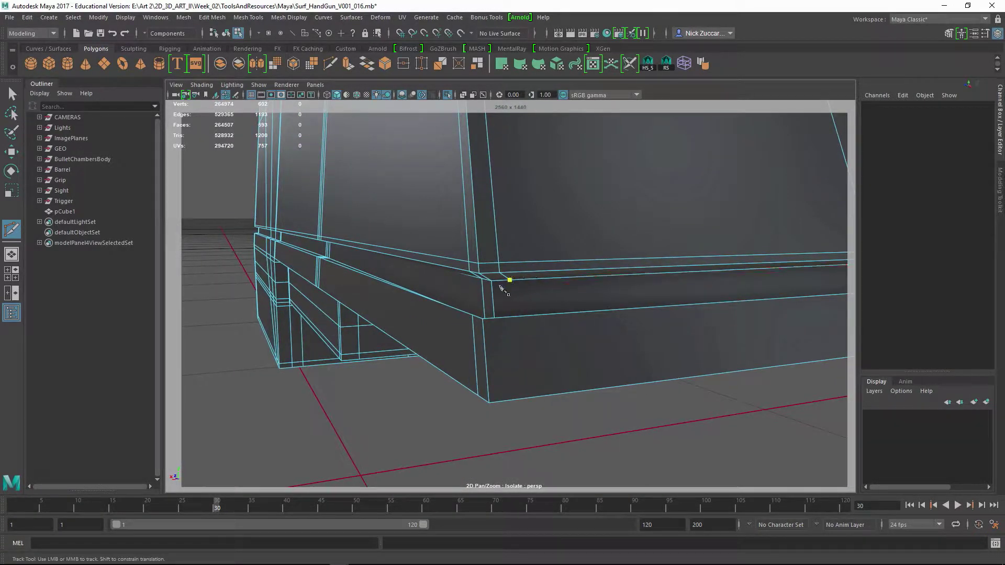
alt+drag(500, 287, 547, 272)
alt+drag(546, 314, 539, 272)
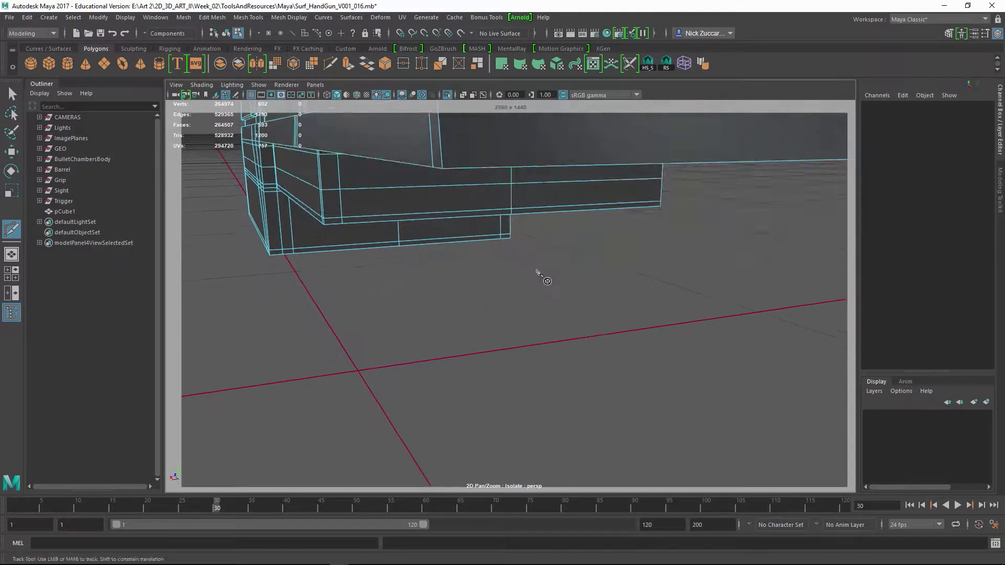
scroll(540, 279, up, 3)
alt+middle_drag(563, 332, 554, 304)
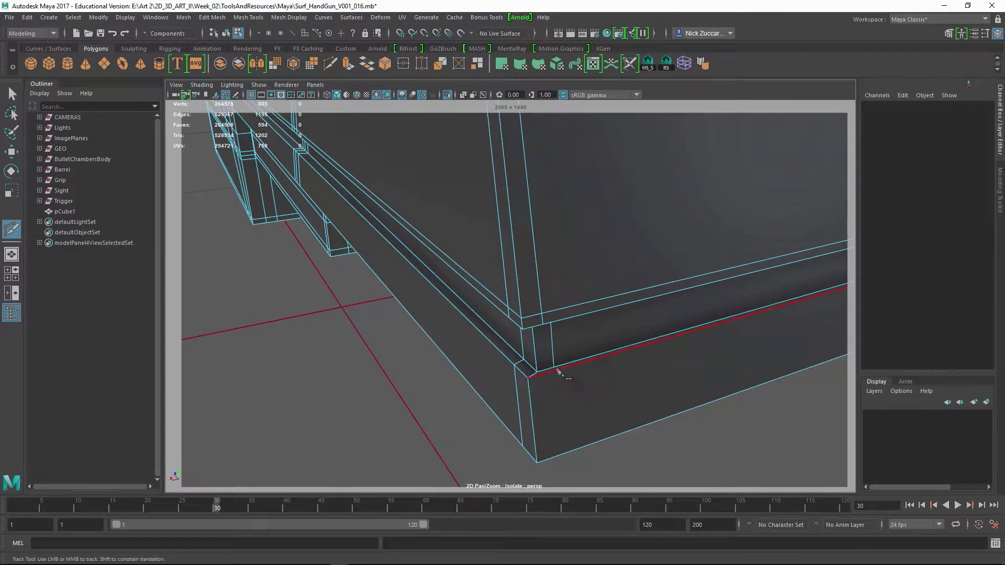
key(Escape)
alt+drag(595, 377, 550, 374)
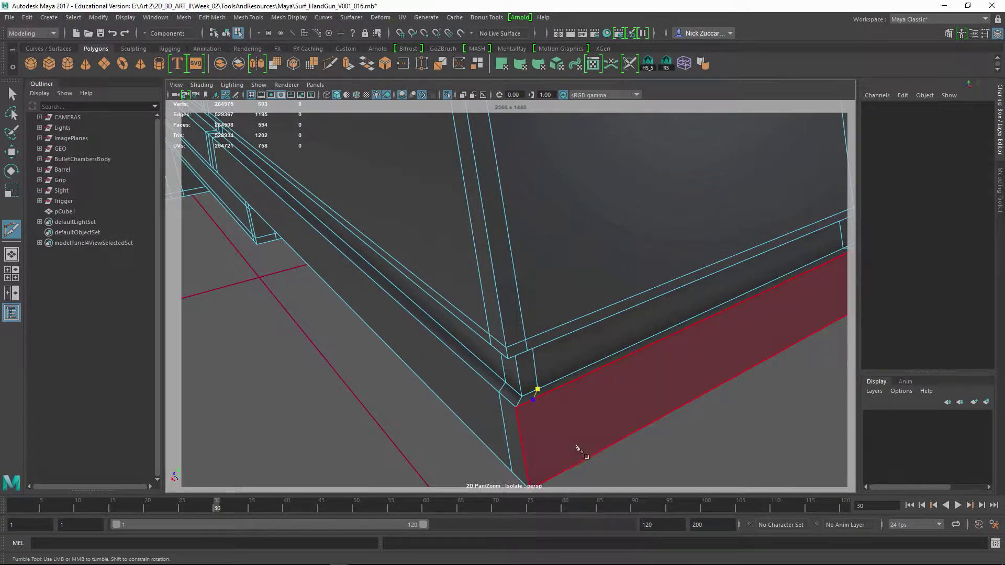
Continue the cut down the sloped end's lower lip and join it to the nearest loop vertex on the underside edge
alt+drag(577, 448, 452, 322)
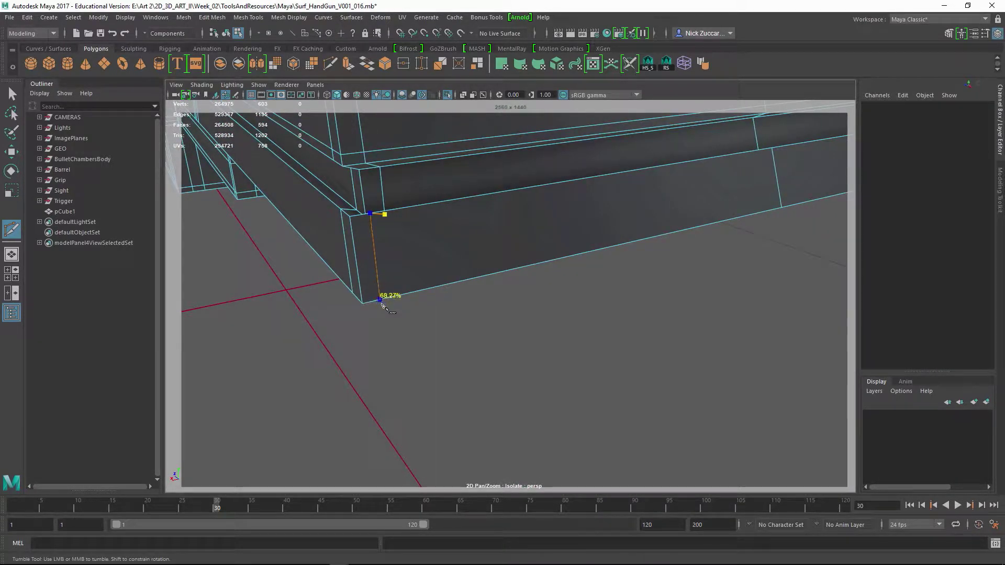
click(381, 303)
alt+drag(382, 304, 406, 287)
alt+middle_drag(407, 287, 435, 433)
alt+drag(435, 433, 377, 314)
alt+middle_drag(377, 314, 427, 370)
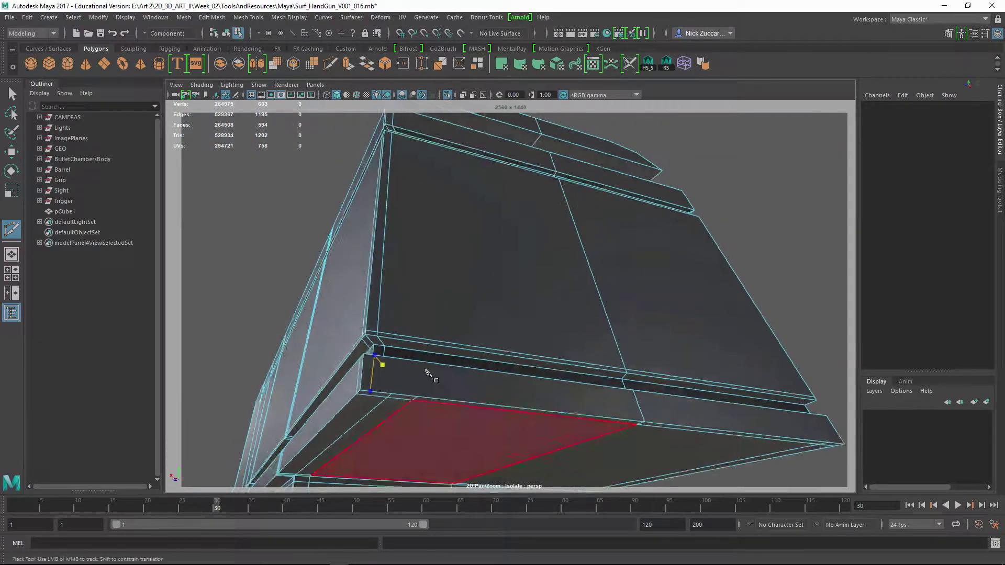
alt+drag(427, 371, 371, 270)
alt+right_drag(371, 269, 384, 284)
alt+drag(384, 284, 410, 294)
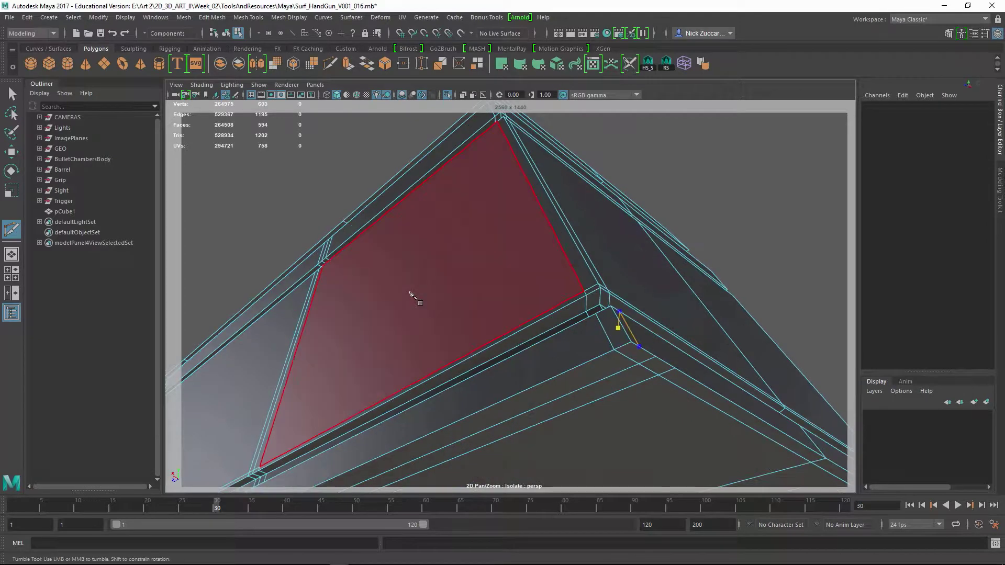
alt+drag(659, 340, 640, 377)
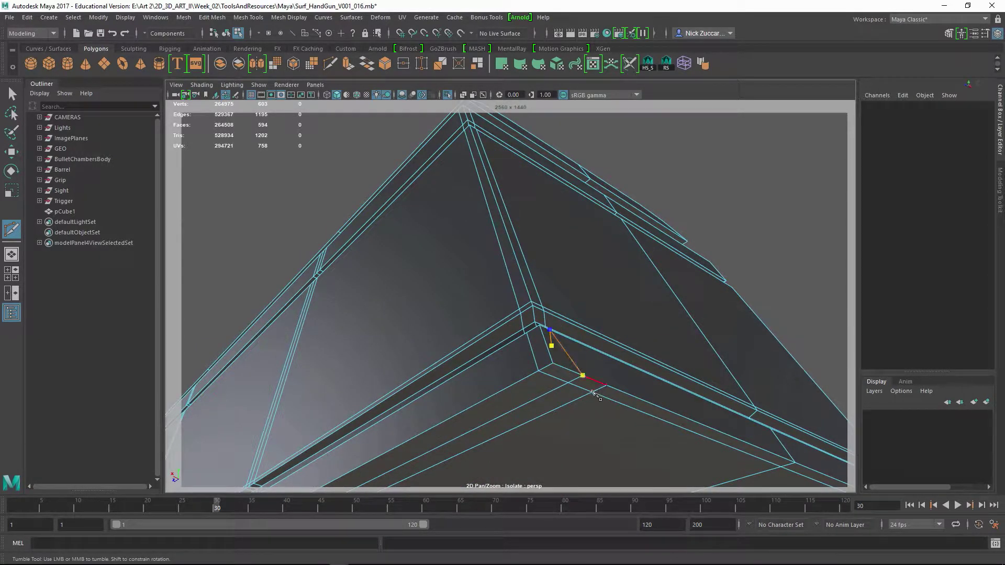
alt+right_drag(643, 376, 566, 354)
Show the slide in smooth preview, return to object selection, and delete the slide's history
alt+drag(565, 355, 639, 366)
alt+right_drag(639, 366, 579, 368)
key(3)
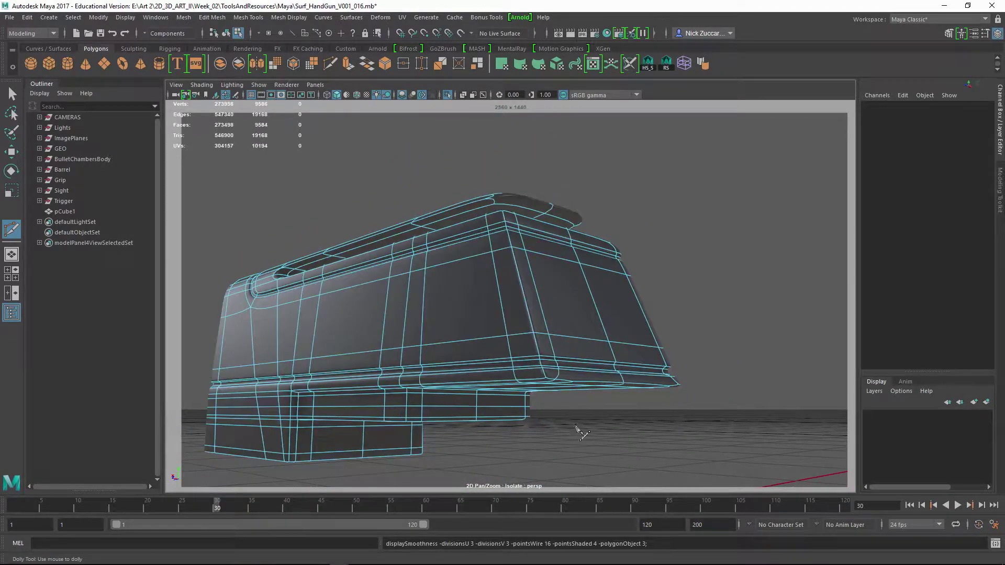
alt+drag(576, 426, 551, 401)
alt+right_drag(551, 401, 461, 373)
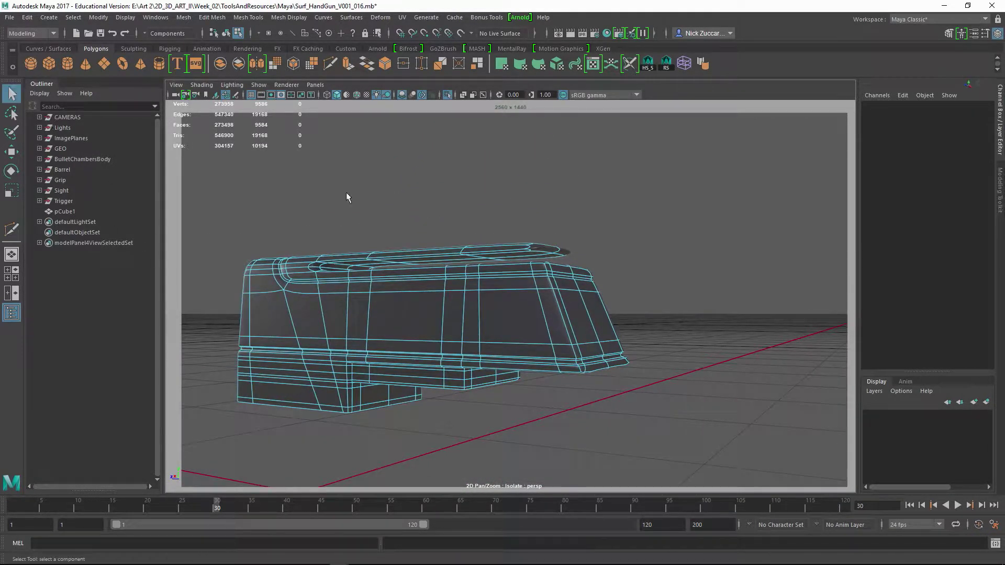
alt+drag(346, 193, 390, 226)
key(F8)
click(608, 292)
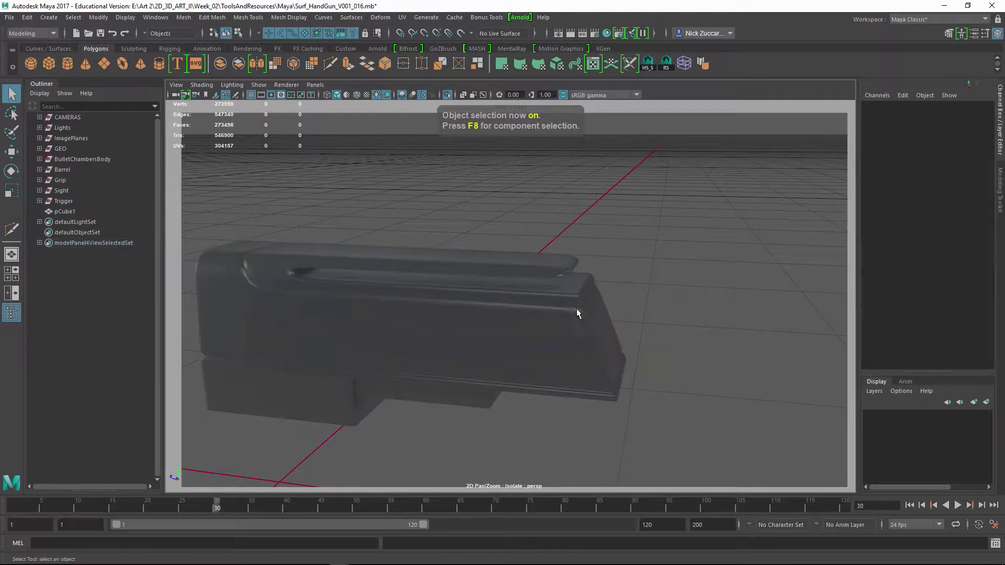
click(535, 340)
key(alt+shift+d)
click(673, 308)
Switch the viewport to plain shaded display with default lighting and select the slide
mouse_move(666, 319)
alt+mouse_down()
mouse_move(596, 291)
mouse_move(644, 293)
mouse_move(680, 312)
mouse_move(645, 319)
mouse_move(740, 330)
mouse_move(713, 336)
alt+mouse_up()
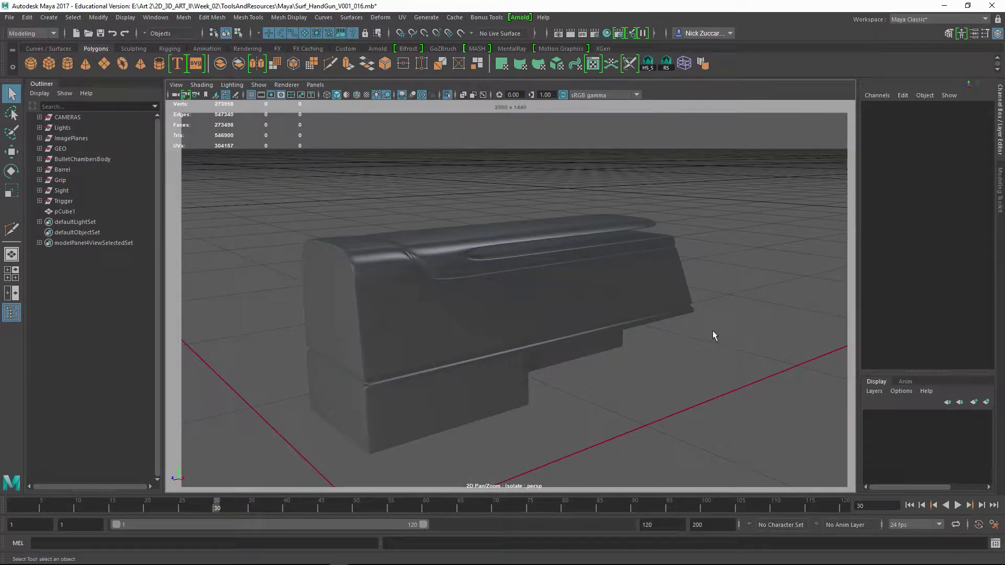
key(5)
mouse_move(653, 353)
alt+mouse_down()
mouse_move(530, 339)
mouse_move(514, 348)
mouse_move(529, 335)
mouse_move(491, 324)
mouse_move(451, 348)
alt+mouse_up()
click(451, 347)
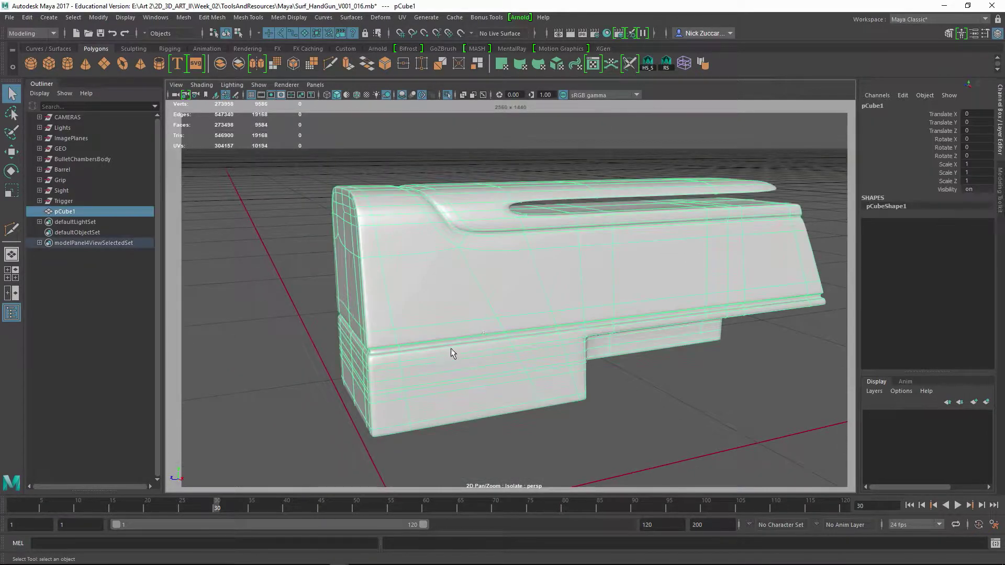
Turn off smooth preview, select the edge loop along the slide's lower horizontal groove, and move it vertically
alt+right_drag(479, 351, 498, 362)
key(1)
alt+middle_drag(457, 378, 457, 321)
alt+drag(457, 325, 443, 346)
alt+right_drag(452, 351, 506, 326)
key(F10)
double_click(469, 347)
alt+drag(506, 326, 571, 352)
key(w)
alt+drag(511, 269, 586, 286)
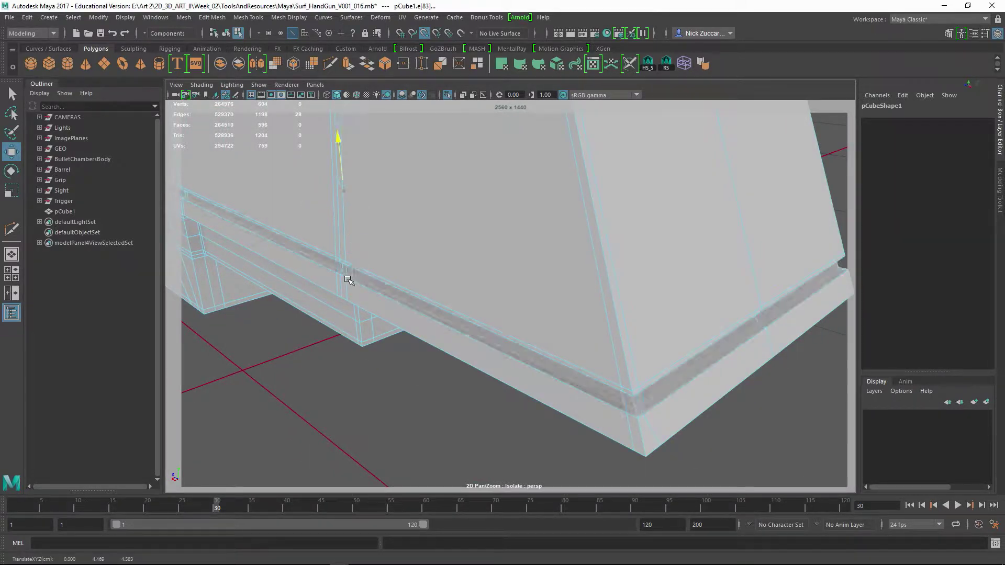
Select the neighbouring edge loop at the groove's upper border and adjust its height
alt+drag(536, 310, 502, 308)
click(592, 246)
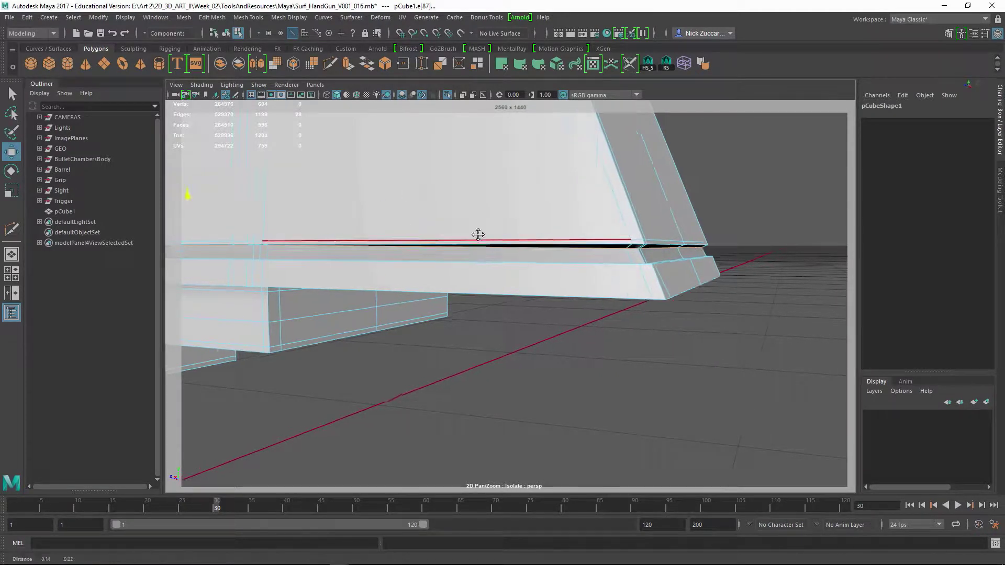
alt+drag(478, 233, 450, 217)
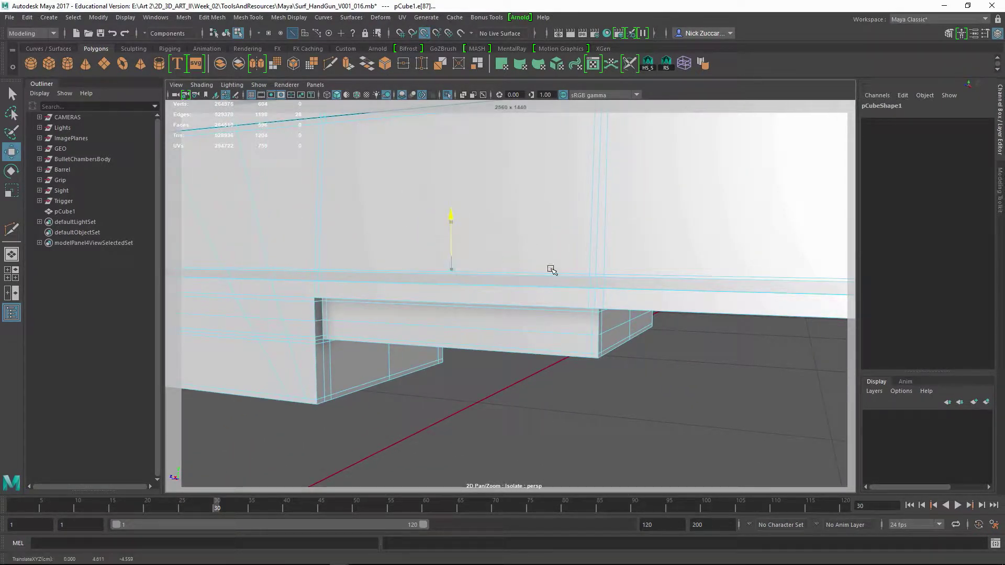
Return to object selection and mirror the slide's geometry to rebuild its other half
alt+drag(633, 294, 560, 328)
alt+right_drag(559, 328, 486, 314)
alt+drag(487, 314, 495, 340)
key(F8)
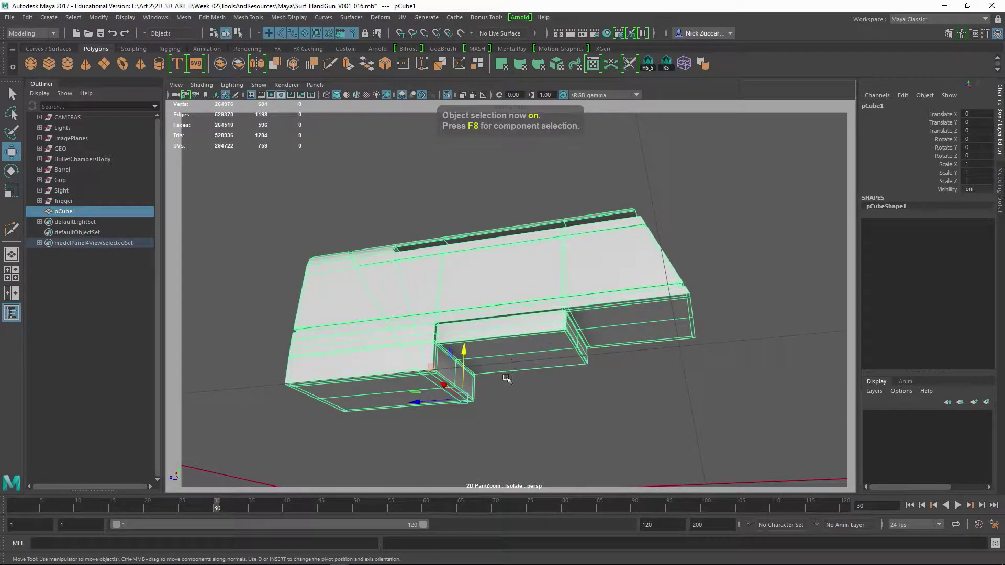
click(256, 63)
click(405, 230)
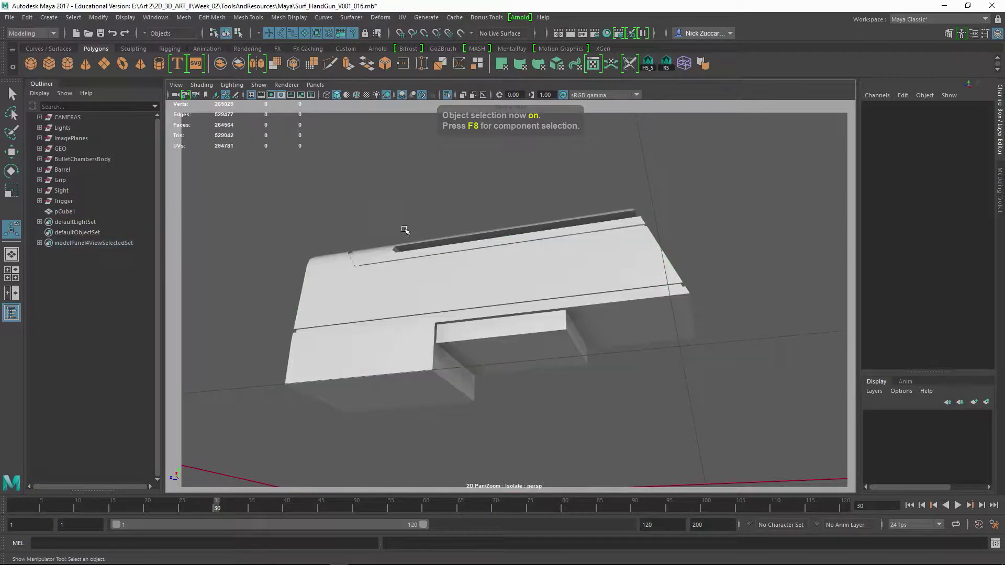
Display the mirrored slide in smooth preview and examine its rear corners, groove and underside blocks
alt+drag(442, 262, 454, 366)
click(431, 375)
click(378, 290)
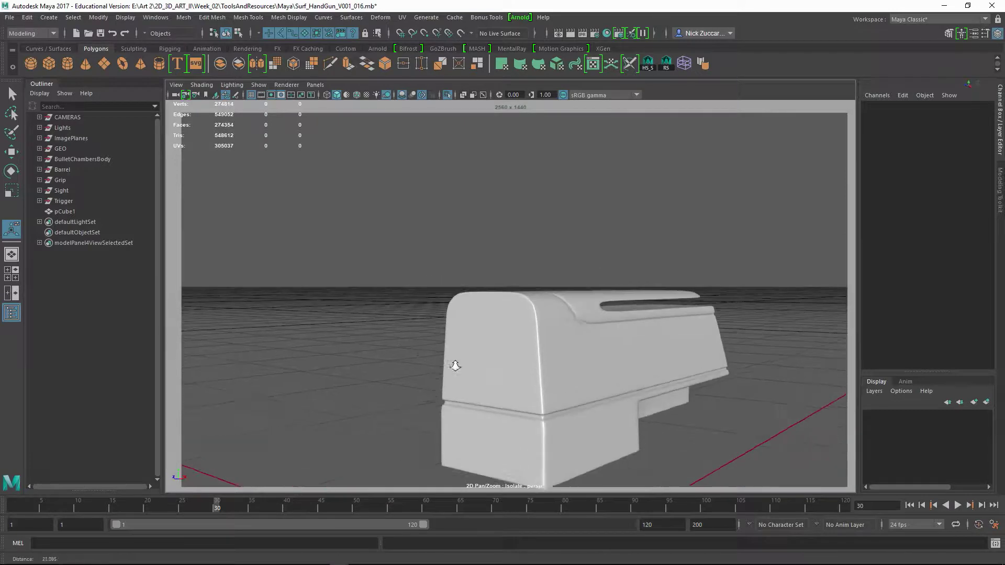
alt+right_drag(454, 366, 461, 362)
alt+drag(461, 362, 440, 184)
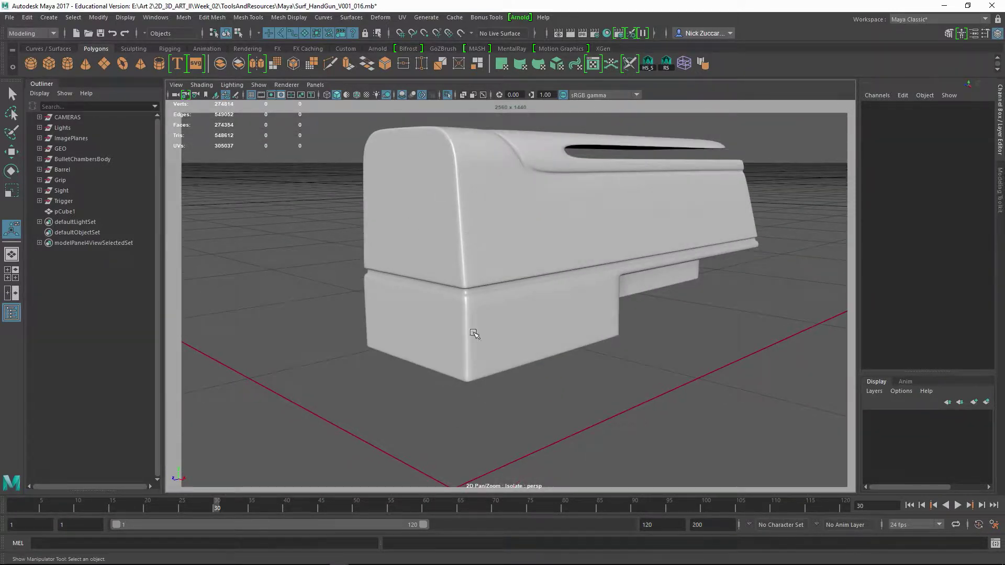
alt+drag(474, 334, 417, 339)
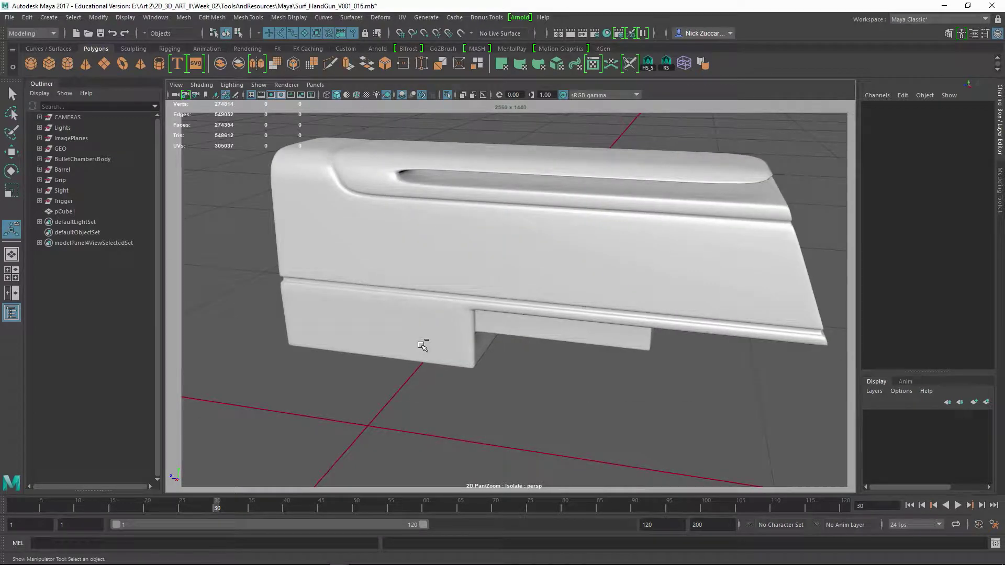
Show the whole gun to compare the slide with its neighbouring parts, and isolate the slide again
key(ctrl+1)
alt+drag(563, 301, 530, 274)
click(531, 274)
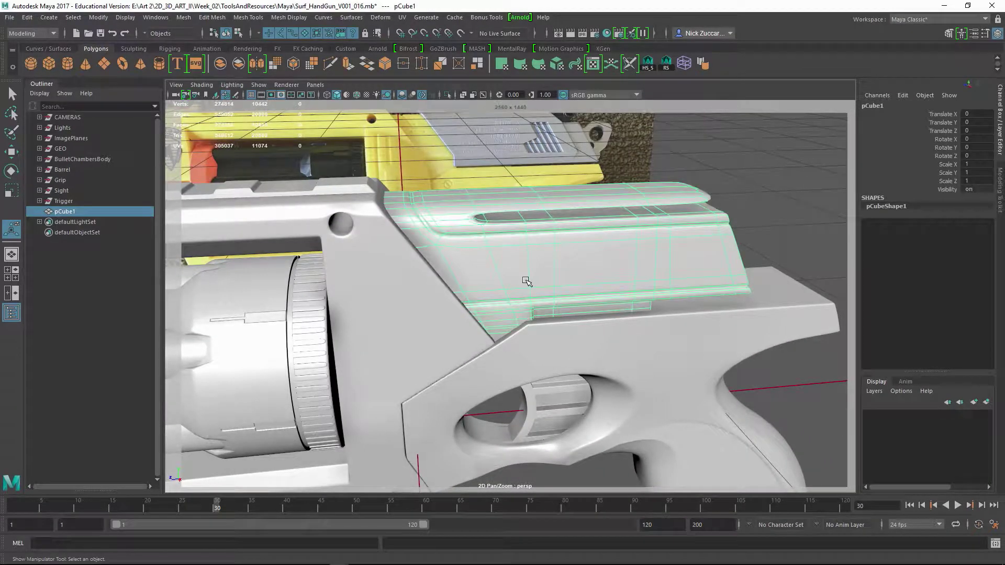
key(ctrl+1)
click(420, 404)
alt+right_drag(408, 335, 444, 308)
click(444, 307)
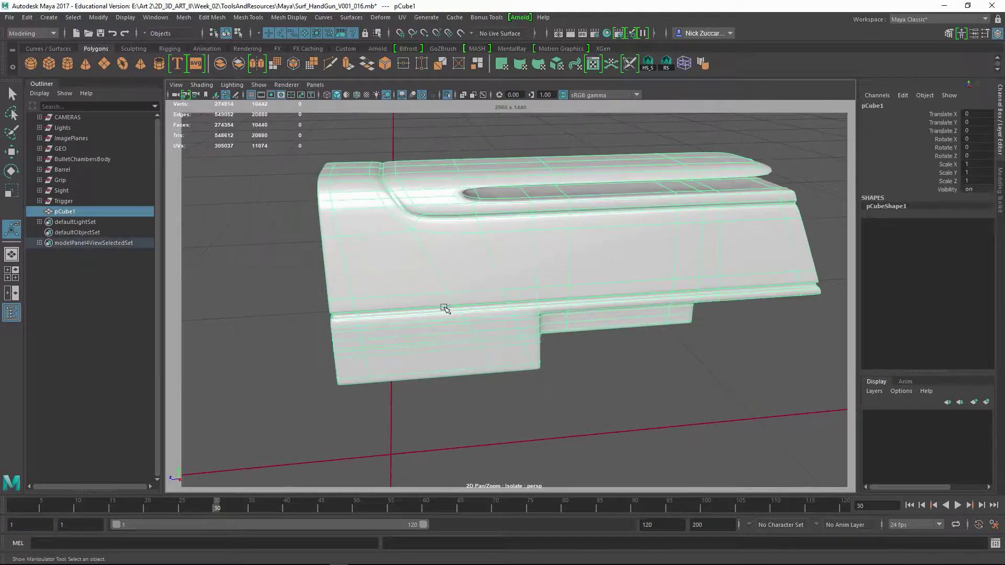
Return the slide to unsmoothed display and insert two supporting edge loops beside the corner where the two underside blocks meet
alt+drag(443, 322, 530, 384)
key(7)
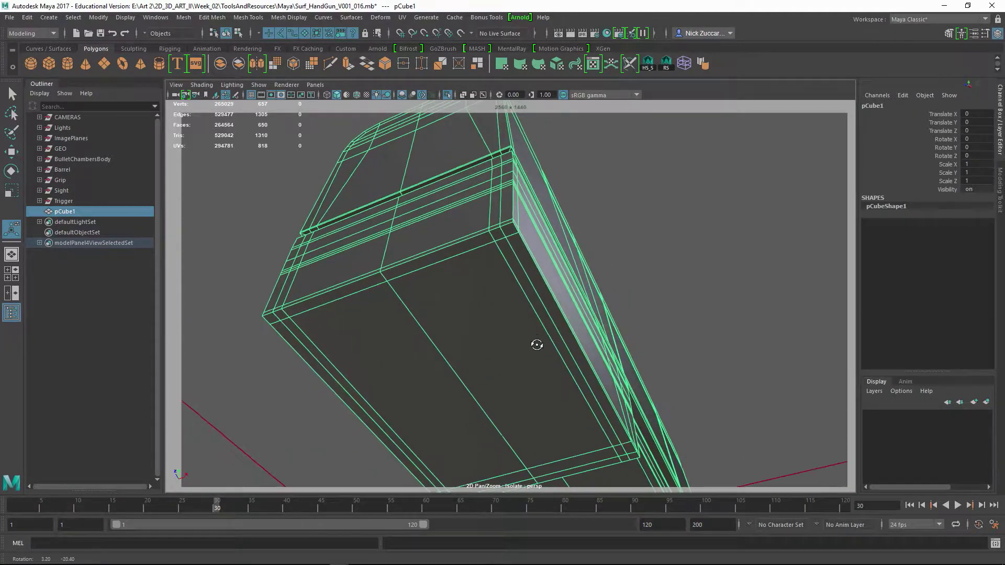
alt+drag(541, 348, 487, 346)
alt+right_drag(442, 344, 474, 384)
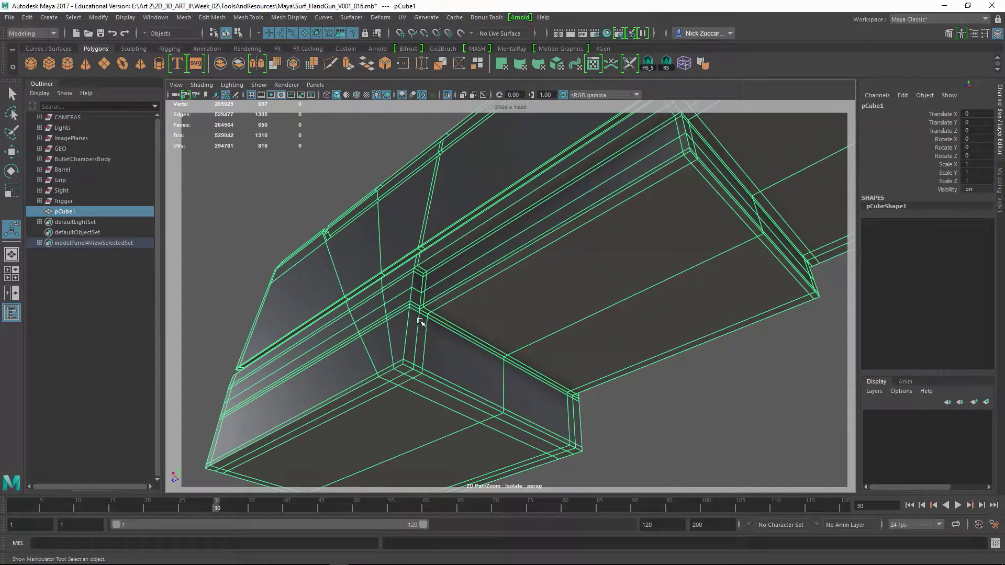
mouse_move(386, 417)
alt+mouse_down()
mouse_move(480, 419)
mouse_move(402, 408)
mouse_move(384, 422)
alt+mouse_up()
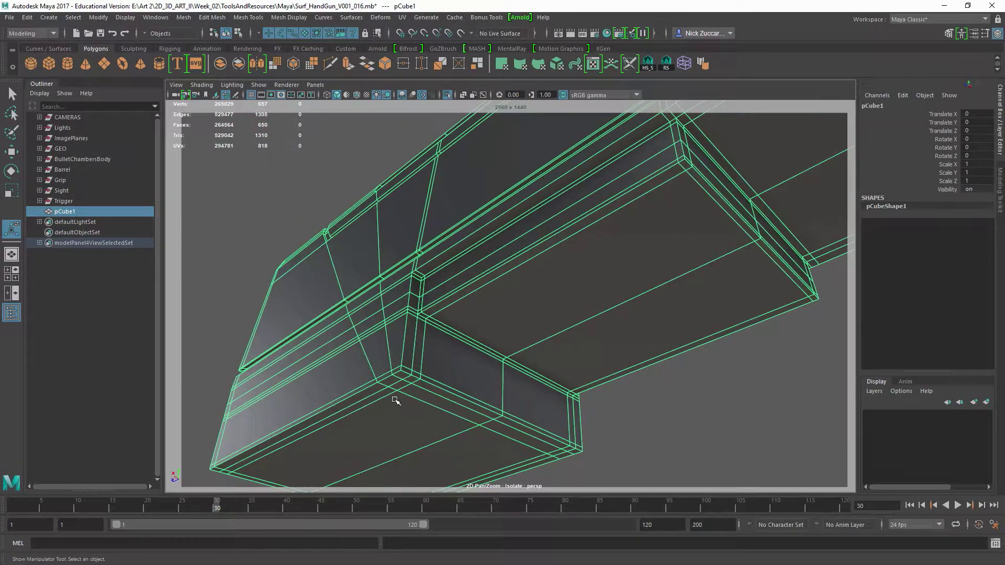
shift+right_drag(395, 285, 372, 361)
shift+right_drag(348, 297, 349, 298)
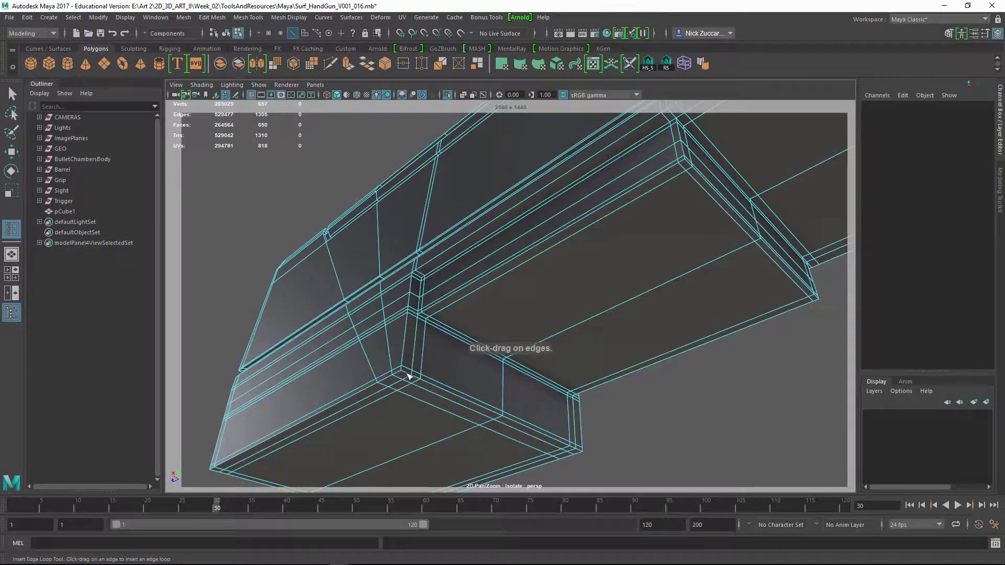
alt+drag(413, 378, 419, 375)
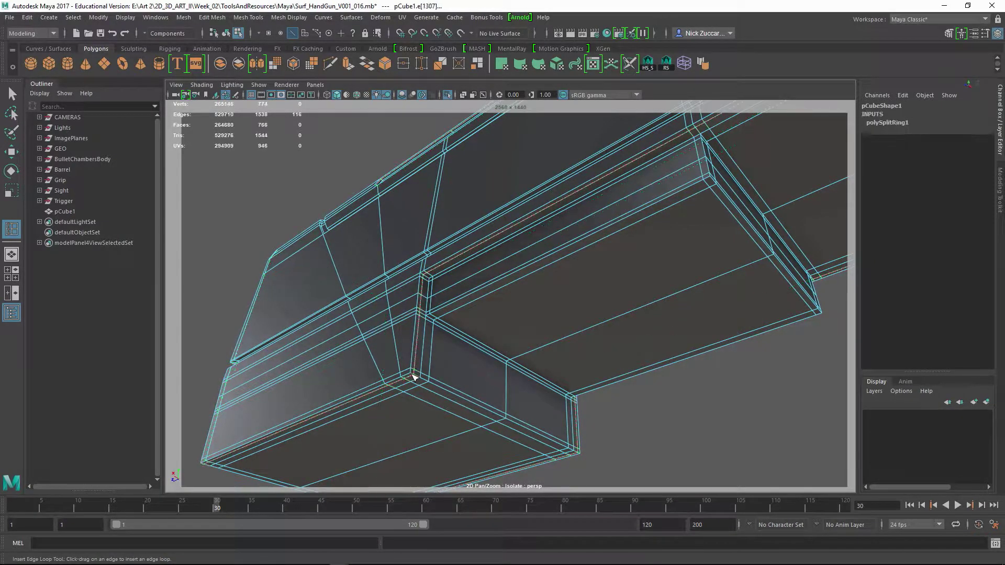
alt+right_drag(600, 375, 425, 352)
mouse_move(518, 369)
alt+mouse_down()
mouse_move(496, 382)
mouse_move(507, 390)
mouse_move(524, 341)
mouse_move(513, 337)
mouse_move(525, 358)
alt+mouse_up()
scroll(521, 359, up, 8)
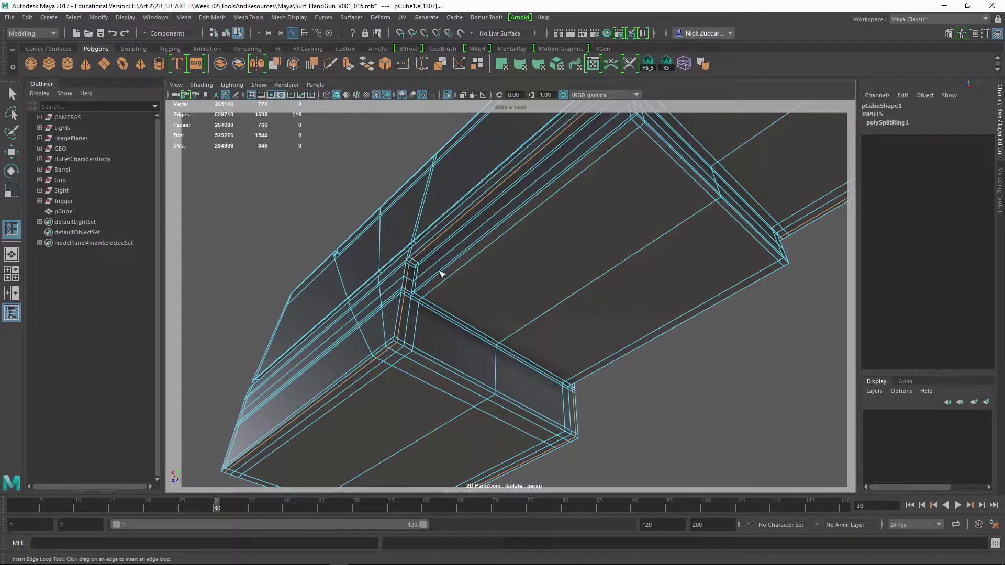
click(414, 269)
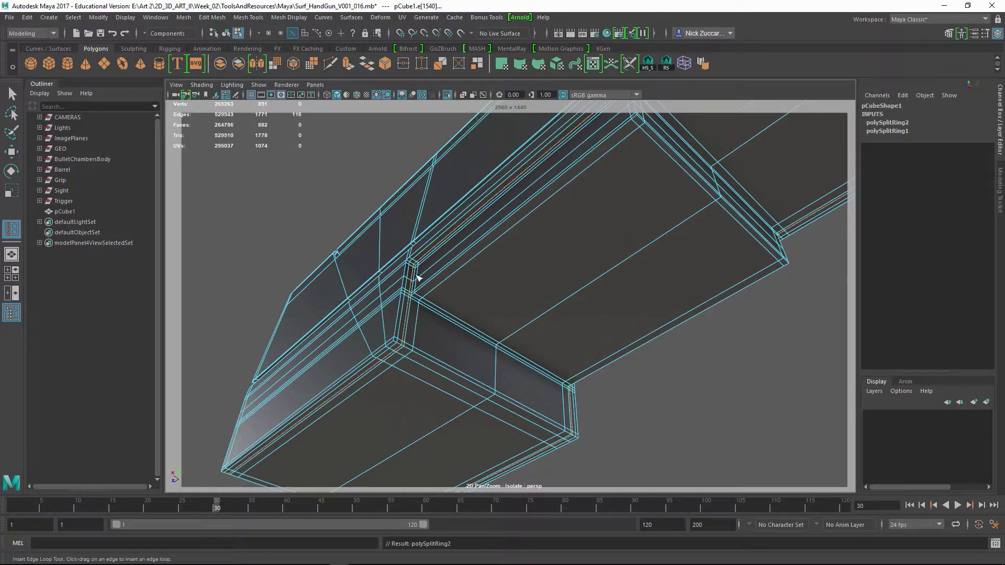
Display the slide in smooth preview and examine its side and underside blocks with nothing selected
alt+drag(415, 278, 514, 377)
key(3)
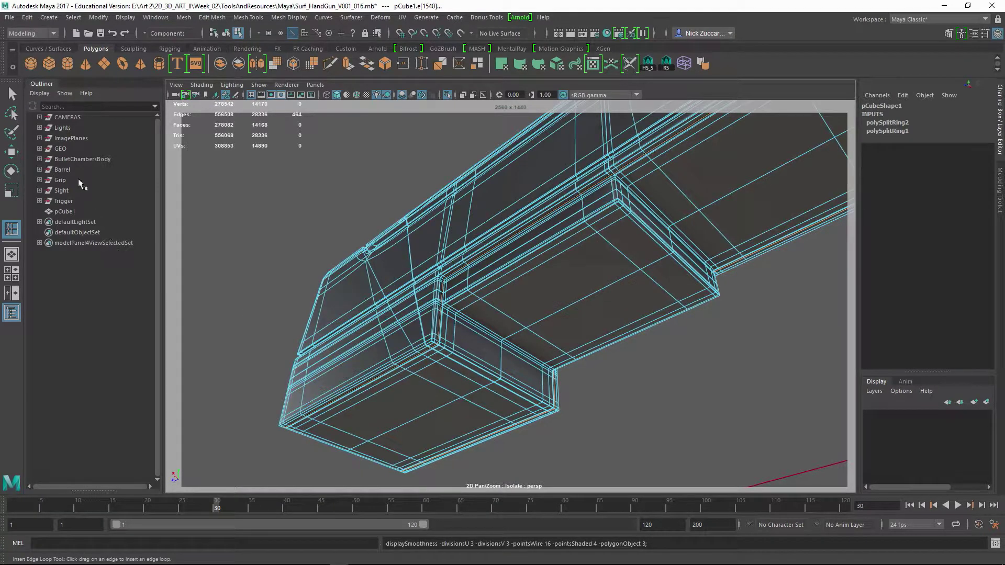
click(16, 100)
alt+drag(241, 192, 274, 246)
right_drag(285, 259, 323, 228)
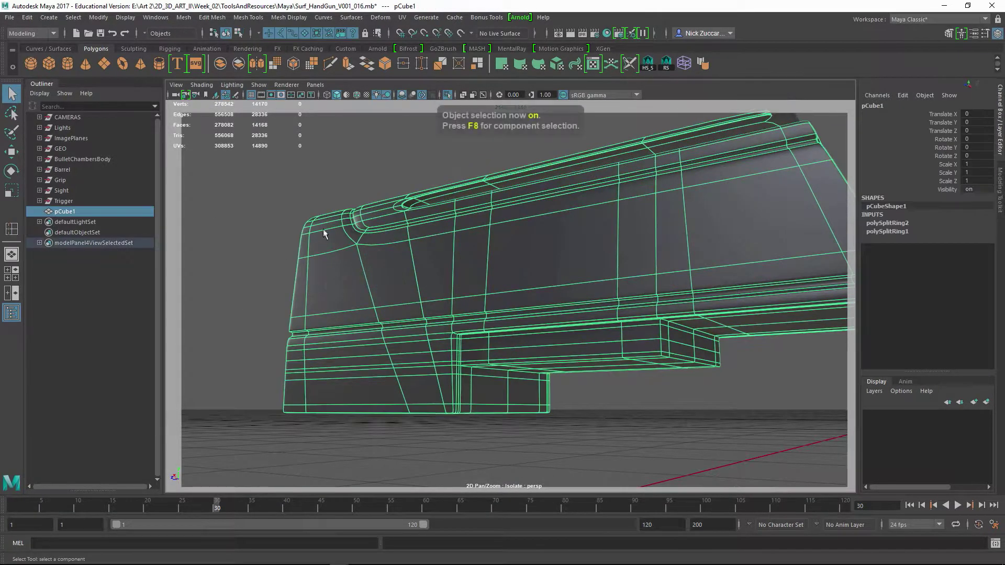
click(253, 260)
alt+drag(411, 317, 473, 298)
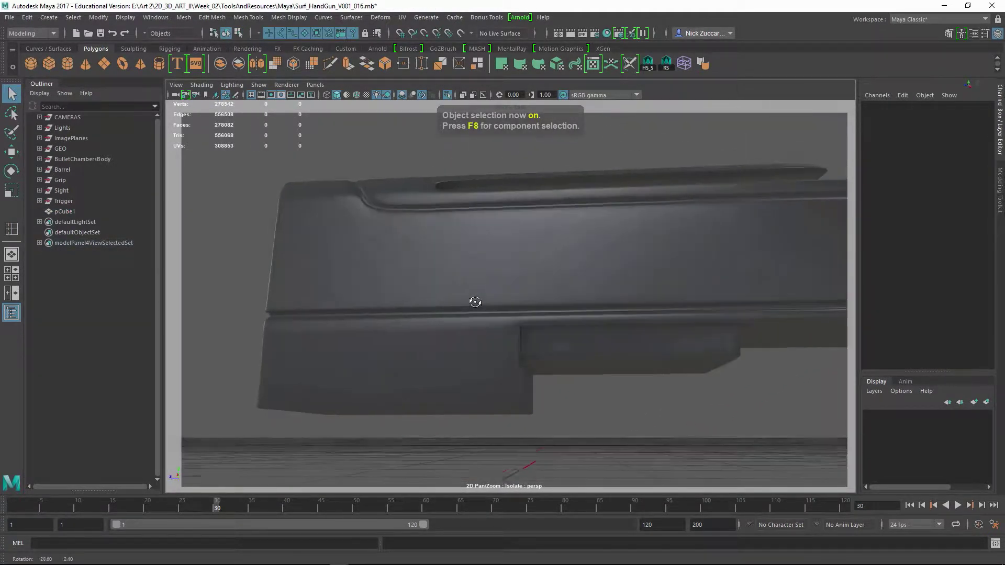
Return to unsmoothed display and insert a Multi-Cut edge loop beside the vertical step between the underside blocks
click(507, 363)
key(1)
alt+drag(530, 386, 467, 307)
shift+right_drag(466, 309, 413, 285)
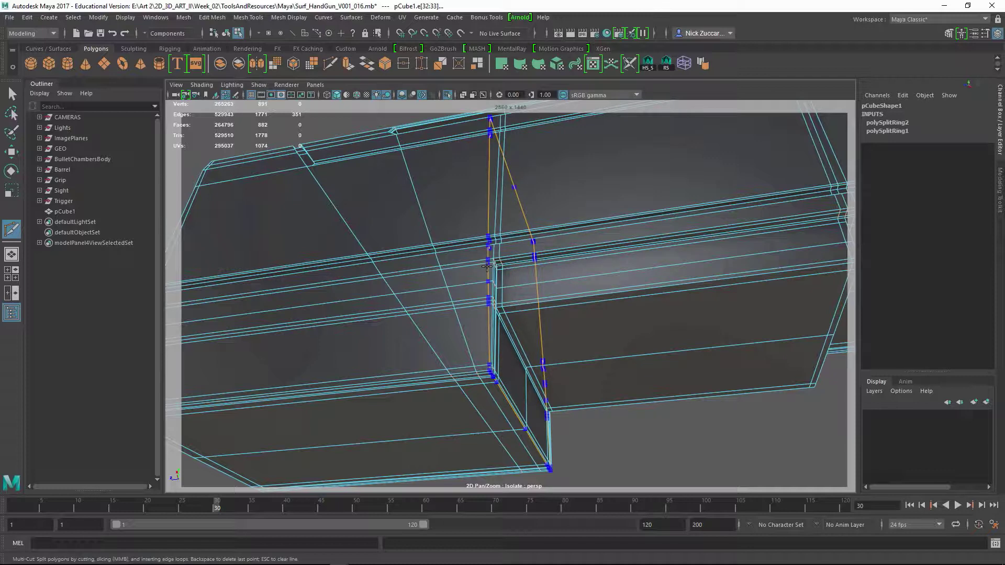
ctrl+click(485, 267)
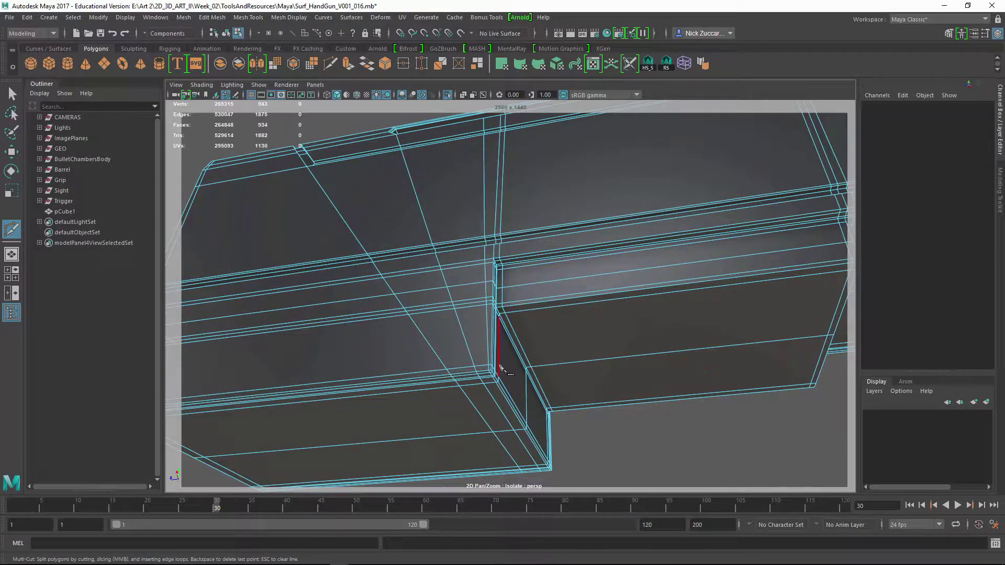
Preview the slide smoothed in object selection and examine the groove, side surface and underside step
key(3)
scroll(533, 366, down, 3)
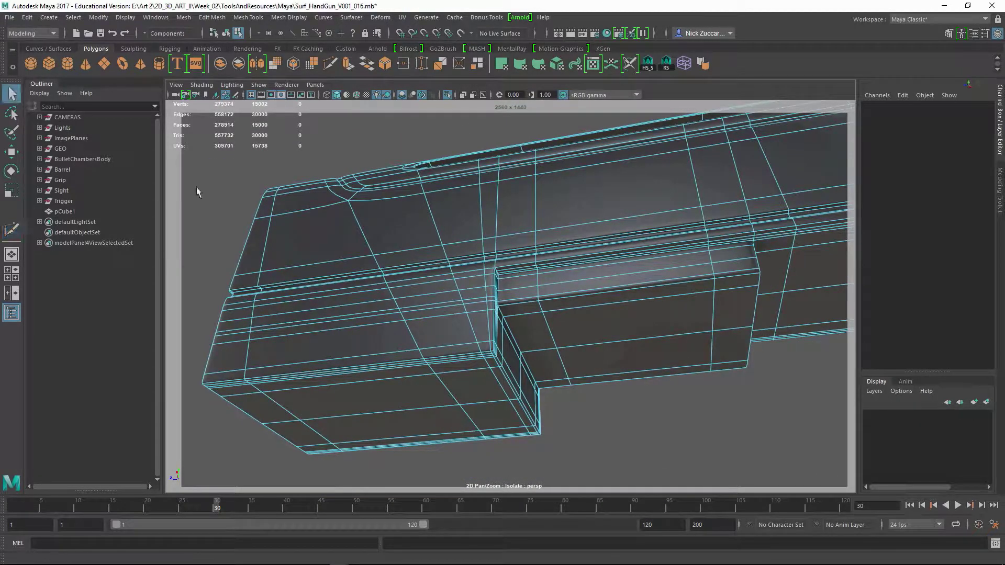
alt+drag(293, 212, 334, 233)
key(F8)
click(339, 158)
alt+drag(429, 265, 433, 301)
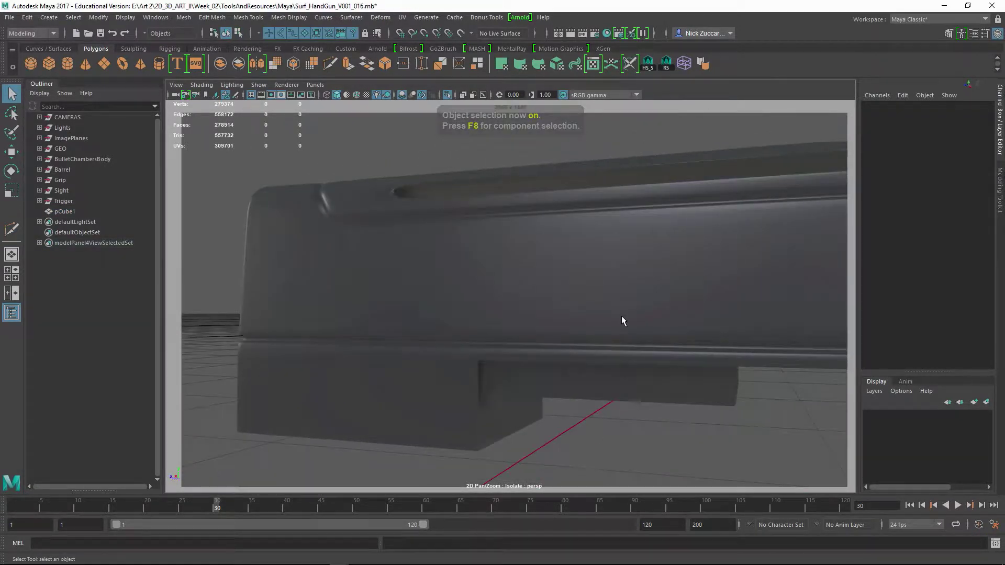
scroll(623, 321, down, 5)
alt+drag(576, 330, 588, 370)
Unsmooth the slide and use Multi-Cut to add an edge across the tapered end face of its raised top strip
click(507, 372)
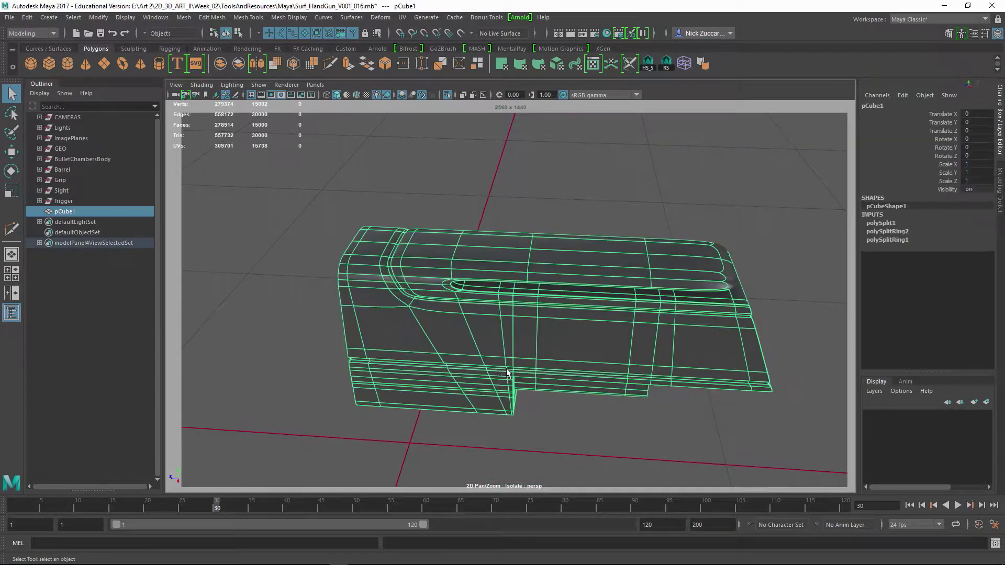
alt+drag(507, 373, 518, 341)
key(1)
alt+right_drag(518, 341, 572, 385)
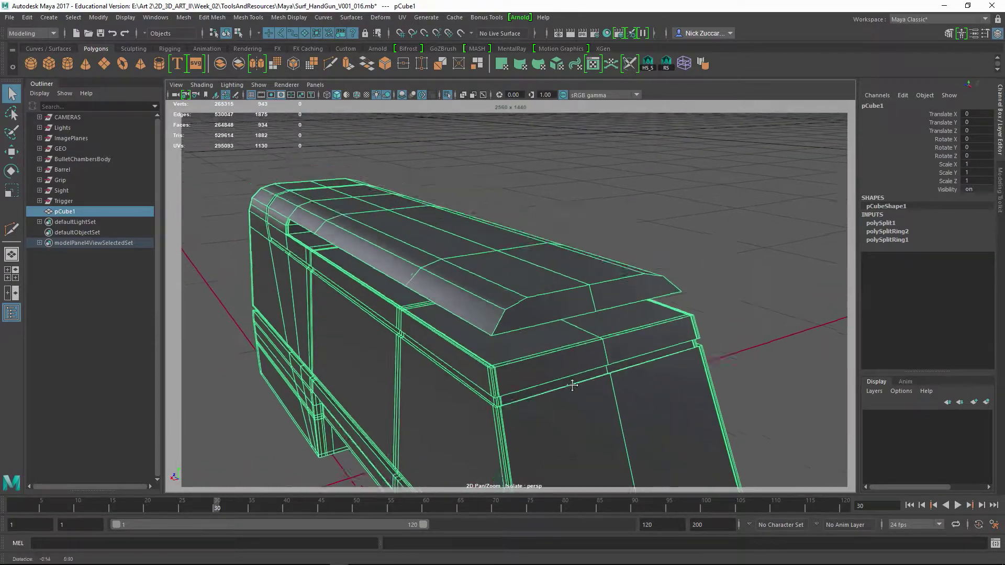
alt+drag(572, 385, 505, 384)
shift+right_drag(495, 359, 445, 285)
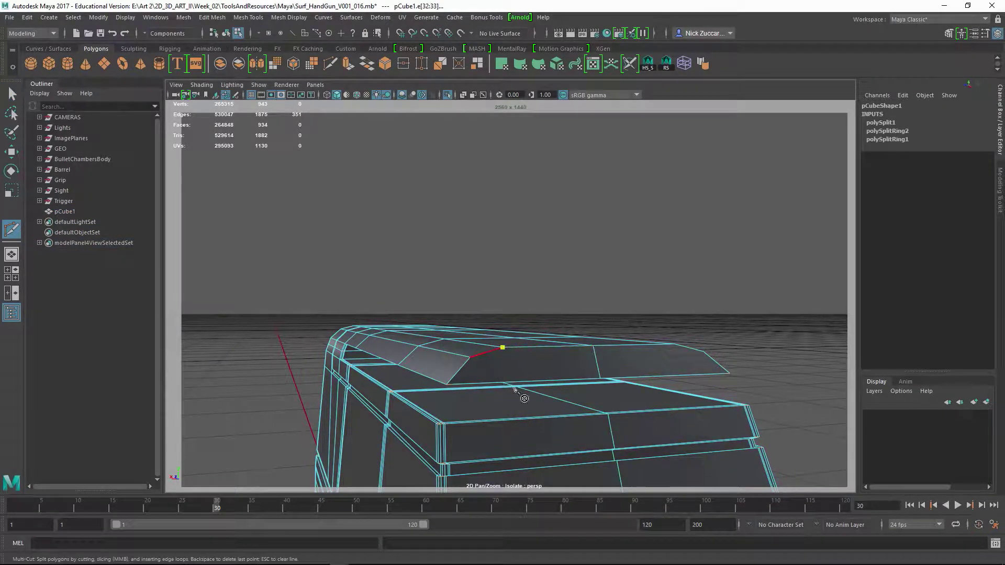
alt+drag(515, 389, 500, 365)
alt+drag(436, 310, 445, 311)
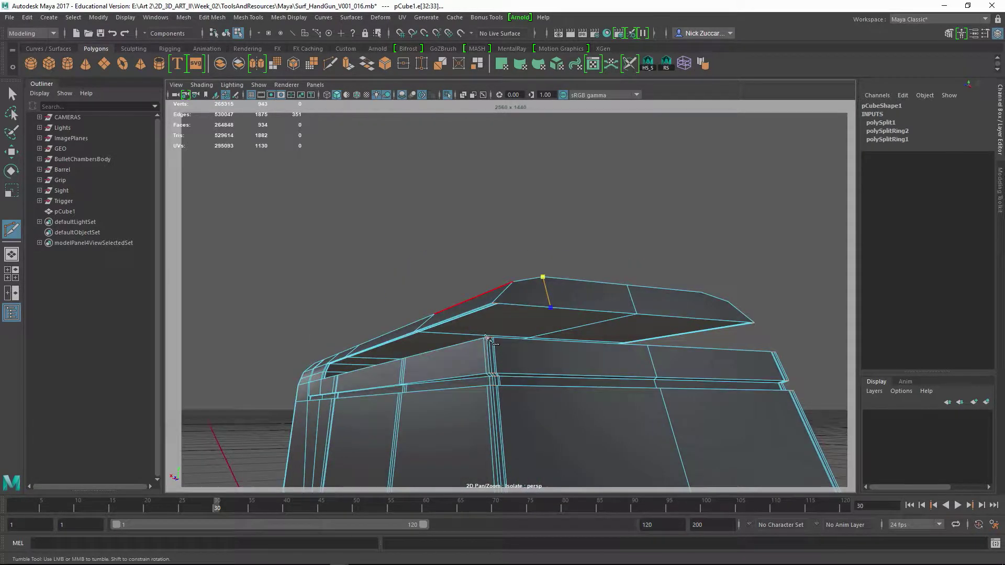
alt+drag(561, 346, 551, 350)
right_click(549, 354)
click(522, 287)
Check the top strip and its cut end in smooth preview, and return to unsmoothed display
alt+drag(498, 401, 522, 341)
key(3)
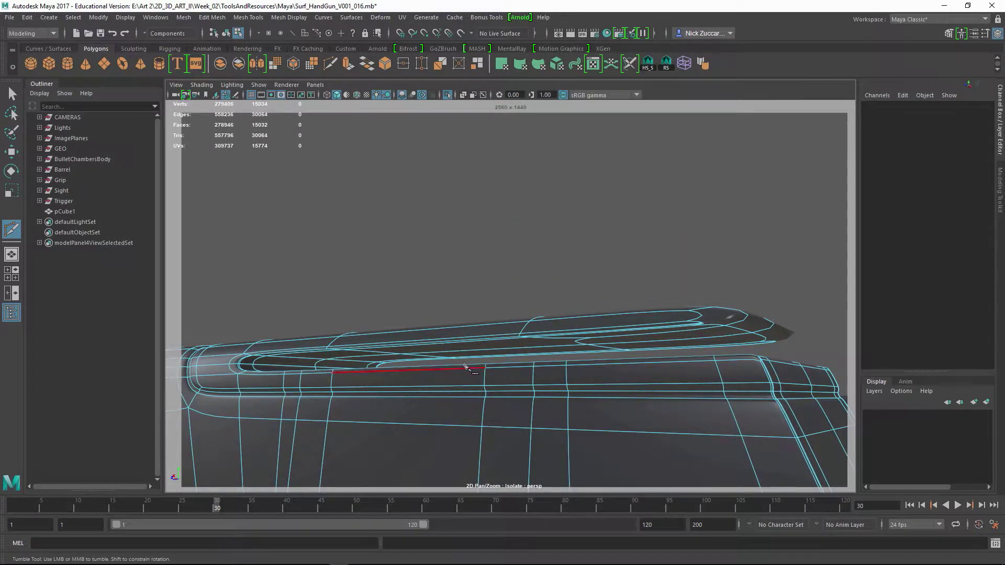
alt+right_drag(464, 365, 454, 363)
alt+drag(455, 363, 533, 382)
key(1)
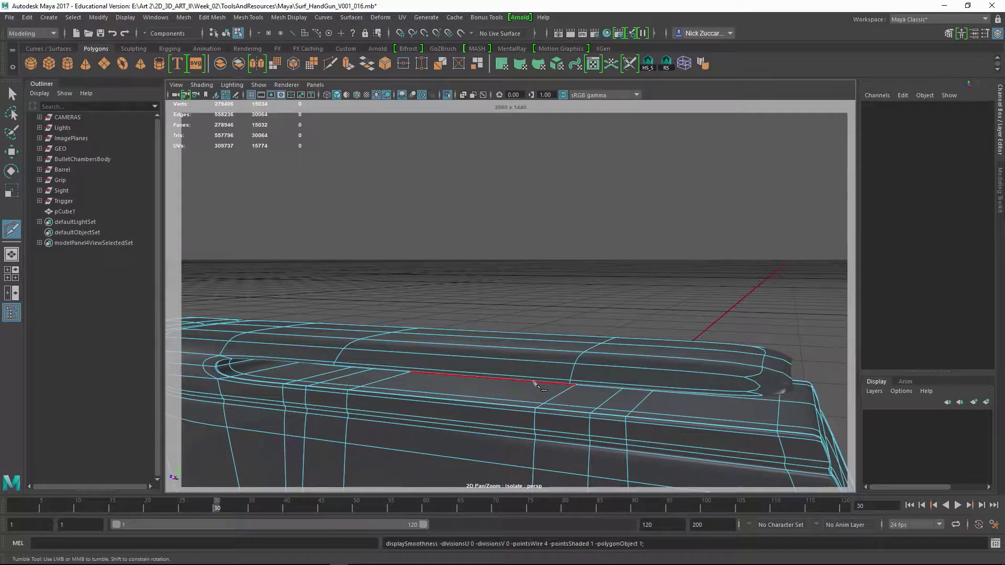
Mirror the slide's geometry across the X axis with merged borders and delete its construction history
alt+middle_drag(749, 382, 657, 404)
alt+drag(657, 404, 543, 366)
key(F8)
key(alt+shift+d)
alt+drag(335, 387, 497, 396)
click(255, 67)
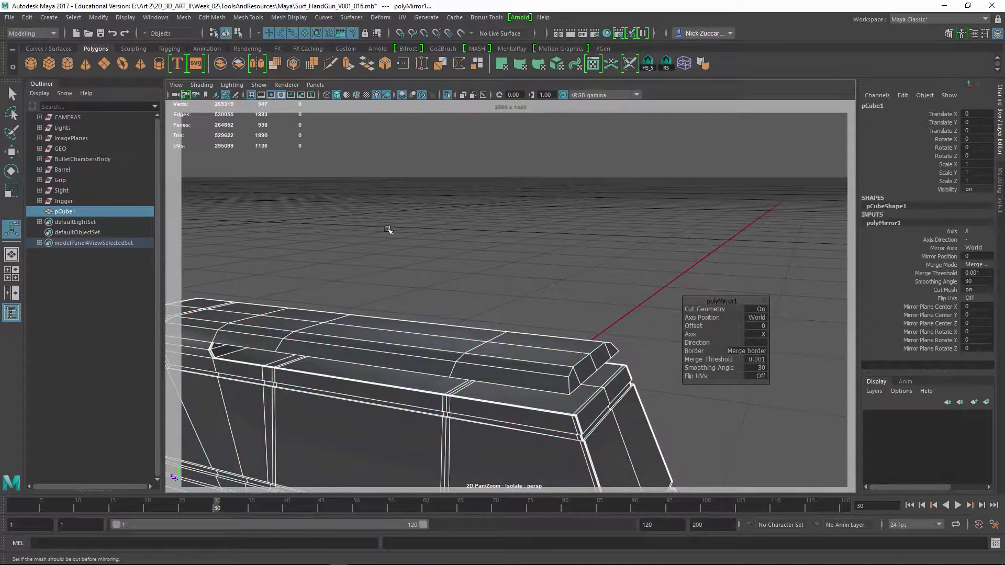
alt+drag(497, 269, 503, 282)
click(523, 292)
alt+middle_drag(588, 339, 559, 281)
click(545, 289)
alt+drag(545, 290, 522, 293)
key(alt+shift+d)
Insert supporting Multi-Cut edge loops around the end face and along the lower border of the raised top strip
alt+right_drag(454, 287, 587, 253)
alt+drag(586, 253, 504, 316)
shift+right_drag(515, 305, 476, 287)
ctrl+click(509, 289)
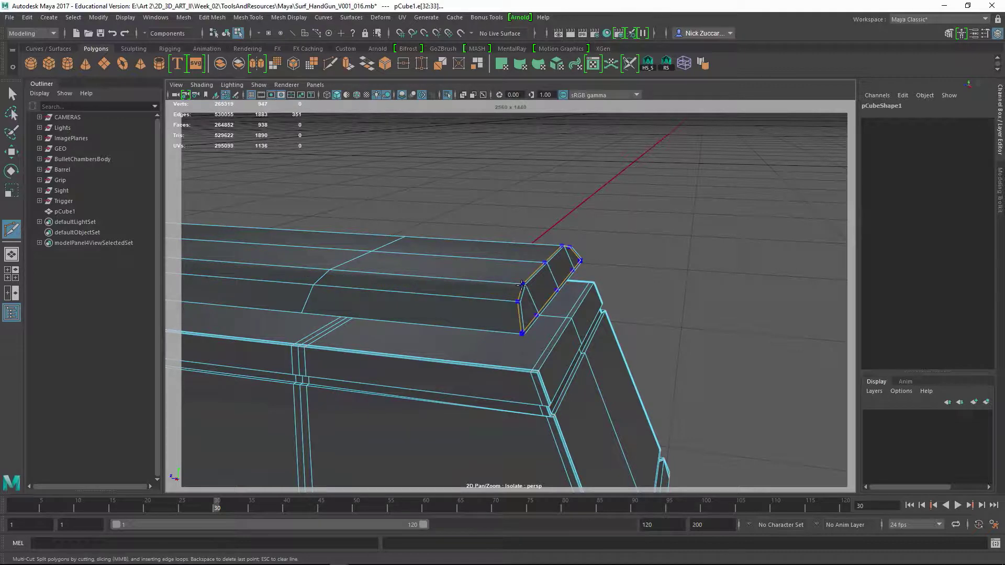
ctrl+click(522, 285)
alt+drag(566, 322, 607, 279)
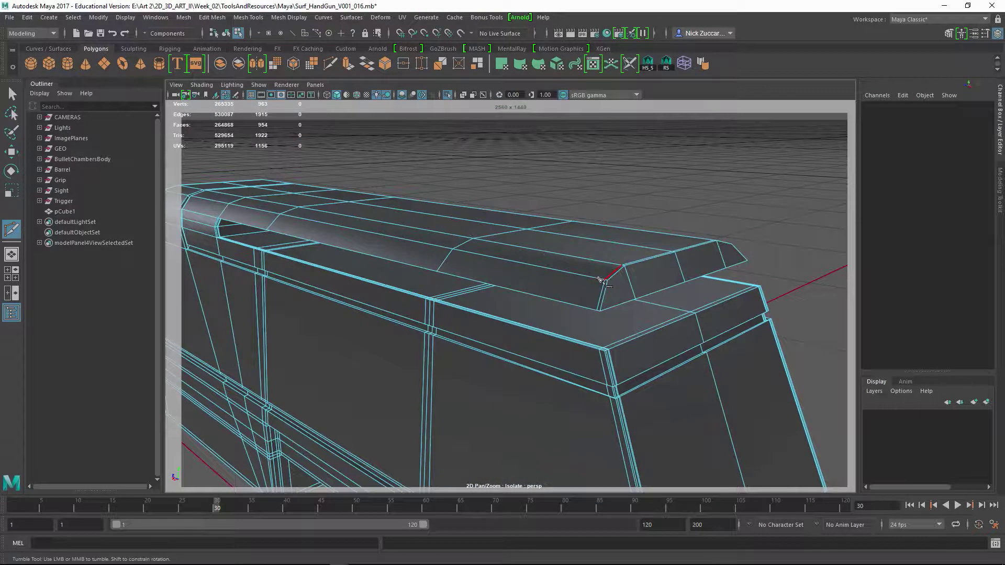
ctrl+click(601, 307)
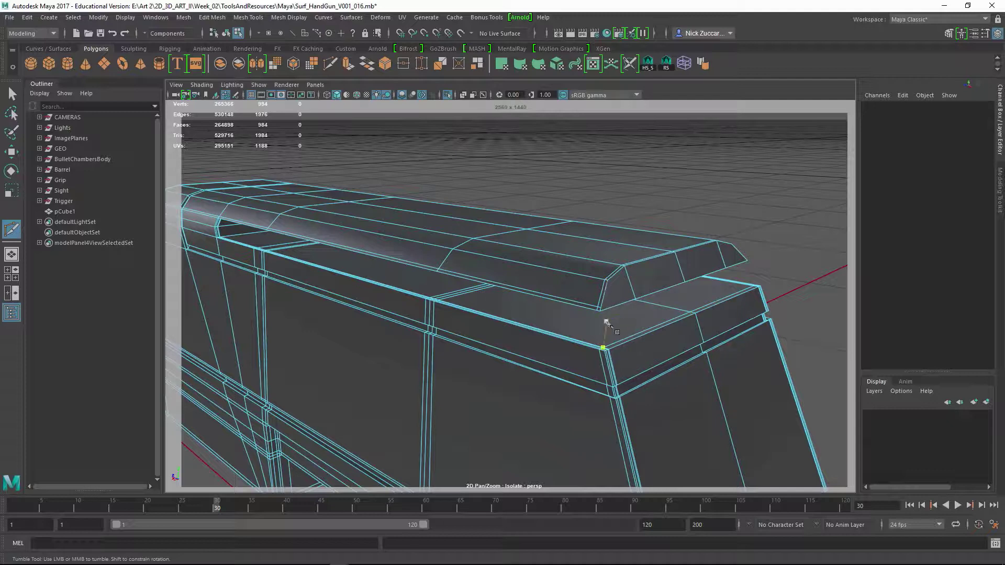
Cut a supporting edge along the base of the top strip's end face to its centre line, and mirror the slide again
alt+drag(603, 337, 513, 336)
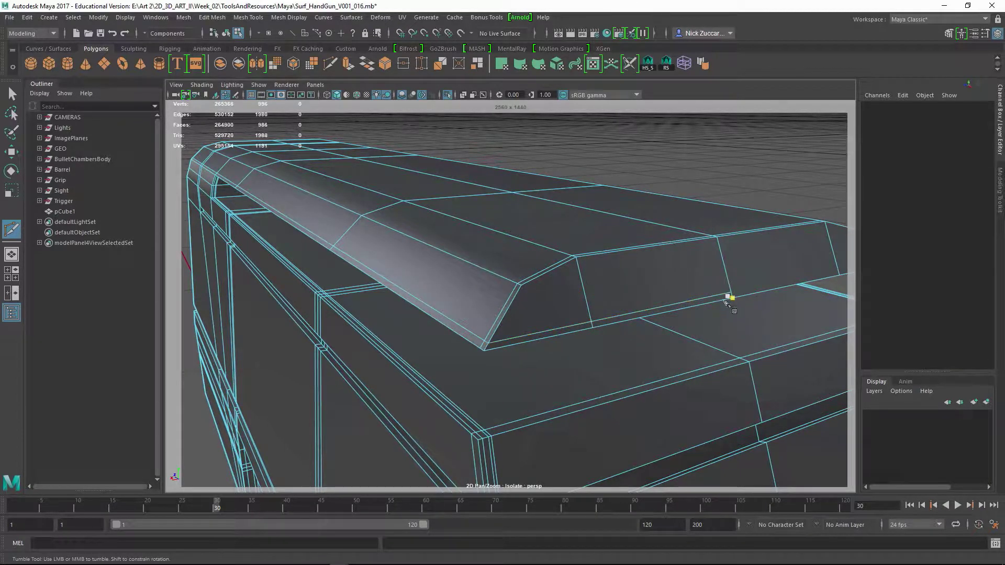
alt+drag(730, 320, 631, 299)
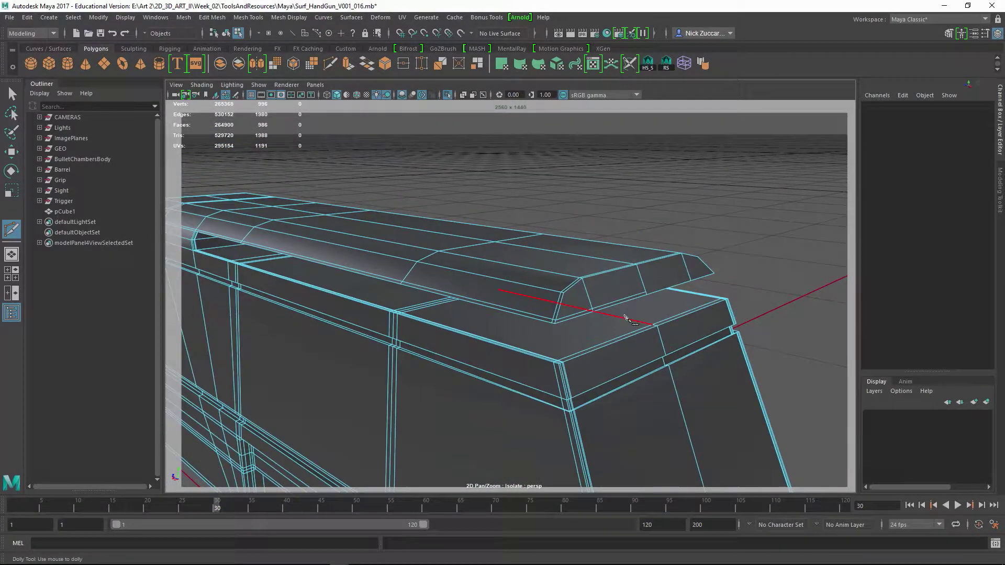
key(F8)
click(261, 65)
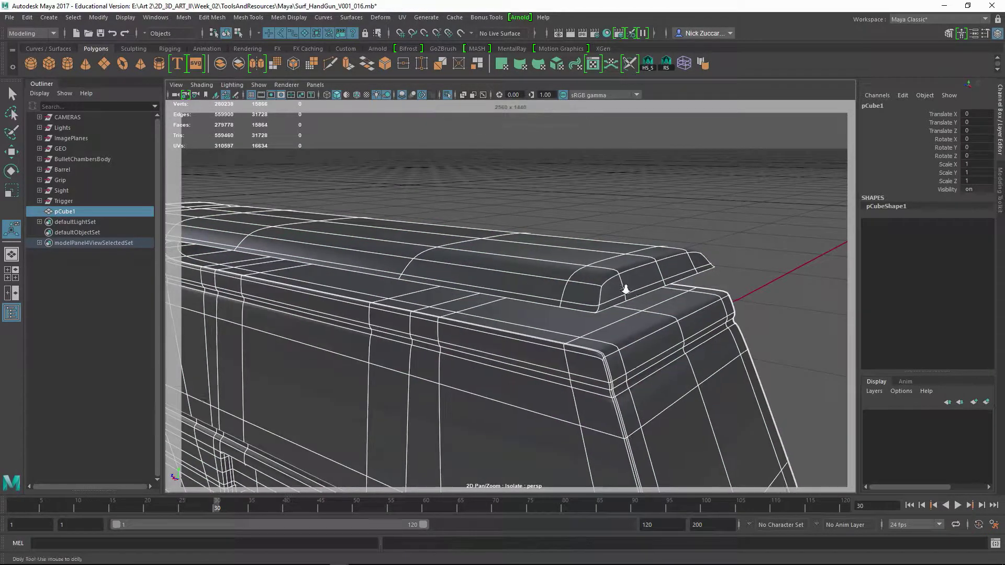
Examine the end of the top strip and the slide's corner in smoothed and unsmoothed display
alt+drag(622, 287, 549, 319)
alt+right_drag(550, 319, 572, 330)
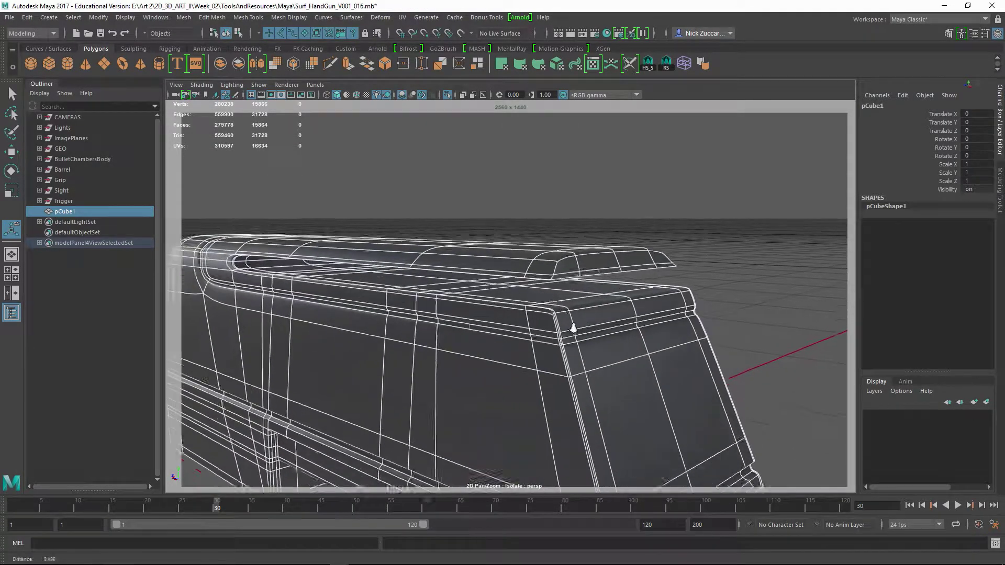
key(1)
alt+drag(540, 354, 479, 292)
alt+right_drag(498, 267, 515, 278)
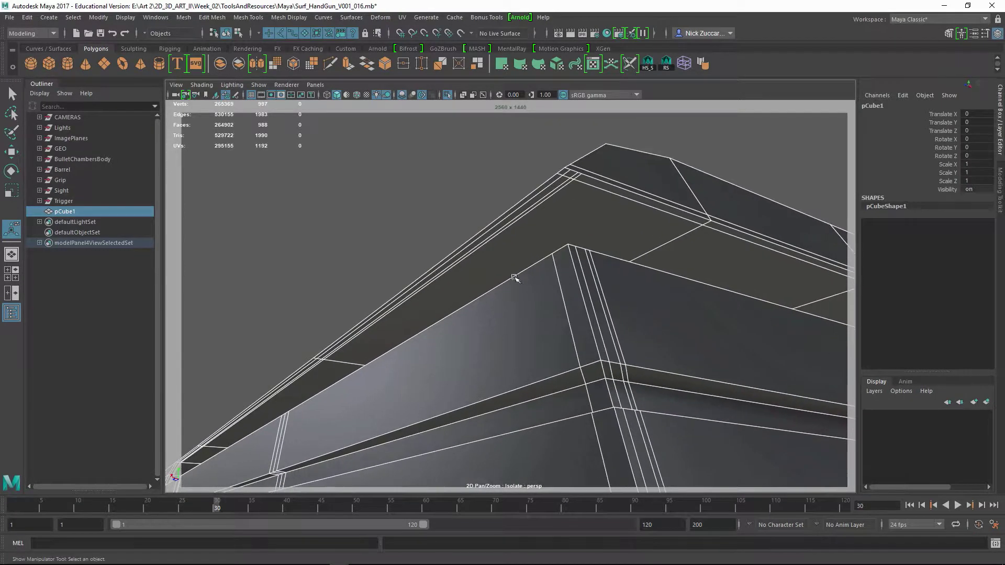
alt+drag(539, 221, 445, 345)
Inspect the slide's side, groove and underside blocks from several angles, switching to smooth preview
click(586, 442)
alt+right_drag(586, 439, 556, 349)
click(548, 344)
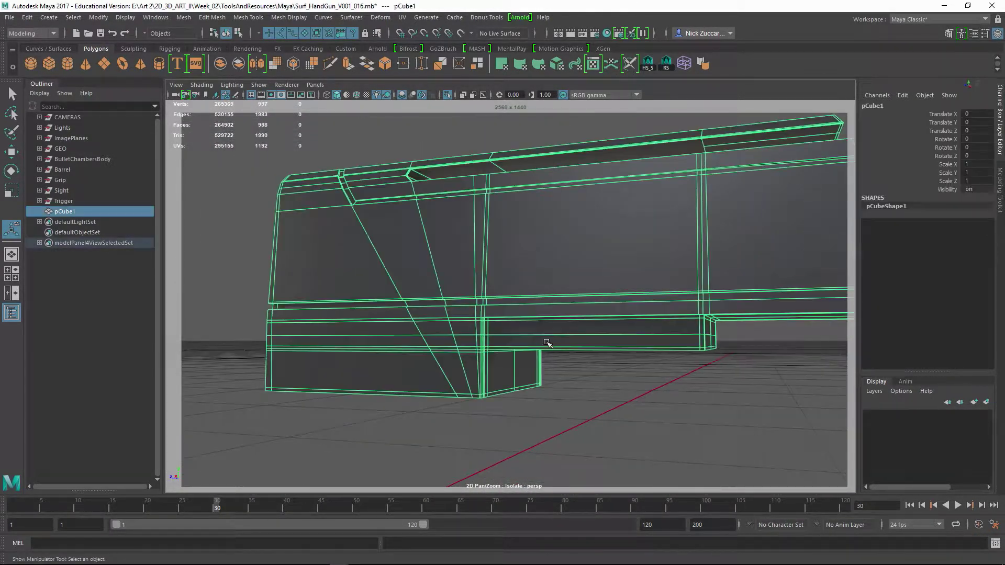
alt+drag(547, 343, 584, 387)
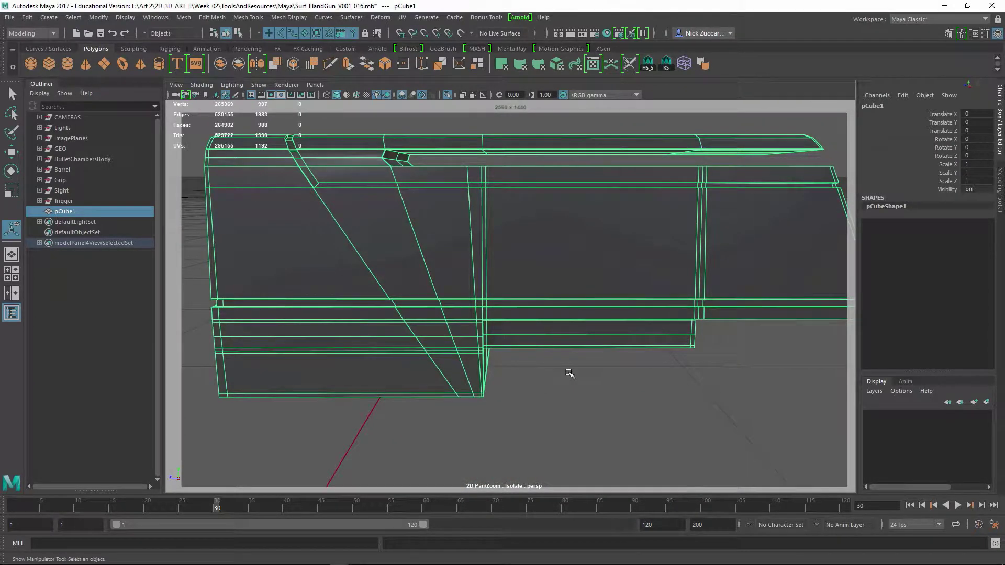
key(3)
alt+drag(501, 379, 532, 401)
click(531, 400)
alt+middle_drag(411, 286, 459, 352)
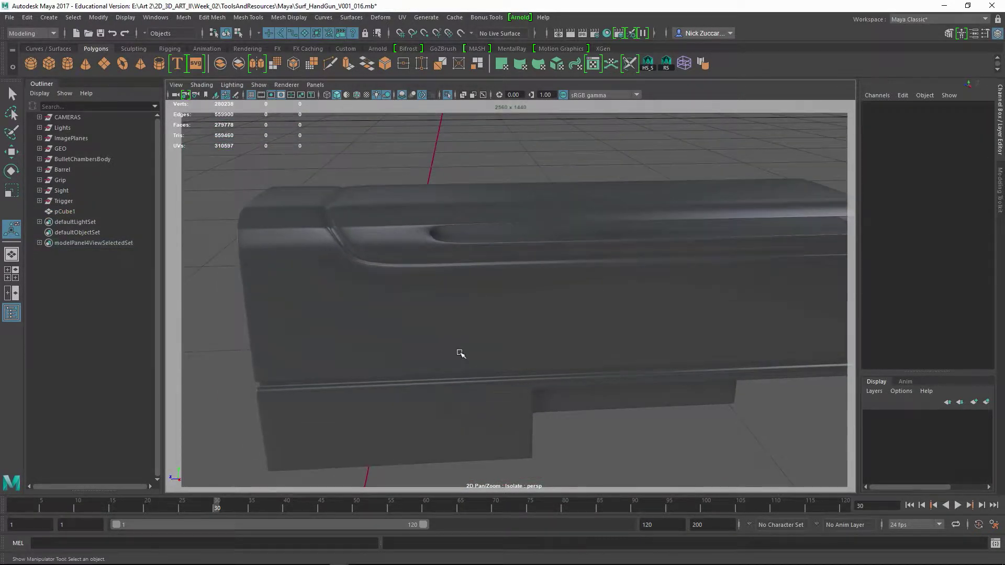
Select the outer and inner edge loops of the narrow step bordering the slide's grooved upper area, and bevel them
click(459, 355)
key(1)
alt+right_drag(349, 304, 378, 327)
alt+drag(378, 326, 468, 372)
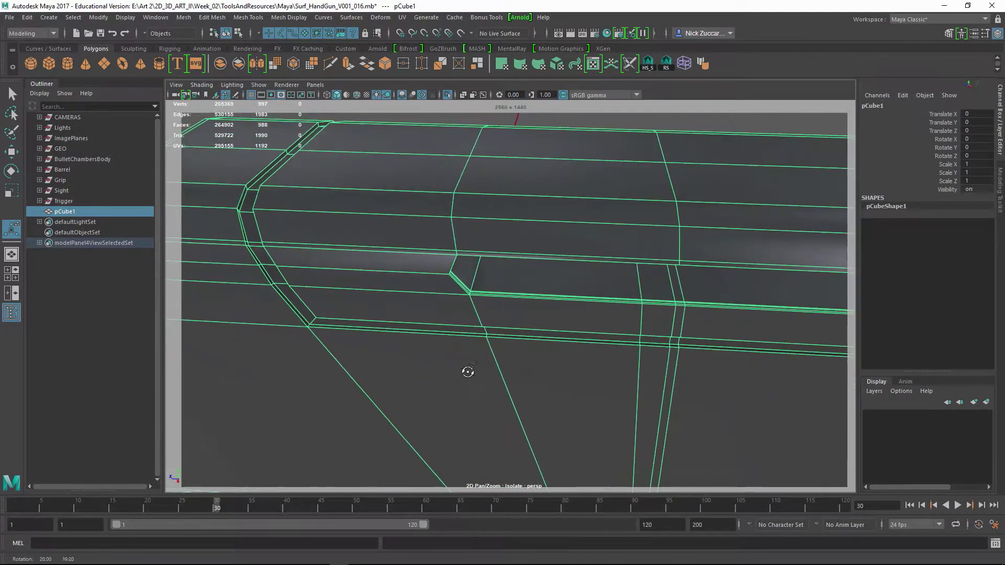
key(F10)
key(q)
double_click(347, 328)
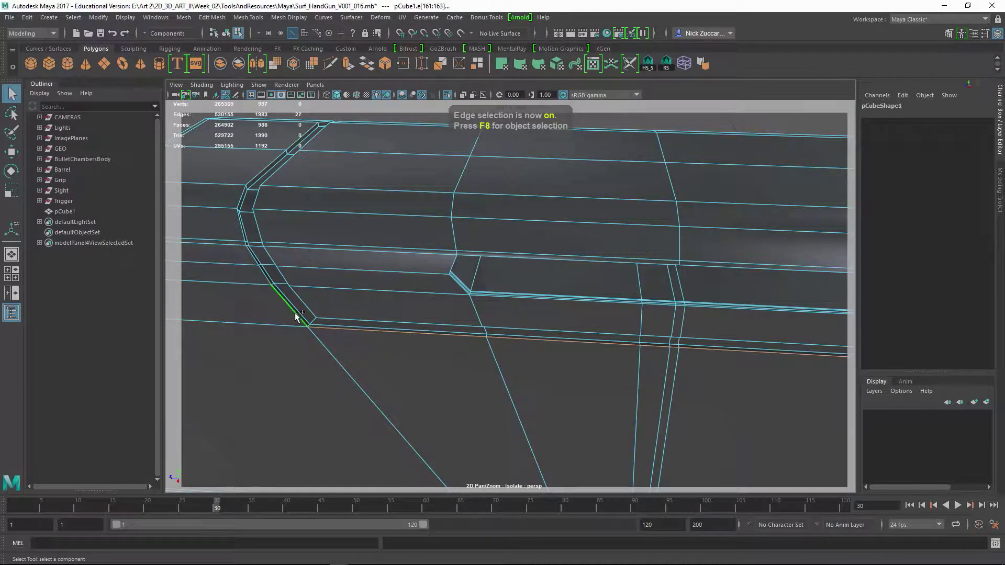
alt+drag(285, 302, 288, 292)
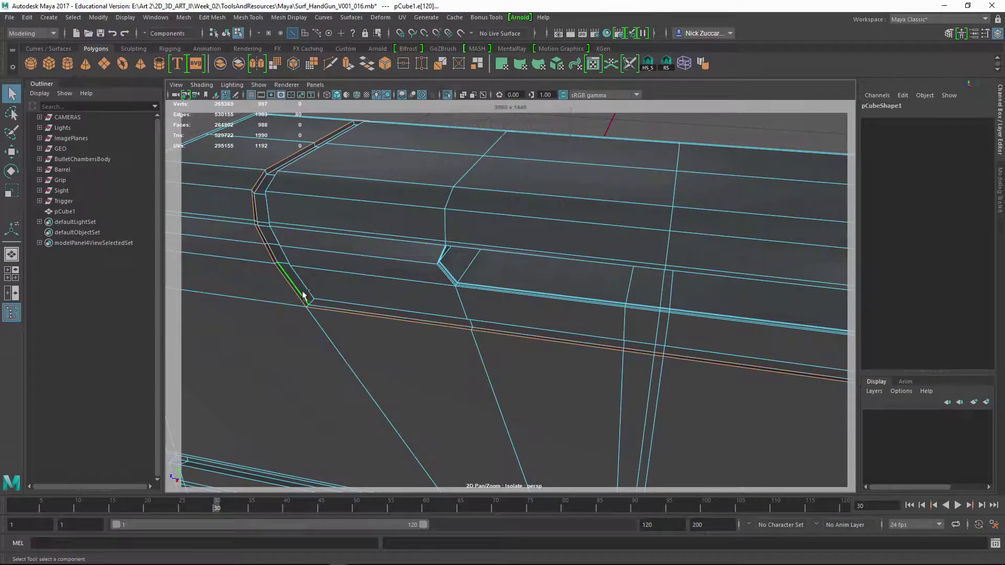
alt+drag(325, 316, 372, 227)
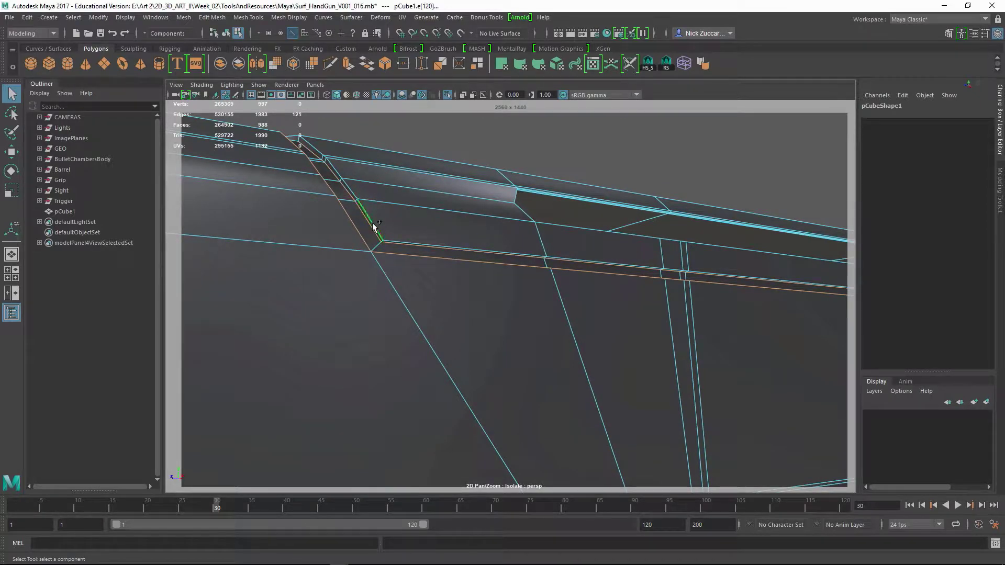
alt+drag(411, 268, 343, 219)
alt+right_drag(343, 218, 424, 272)
alt+middle_drag(424, 272, 472, 326)
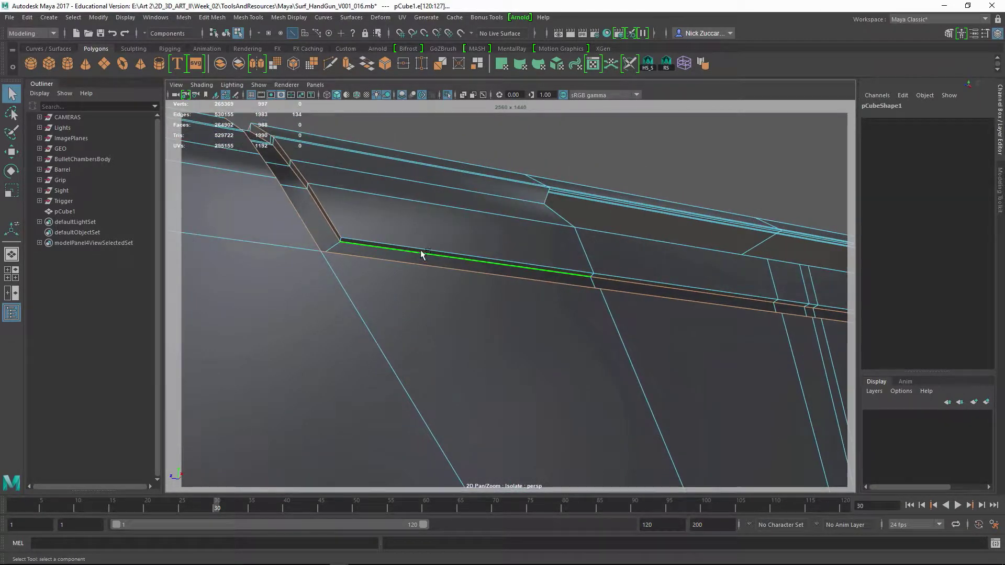
shift+double_click(420, 249)
alt+drag(561, 285, 554, 338)
alt+middle_drag(554, 338, 552, 305)
alt+drag(553, 305, 665, 340)
alt+middle_drag(665, 341, 676, 383)
alt+drag(676, 382, 351, 309)
shift+right_drag(352, 311, 409, 312)
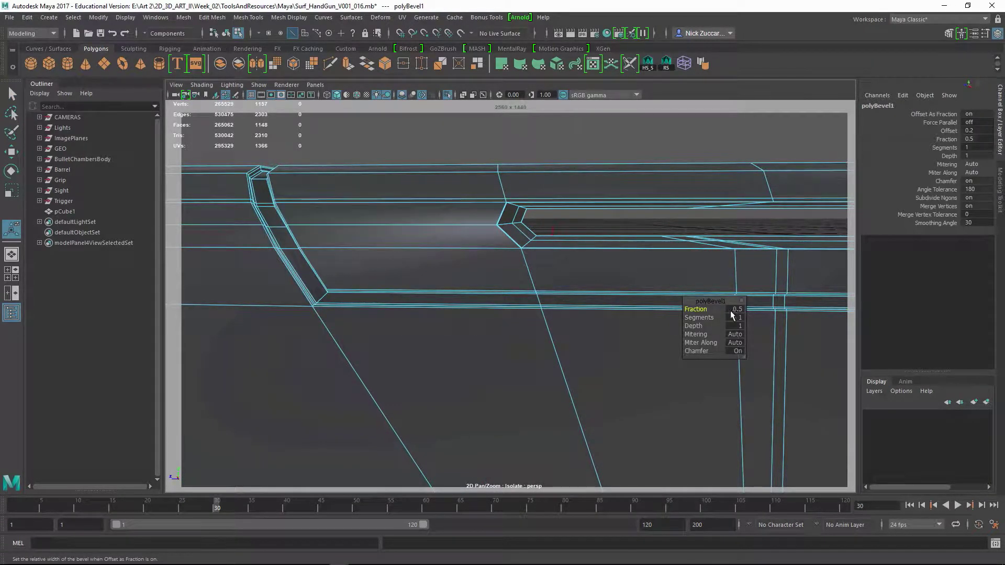
Try bevel fractions of 0.02 and 0.2 on the step border, and settle on a fraction of 0.4
alt+middle_drag(315, 278, 514, 319)
alt+right_drag(381, 288, 725, 399)
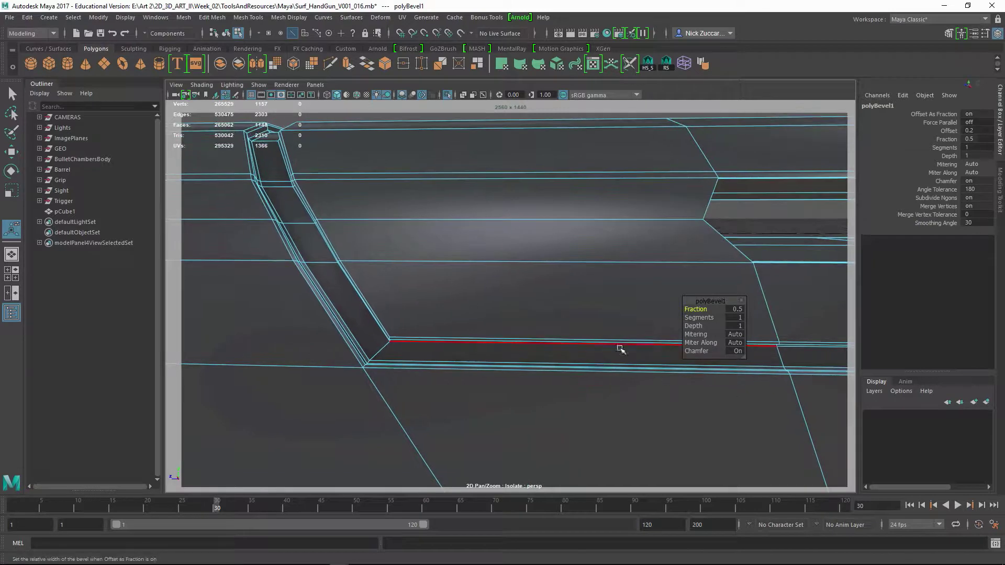
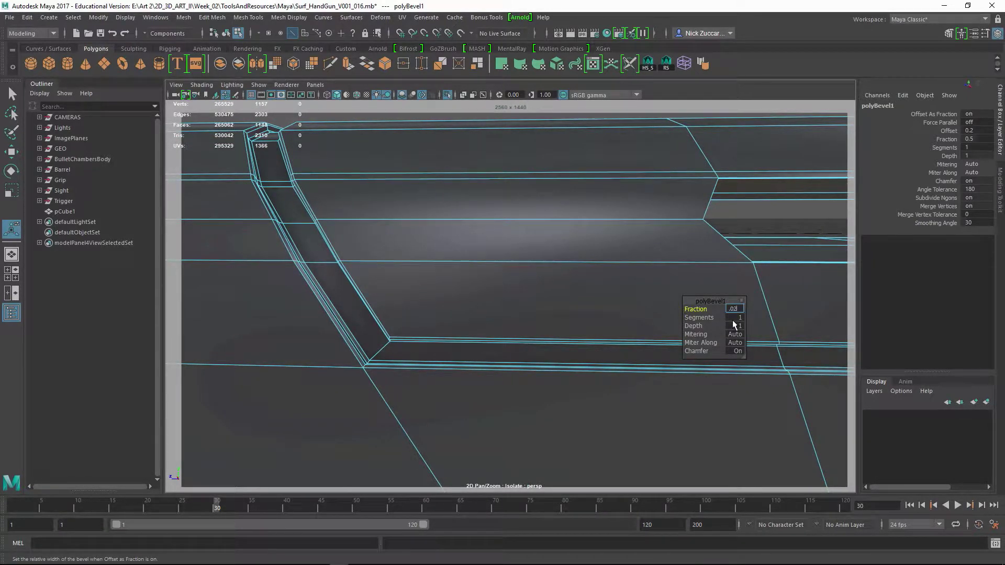
key(Return)
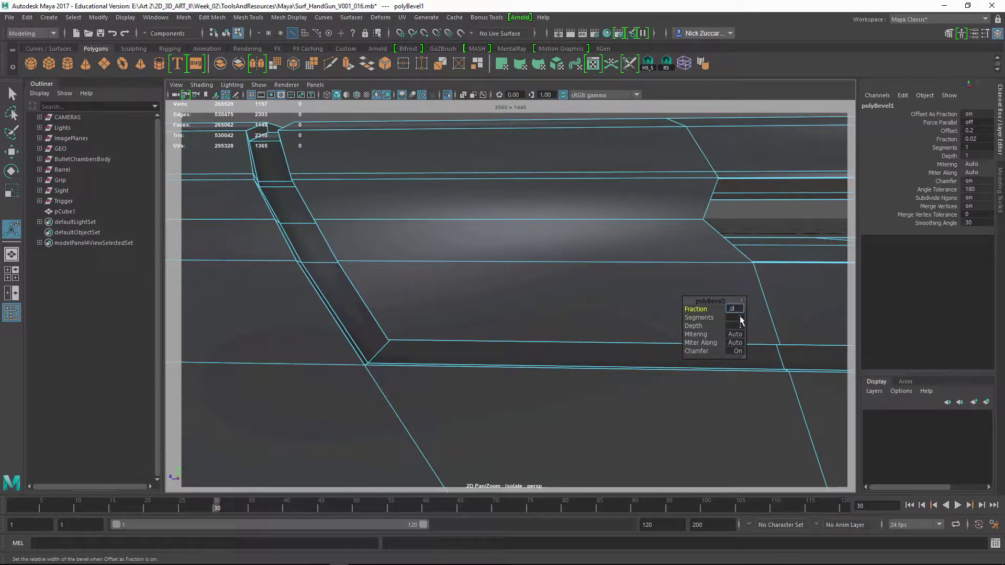
key(Return)
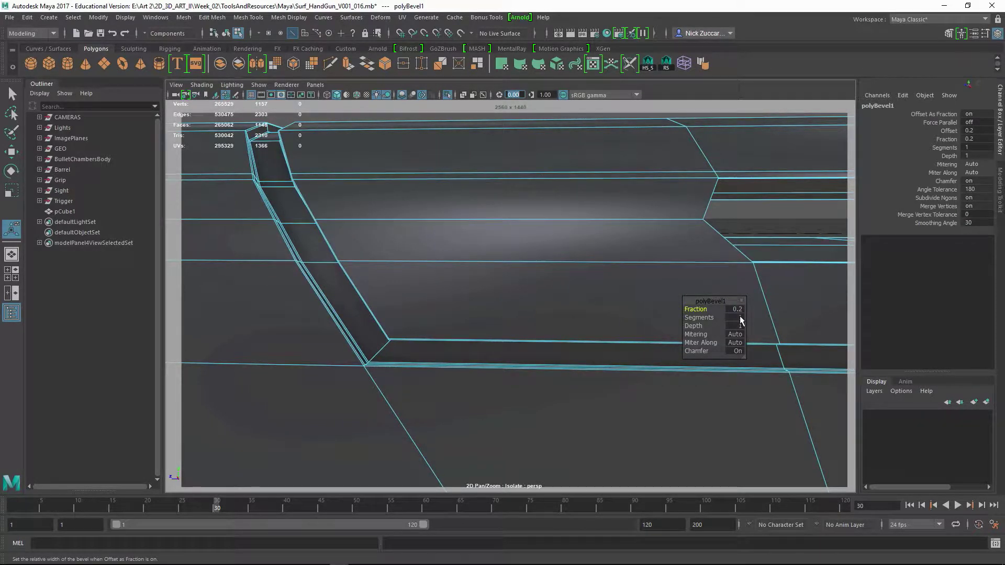
click(743, 309)
text(.4)
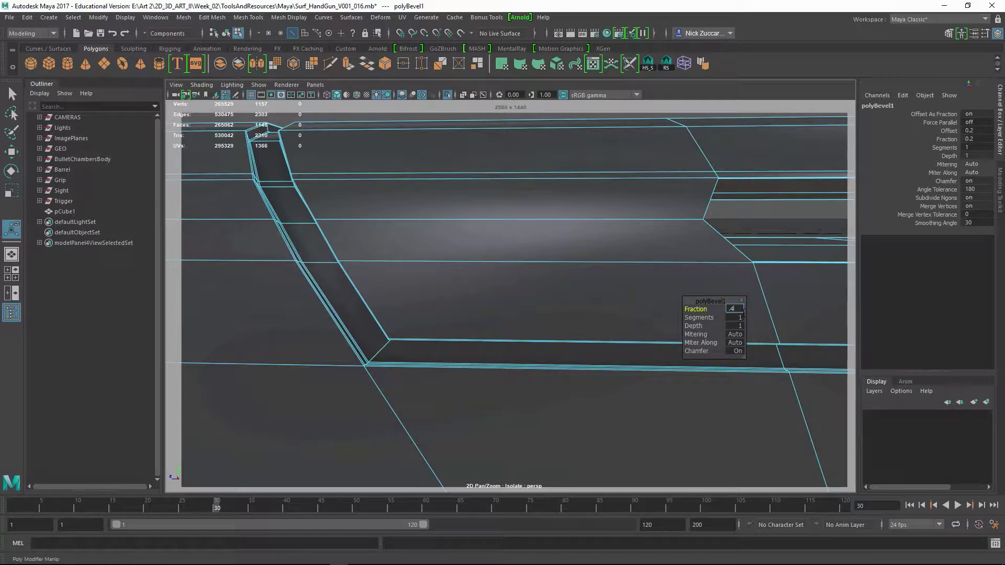
key(Return)
Check the bevelled step border and its corner in smooth preview, with the slide deselected and reselected
mouse_move(527, 364)
alt+mouse_down()
mouse_move(501, 359)
mouse_move(519, 378)
mouse_move(529, 373)
alt+mouse_up()
alt+right_drag(448, 274, 478, 301)
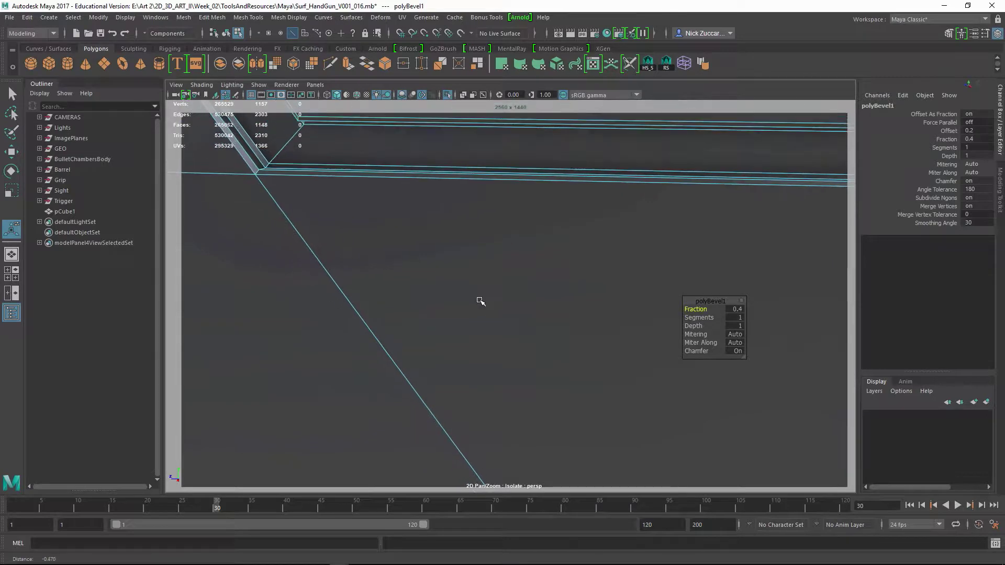
alt+middle_drag(478, 300, 485, 312)
alt+right_drag(484, 312, 430, 283)
key(3)
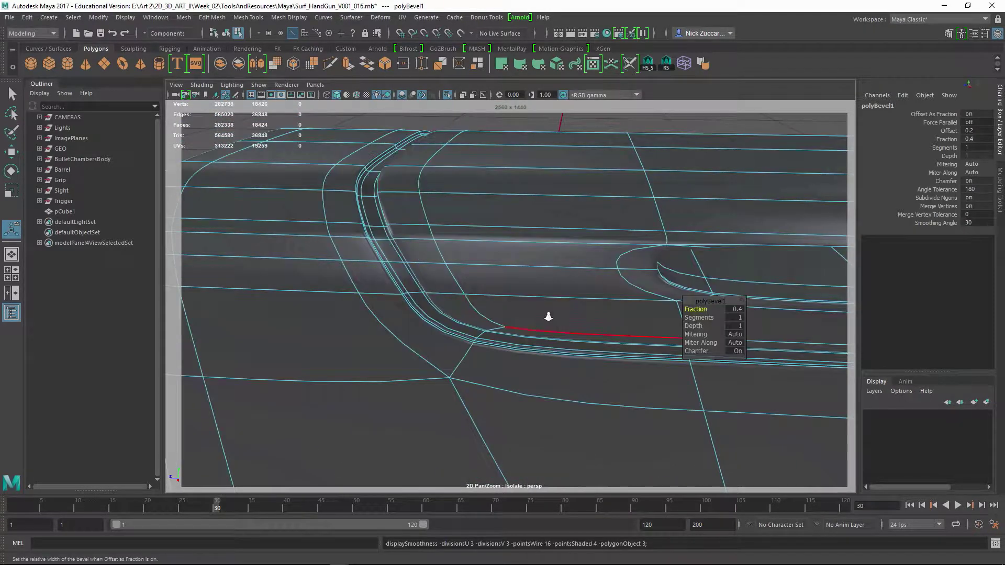
alt+right_drag(548, 316, 399, 302)
key(q)
key(F8)
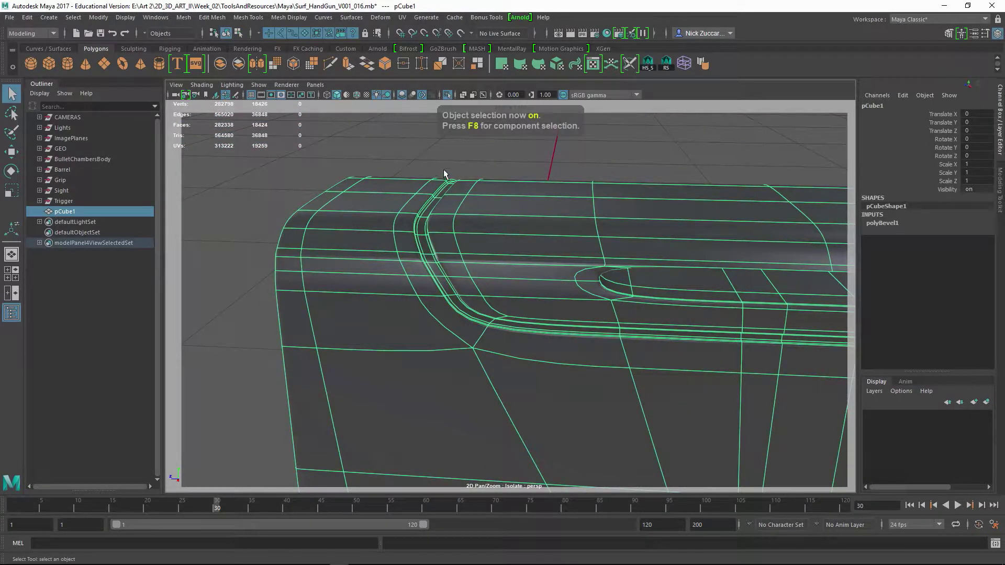
click(444, 169)
click(438, 253)
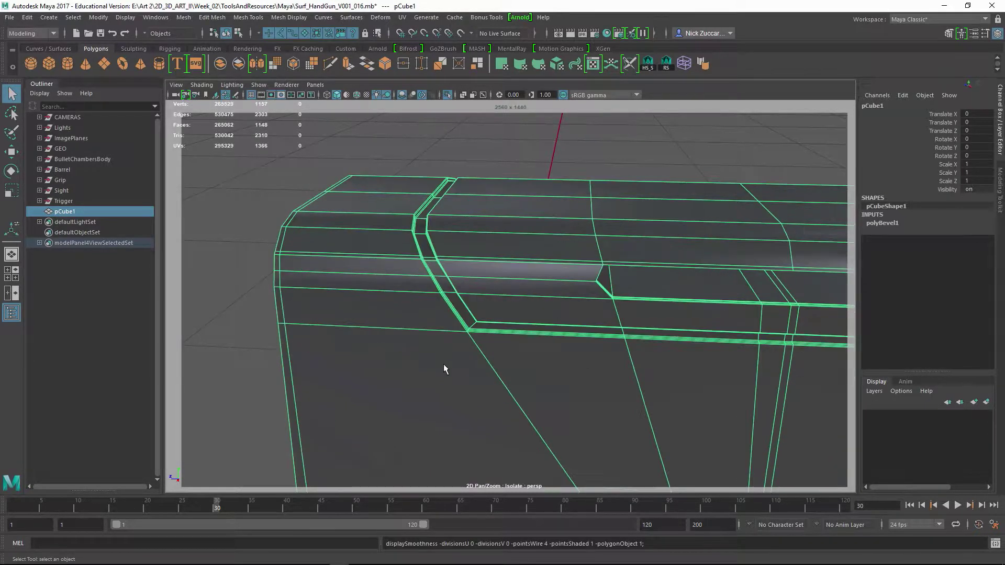
Examine the sloped end of the slide and its upper corner in smoothed and unsmoothed display
alt+drag(444, 363, 428, 347)
alt+drag(479, 301, 522, 352)
key(3)
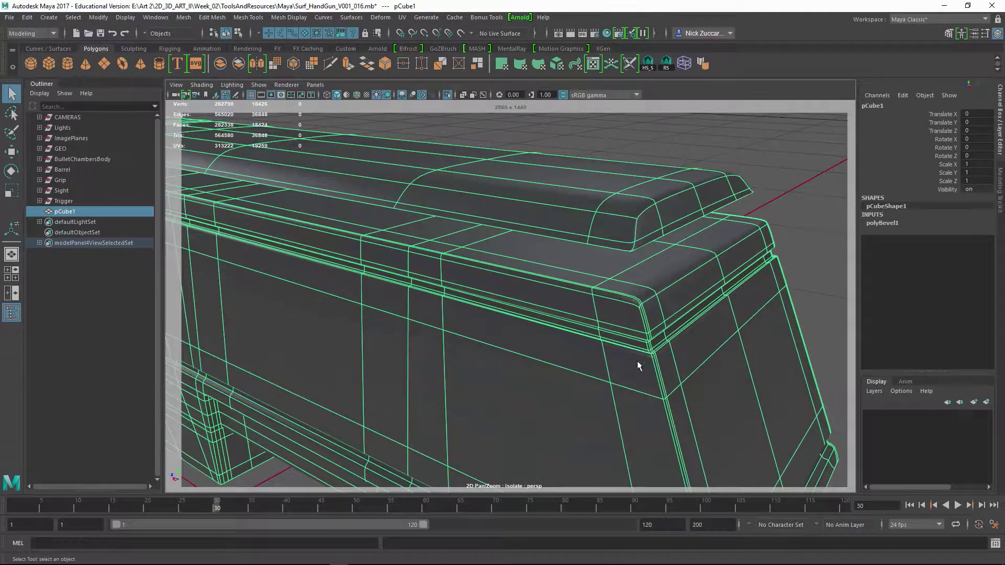
click(815, 228)
alt+drag(649, 305, 748, 298)
click(705, 286)
key(1)
alt+drag(679, 303, 709, 320)
Insert vertical Multi-Cut edge loops through the middle of the slide's sloped-end section and the section next to it
alt+middle_drag(710, 321, 538, 256)
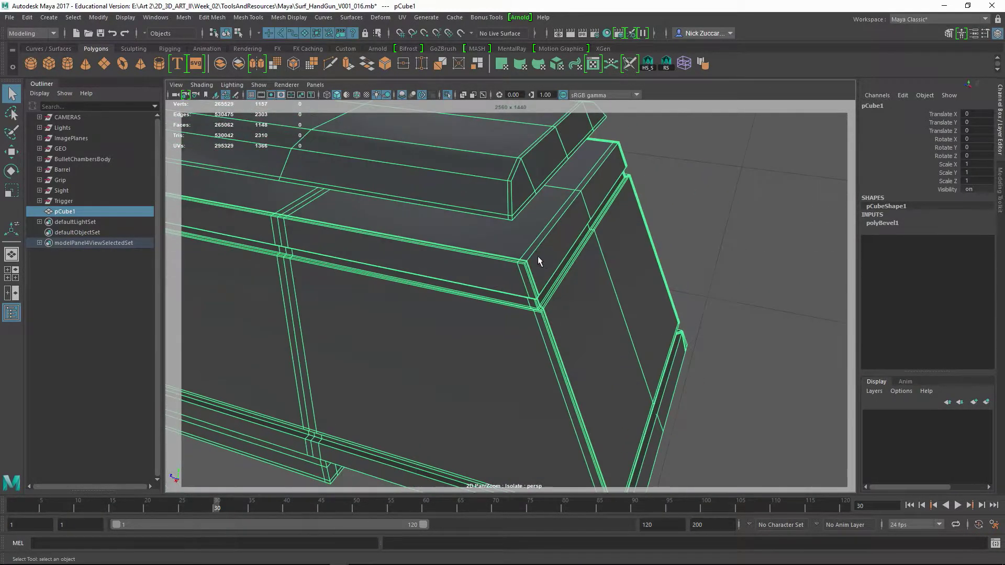
alt+right_drag(538, 256, 602, 313)
alt+drag(602, 313, 638, 349)
alt+right_drag(638, 349, 593, 302)
alt+drag(592, 301, 541, 273)
alt+middle_drag(541, 273, 538, 304)
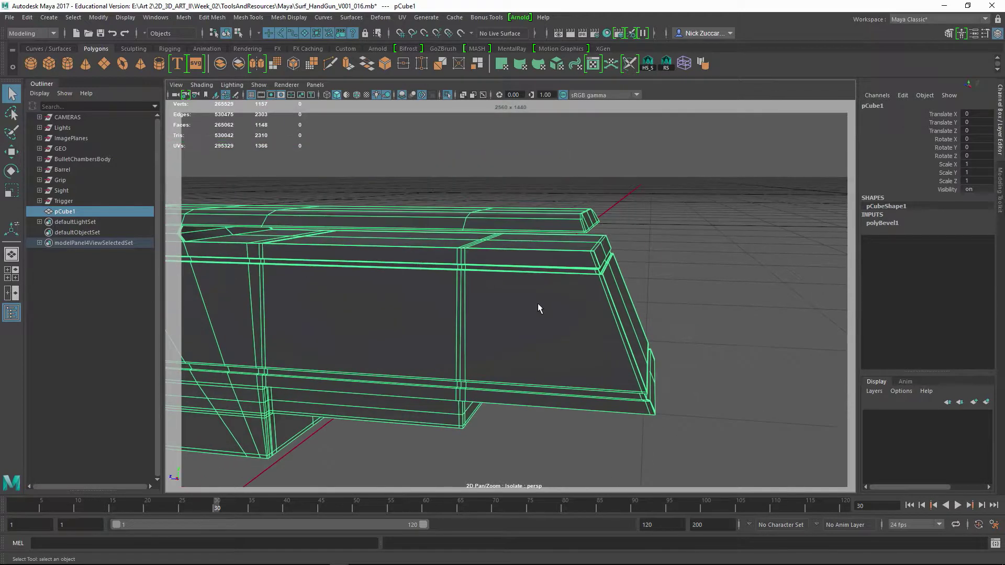
shift+right_drag(539, 309, 448, 298)
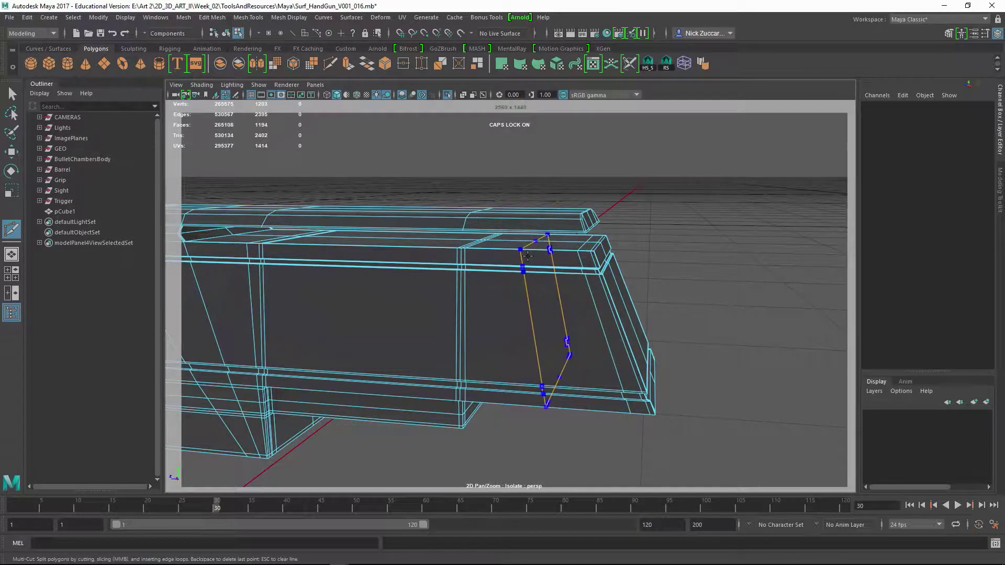
ctrl+click(531, 258)
alt+drag(499, 332, 424, 277)
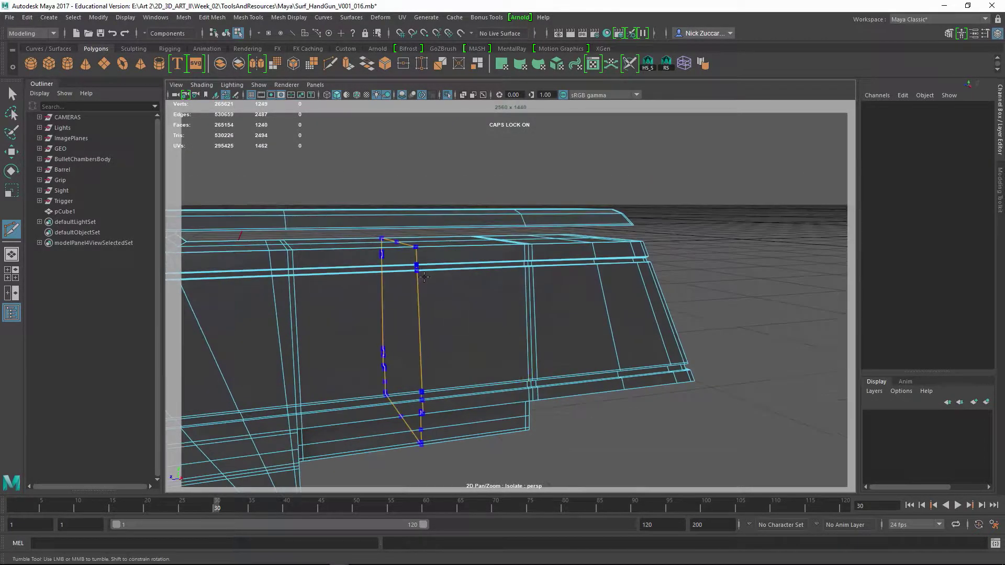
alt+drag(467, 363, 662, 342)
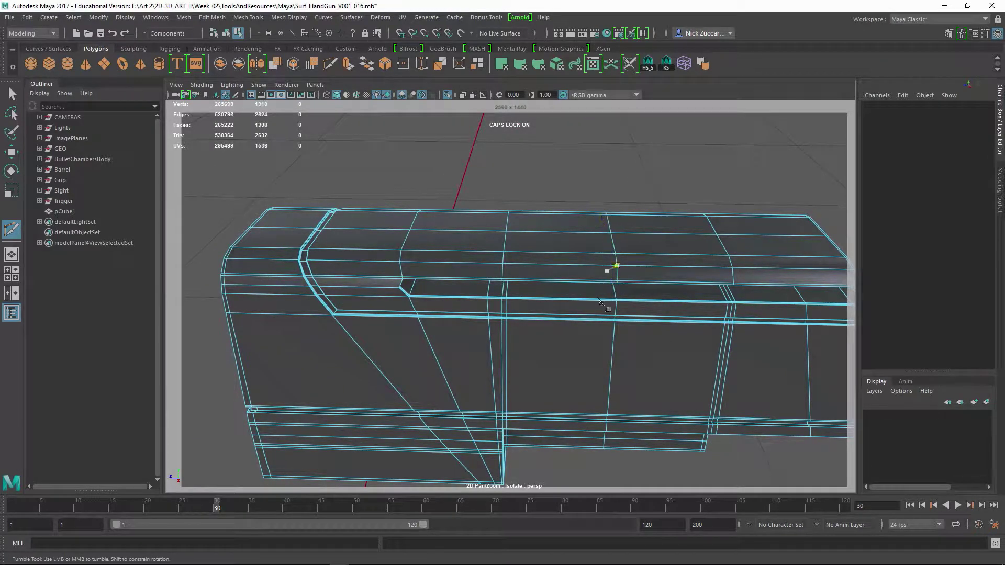
Insert a horizontal edge loop around the deepest underside block and a slanted loop through the body near the upright end
alt+drag(591, 329, 555, 337)
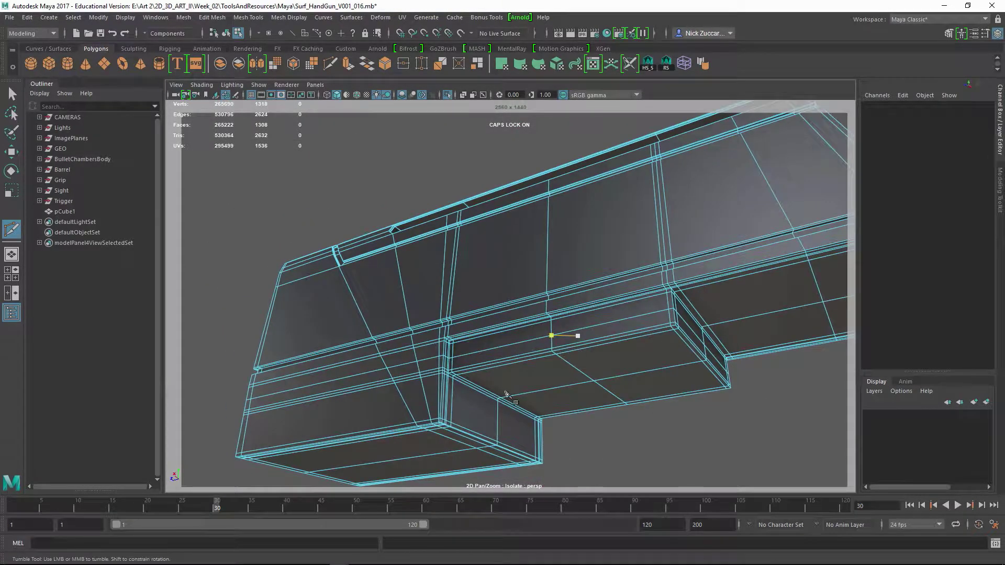
ctrl+click(461, 404)
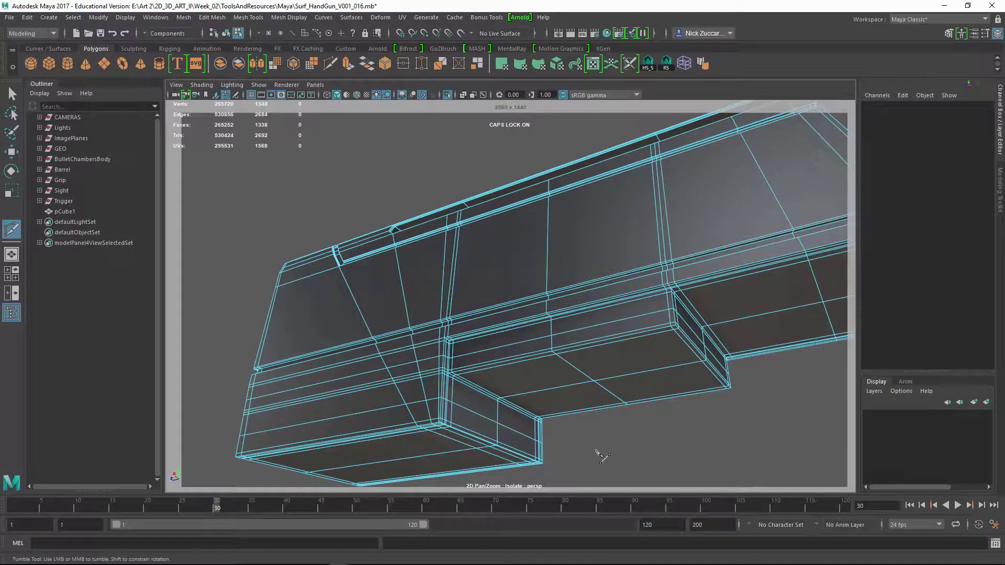
alt+drag(595, 456, 606, 463)
alt+middle_drag(606, 463, 602, 377)
alt+drag(602, 378, 398, 361)
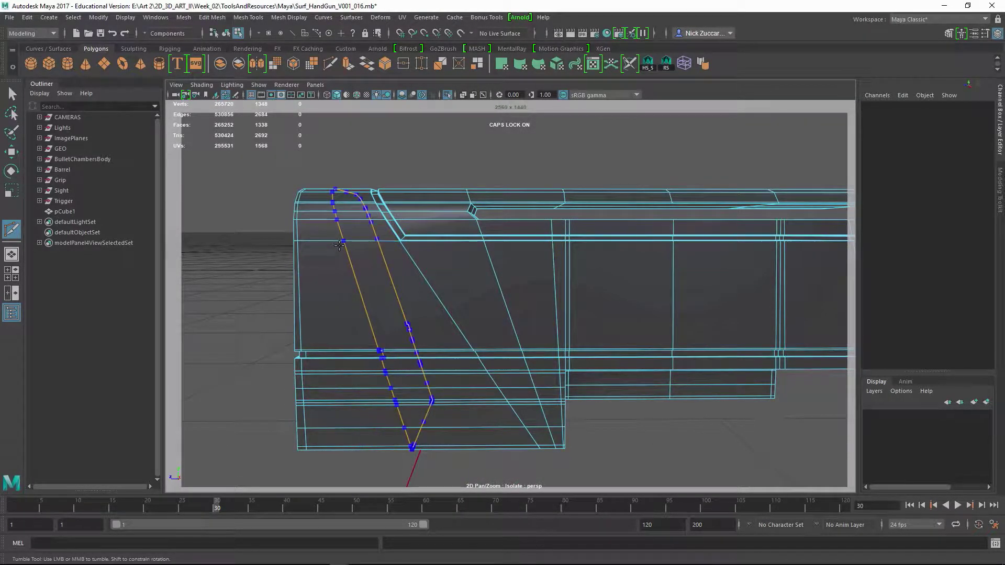
ctrl+click(339, 245)
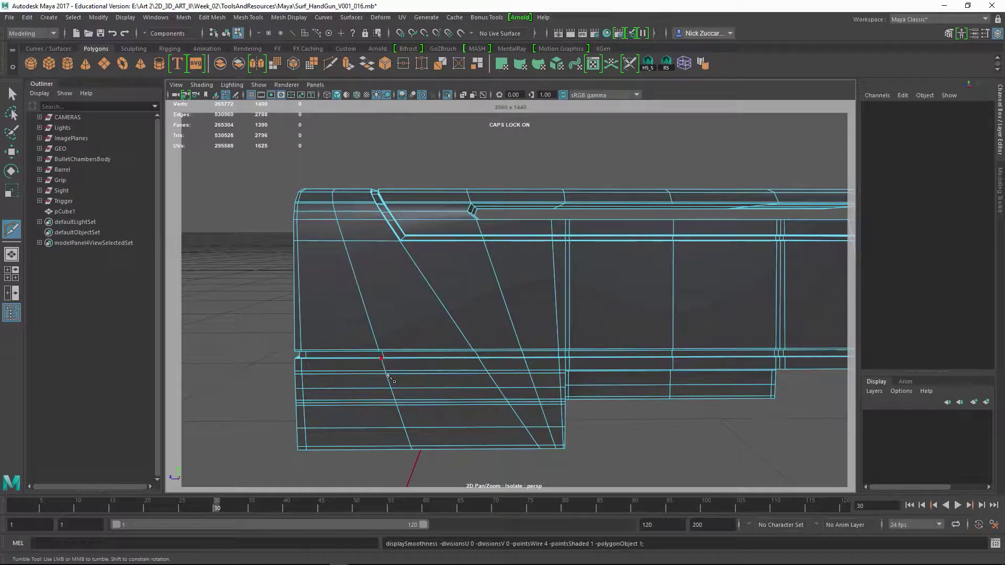
Scale the slanted edge loop flat along the slide's length until it is vertical, and move it close to the upright end face
key(F10)
double_click(368, 309)
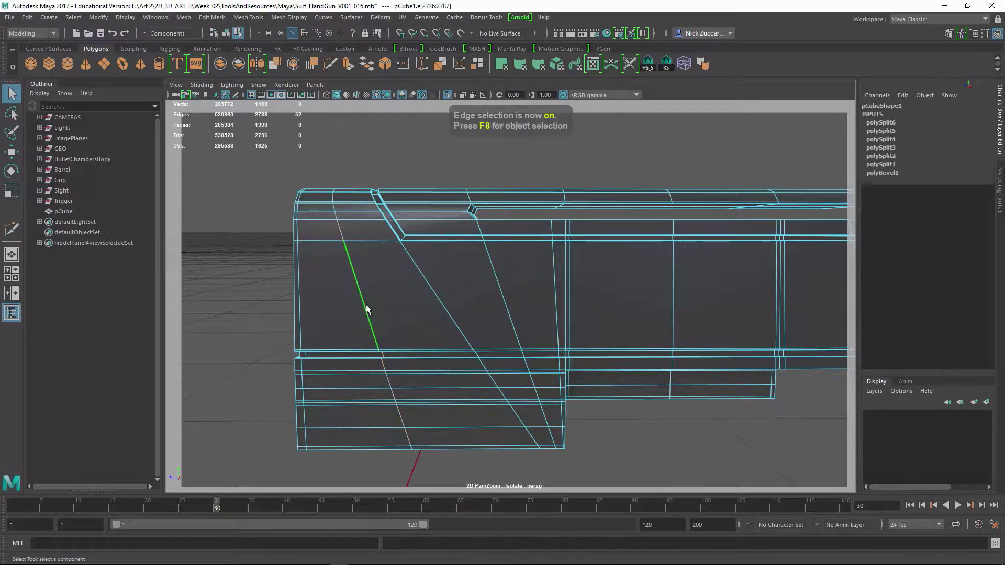
key(r)
drag(339, 309, 434, 325)
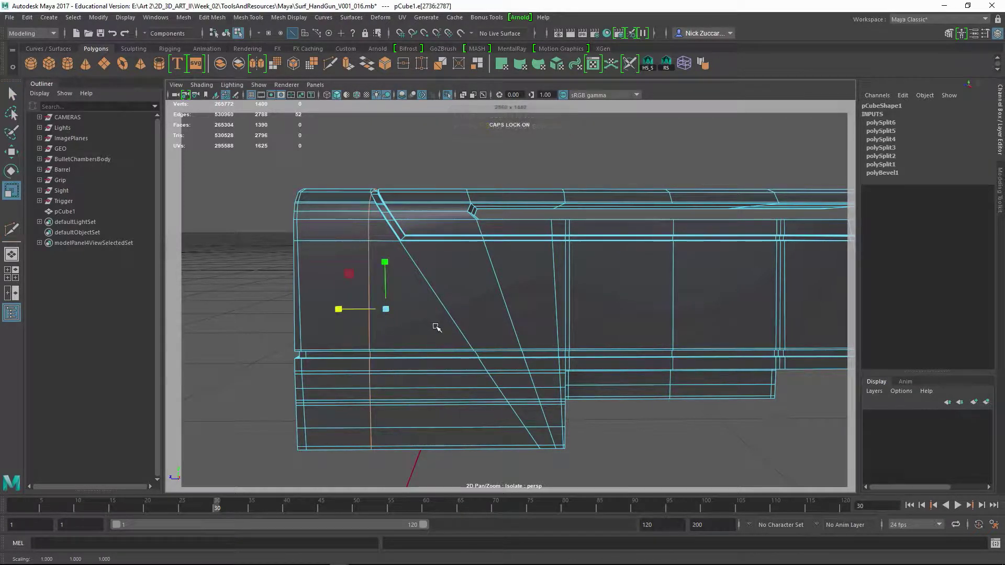
key(w)
drag(334, 308, 321, 308)
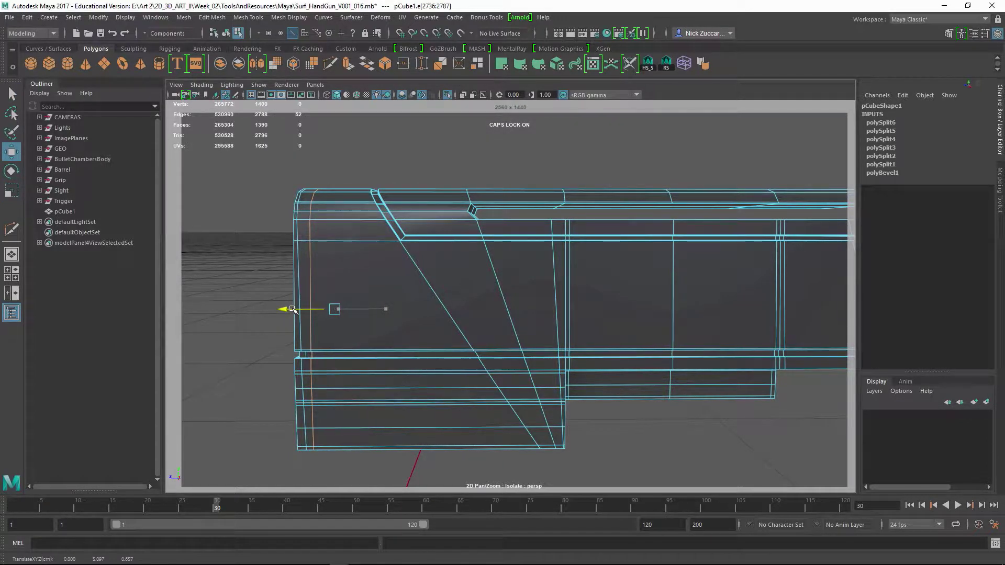
mouse_move(357, 321)
alt+mouse_down()
mouse_move(381, 336)
mouse_move(366, 331)
alt+mouse_up()
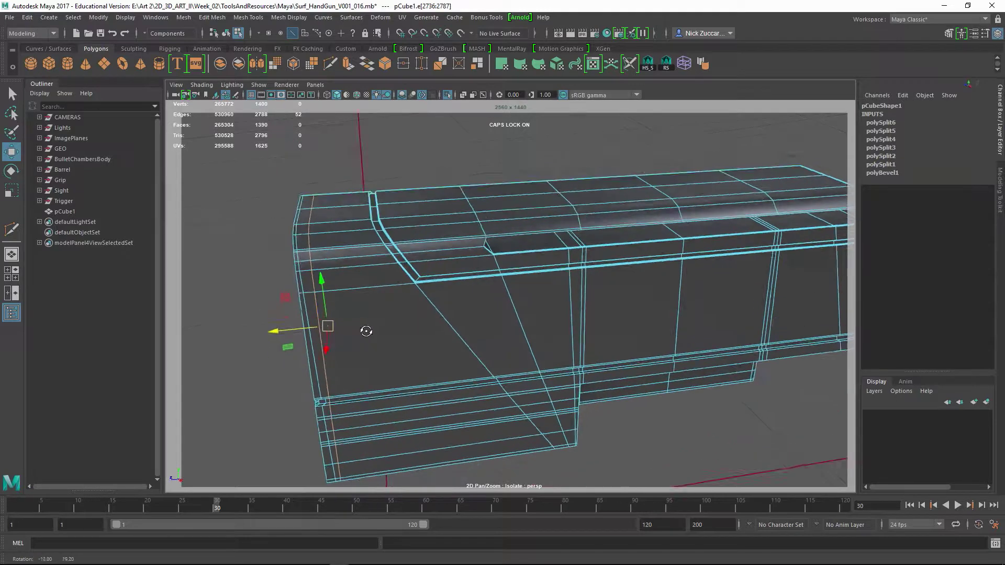
Inspect the slide's underside blocks and overall shape in smoothed and unsmoothed display
click(674, 452)
alt+drag(674, 453, 611, 372)
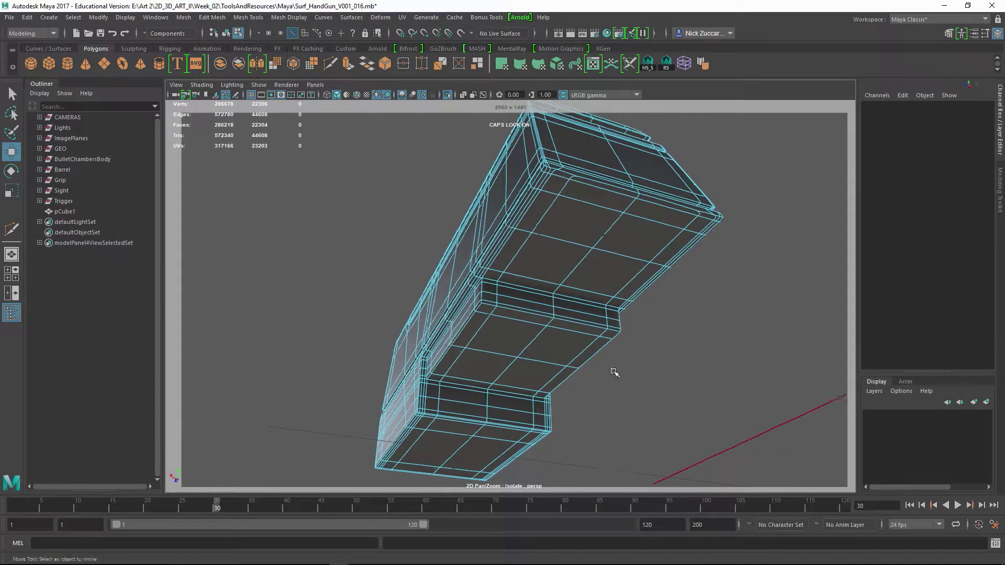
alt+right_drag(611, 372, 579, 395)
key(1)
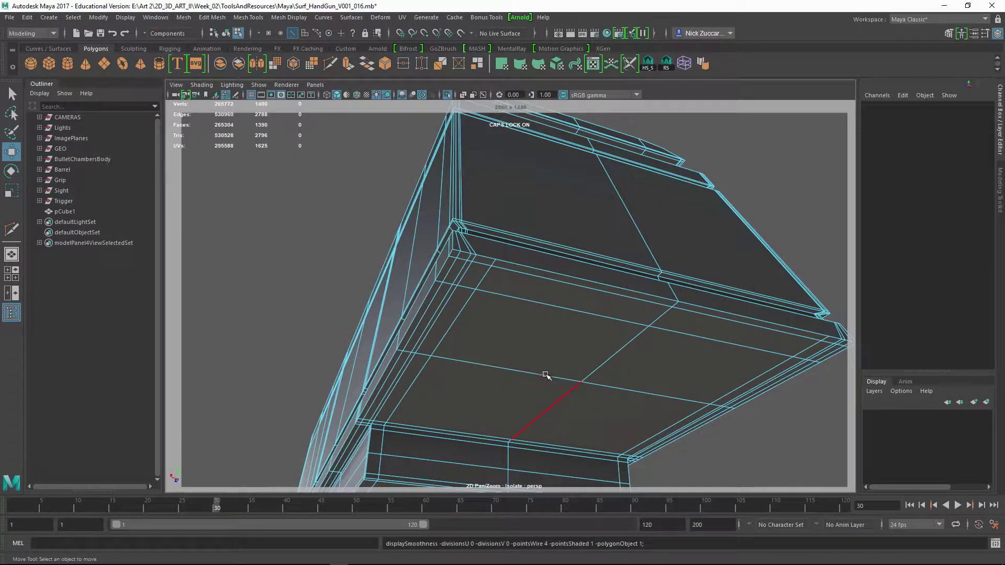
key(3)
alt+drag(663, 341, 720, 361)
alt+right_drag(720, 361, 588, 408)
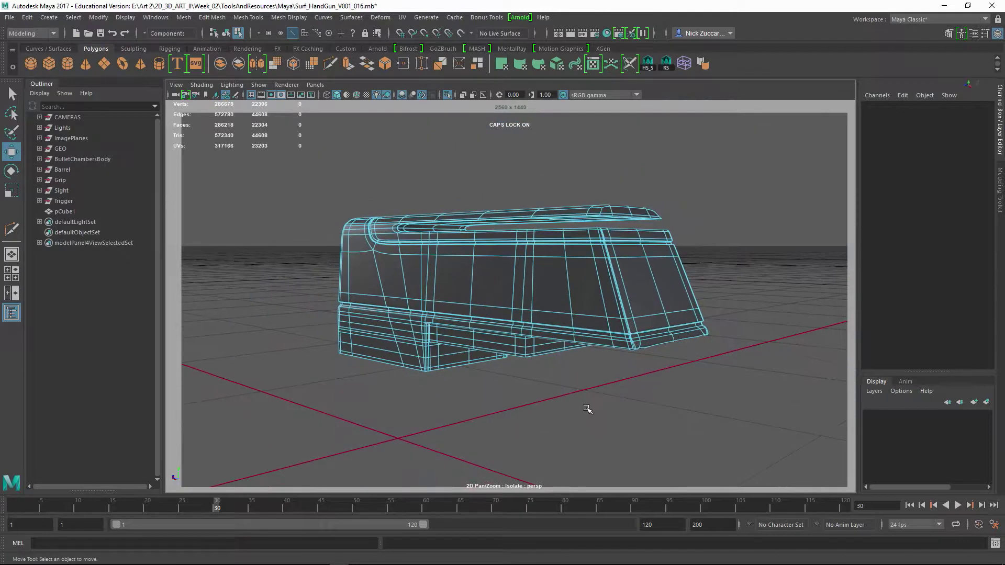
alt+drag(588, 409, 551, 400)
Return to object selection and delete the slide's construction history
key(F8)
click(592, 419)
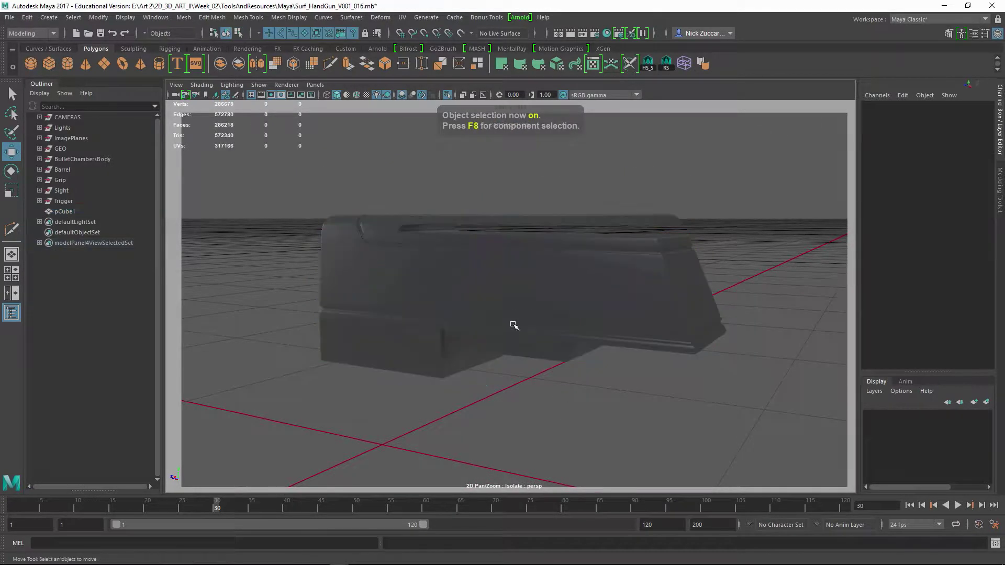
click(514, 325)
key(alt+shift+d)
click(542, 392)
Examine the groove and the bevelled step border up close in smooth preview, with the slide's wireframe highlighted
mouse_move(541, 392)
alt+mouse_down()
mouse_move(556, 406)
mouse_move(723, 406)
mouse_move(552, 413)
mouse_move(533, 404)
mouse_move(534, 413)
mouse_move(526, 387)
alt+mouse_up()
alt+right_drag(476, 280, 448, 377)
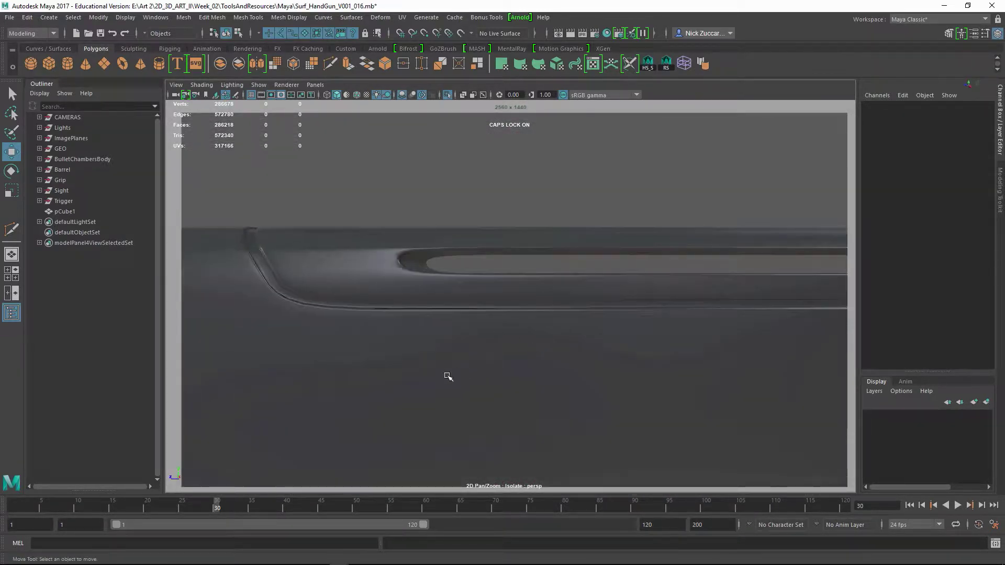
alt+middle_drag(449, 315, 524, 324)
alt+drag(469, 329, 449, 336)
click(442, 300)
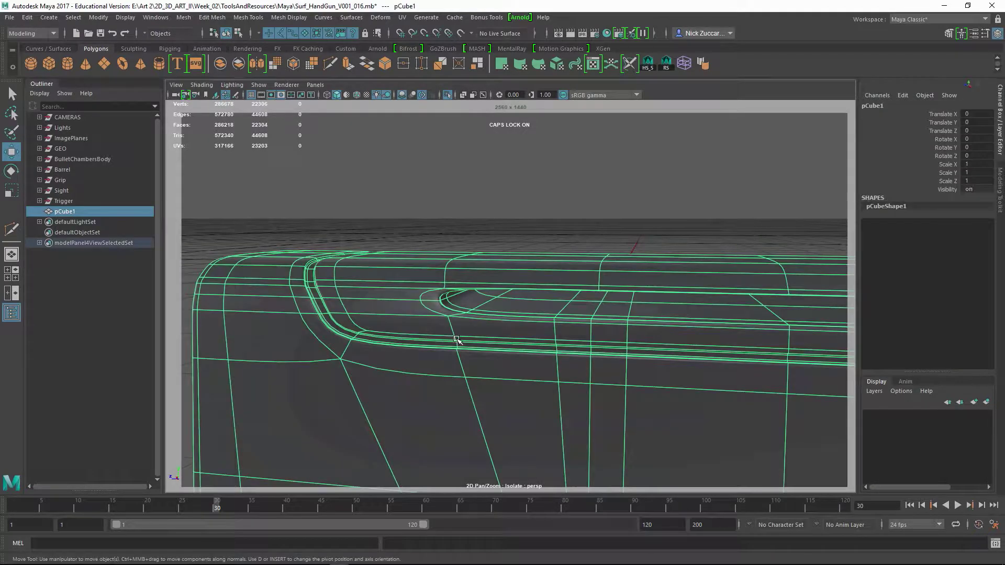
Cut a supporting line across the raised top strip's end face, parallel to its slanted and upper edges, with Multi-Cut
alt+drag(441, 300, 538, 295)
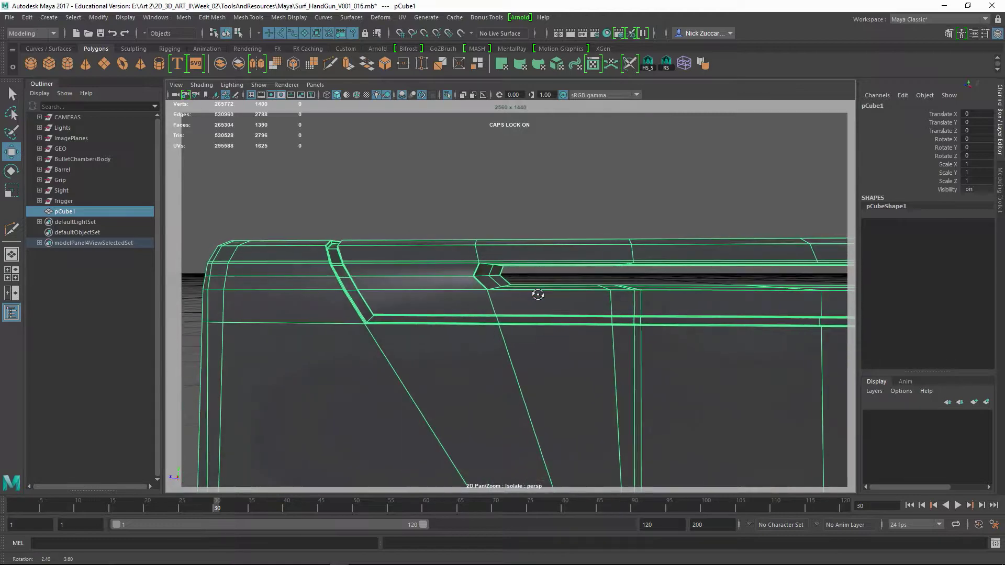
alt+right_drag(504, 287, 483, 310)
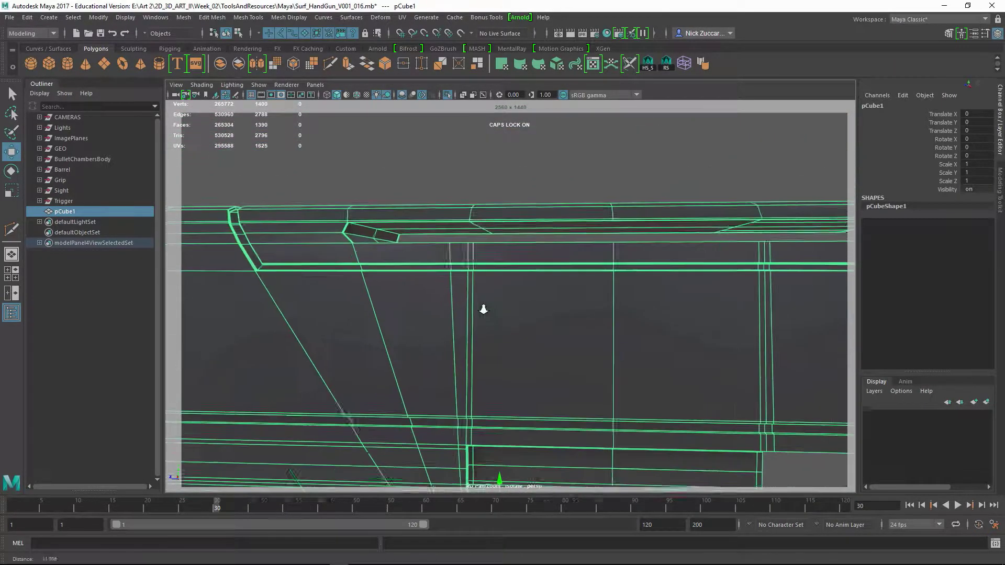
alt+drag(484, 310, 517, 291)
mouse_move(562, 334)
alt+mouse_down()
mouse_move(539, 331)
mouse_move(568, 337)
mouse_move(566, 325)
alt+mouse_up()
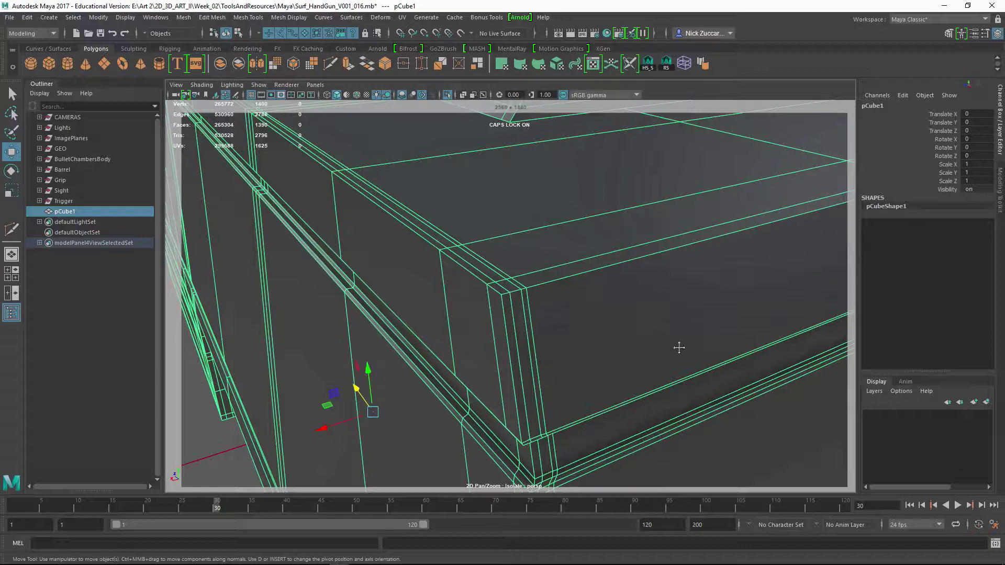
alt+drag(679, 347, 572, 330)
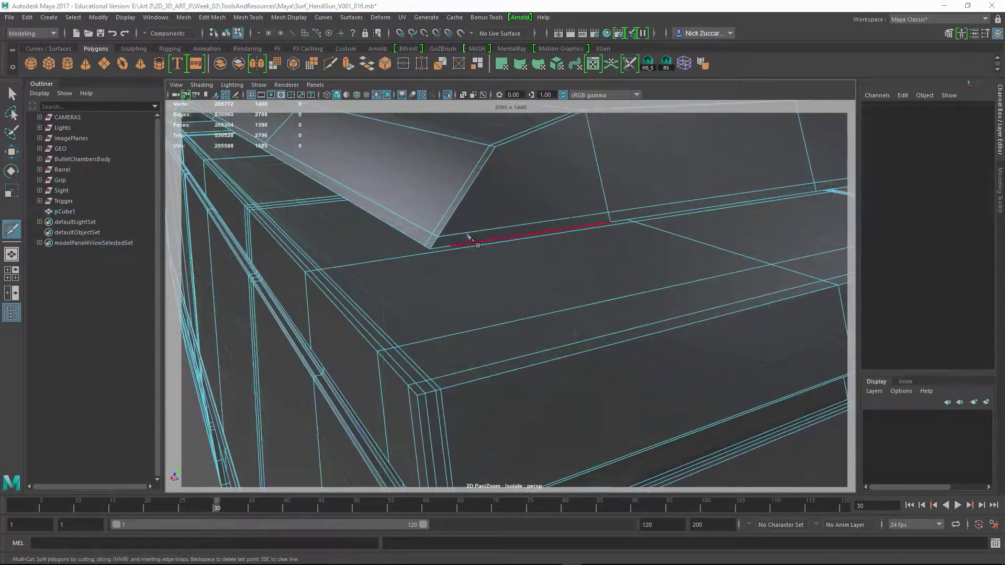
alt+middle_drag(471, 238, 503, 246)
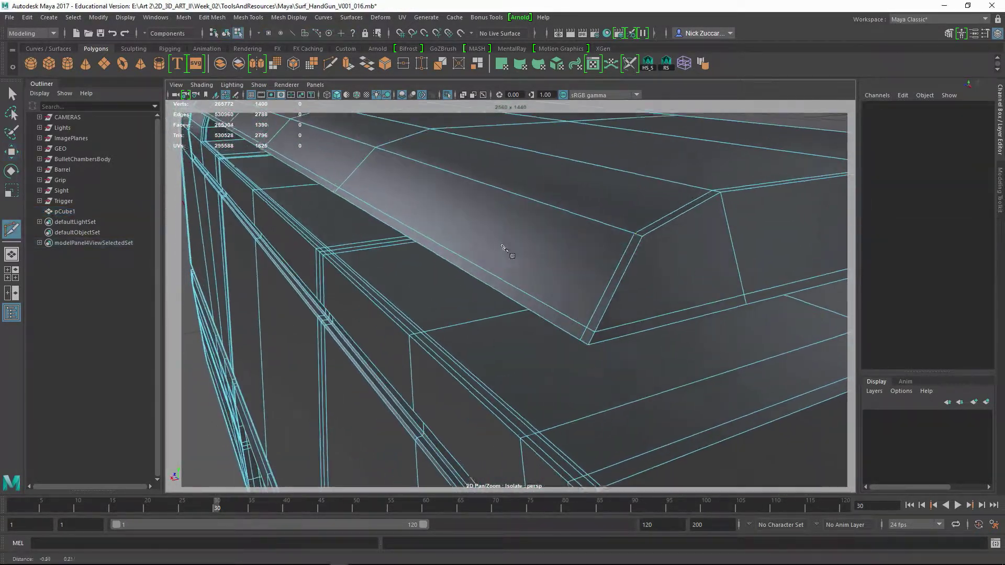
click(278, 269)
alt+drag(503, 246, 477, 237)
alt+middle_drag(477, 237, 508, 239)
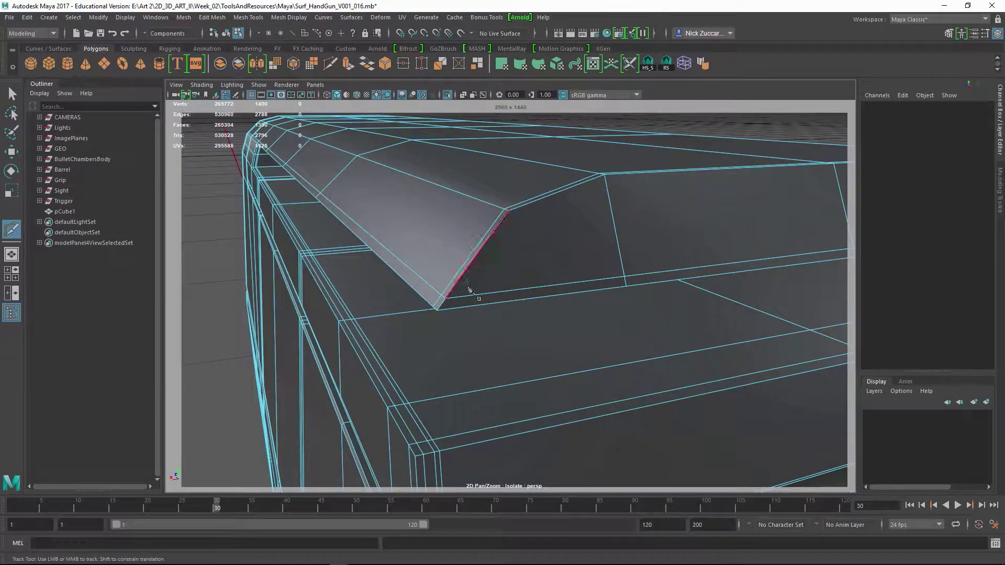
click(453, 309)
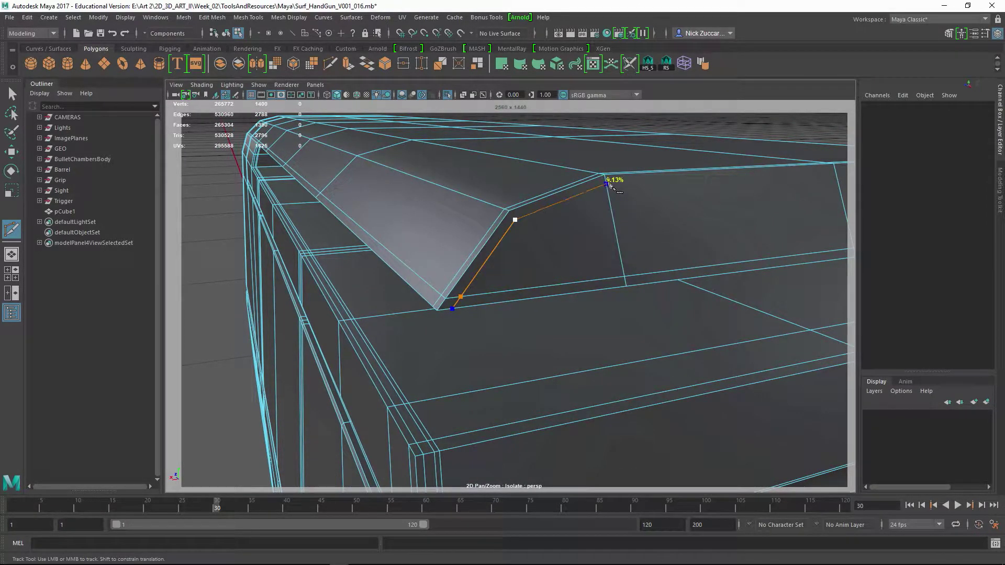
alt+drag(607, 183, 415, 252)
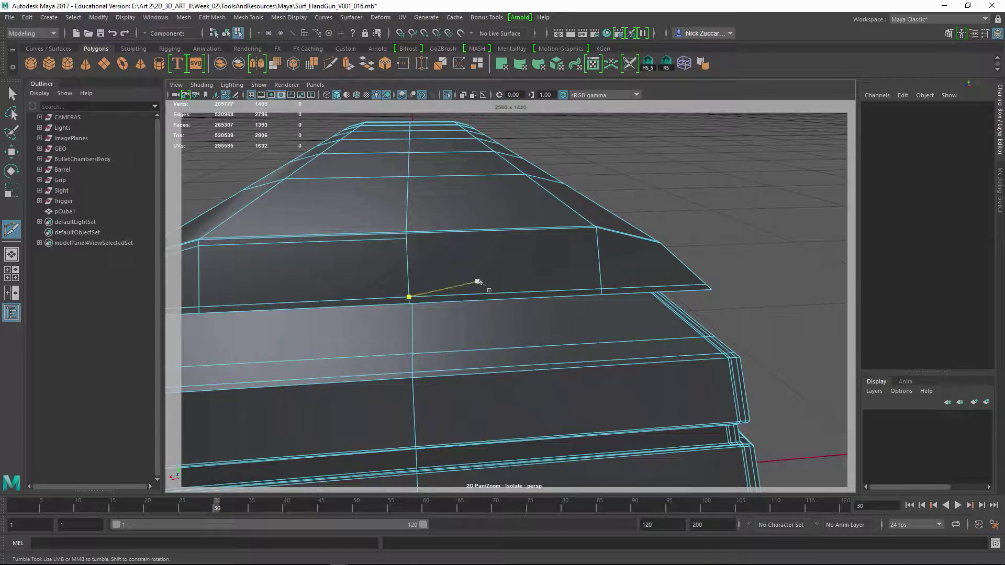
Connect the corner of the new cut to the top strip's outer corner with a short Multi-Cut edge
alt+drag(478, 283, 554, 258)
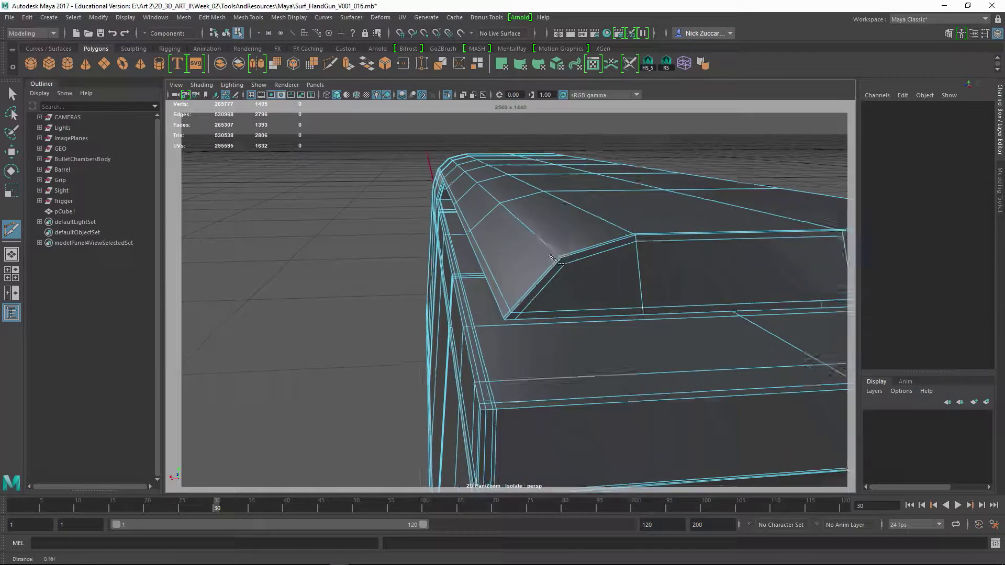
alt+right_drag(554, 258, 565, 269)
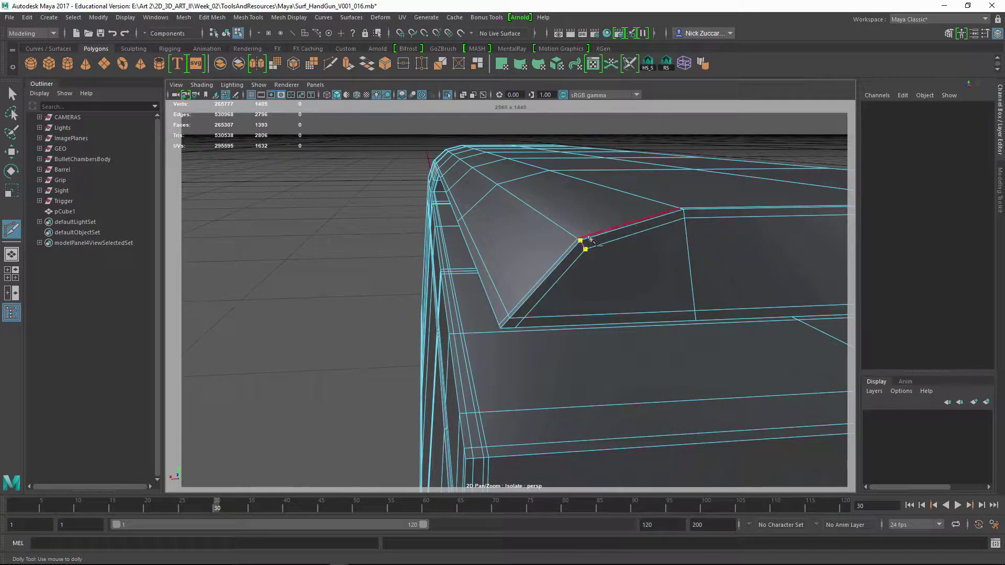
alt+drag(516, 300, 536, 256)
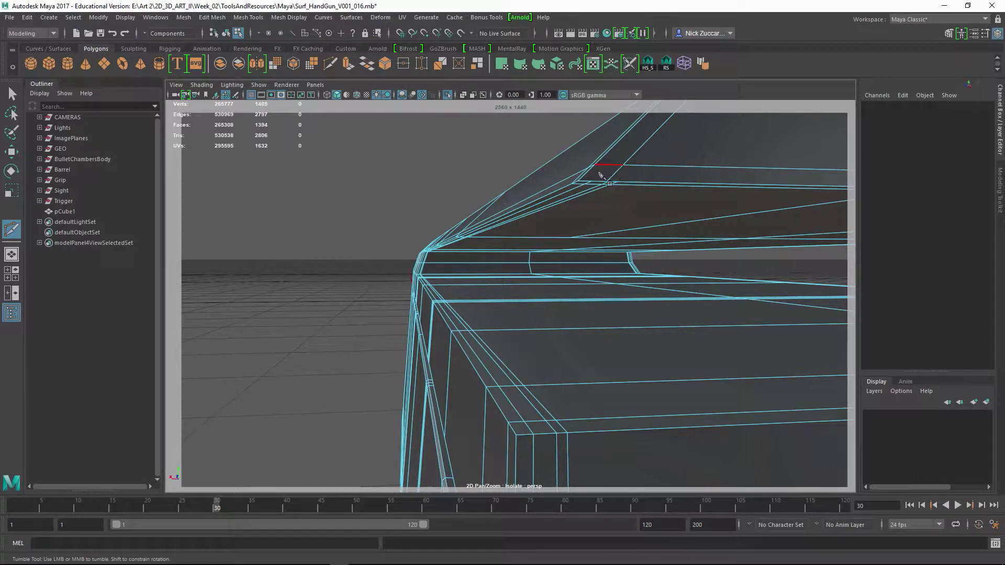
alt+drag(640, 181, 639, 189)
alt+right_drag(583, 231, 486, 250)
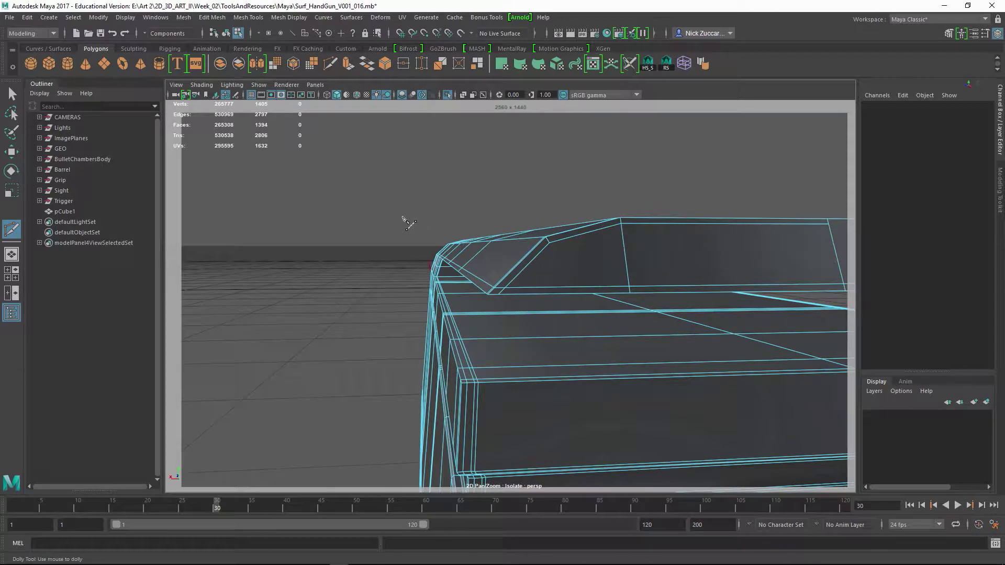
alt+right_drag(534, 220, 521, 224)
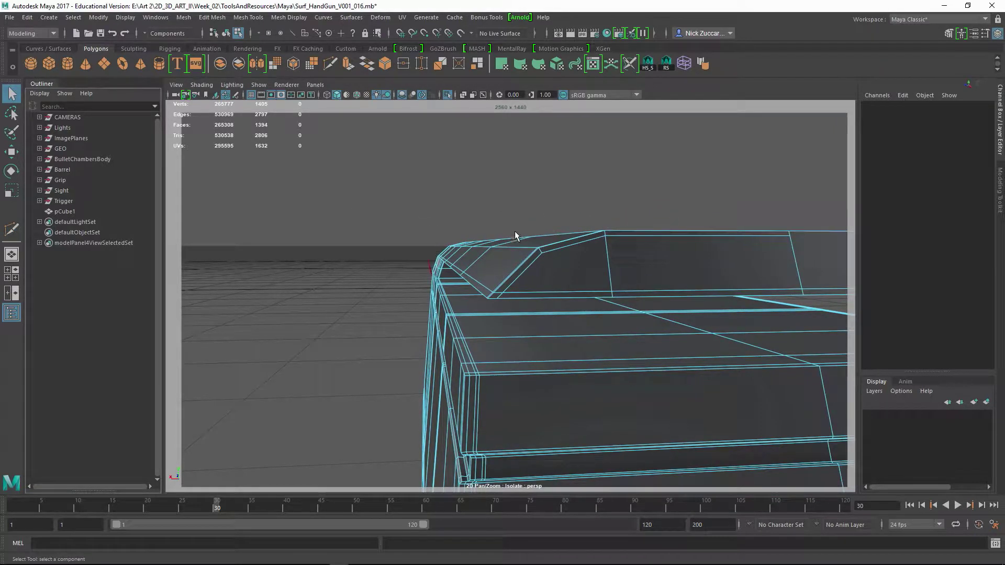
Return to object selection, mirror the slide's new cuts to its other half and delete the construction history
key(F8)
key(alt+shift+d)
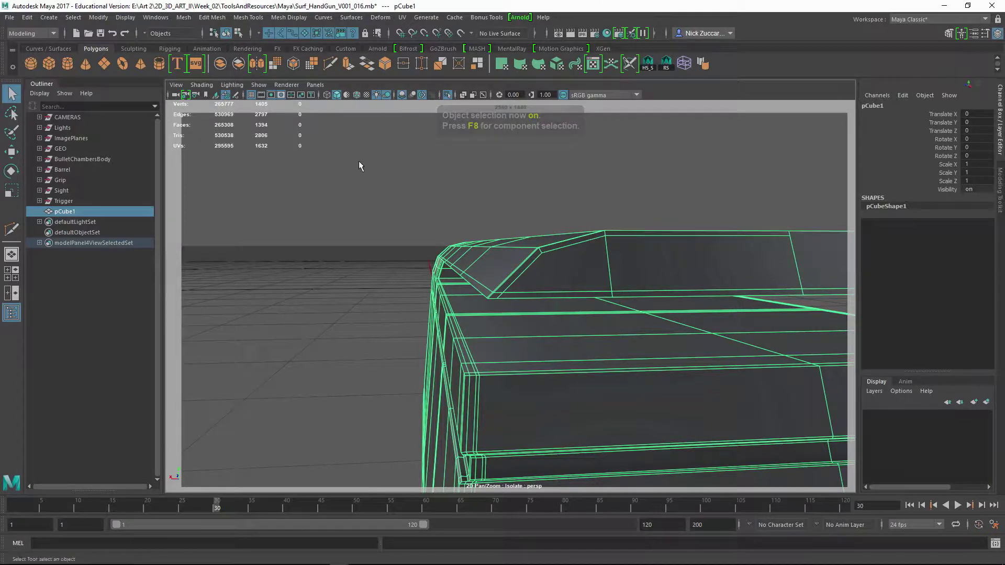
click(538, 190)
click(590, 276)
key(alt+shift+d)
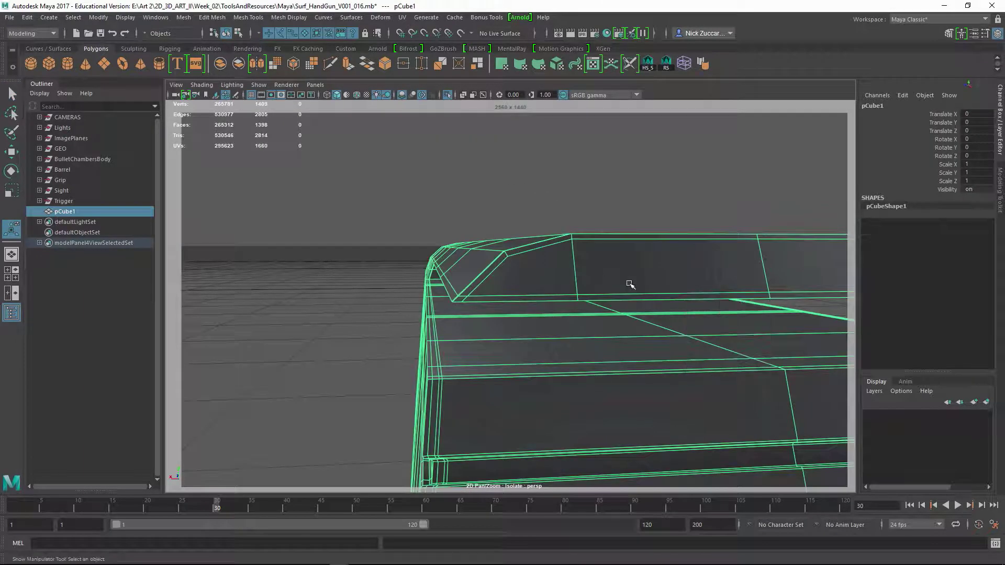
Examine the slide's end, step border and groove in smooth preview
alt+drag(631, 284, 598, 267)
key(3)
alt+drag(590, 229, 506, 347)
click(592, 131)
alt+middle_drag(434, 314, 478, 282)
alt+right_drag(478, 282, 516, 294)
alt+drag(516, 293, 482, 351)
click(482, 350)
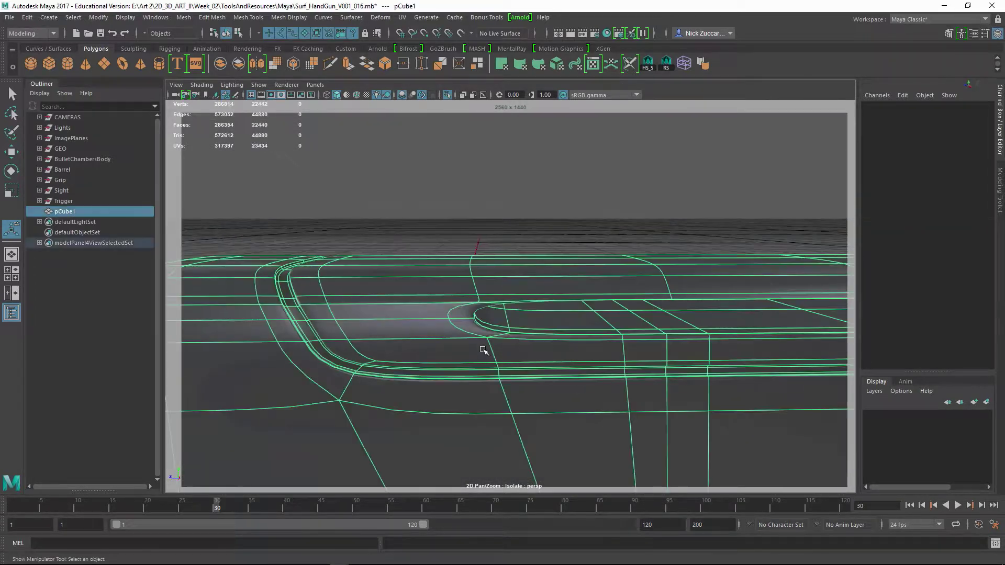
alt+right_drag(482, 350, 515, 351)
scroll(515, 351, up, 5)
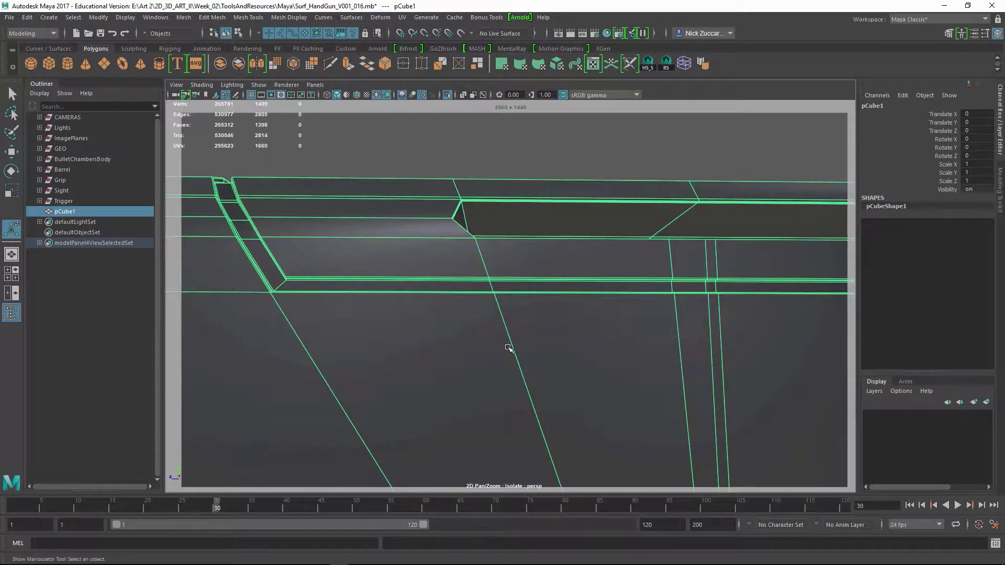
Examine the groove's end and the surrounding step border from several angles in unsmoothed display
alt+drag(494, 319, 485, 312)
alt+middle_drag(484, 312, 579, 299)
alt+drag(579, 298, 584, 305)
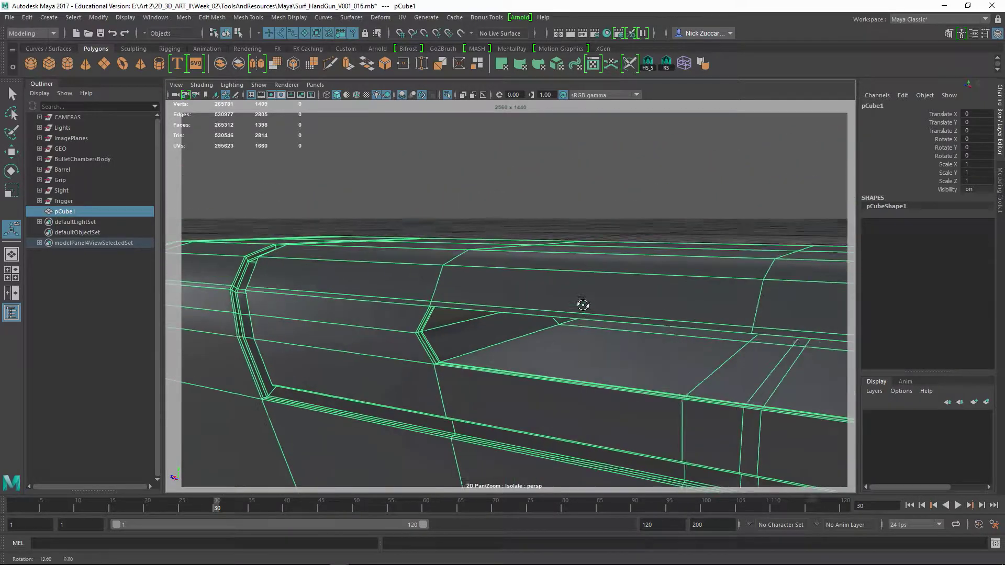
alt+middle_drag(583, 305, 542, 309)
alt+right_drag(542, 309, 550, 313)
alt+middle_drag(551, 312, 496, 296)
alt+drag(496, 297, 474, 303)
alt+right_drag(474, 303, 440, 309)
alt+drag(440, 309, 487, 309)
alt+middle_drag(486, 309, 528, 297)
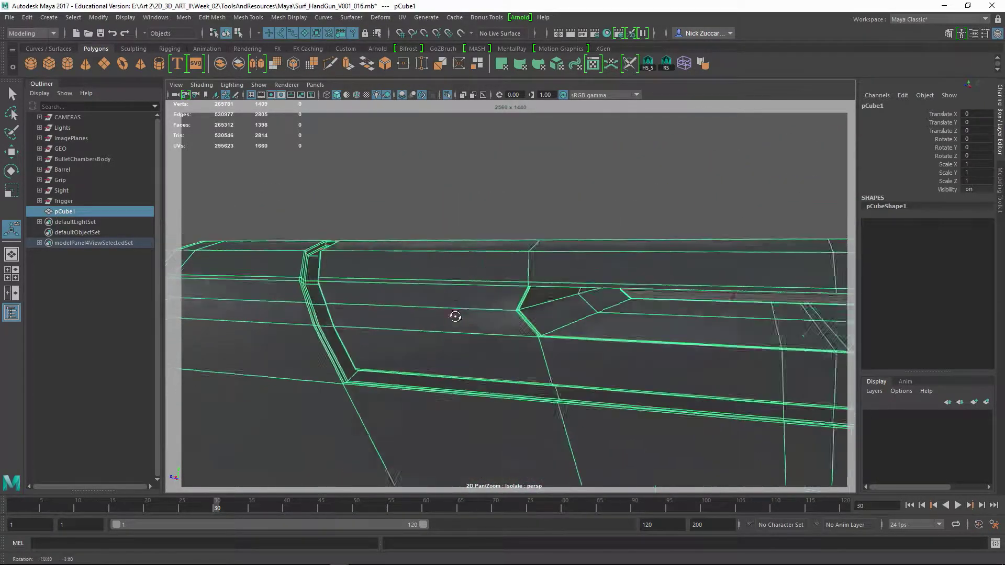
alt+drag(529, 296, 506, 308)
alt+middle_drag(495, 287, 585, 242)
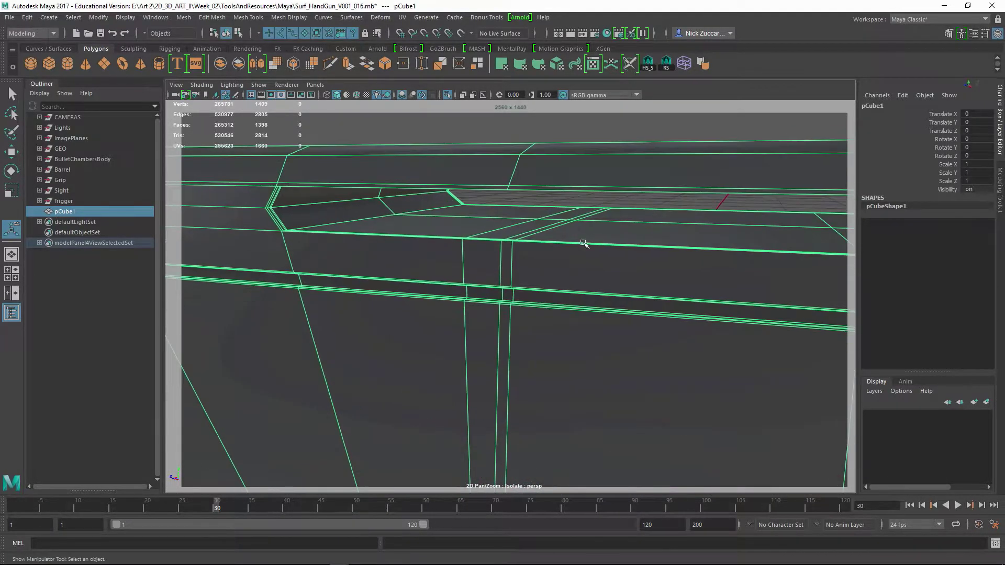
Insert a supporting edge loop just below the upper edge of the slide's end block with Multi-Cut and check it in smooth preview
alt+drag(586, 242, 526, 242)
alt+middle_drag(526, 242, 556, 242)
alt+drag(557, 243, 506, 280)
alt+middle_drag(506, 279, 507, 265)
alt+drag(506, 265, 548, 306)
shift+right_click(612, 329)
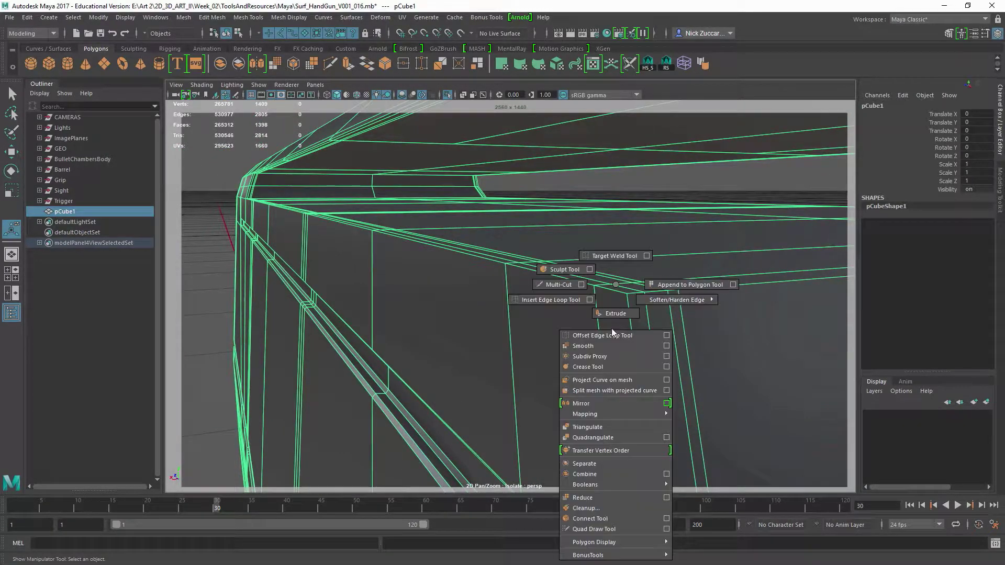
click(559, 285)
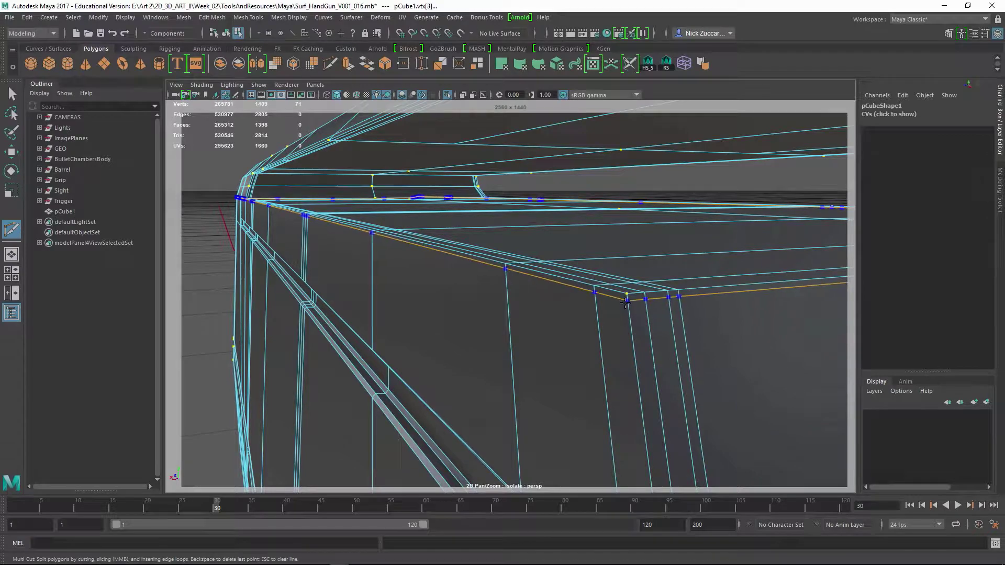
click(626, 303)
alt+right_drag(639, 314, 699, 332)
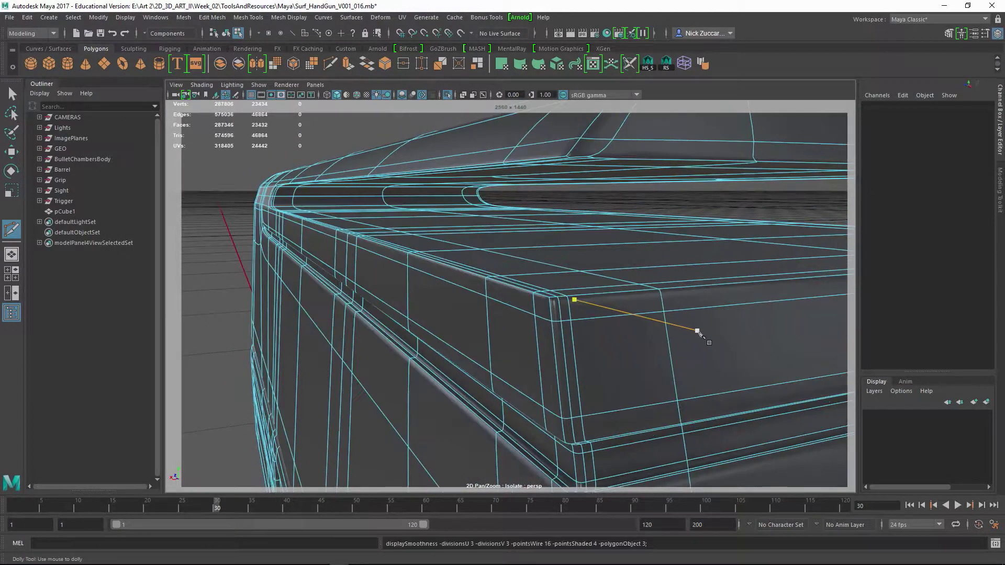
alt+drag(714, 323, 642, 306)
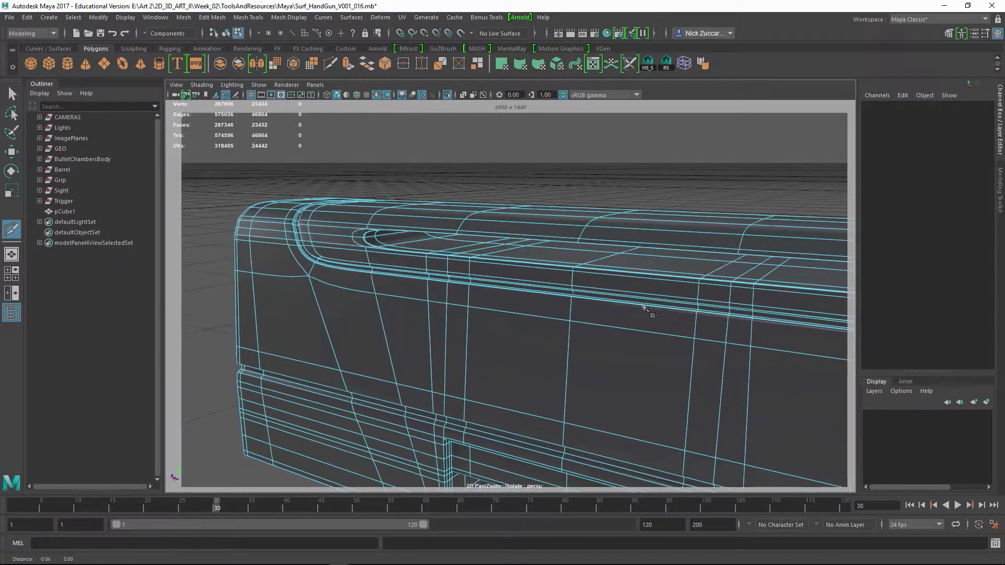
alt+right_drag(643, 306, 623, 314)
mouse_move(626, 317)
alt+mouse_down()
mouse_move(590, 314)
mouse_move(617, 314)
alt+mouse_up()
key(1)
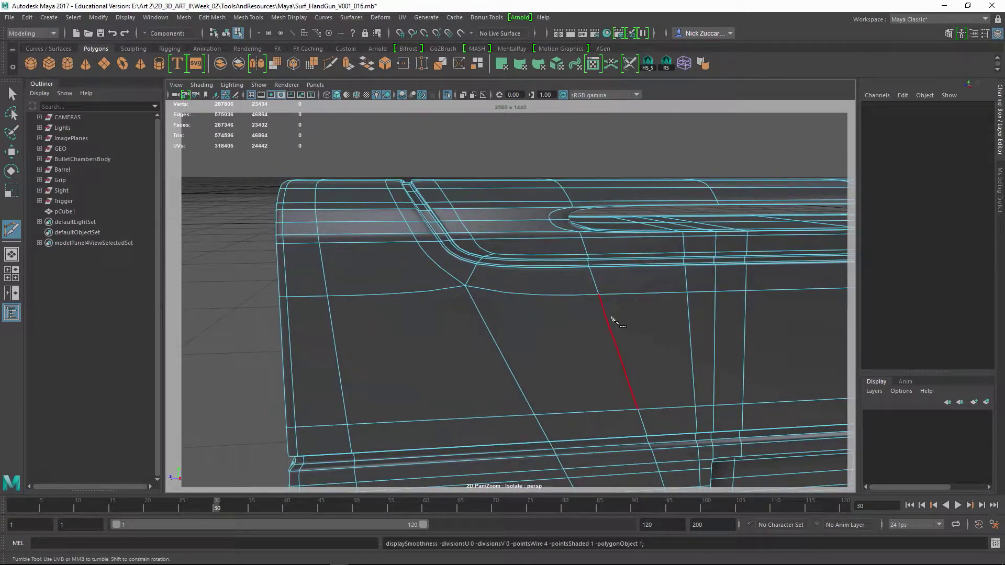
Bevel the diagonal edge loop running through the step border's lower corner with a fraction of 0.05
alt+right_drag(434, 292, 550, 350)
alt+middle_drag(490, 293, 529, 317)
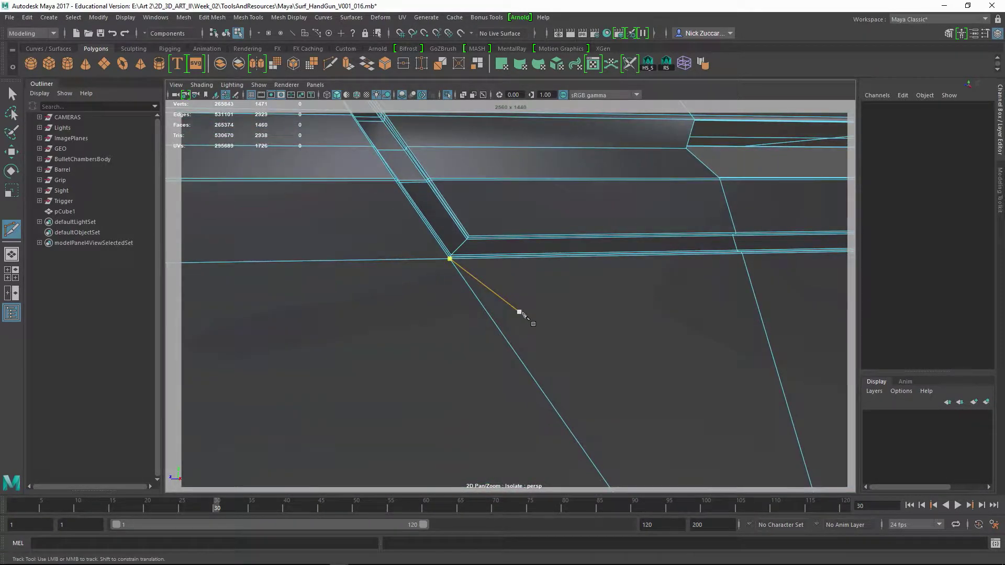
key(F10)
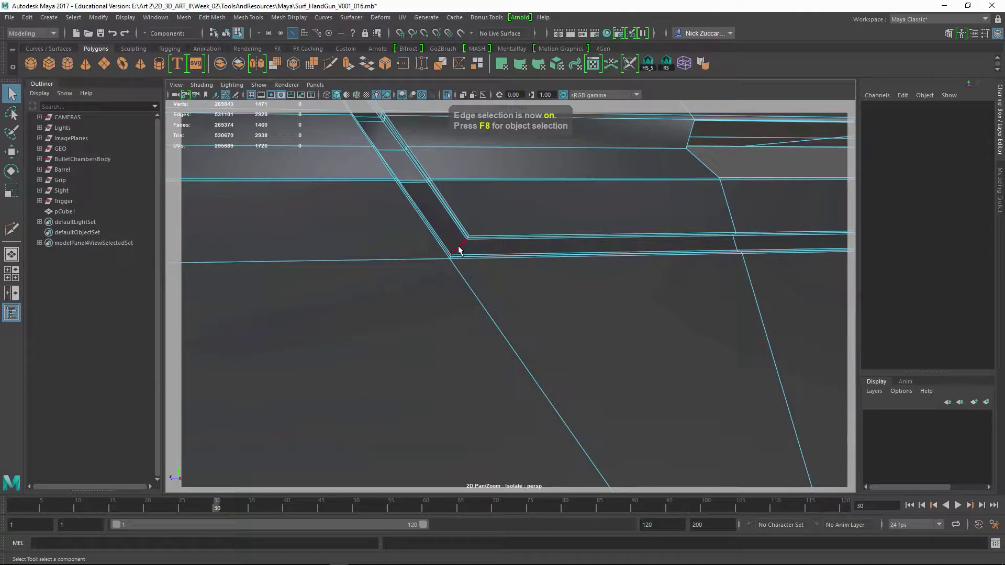
click(458, 246)
alt+drag(476, 256, 477, 262)
key(f)
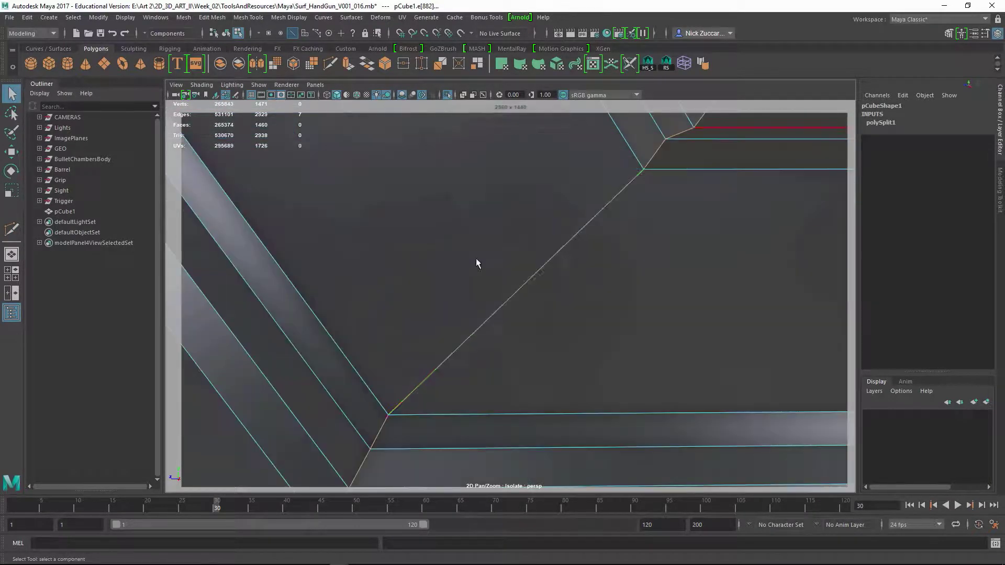
alt+drag(661, 304, 511, 311)
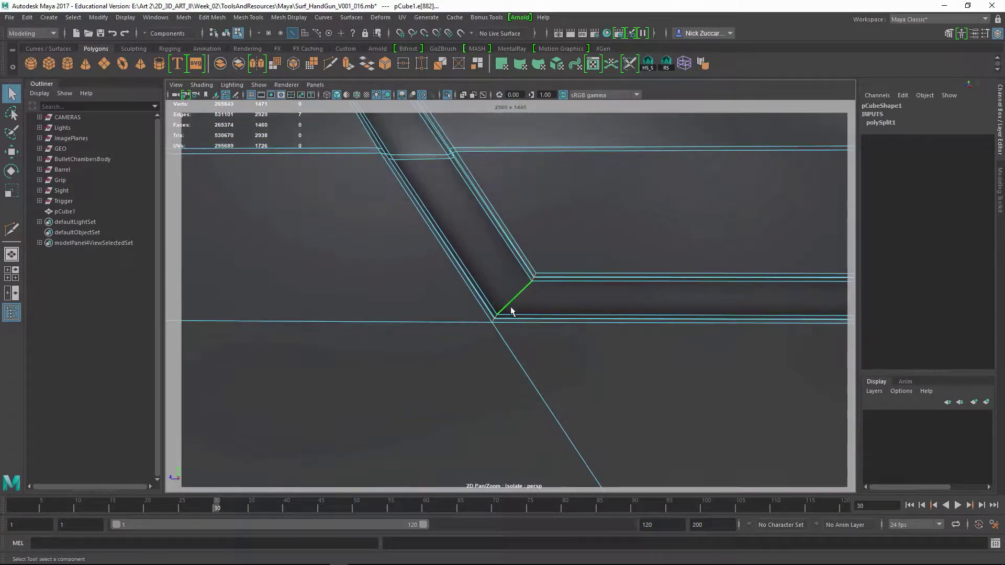
shift+right_click(512, 306)
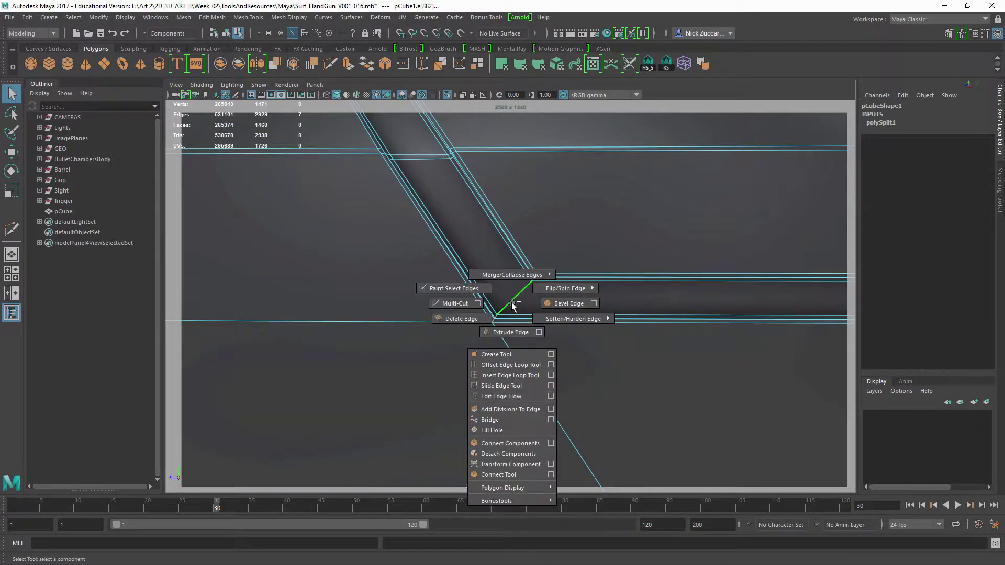
click(562, 307)
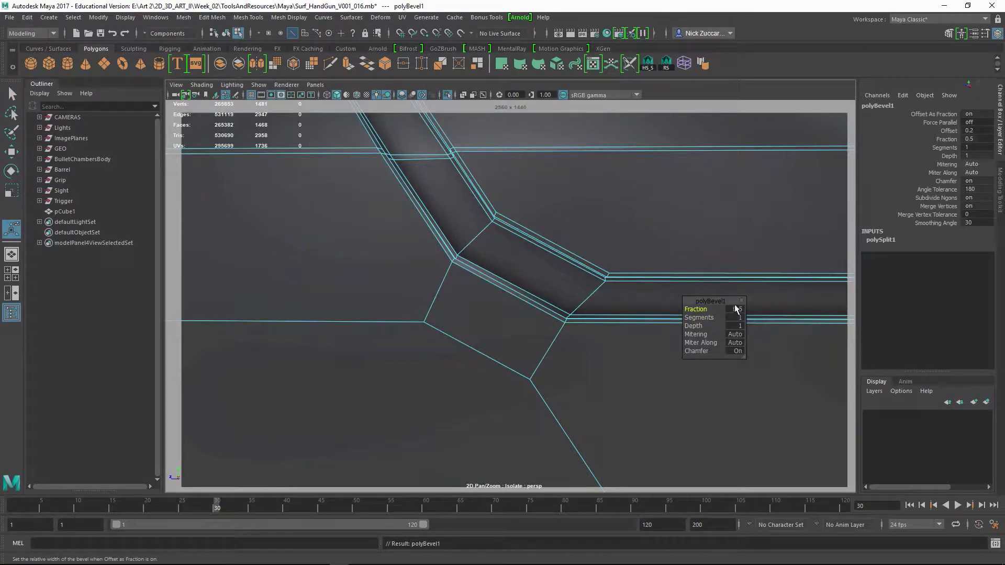
key(Return)
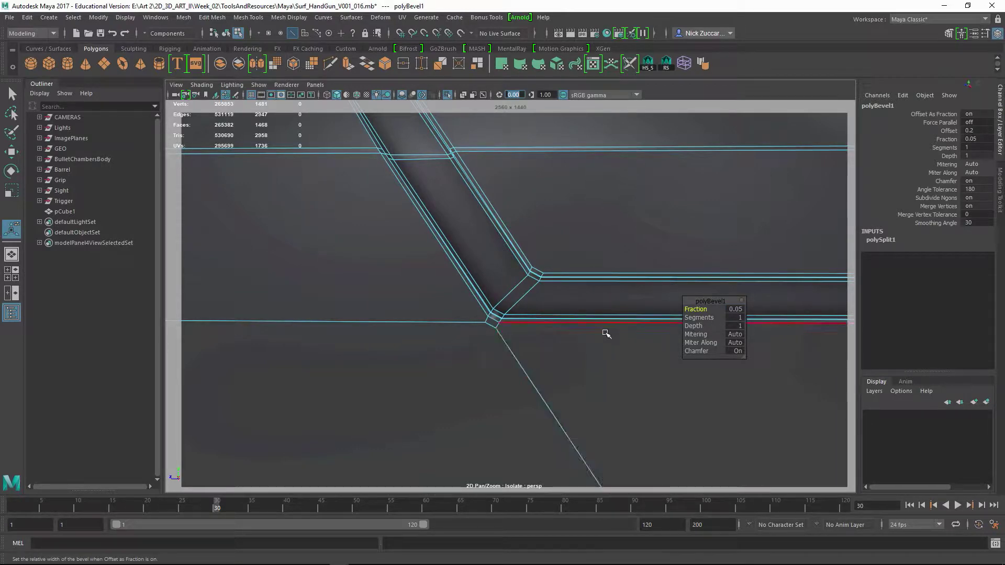
Inspect the bevelled corner of the step border in smoothed and unsmoothed display
alt+right_drag(605, 334, 358, 304)
alt+drag(357, 303, 493, 322)
key(3)
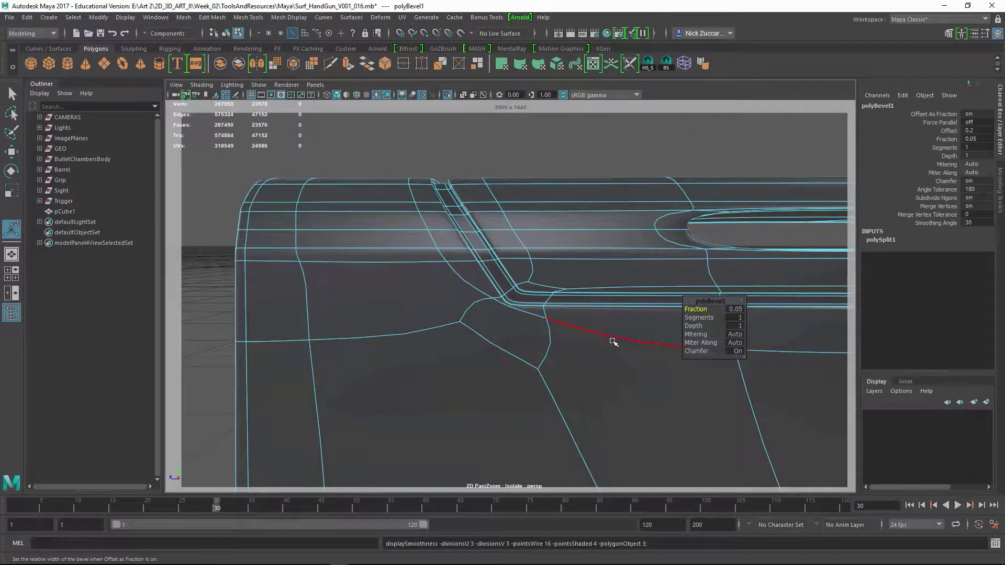
alt+right_drag(612, 342, 559, 334)
alt+drag(559, 334, 509, 317)
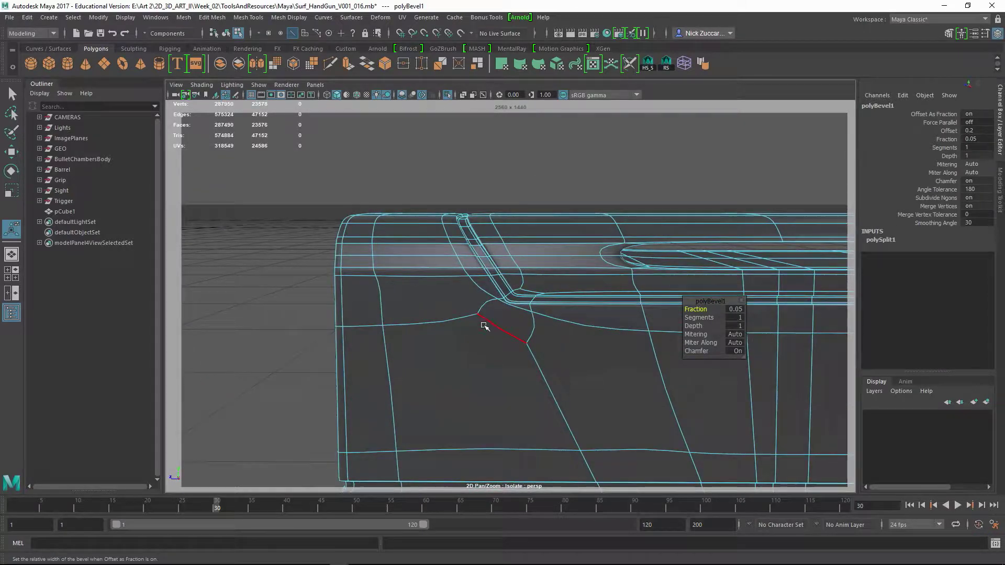
key(1)
alt+right_drag(464, 326, 649, 376)
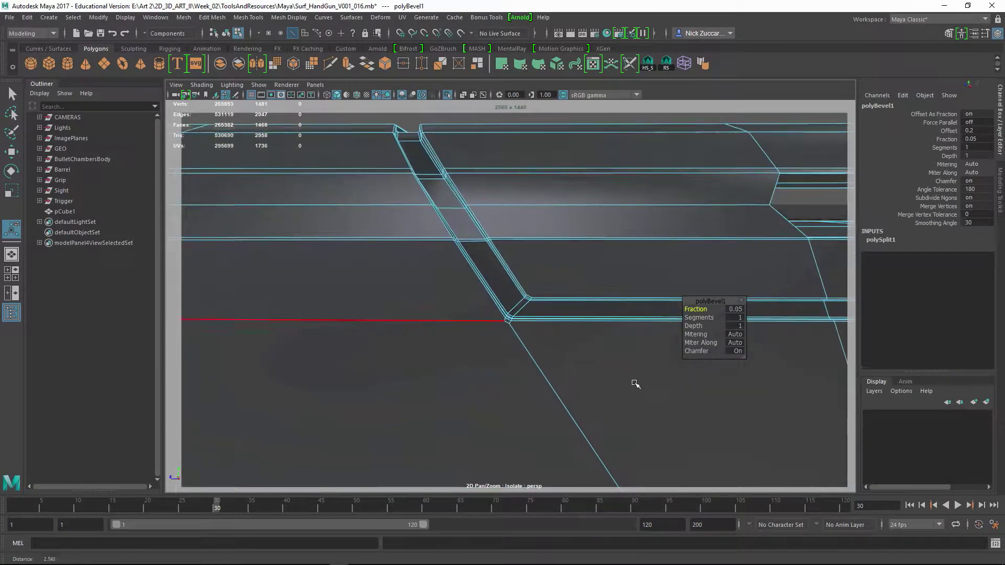
Merge the near-coincident vertices at the outer tip of the step border's lower corner
alt+middle_drag(589, 388, 599, 300)
alt+right_drag(565, 309, 413, 305)
alt+middle_drag(506, 347, 517, 248)
alt+drag(517, 250, 467, 335)
alt+drag(439, 260, 528, 328)
key(F9)
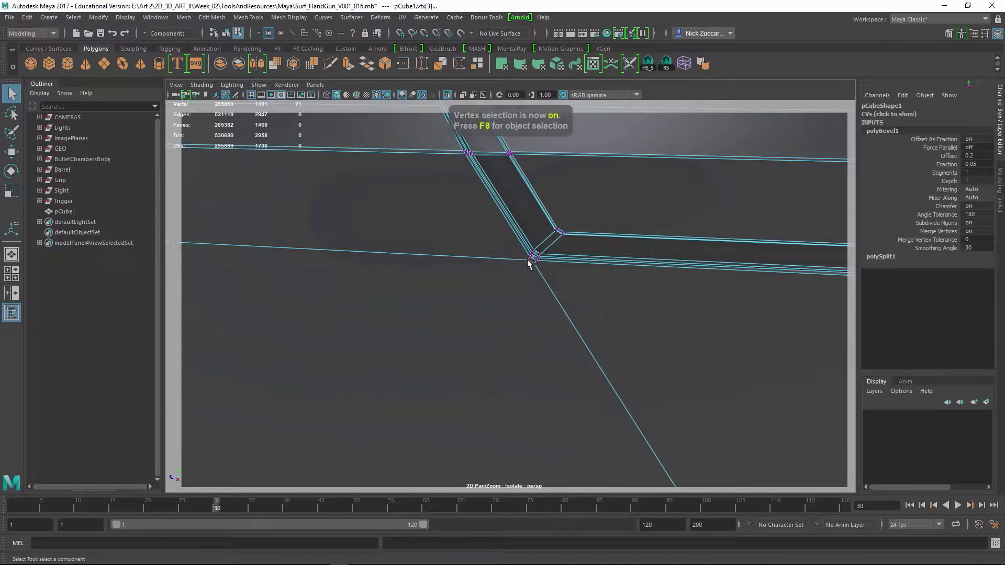
click(534, 265)
shift+right_drag(536, 268, 529, 240)
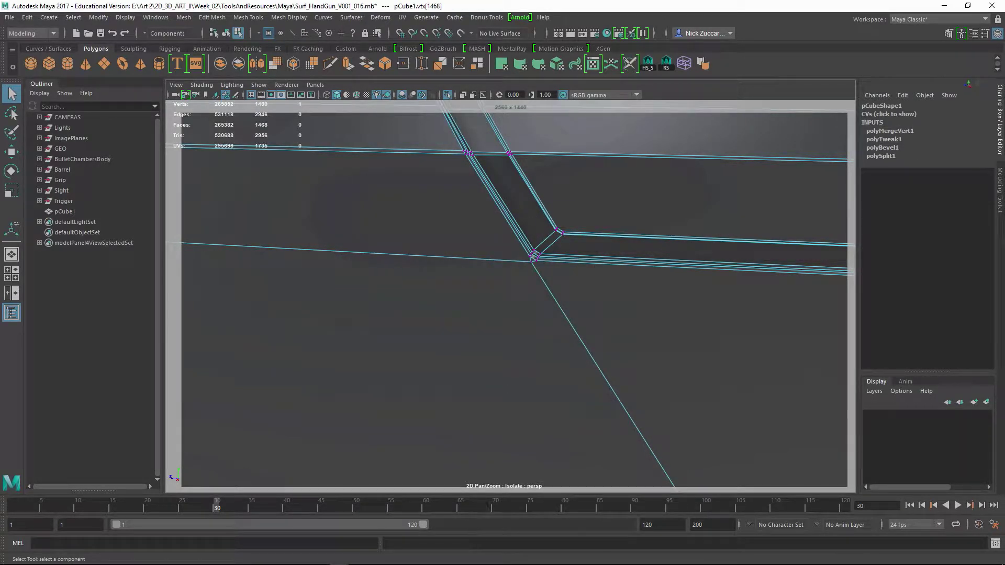
mouse_move(434, 561)
click(574, 559)
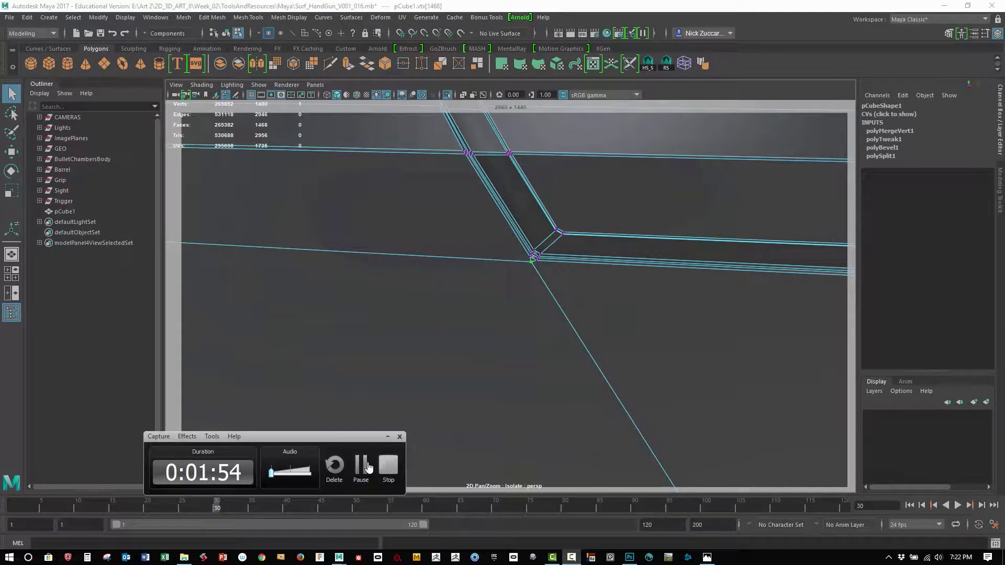
click(362, 466)
Cut a diagonal edge with Multi-Cut from the step border's lower corner to the bottom inner corner of the end block's side face
alt+middle_drag(571, 368, 648, 336)
alt+right_drag(648, 337, 559, 326)
alt+drag(559, 326, 565, 365)
key(F8)
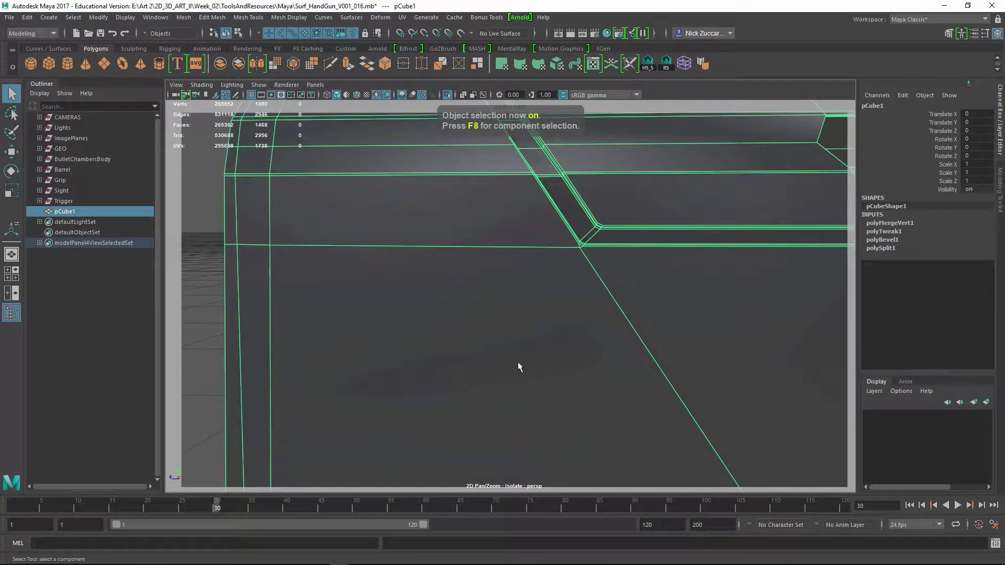
shift+right_drag(518, 362, 461, 290)
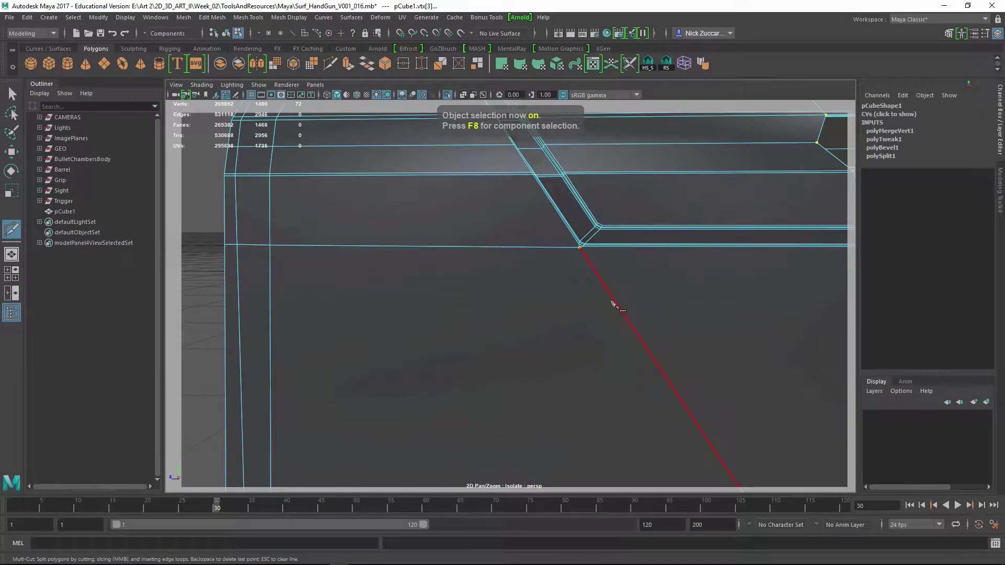
alt+middle_drag(558, 327, 608, 225)
alt+drag(608, 225, 600, 350)
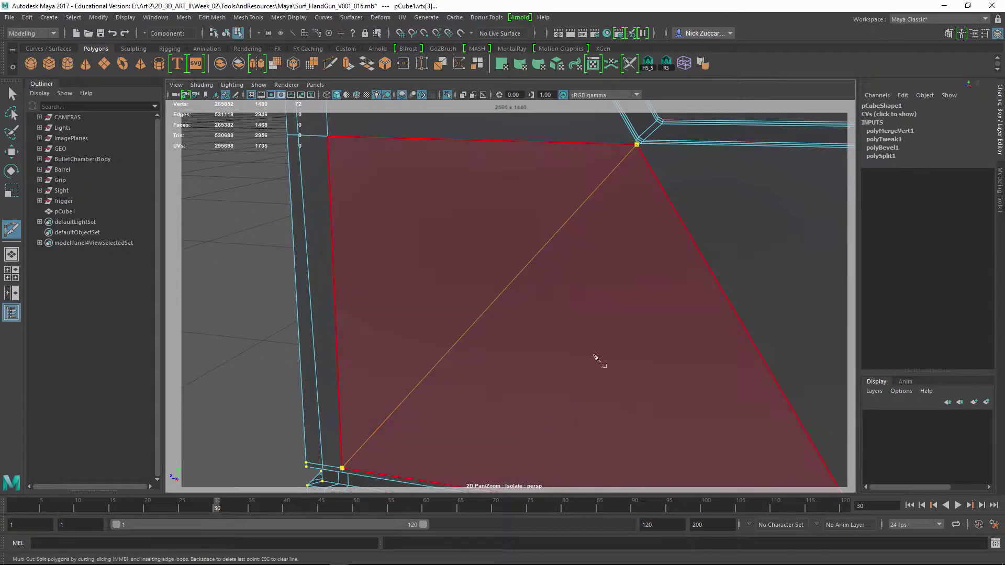
alt+drag(597, 304, 599, 325)
right_click(598, 325)
click(312, 161)
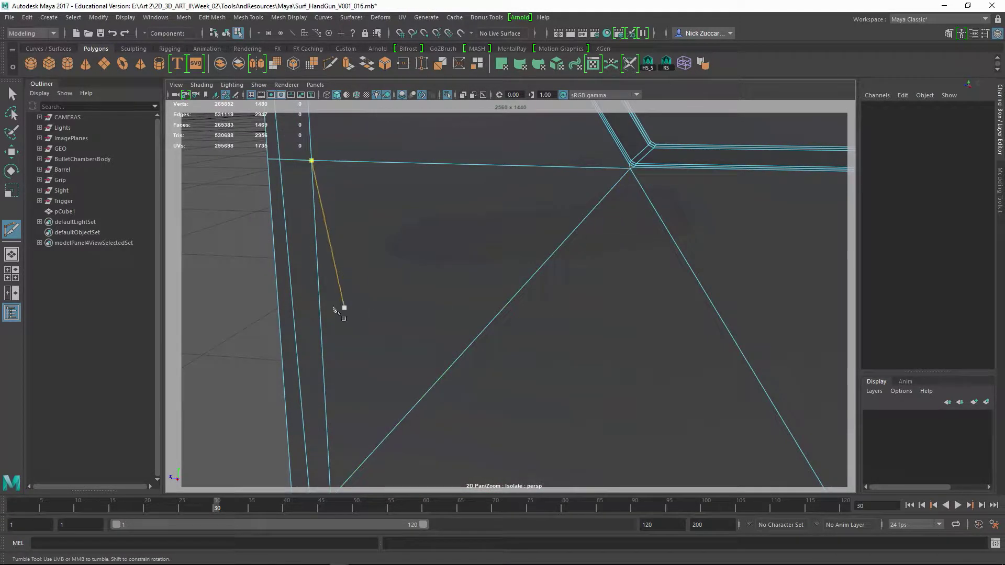
Inspect the edge flow around the new diagonal cut in smoothed and unsmoothed display
key(3)
alt+right_drag(574, 309, 436, 294)
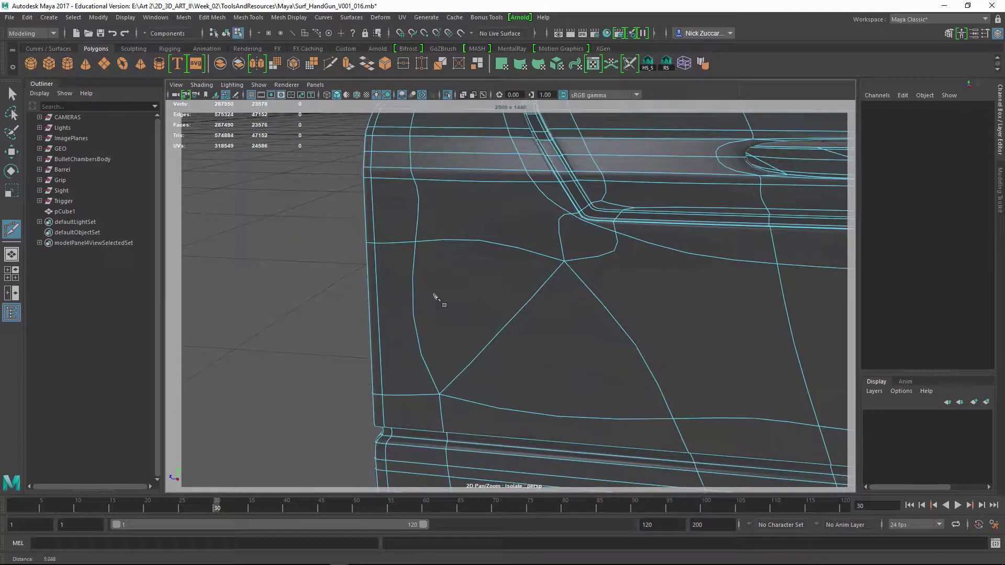
mouse_move(435, 295)
alt+mouse_down()
mouse_move(484, 309)
mouse_move(449, 308)
alt+mouse_up()
key(1)
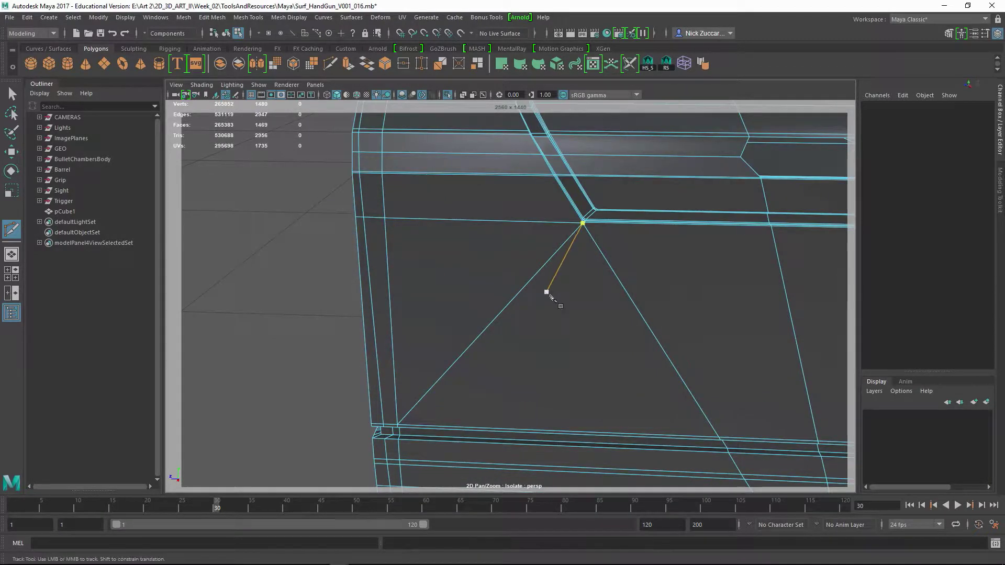
alt+right_drag(548, 293, 731, 361)
alt+middle_drag(652, 304, 622, 361)
key(3)
alt+middle_drag(659, 307, 632, 350)
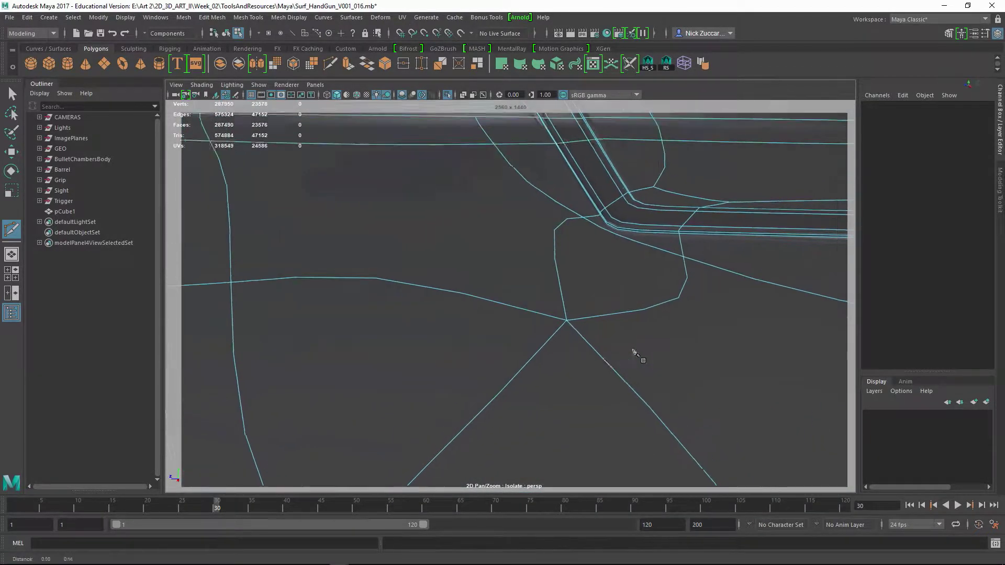
mouse_move(635, 353)
alt+mouse_down()
mouse_move(588, 342)
mouse_move(630, 332)
mouse_move(628, 346)
alt+mouse_up()
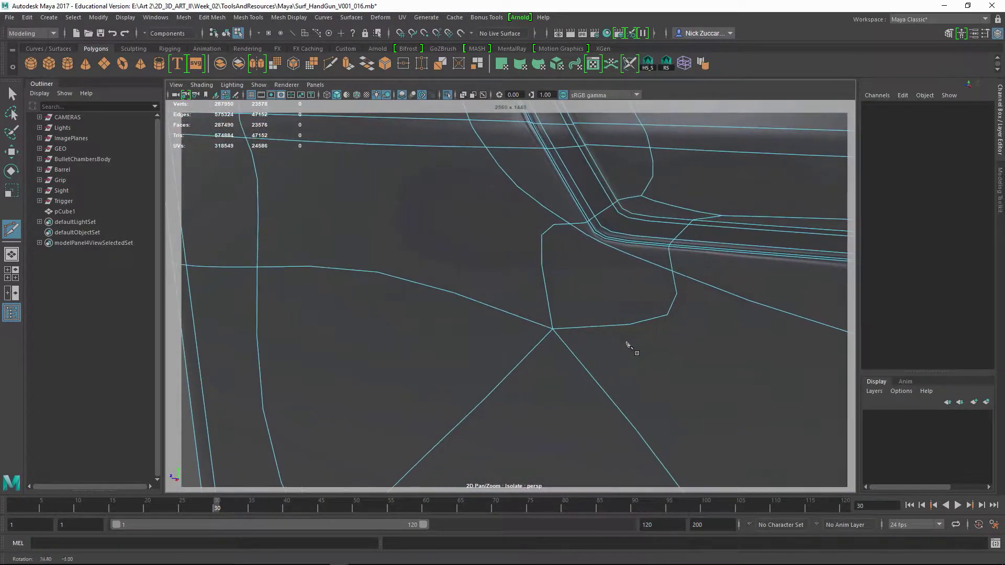
key(1)
click(19, 93)
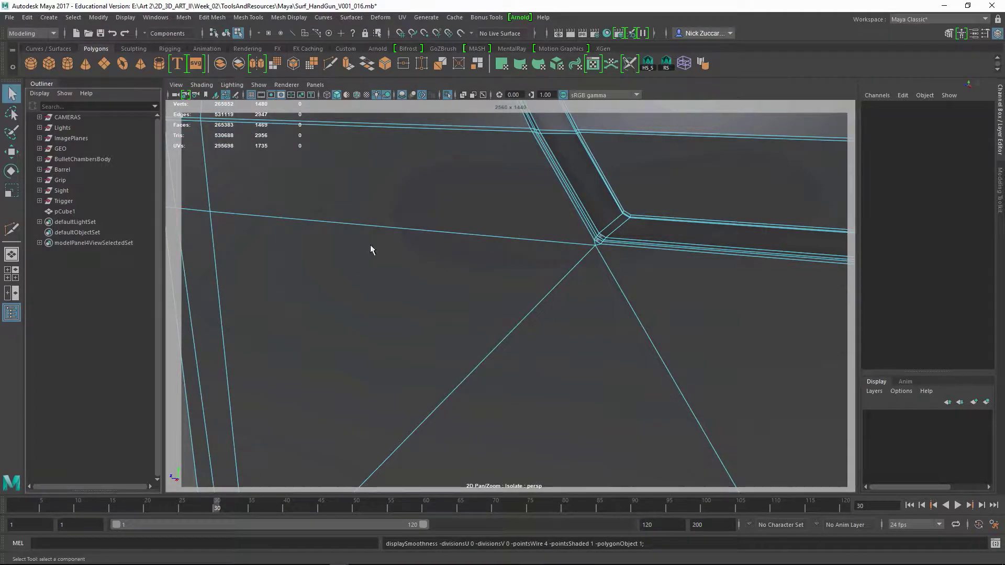
Cut a second edge with Multi-Cut from the step border's corner to the end block's vertical edge and continue it around the block's end face
alt+drag(370, 247, 437, 283)
alt+right_drag(437, 284, 480, 305)
alt+middle_drag(480, 305, 489, 203)
alt+drag(489, 202, 491, 243)
alt+middle_drag(523, 191, 501, 302)
mouse_move(500, 302)
alt+mouse_down()
mouse_move(473, 285)
mouse_move(460, 299)
mouse_move(415, 281)
mouse_move(533, 288)
mouse_move(454, 256)
mouse_move(501, 290)
alt+mouse_up()
shift+right_drag(470, 240, 422, 237)
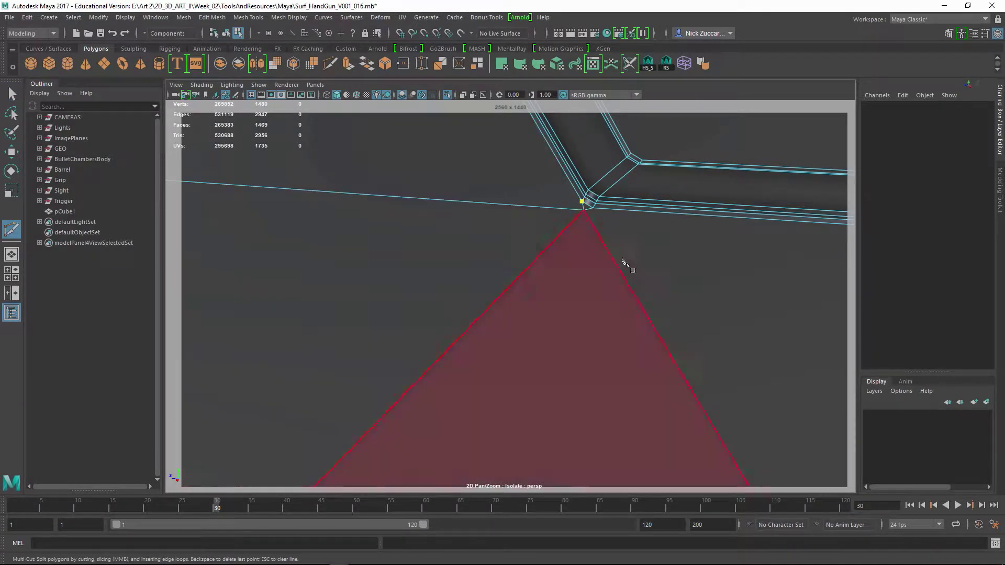
alt+middle_drag(625, 261, 424, 345)
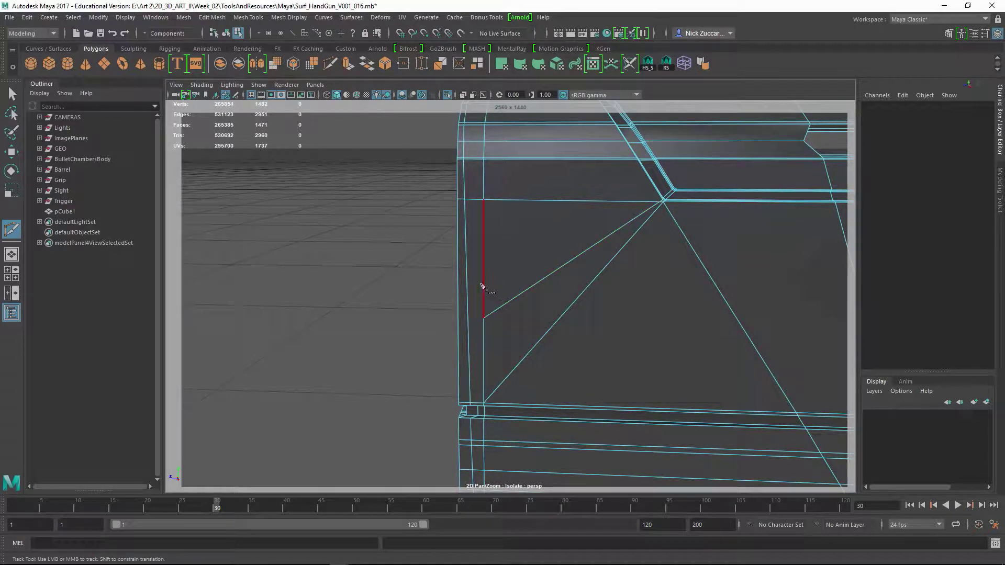
alt+drag(461, 346, 346, 321)
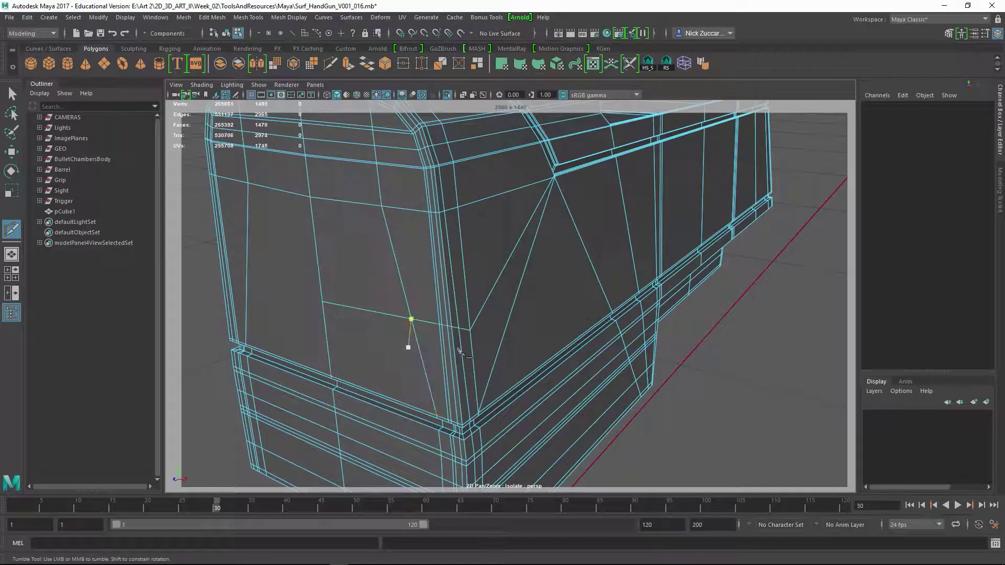
Delete the short leftover edge between the two diagonal cuts at the step border's lower corner
alt+drag(659, 332, 594, 322)
alt+middle_drag(640, 280, 517, 343)
alt+right_drag(448, 303, 636, 369)
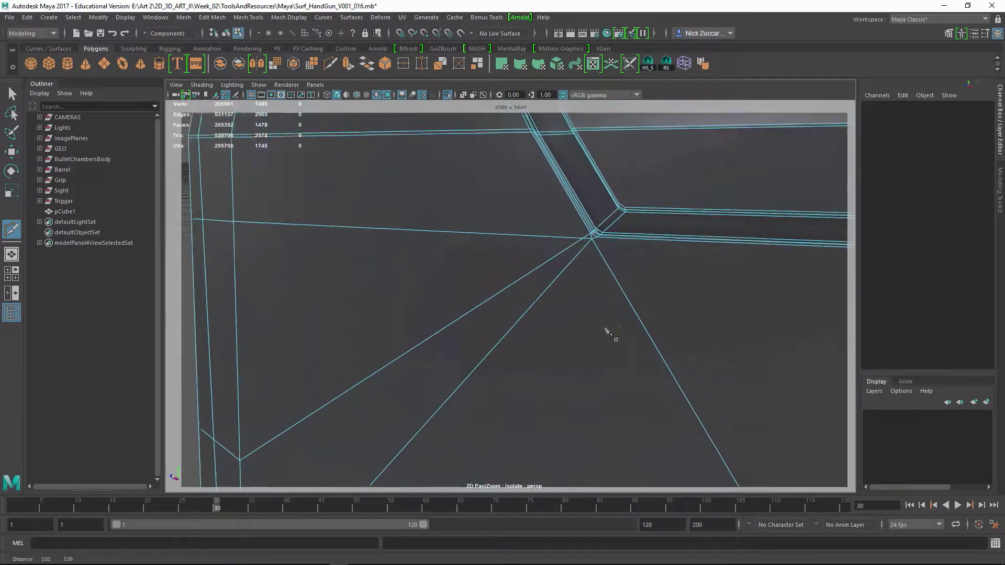
alt+middle_drag(610, 294, 604, 333)
key(q)
alt+right_drag(547, 310, 633, 295)
alt+middle_drag(634, 290, 572, 305)
alt+right_drag(572, 305, 606, 304)
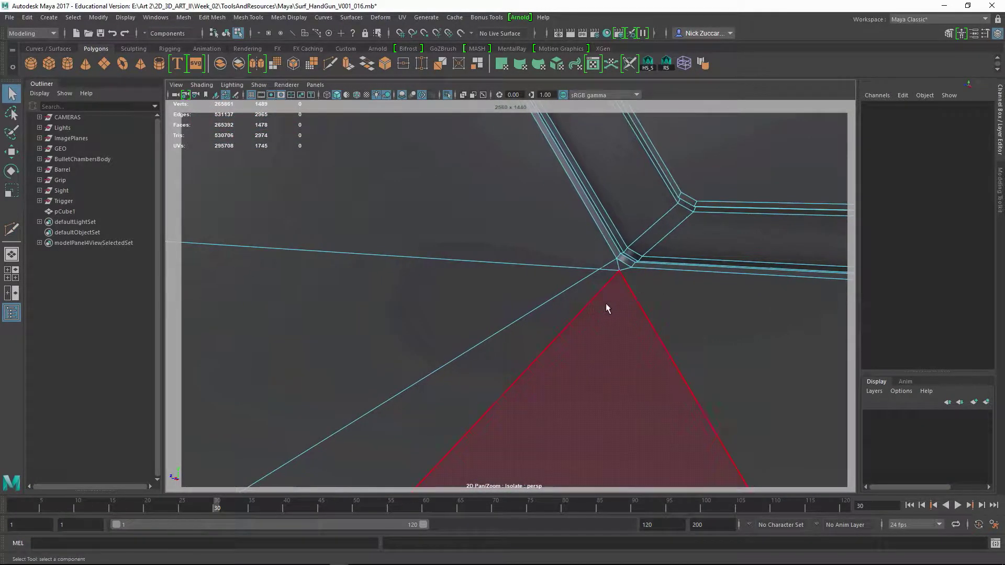
click(616, 271)
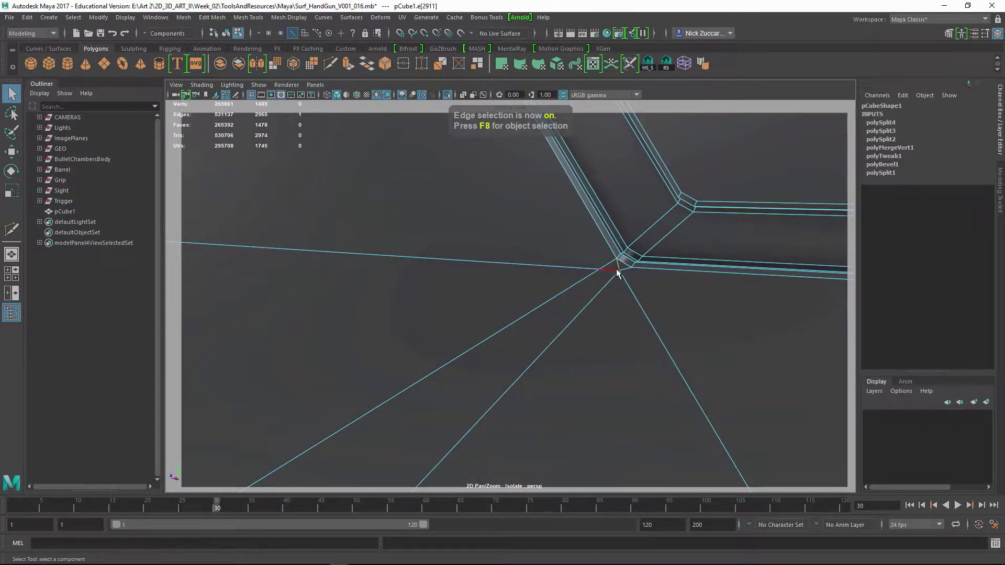
key(Delete)
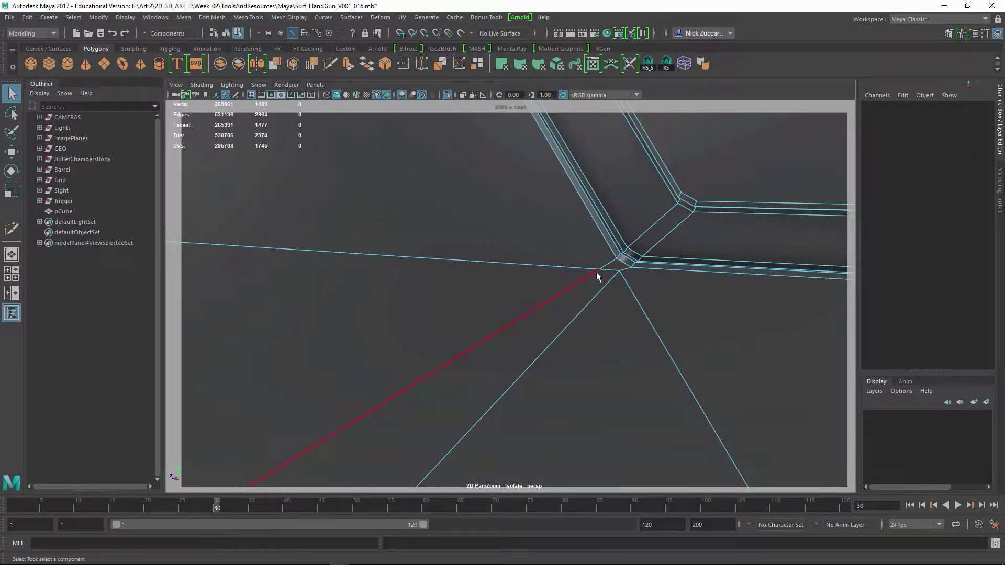
Weld the stray vertices beside the step border's lower corner onto the bevelled corner vertices with Target Weld
right_click(597, 272)
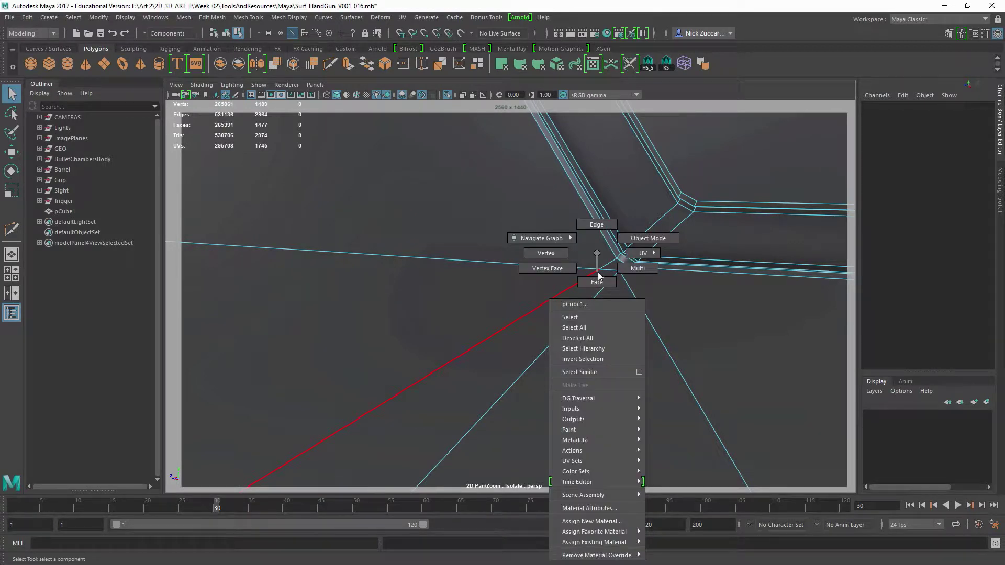
mouse_move(599, 273)
right_down()
mouse_move(561, 257)
mouse_move(600, 270)
right_up()
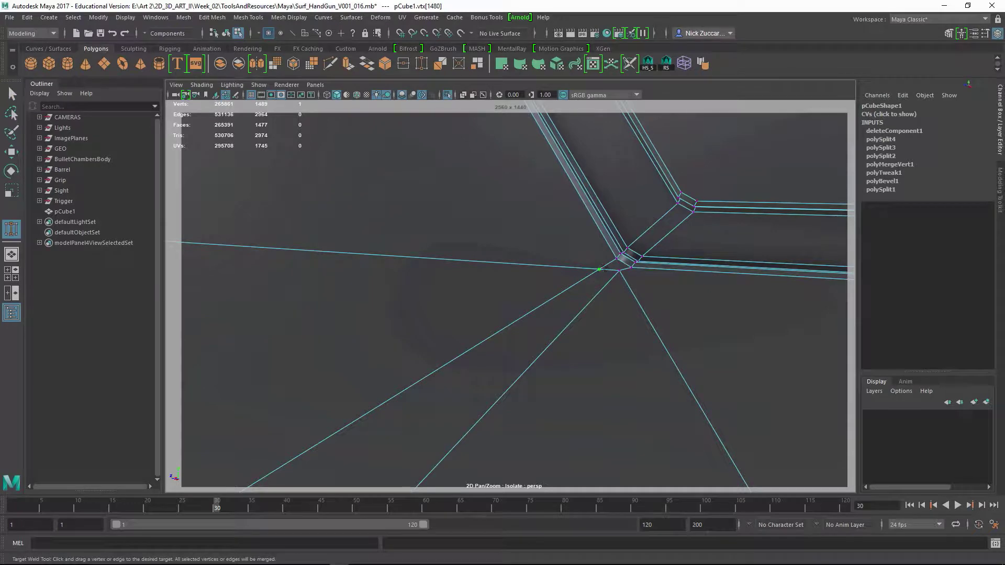
drag(617, 258, 618, 258)
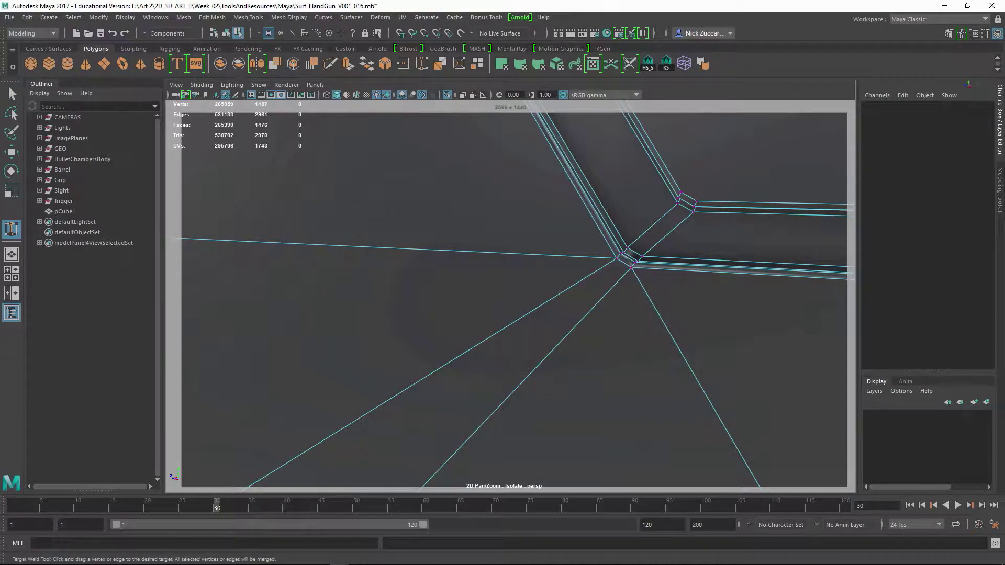
Inspect the welded corner and end block in smooth preview, with the wireframe and as a deselected lit surface
scroll(662, 309, down, 6)
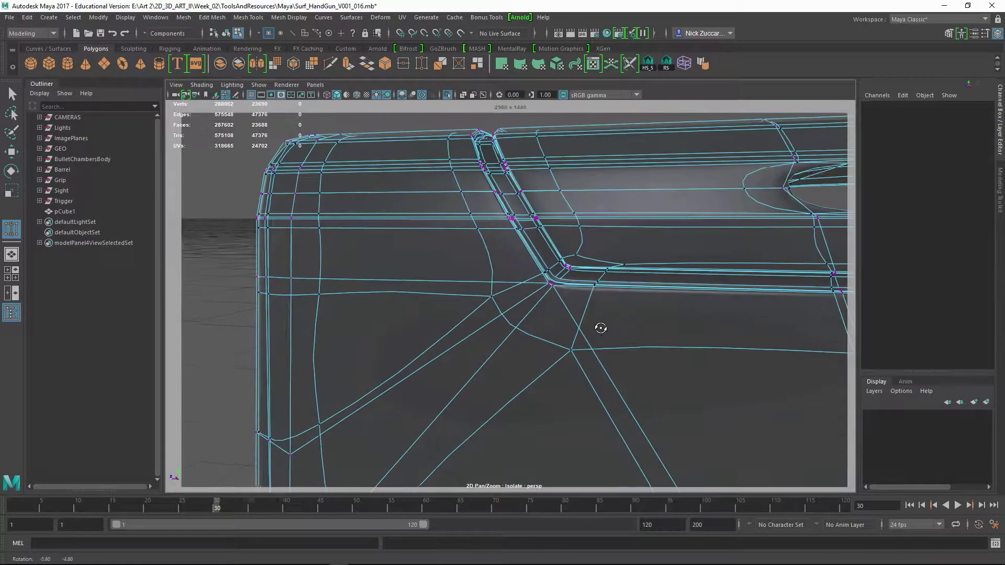
key(1)
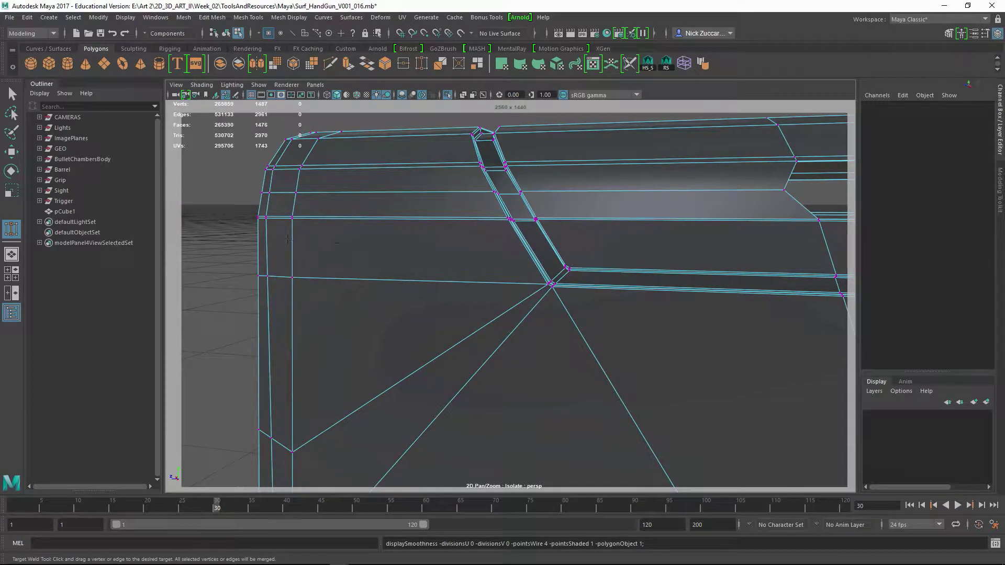
key(3)
key(4)
key(5)
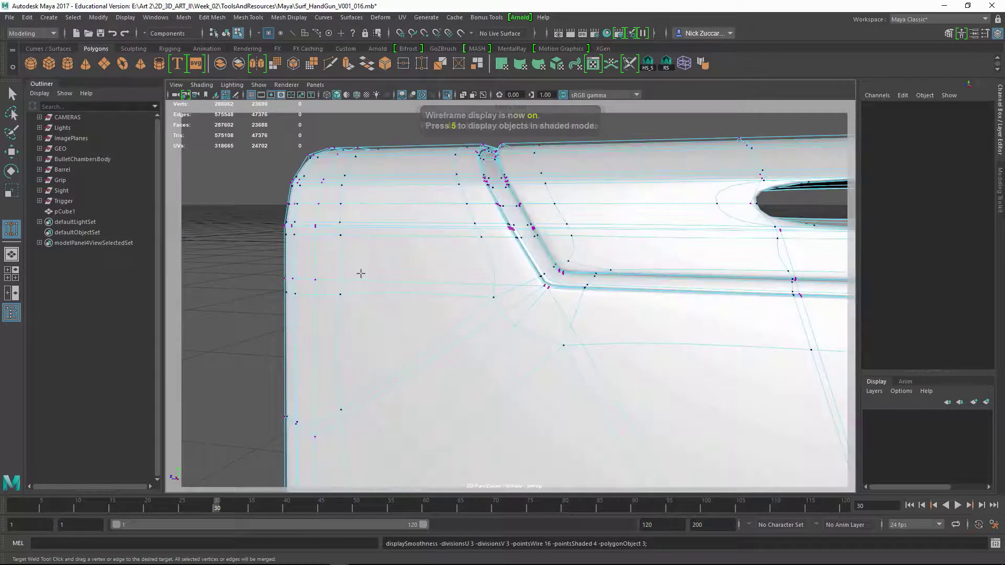
key(7)
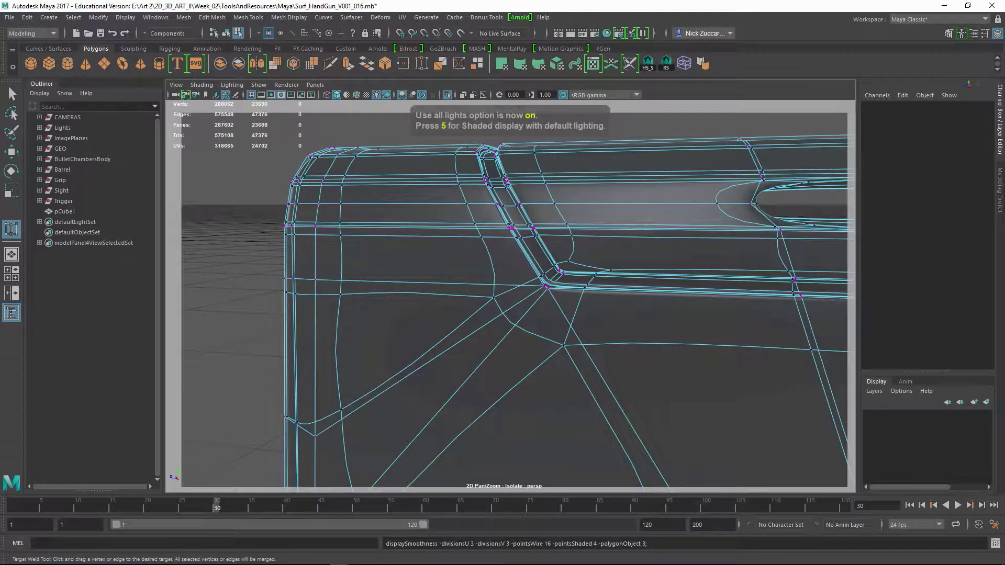
click(13, 95)
alt+drag(361, 246, 400, 270)
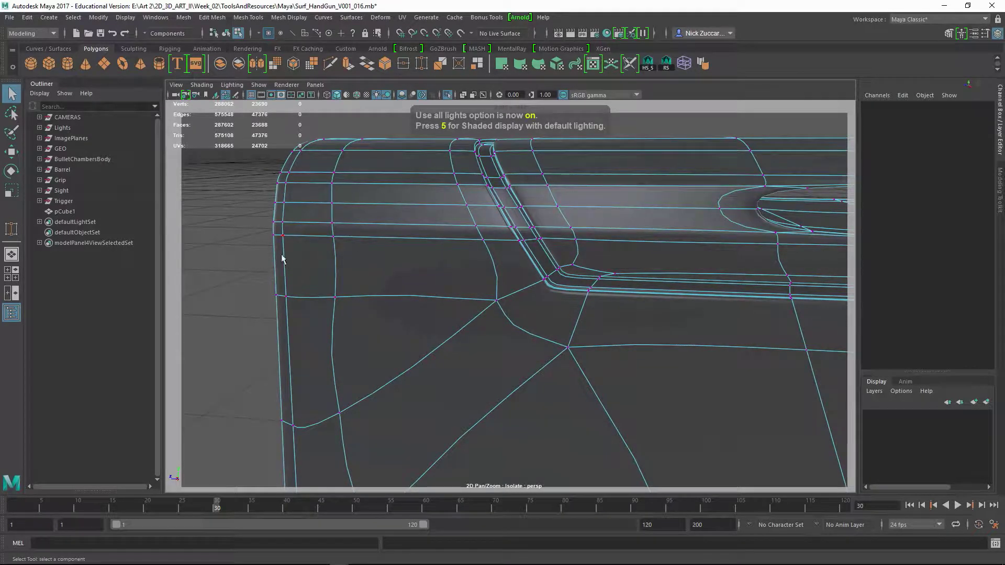
scroll(461, 314, down, 3)
key(F8)
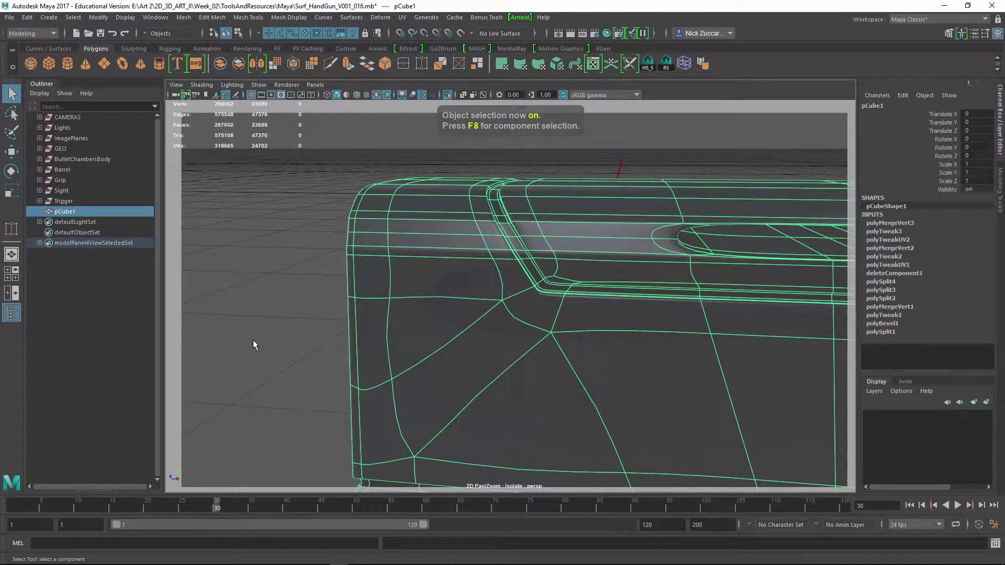
click(254, 343)
alt+drag(539, 357, 604, 296)
alt+middle_drag(605, 296, 596, 327)
alt+drag(595, 328, 570, 304)
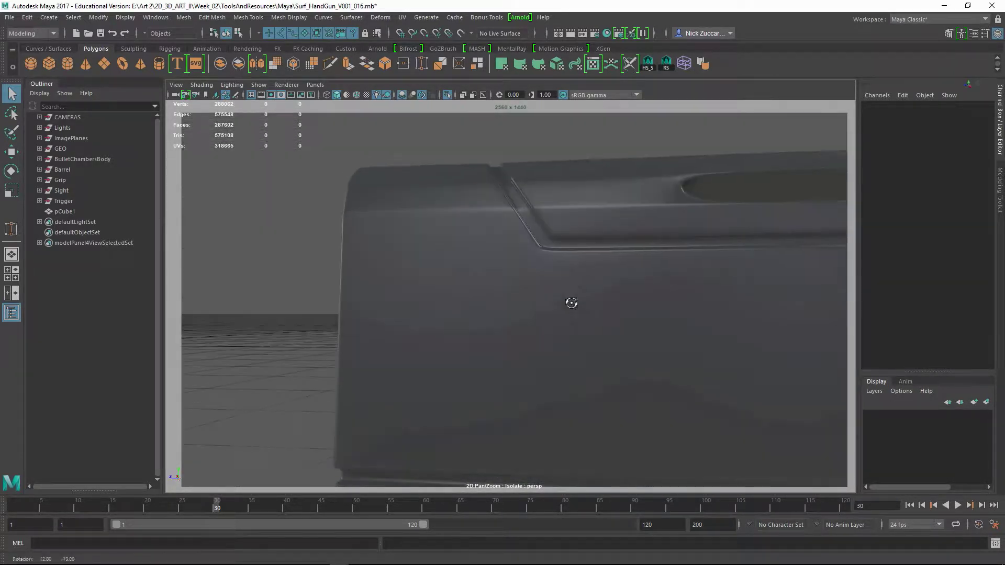
Delete the slide's construction history and return it to unsmoothed display
alt+right_drag(534, 285, 634, 336)
mouse_move(589, 306)
alt+mouse_down()
mouse_move(579, 287)
mouse_move(588, 305)
alt+mouse_up()
click(579, 287)
key(alt+shift+d)
key(1)
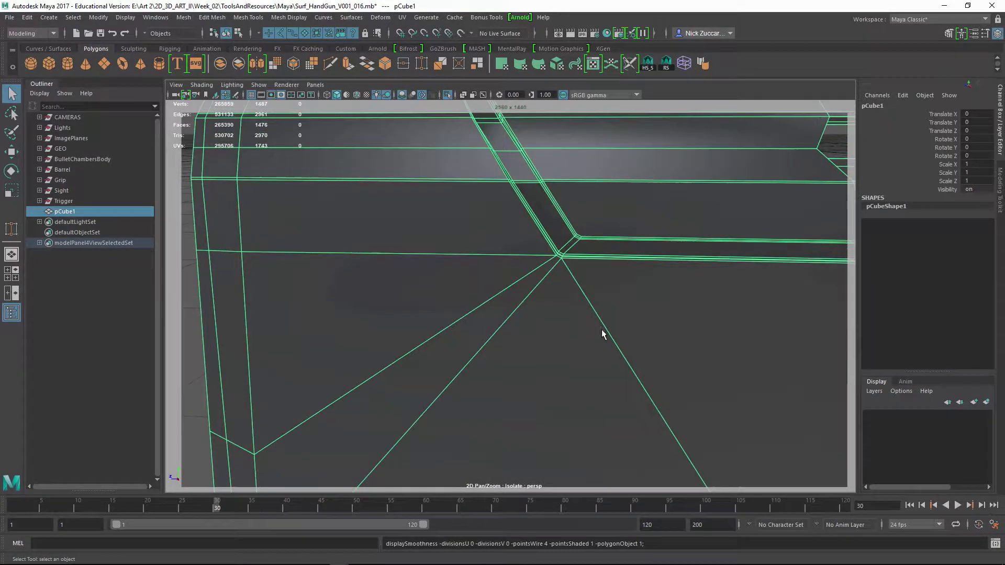
Cut an edge with Multi-Cut from the step border's inner corner up across the slide's upper faces and top strip
alt+right_drag(602, 328, 606, 314)
alt+drag(606, 314, 528, 306)
alt+right_drag(528, 306, 541, 337)
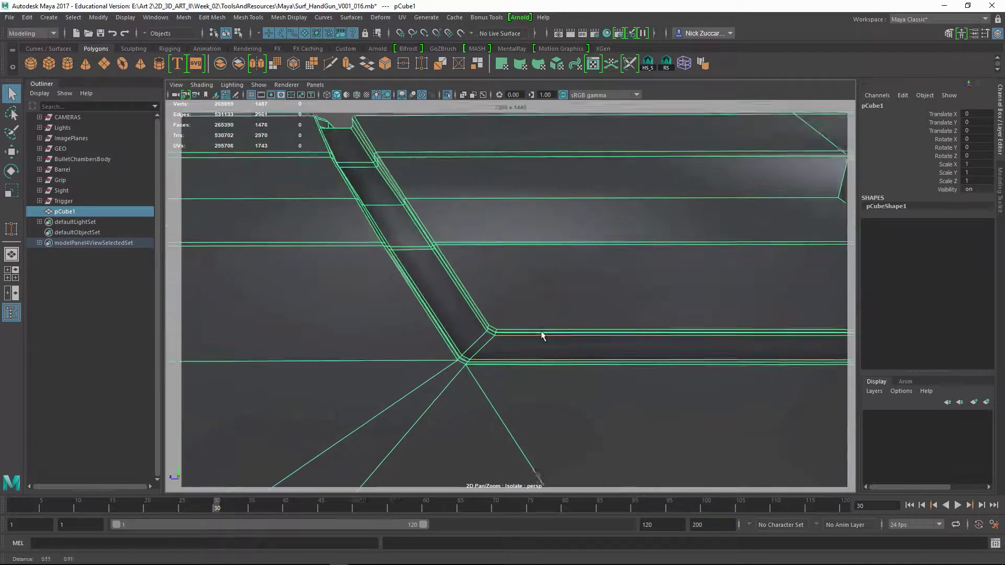
alt+drag(540, 336, 512, 330)
shift+right_drag(479, 325, 405, 286)
click(408, 245)
alt+middle_drag(420, 291, 415, 297)
click(458, 330)
alt+drag(452, 286, 499, 276)
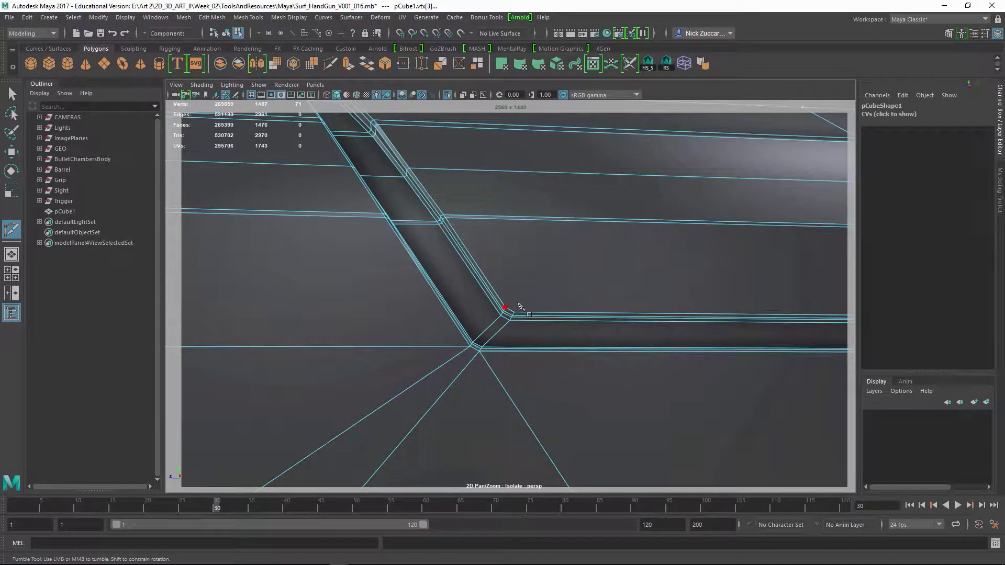
alt+drag(520, 306, 530, 271)
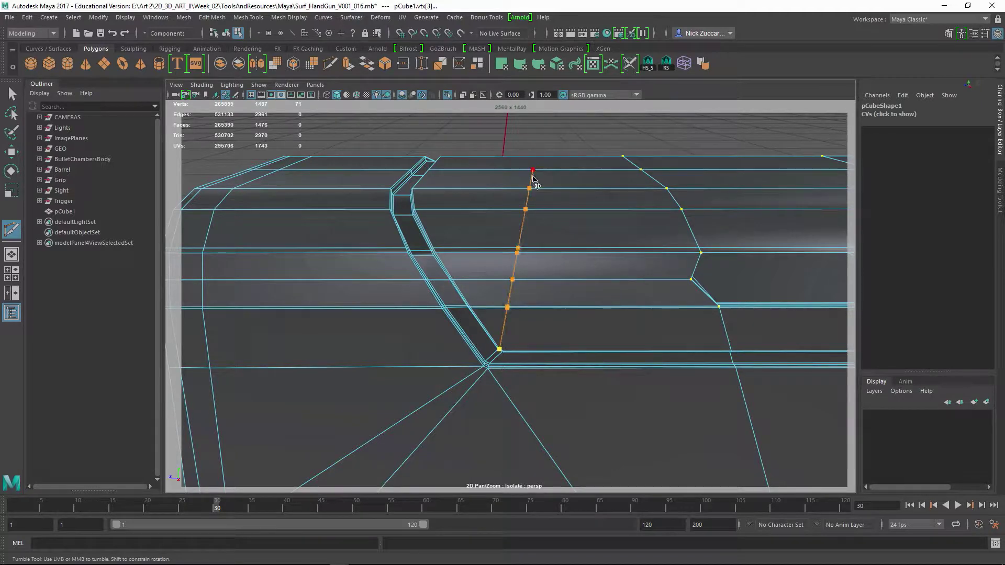
key(Return)
Cut a second edge with Multi-Cut from the step border's inner corner diagonally up across the slide's upper faces
alt+drag(555, 278, 571, 365)
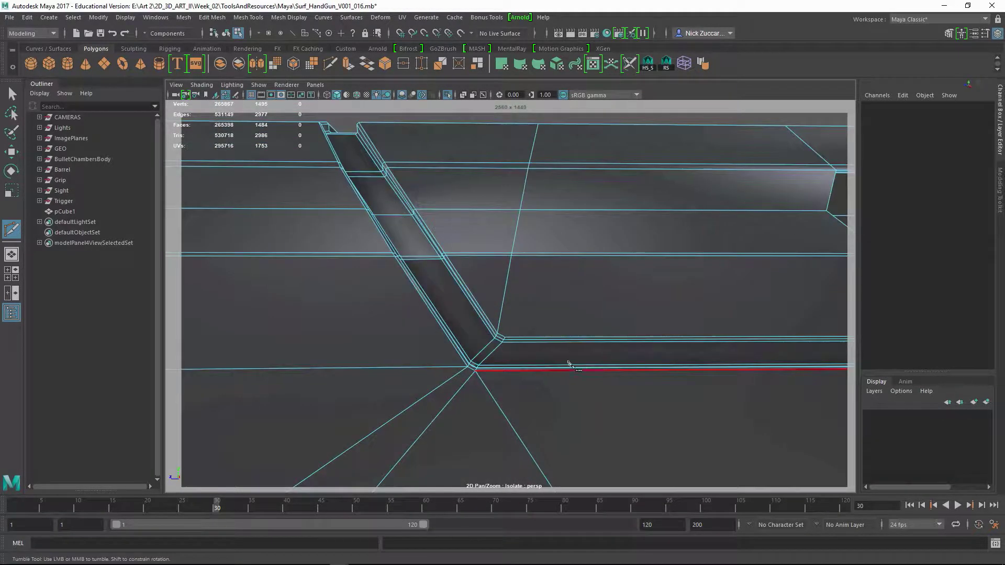
alt+drag(547, 320, 594, 201)
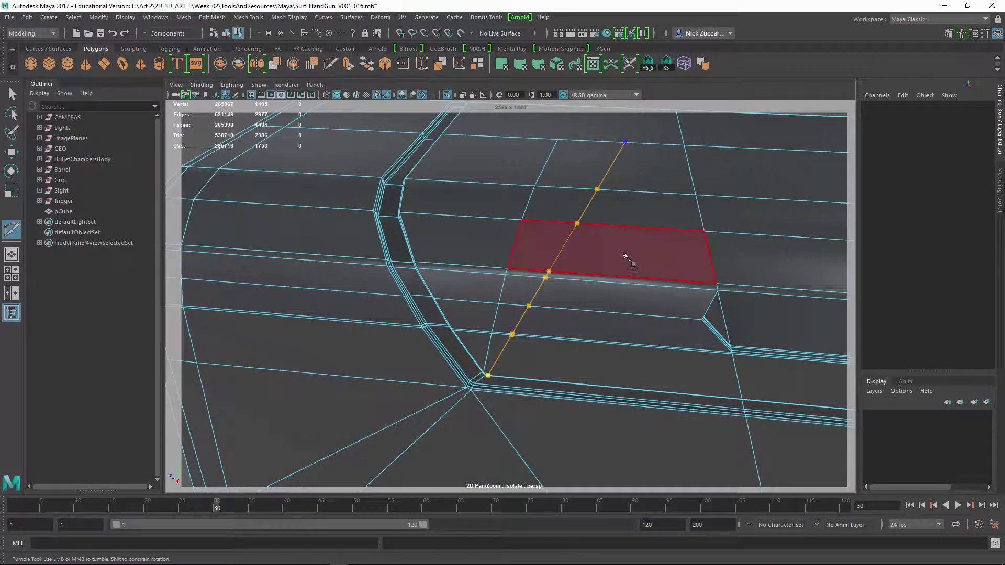
alt+drag(626, 322, 405, 291)
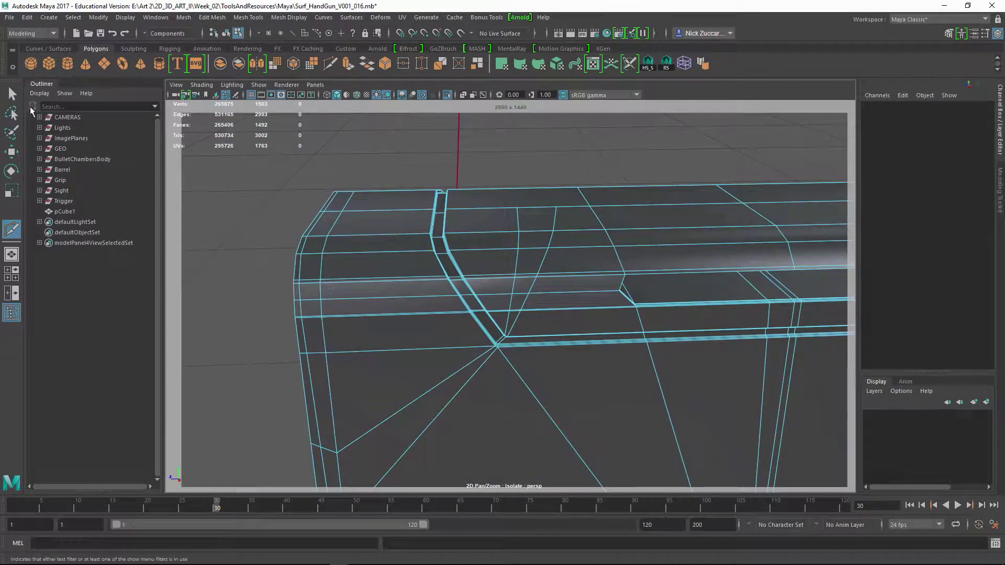
Mirror the slide's new cuts onto its other side and delete its construction history
alt+drag(461, 251, 479, 256)
key(F8)
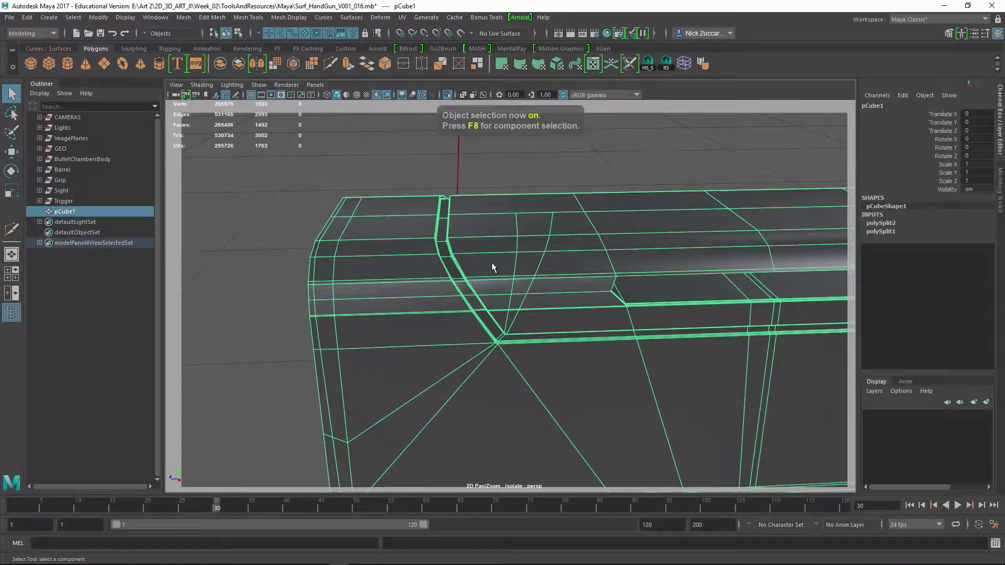
key(g)
click(428, 176)
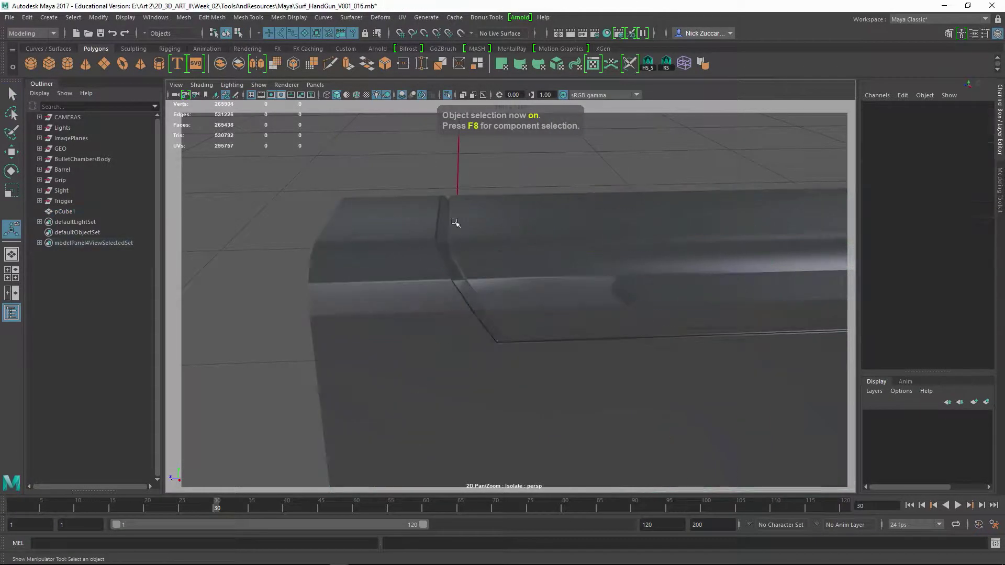
click(524, 274)
key(alt+shift+d)
click(600, 183)
Display the slide in smooth preview together with the rest of the gun to check its surface
alt+drag(600, 205, 563, 285)
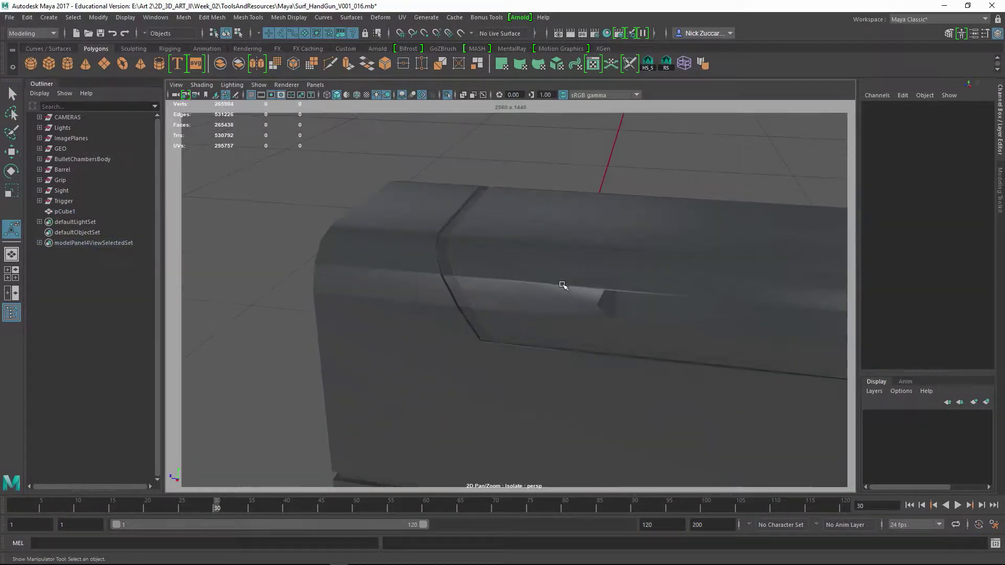
click(564, 286)
click(293, 63)
click(299, 160)
alt+right_drag(497, 261, 455, 268)
alt+drag(454, 268, 583, 353)
key(ctrl+1)
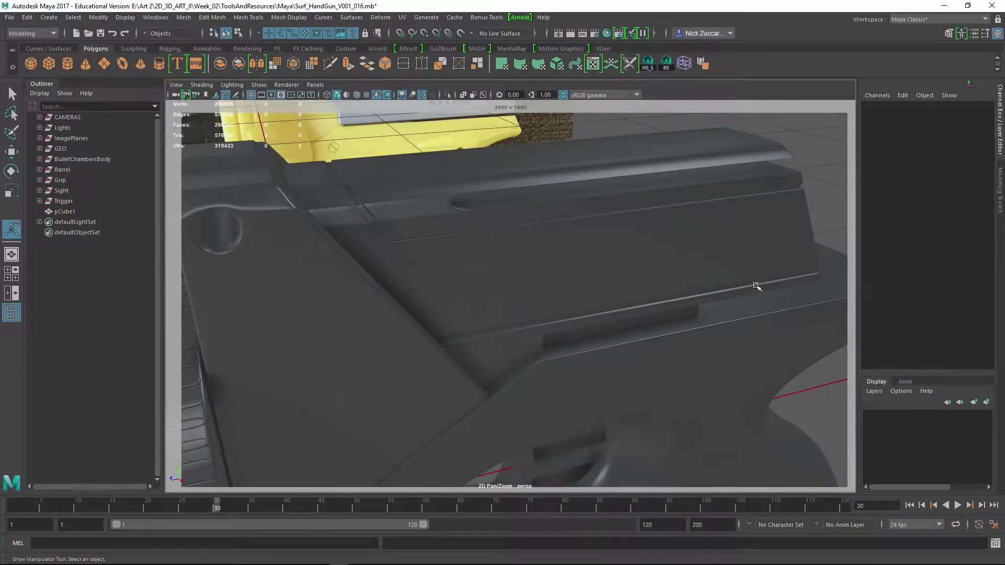
Turn off viewport shadows and inspect the smoothed slide's step border and grooves against the rest of the gun
alt+drag(757, 287, 278, 190)
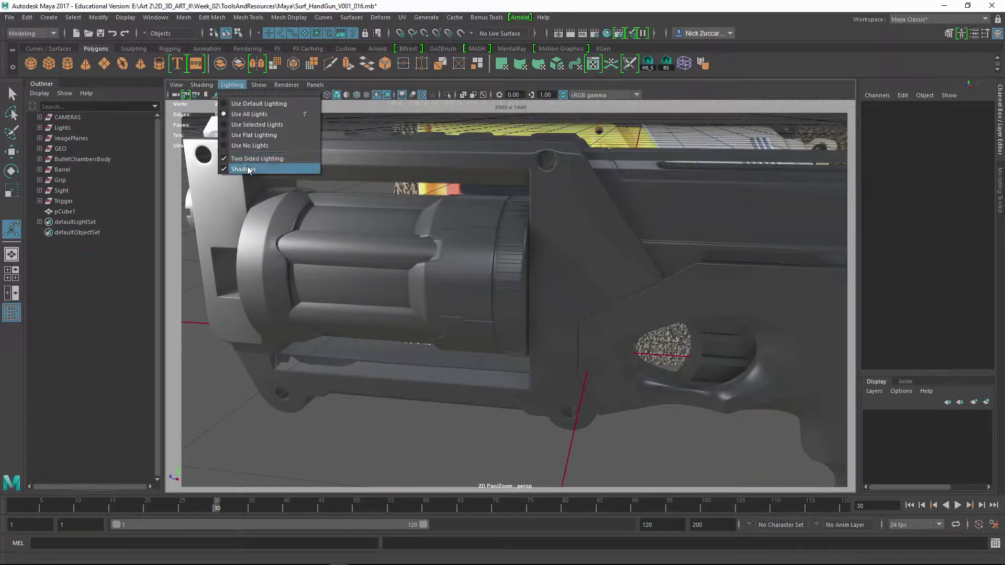
click(249, 169)
mouse_move(492, 233)
alt+mouse_down()
mouse_move(480, 254)
mouse_move(450, 255)
mouse_move(473, 245)
mouse_move(489, 261)
mouse_move(489, 284)
mouse_move(444, 274)
mouse_move(475, 240)
alt+mouse_up()
alt+right_drag(476, 239, 521, 213)
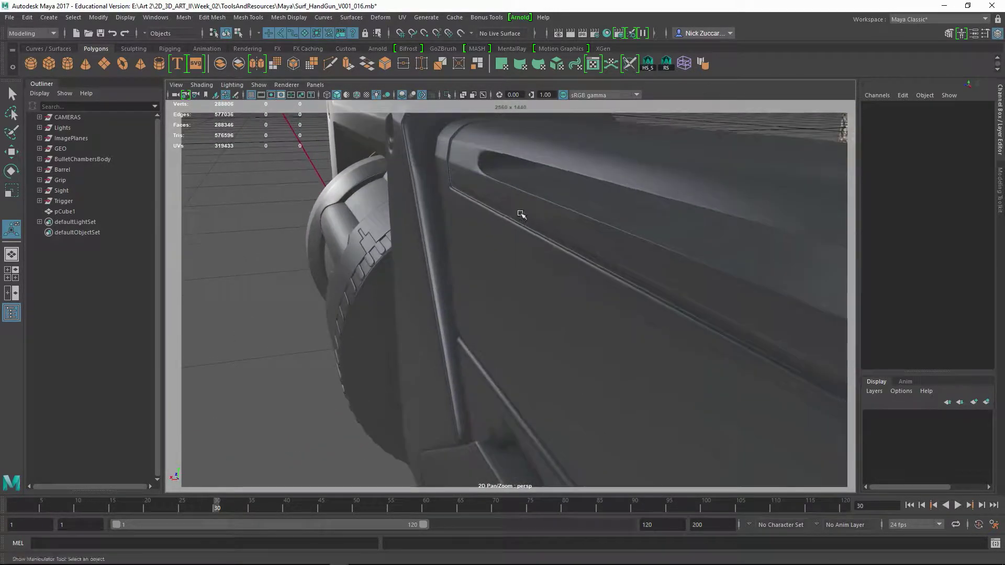
alt+drag(520, 213, 466, 255)
alt+drag(448, 216, 542, 257)
Return the slide to unsmoothed display and isolate it from the rest of the gun
click(563, 232)
alt+middle_drag(487, 232, 484, 280)
alt+right_drag(534, 262, 599, 278)
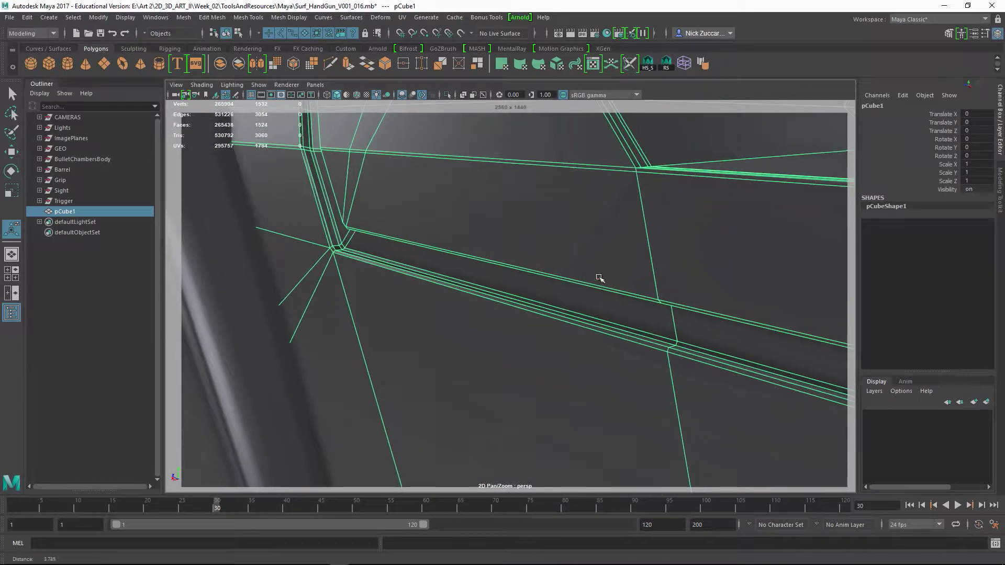
alt+right_drag(651, 178, 486, 226)
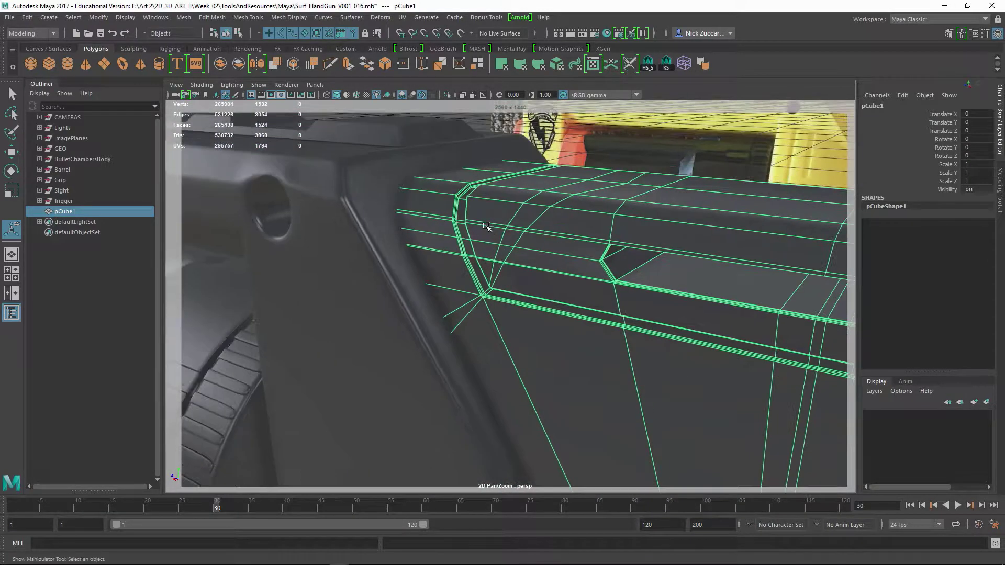
key(ctrl+1)
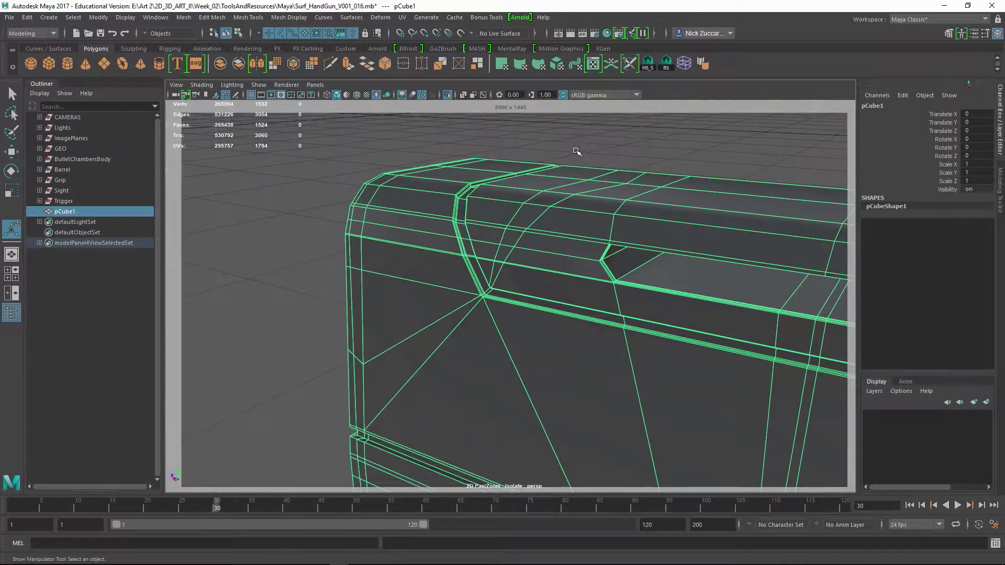
Examine the slide's edge flow around the step border corner, the end block, the underside and the upper faces
click(577, 152)
alt+drag(523, 178, 525, 258)
alt+right_drag(525, 258, 473, 357)
alt+drag(473, 357, 506, 310)
click(471, 355)
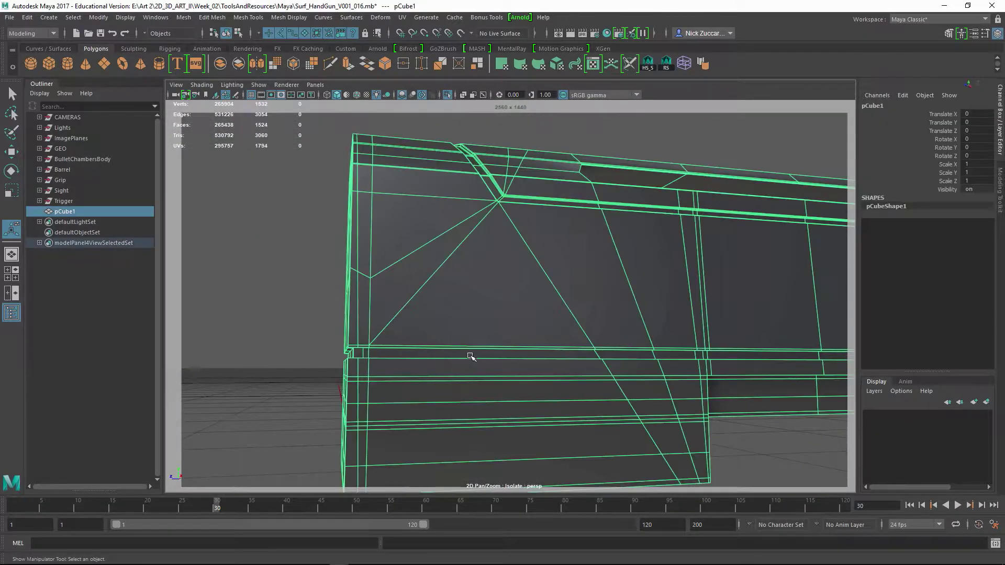
alt+drag(408, 351, 448, 287)
alt+right_drag(424, 286, 448, 287)
alt+drag(447, 286, 331, 265)
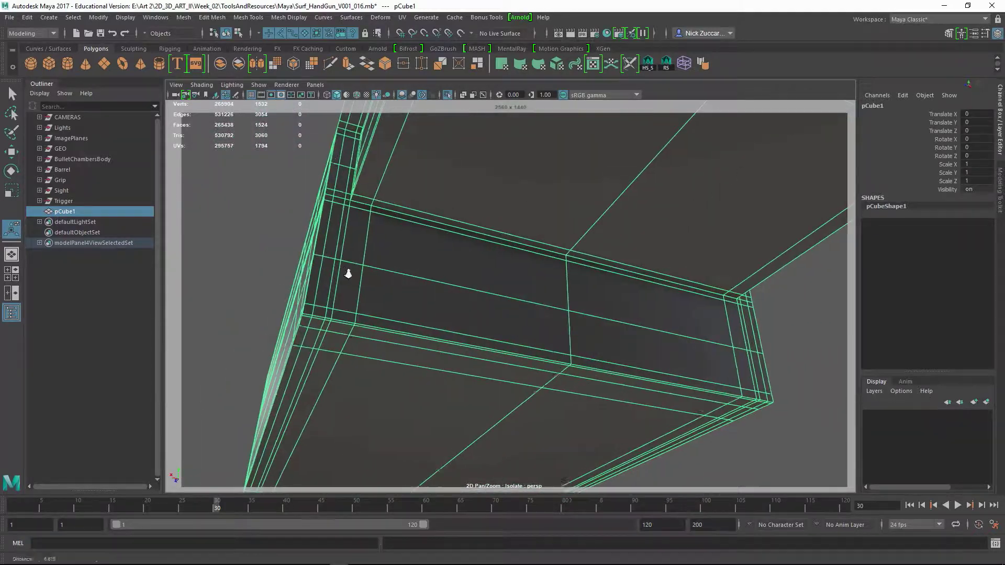
alt+right_drag(348, 273, 379, 285)
alt+middle_drag(380, 285, 419, 261)
alt+drag(418, 262, 432, 271)
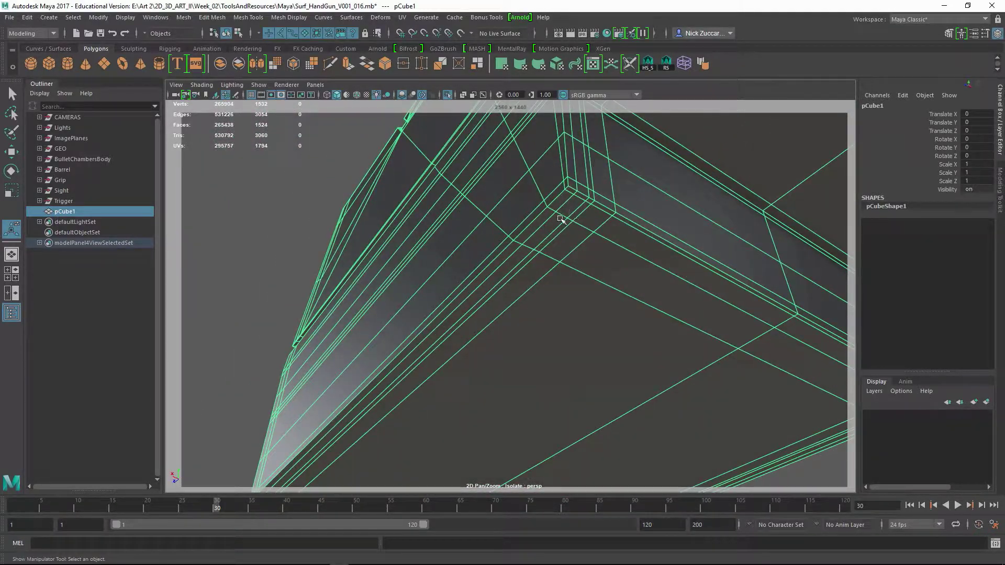
alt+drag(560, 218, 592, 224)
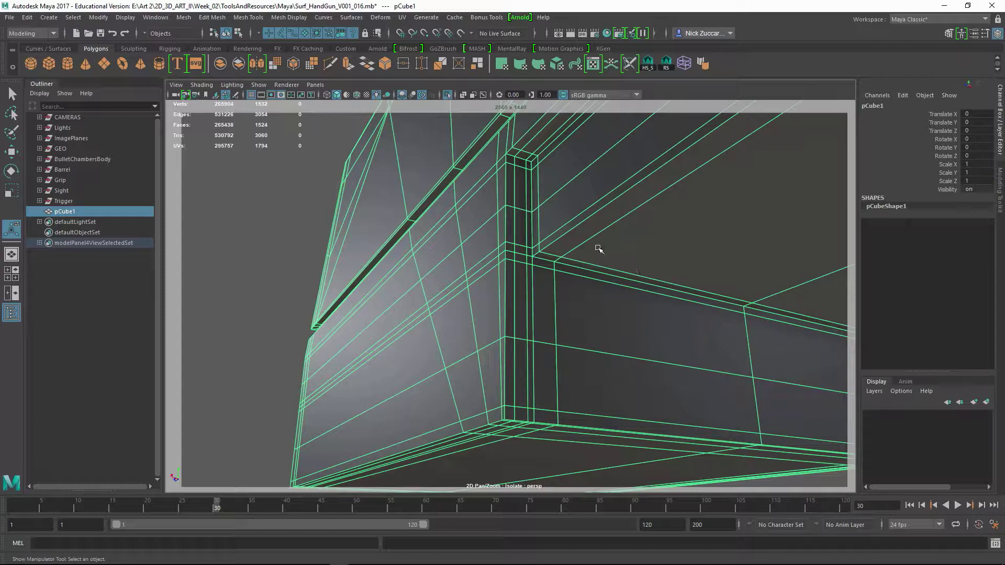
alt+drag(599, 248, 546, 264)
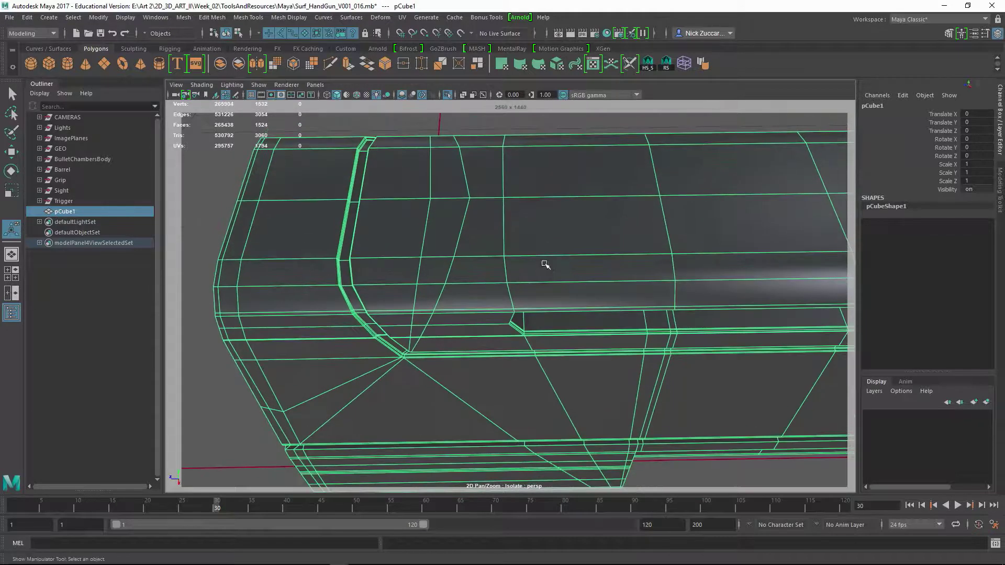
Slide the vertices of the two new cuts along the upper faces to straighten their edge flow
key(F9)
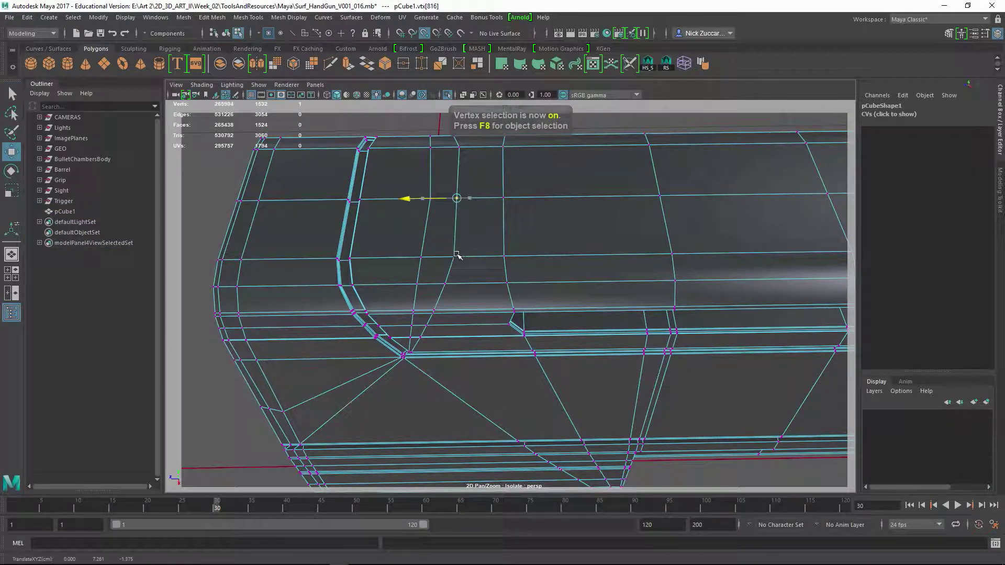
click(430, 199)
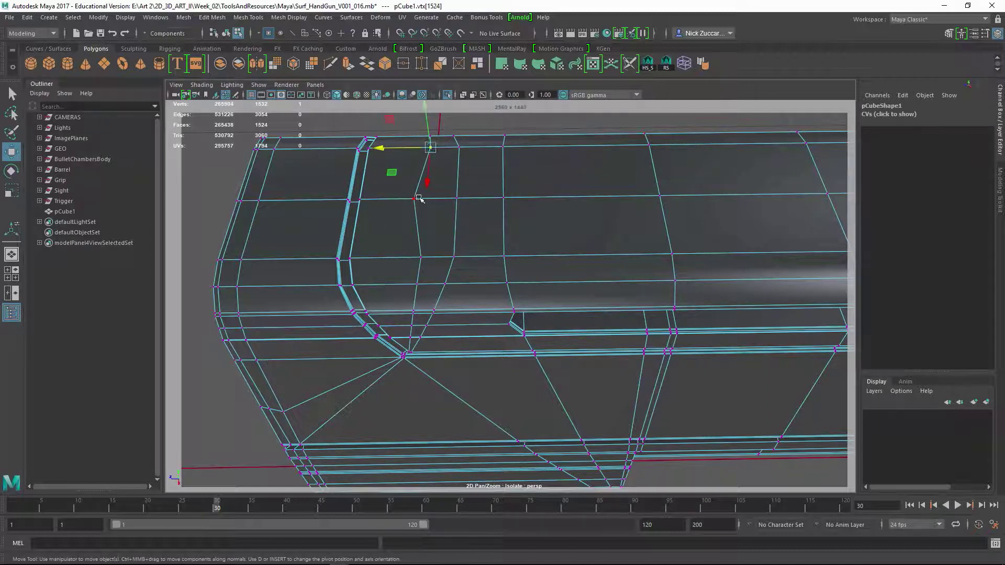
key(v)
middle_drag(409, 198, 426, 173)
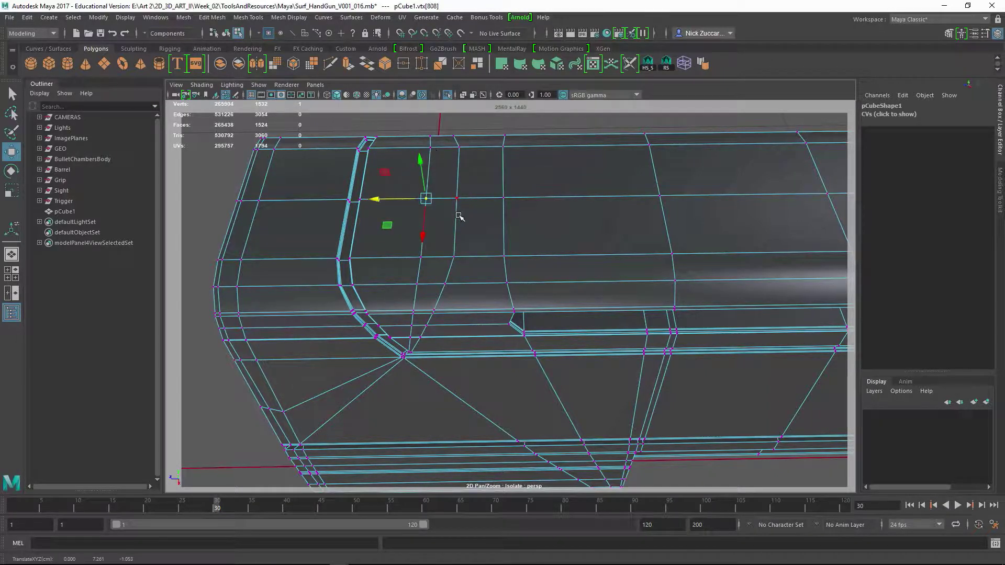
Reposition the upper vertices on the slide's end face to even out the horizontal edge row
scroll(460, 217, up, 10)
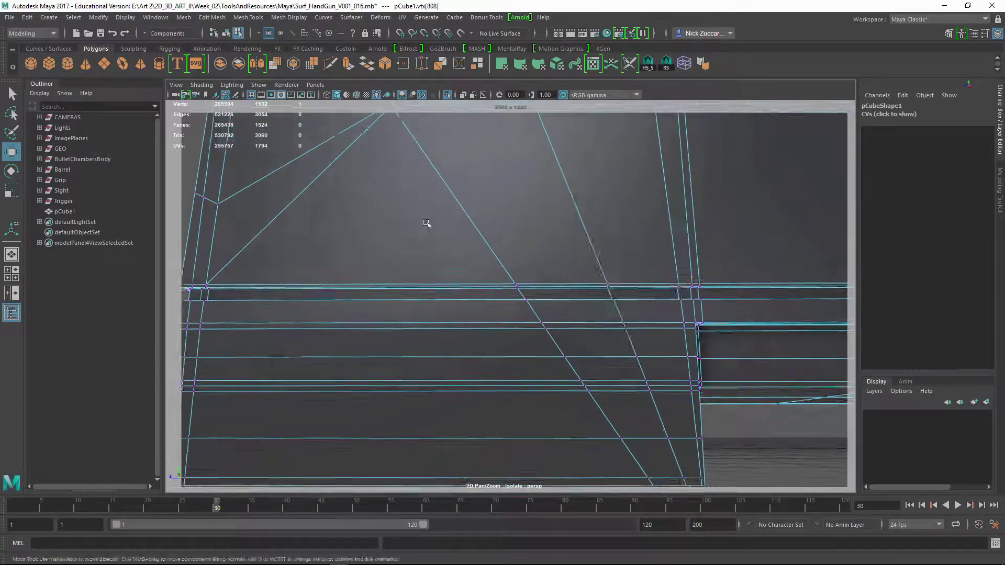
scroll(427, 224, down, 6)
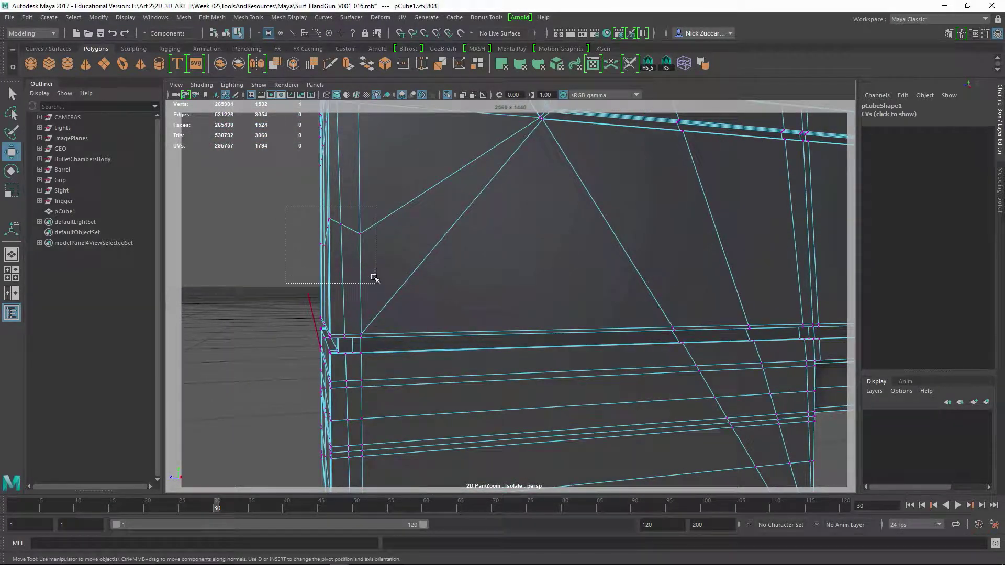
key(r)
alt+drag(350, 285, 600, 208)
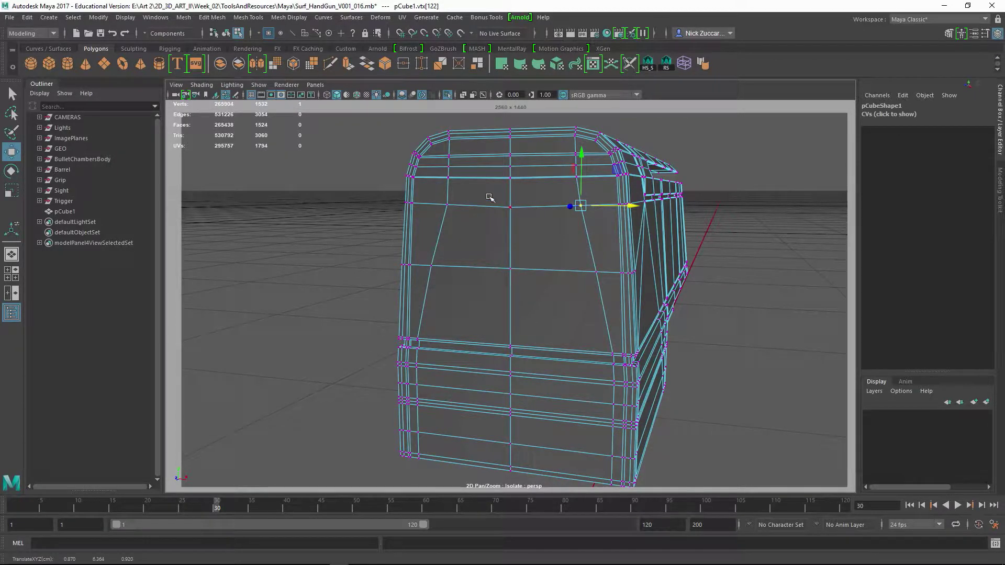
alt+drag(655, 225, 611, 237)
Mirror the slide across the world X axis in the negative direction with merged borders, and delete its construction history
key(F8)
click(266, 116)
key(ctrl+z)
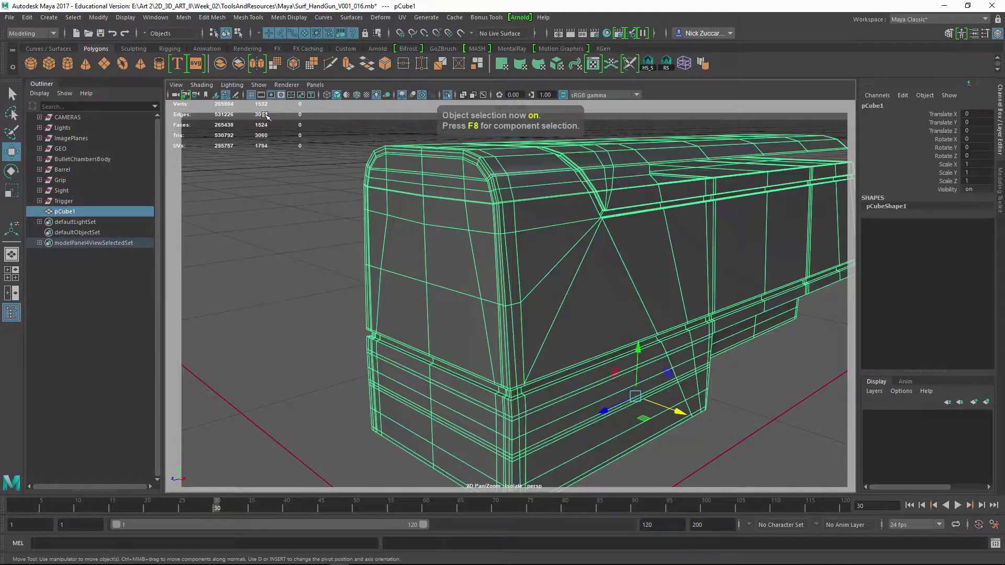
click(256, 64)
click(341, 219)
click(388, 225)
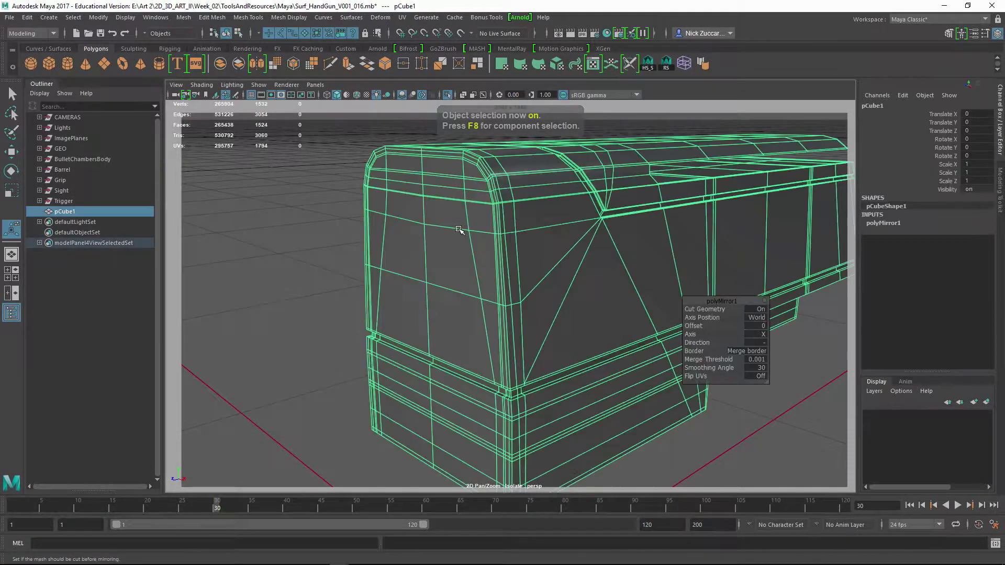
key(alt+shift+d)
Inspect the mirrored slide in smooth preview as a deselected surface from the end and the side
key(3)
click(319, 280)
alt+right_drag(702, 273, 660, 278)
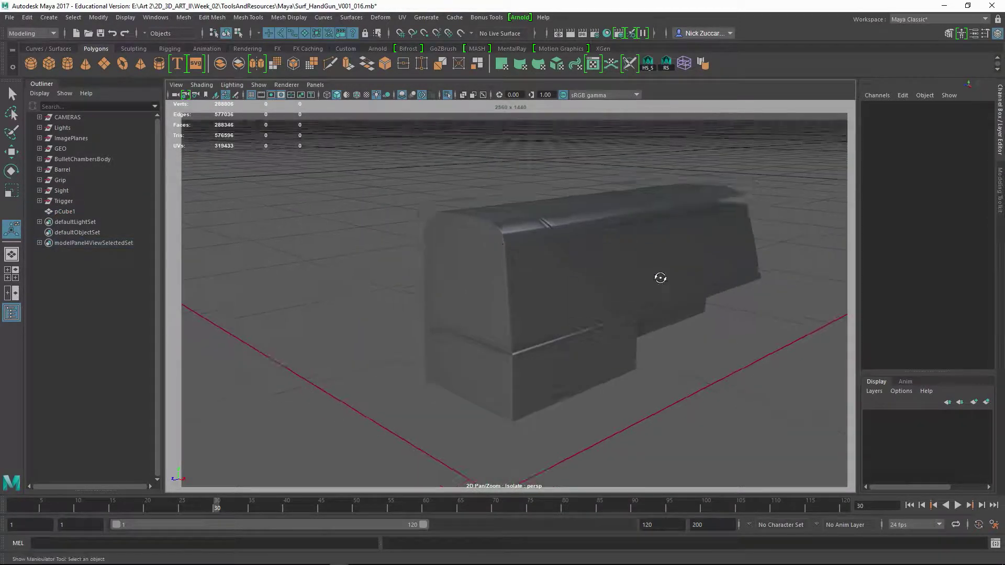
alt+drag(660, 278, 524, 242)
alt+middle_drag(523, 242, 501, 255)
alt+drag(501, 254, 549, 276)
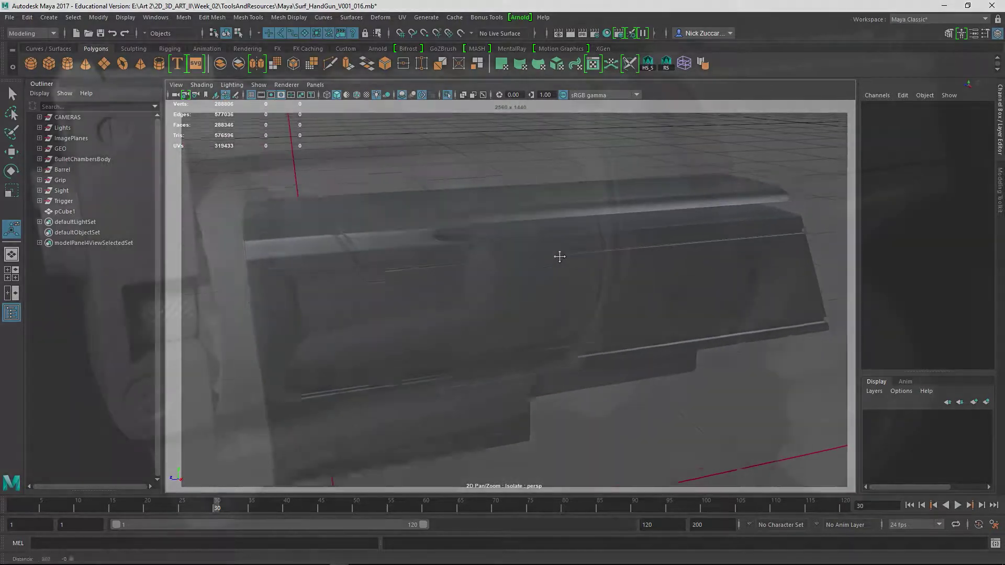